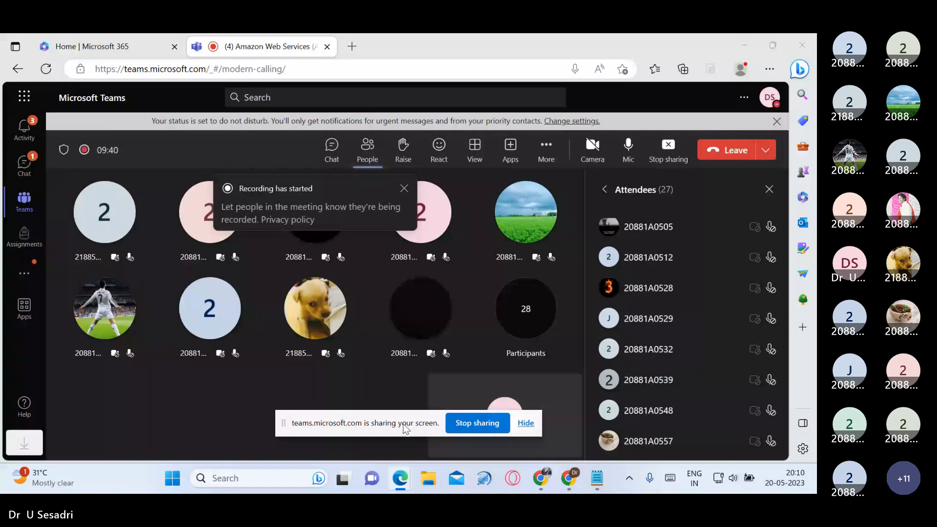
- Dismiss the recording notice in the Teams meeting and switch to the empty Notepad document
{"action": "left_click_drag", "start_coordinate": [403, 424], "coordinate": [351, 445]}
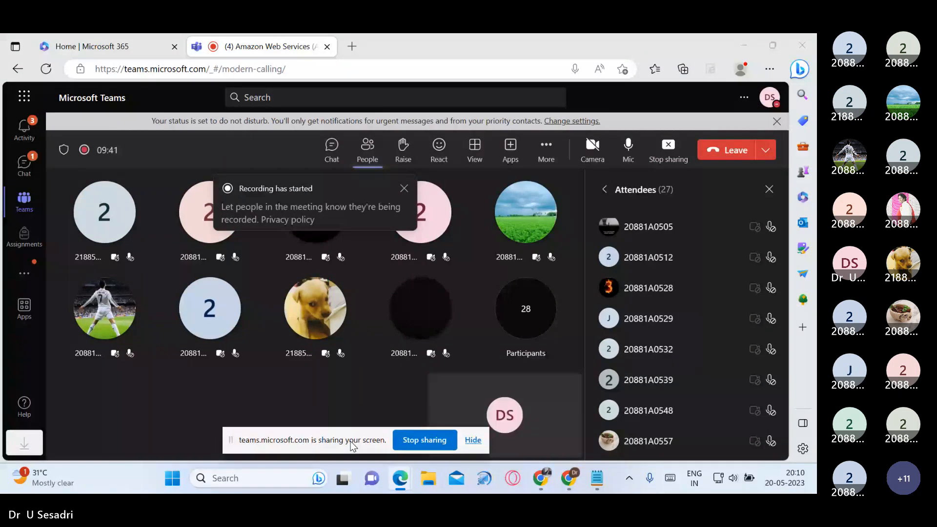
{"action": "left_click", "coordinate": [404, 188]}
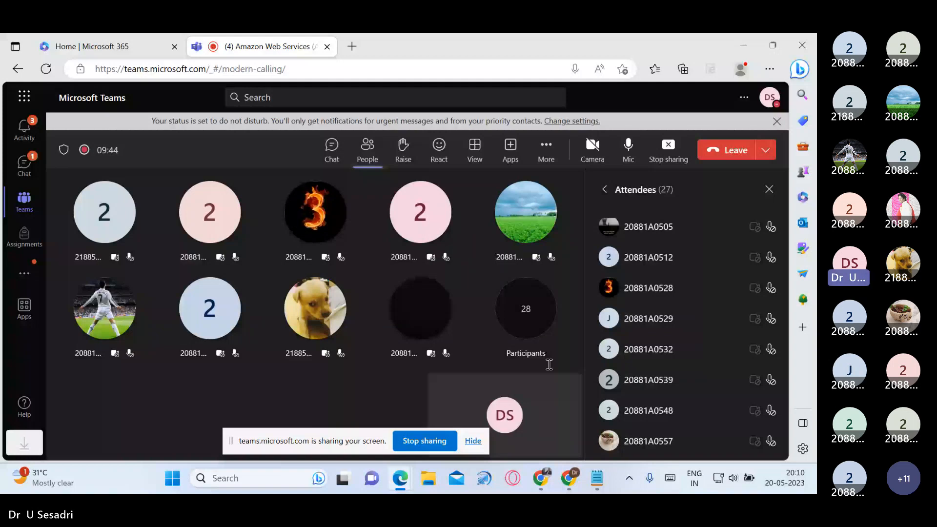
{"action": "key", "text": "alt+Tab"}
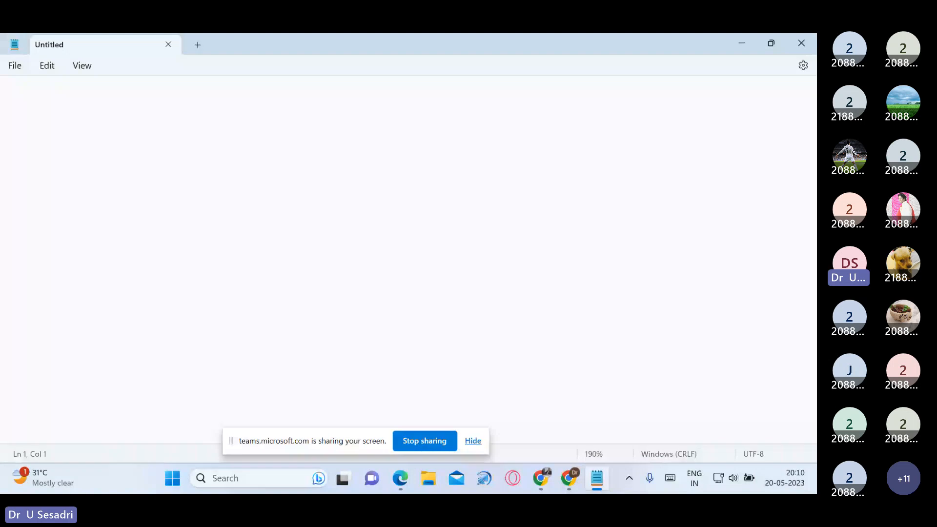
{"action": "type", "text": "AWS-CLI"}
{"action": "key", "text": "Return"}
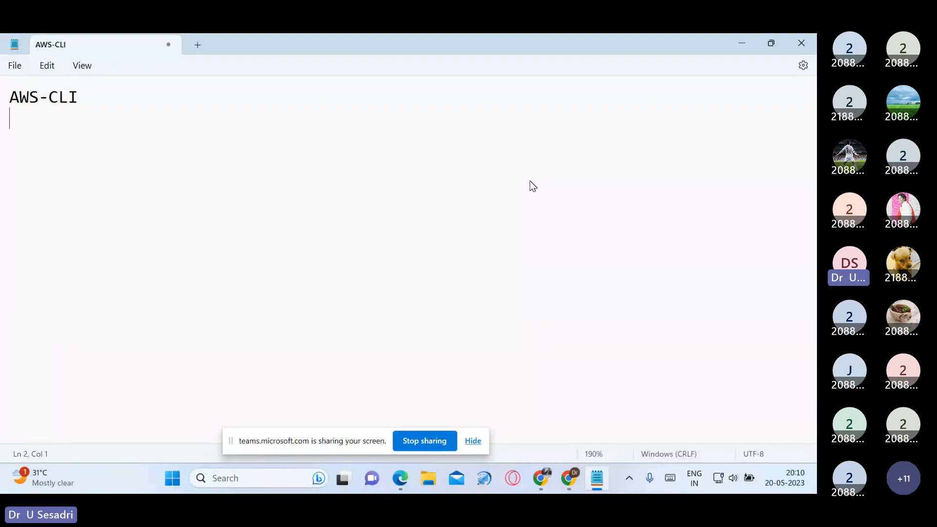
{"action": "type", "text": "======="}
{"action": "left_click_drag", "start_coordinate": [10, 96], "coordinate": [84, 122]}
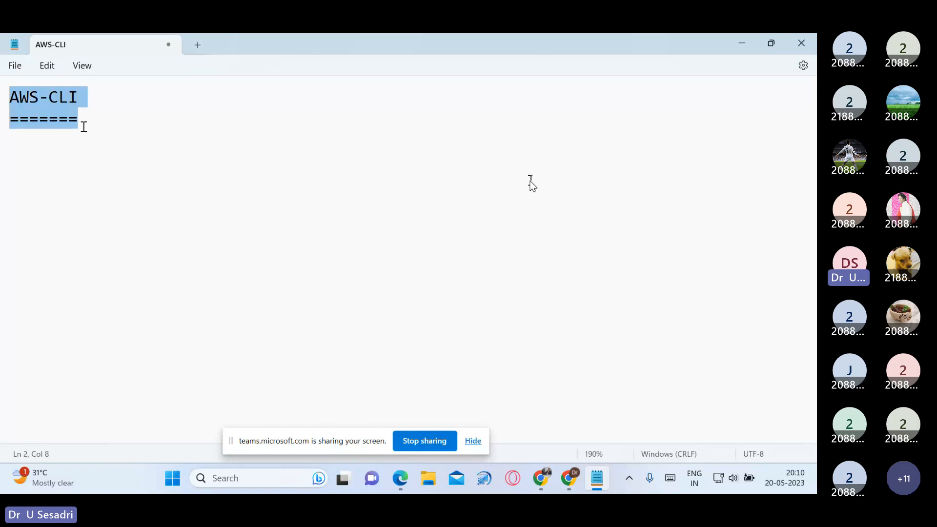
{"action": "key", "text": "Delete"}
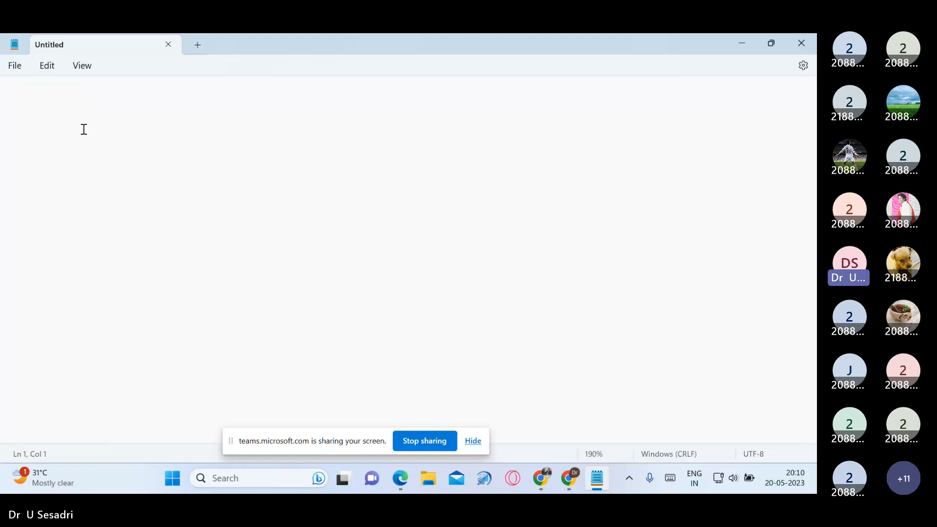
- Write the heading "IAM -Roles & Reports" with a row of equals signs as an underline beneath it
{"action": "type", "text": "IAM -Roles "}
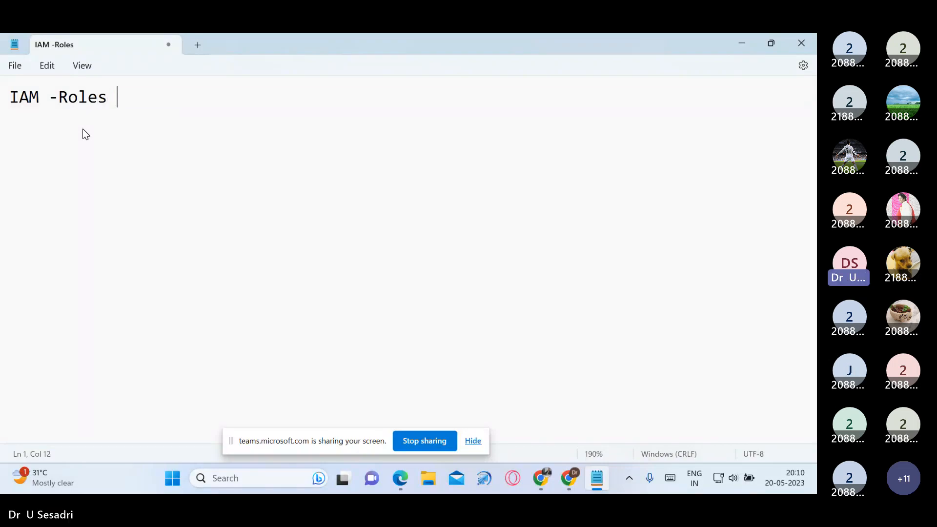
{"action": "type", "text": "& Rep"}
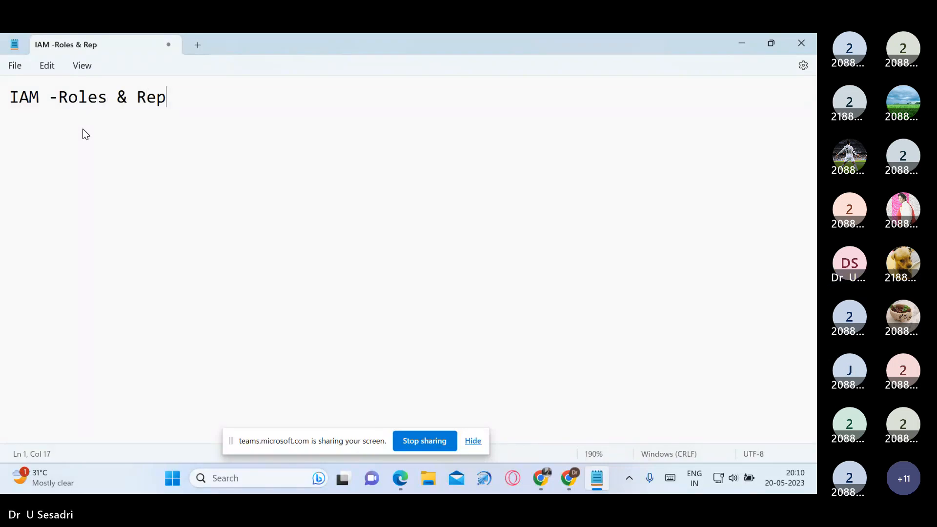
{"action": "type", "text": "orts"}
{"action": "key", "text": "Return"}
{"action": "type", "text": "====================="}
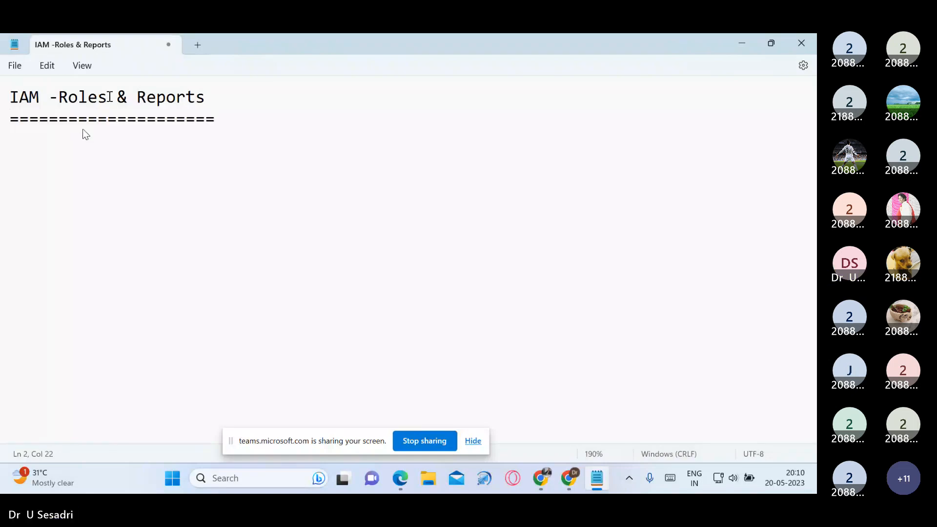
- Shorten the heading to "IAM -Roles" and trim the equals-sign underline to match
{"action": "left_click", "coordinate": [116, 97]}
{"action": "left_click_drag", "start_coordinate": [117, 97], "coordinate": [217, 107]}
{"action": "key", "text": "BackSpace"}
{"action": "left_click_drag", "start_coordinate": [117, 119], "coordinate": [229, 117]}
{"action": "key", "text": "BackSpace"}
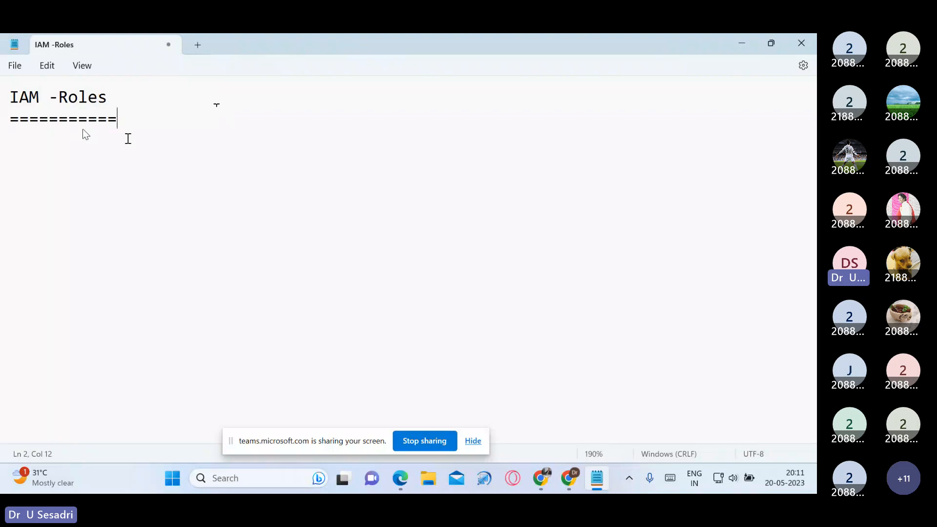
- Add the line "10 policies" below the underlined heading
{"action": "key", "text": "Return"}
{"action": "type", "text": "10 po"}
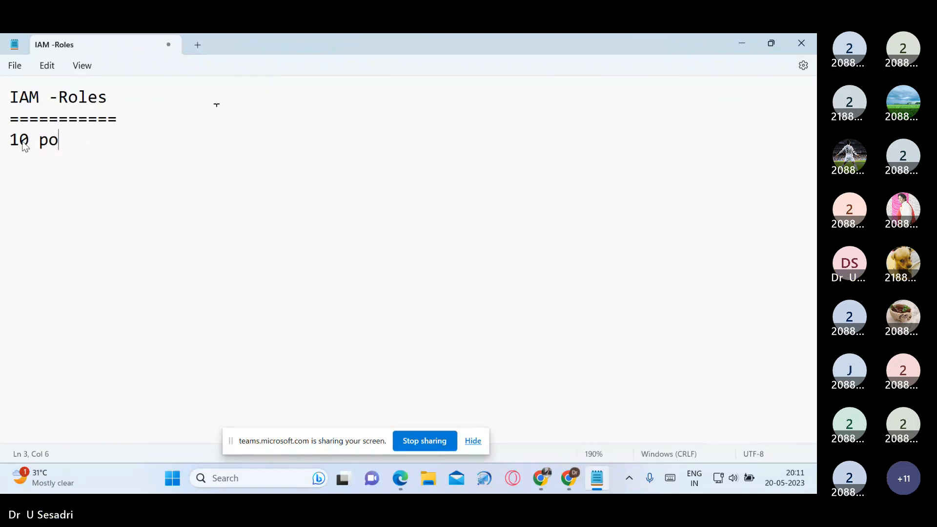
{"action": "type", "text": "licies"}
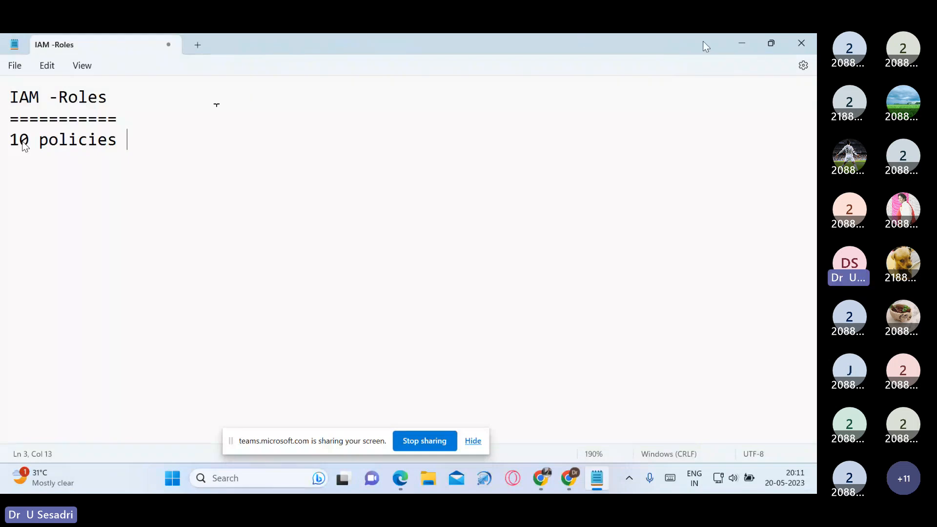
- Switch from Notepad to Chrome and search Google for "aws login"
{"action": "left_click", "coordinate": [746, 48]}
{"action": "left_click", "coordinate": [544, 478]}
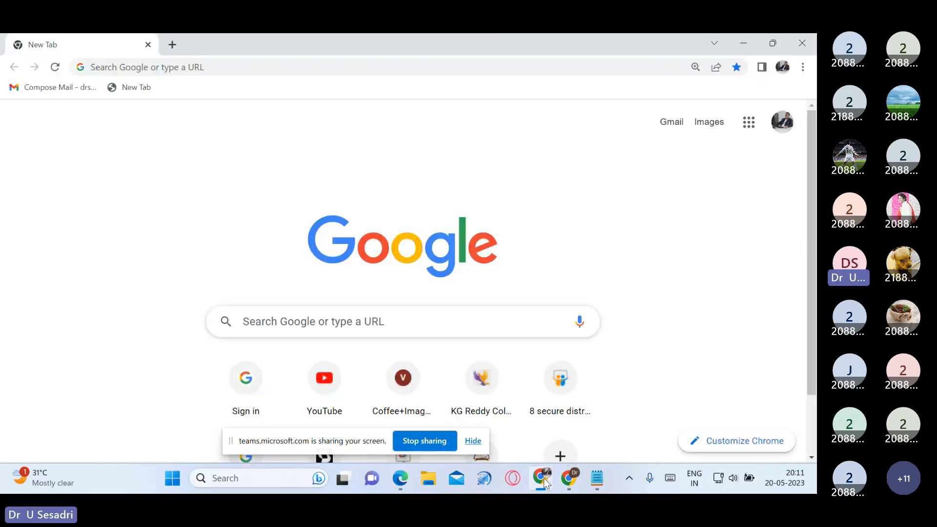
{"action": "left_click", "coordinate": [362, 321]}
{"action": "key", "text": "Down"}
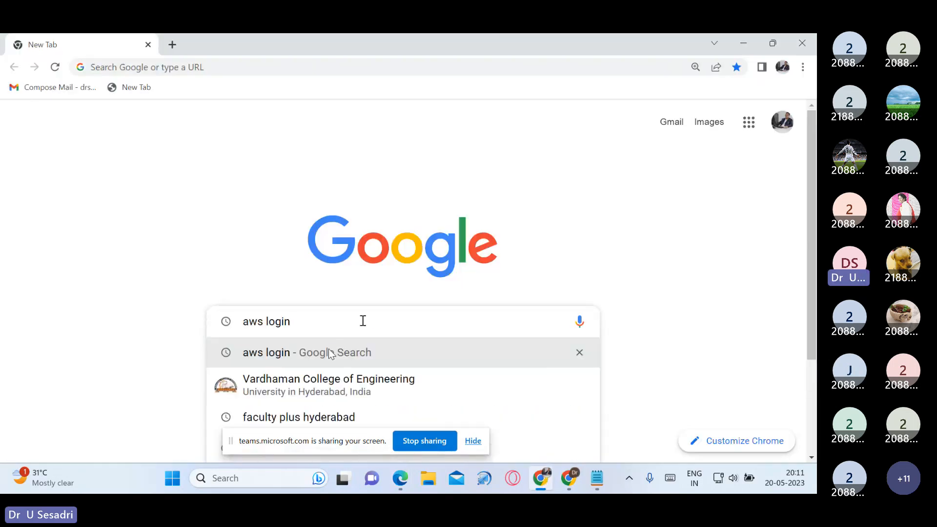
{"action": "left_click", "coordinate": [331, 352]}
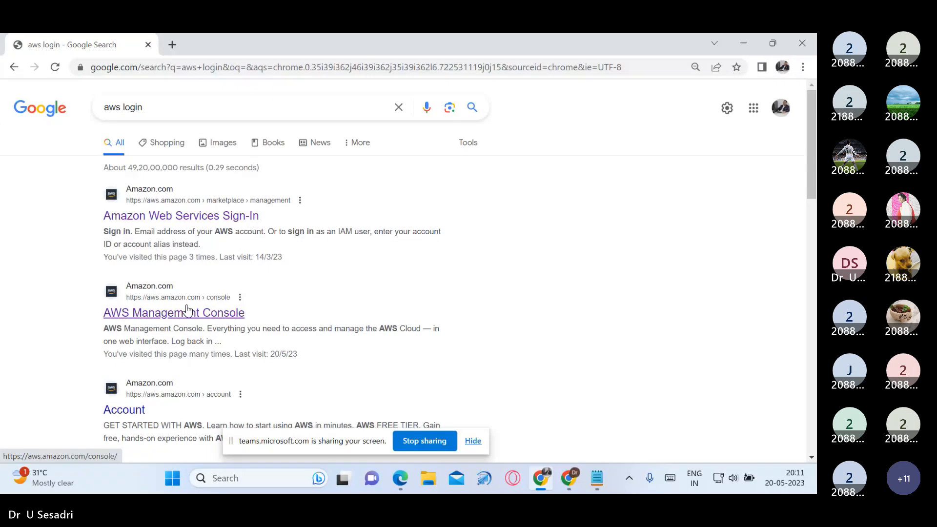
- Open the AWS Management Console site and sign in as the root user with the saved account password
{"action": "left_click", "coordinate": [188, 312]}
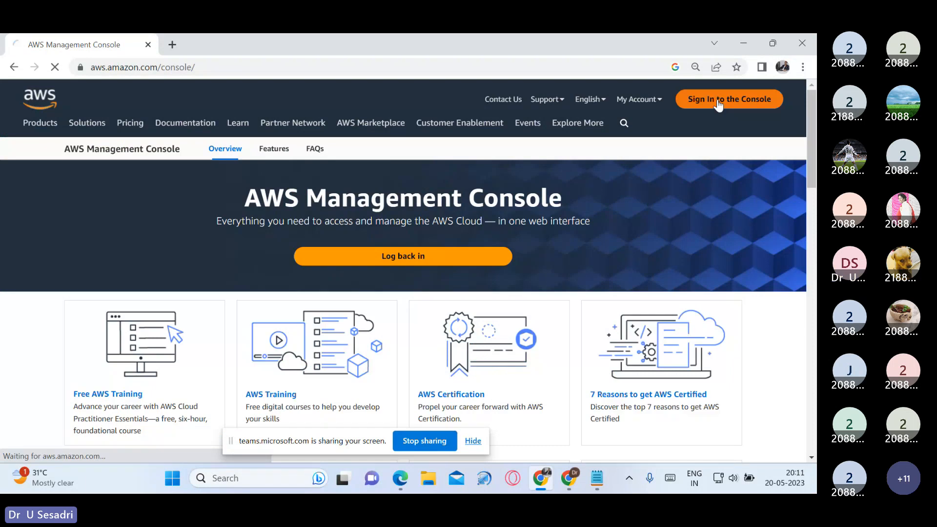
{"action": "left_click", "coordinate": [718, 102]}
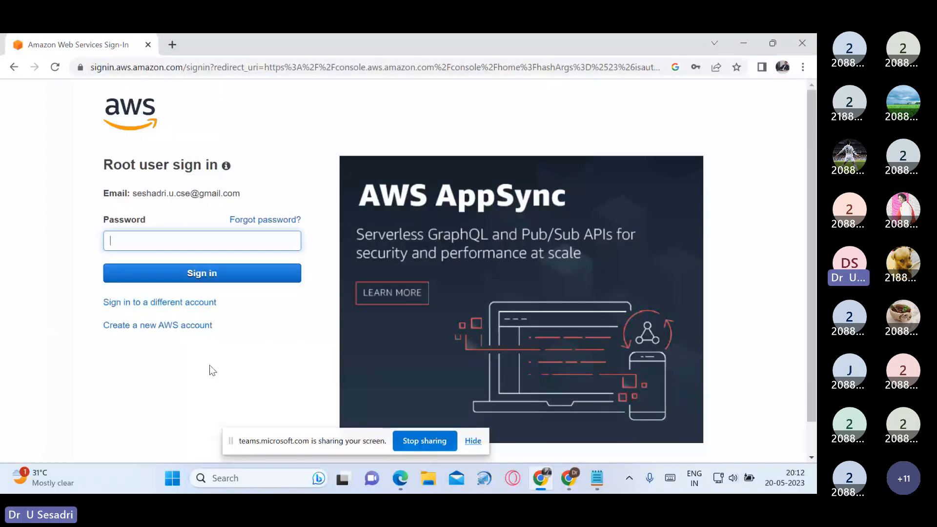
{"action": "key", "text": "Down"}
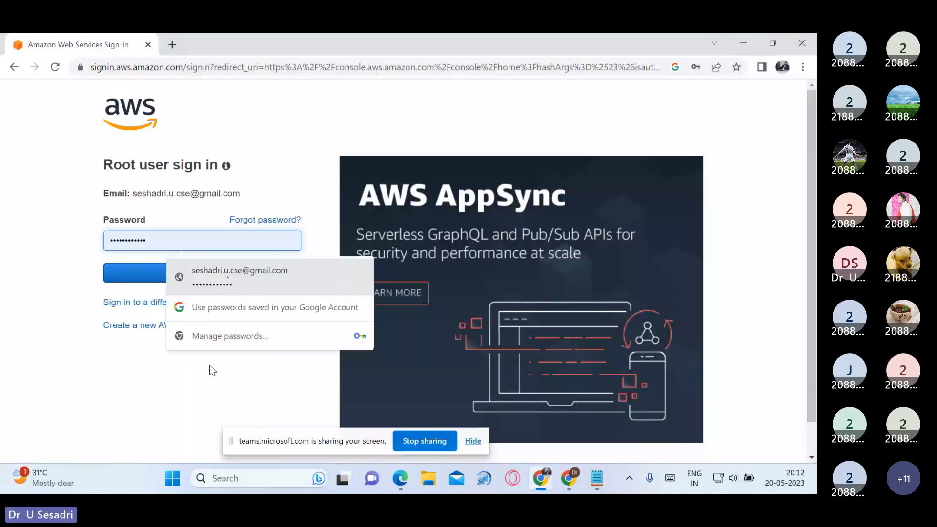
{"action": "left_click", "coordinate": [223, 277]}
{"action": "left_click", "coordinate": [223, 274]}
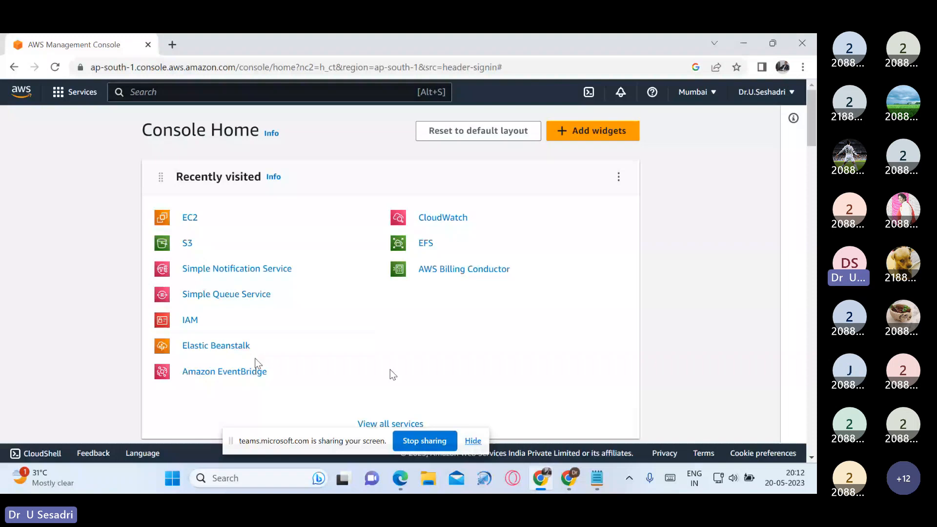
- Open the IAM service and display the account's list of roles under Access management
{"action": "left_click", "coordinate": [80, 93]}
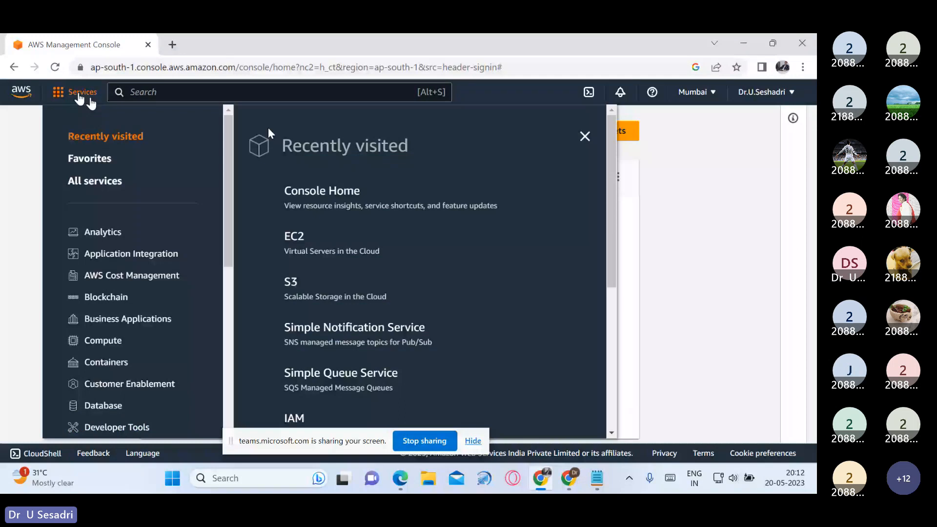
{"action": "left_click", "coordinate": [295, 418]}
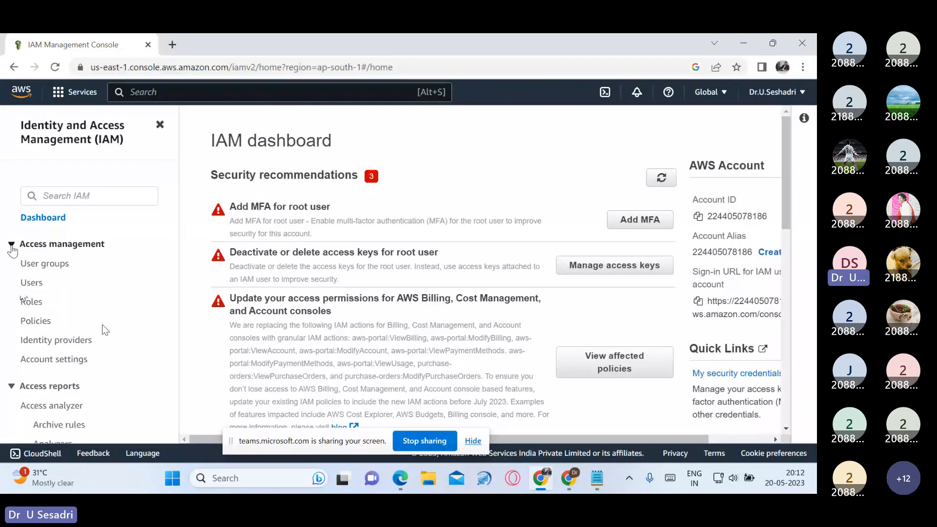
{"action": "left_click", "coordinate": [11, 245]}
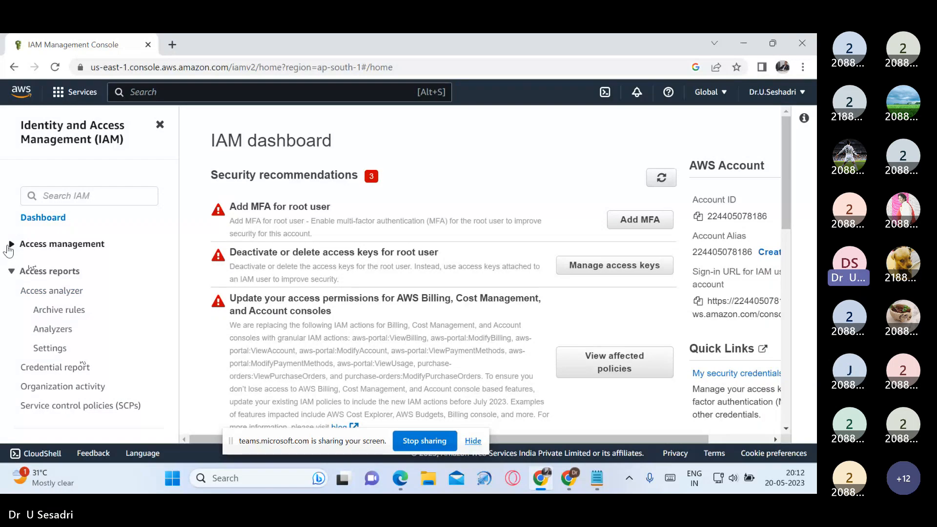
{"action": "left_click", "coordinate": [10, 244]}
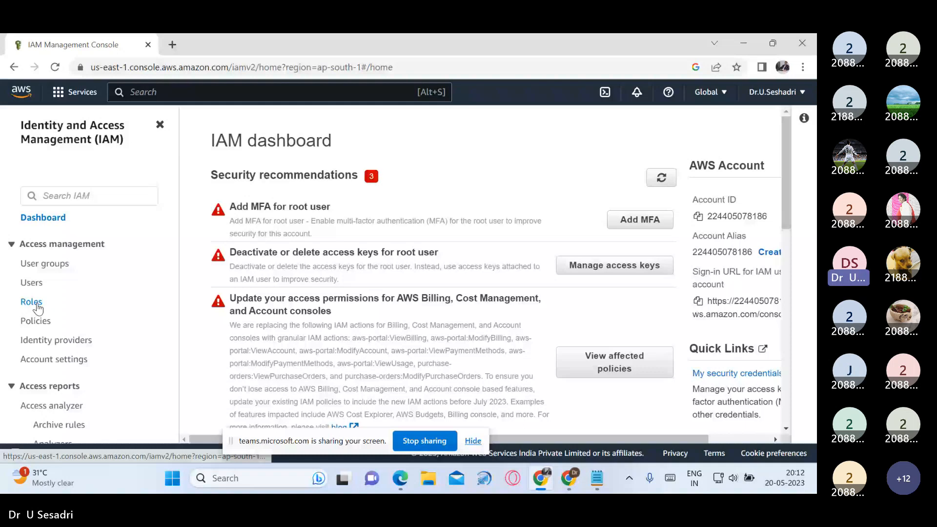
{"action": "left_click", "coordinate": [32, 302]}
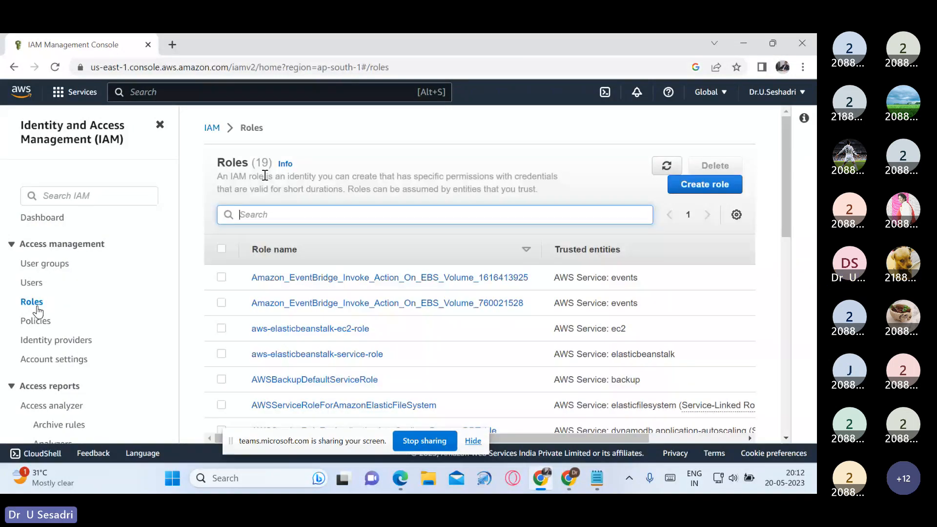
{"action": "double_click", "coordinate": [261, 162]}
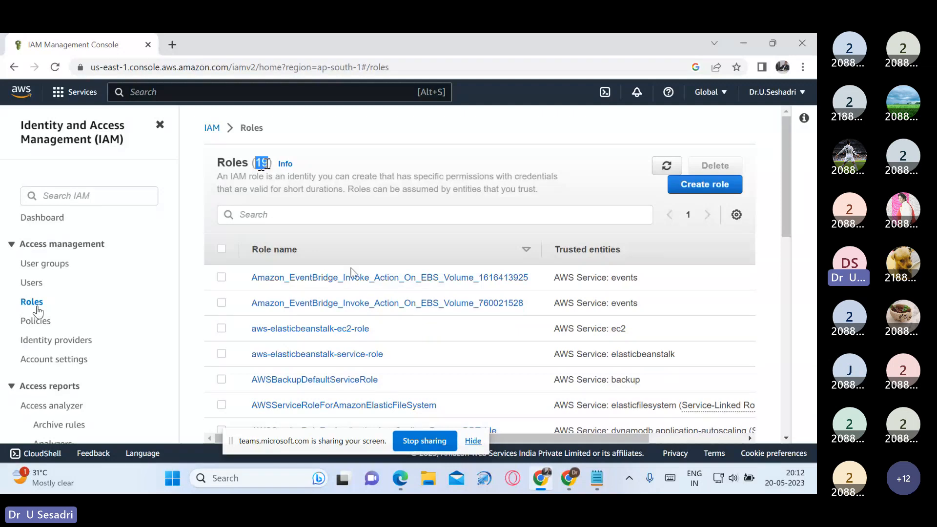
- Start creating a role for the AWS service entity type and choose EC2 as its use case
{"action": "left_click", "coordinate": [720, 192]}
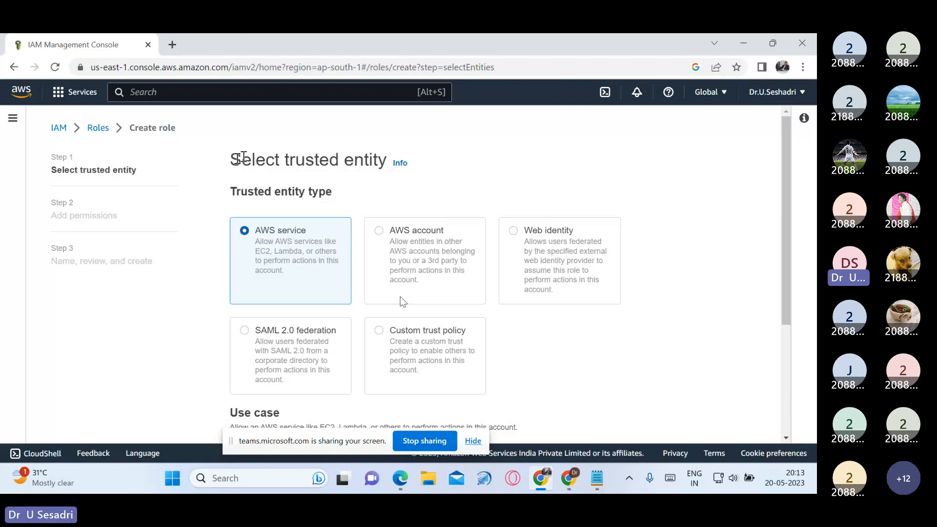
{"action": "left_click_drag", "start_coordinate": [242, 157], "coordinate": [386, 166]}
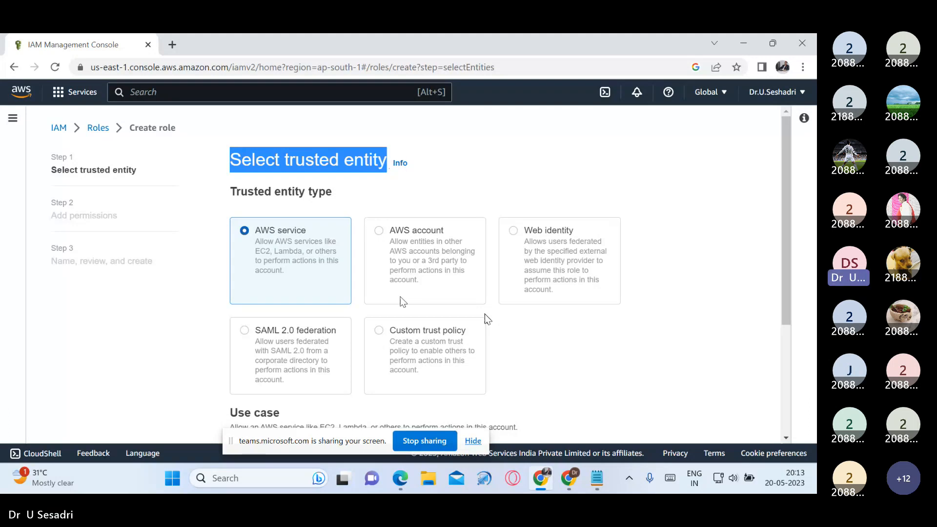
{"action": "scroll", "coordinate": [487, 320], "scroll_direction": "down", "scroll_amount": 3}
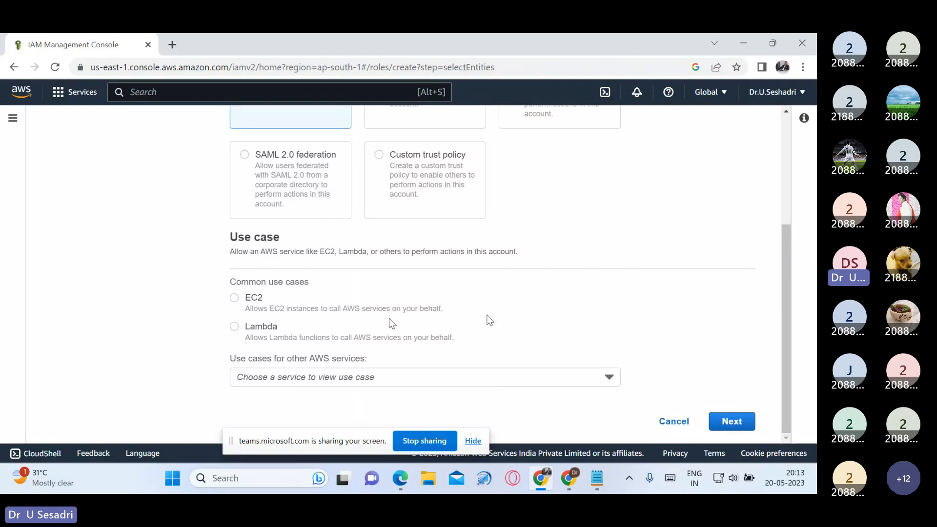
{"action": "left_click", "coordinate": [236, 298]}
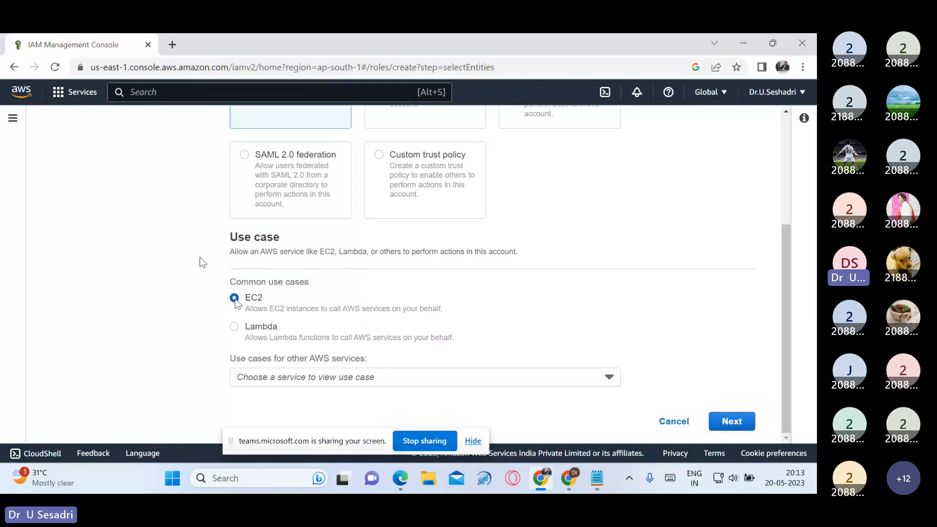
- Change the trusted entity type to AWS account, check this account's ID, and choose Another AWS account
{"action": "scroll", "coordinate": [214, 273], "scroll_direction": "up", "scroll_amount": 3}
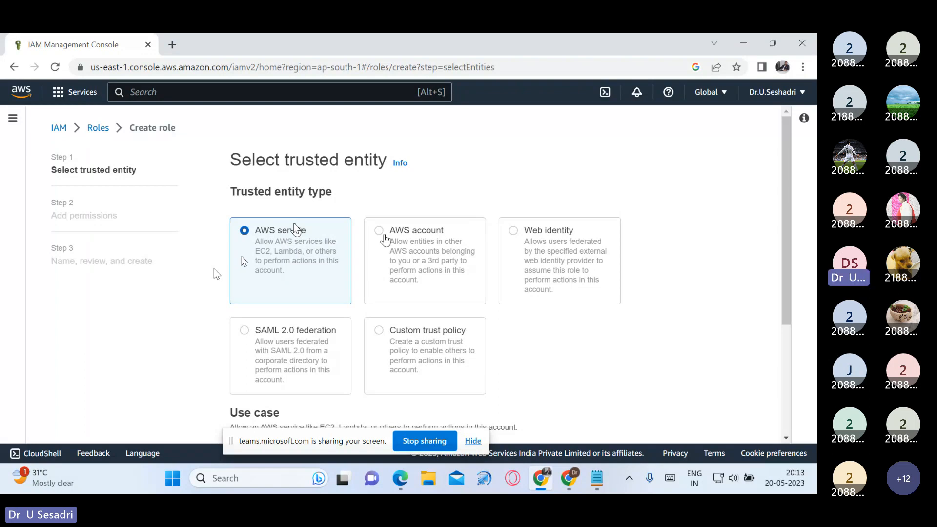
{"action": "left_click", "coordinate": [385, 240]}
{"action": "scroll", "coordinate": [428, 348], "scroll_direction": "down", "scroll_amount": 3}
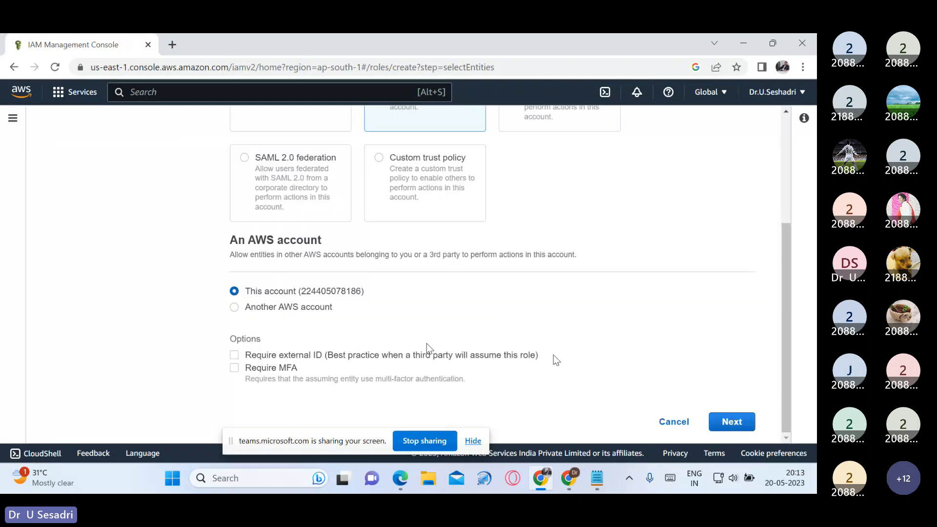
{"action": "left_click_drag", "start_coordinate": [303, 293], "coordinate": [367, 294]}
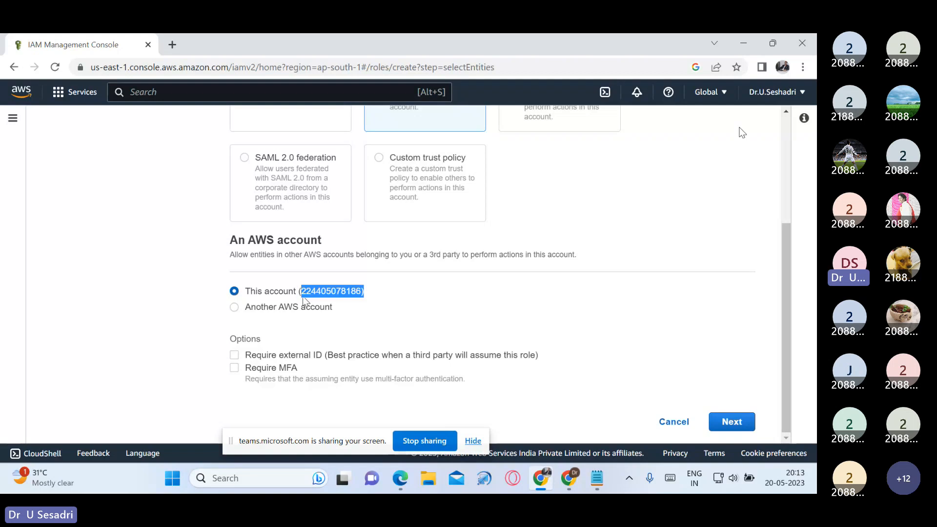
{"action": "left_click", "coordinate": [793, 99]}
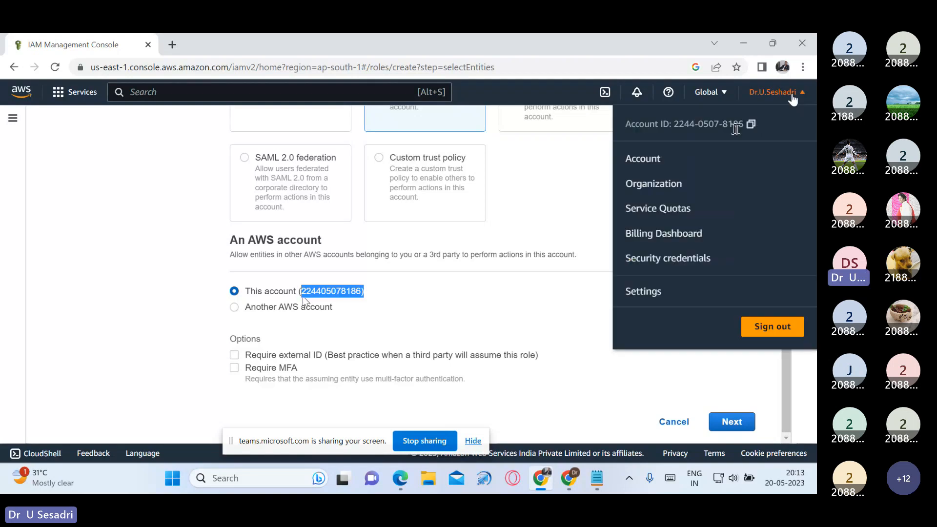
{"action": "left_click", "coordinate": [551, 296]}
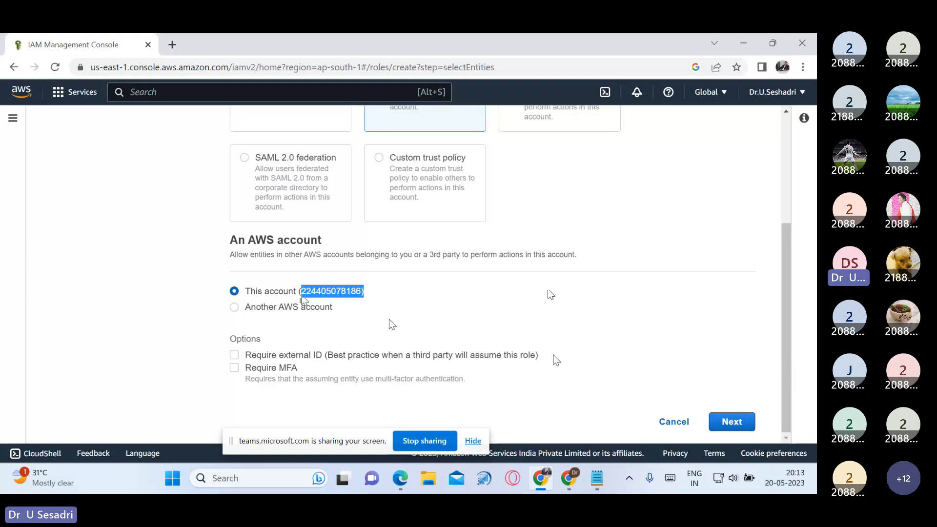
{"action": "left_click", "coordinate": [234, 309]}
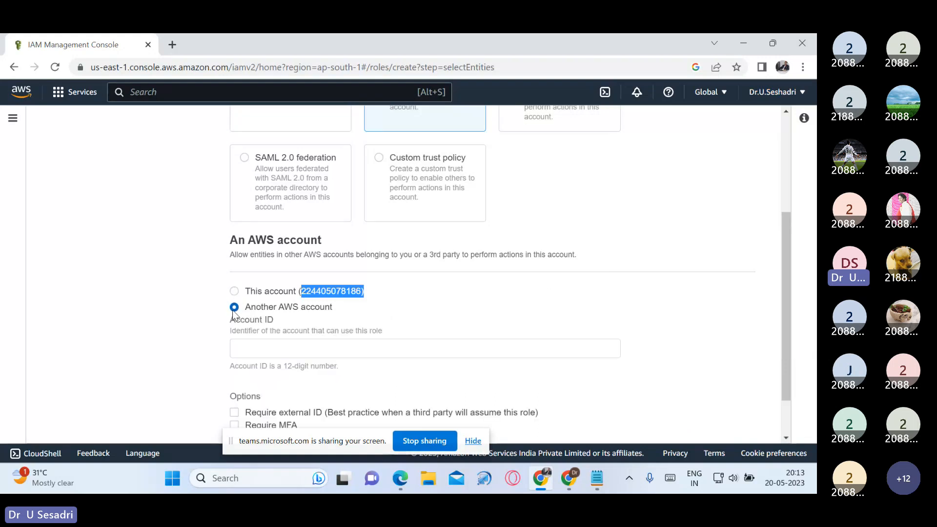
- Choose This account for the AWS account entity, and switch the trusted entity type to Web identity to view its identity provider choices
{"action": "left_click", "coordinate": [235, 293]}
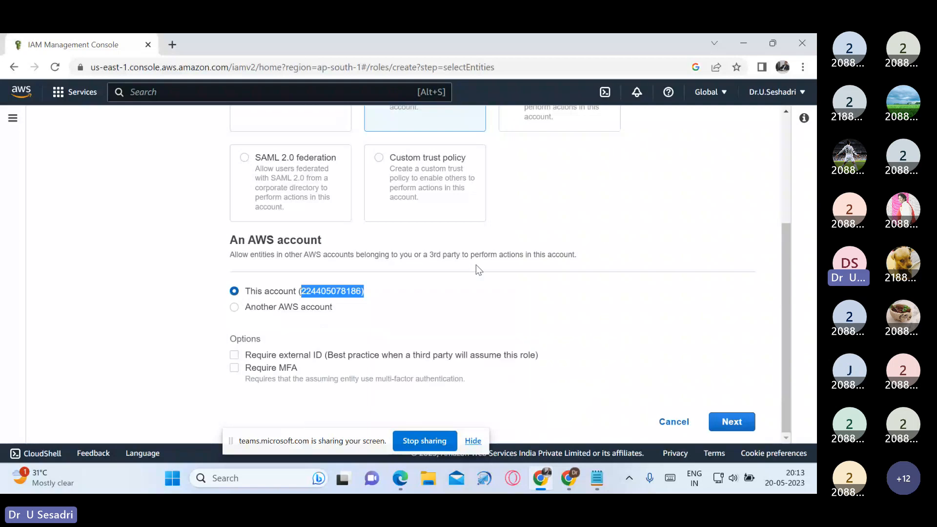
{"action": "scroll", "coordinate": [477, 267], "scroll_direction": "up", "scroll_amount": 4}
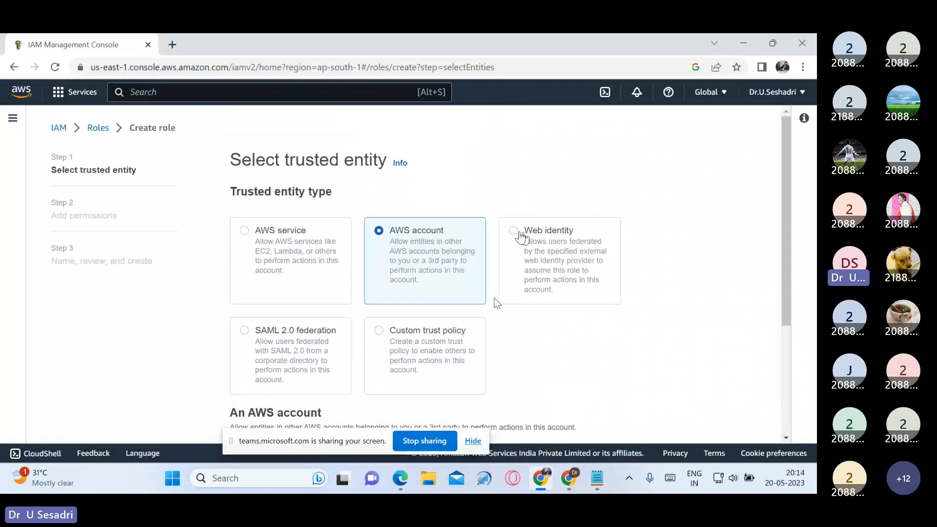
{"action": "left_click", "coordinate": [520, 236]}
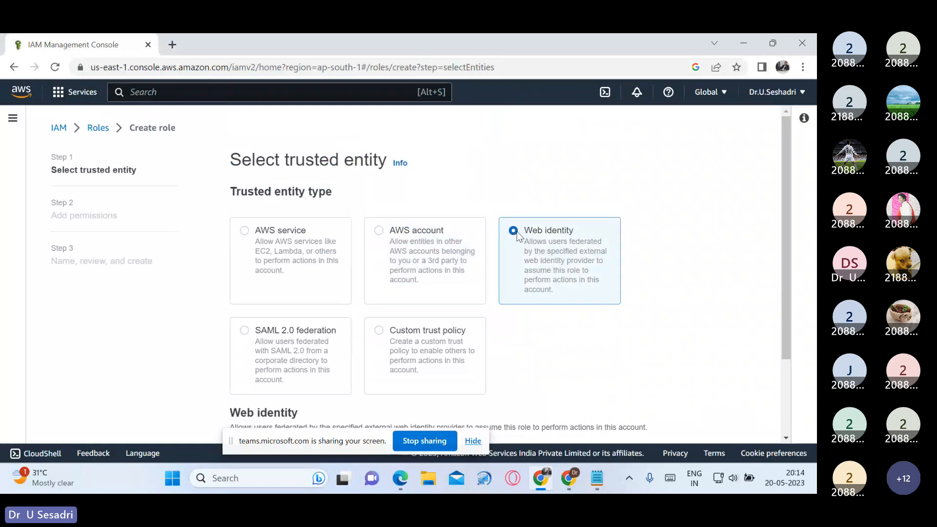
{"action": "scroll", "coordinate": [600, 353], "scroll_direction": "down", "scroll_amount": 2}
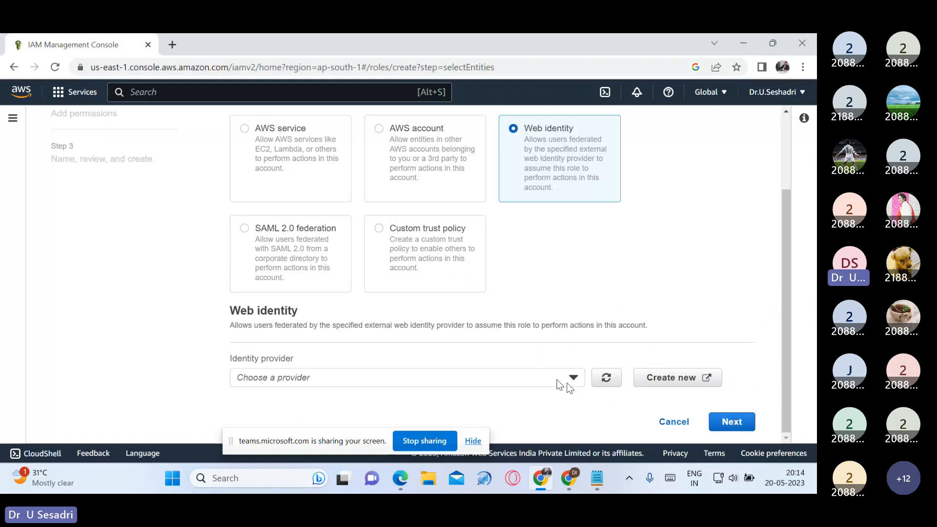
{"action": "left_click", "coordinate": [560, 385]}
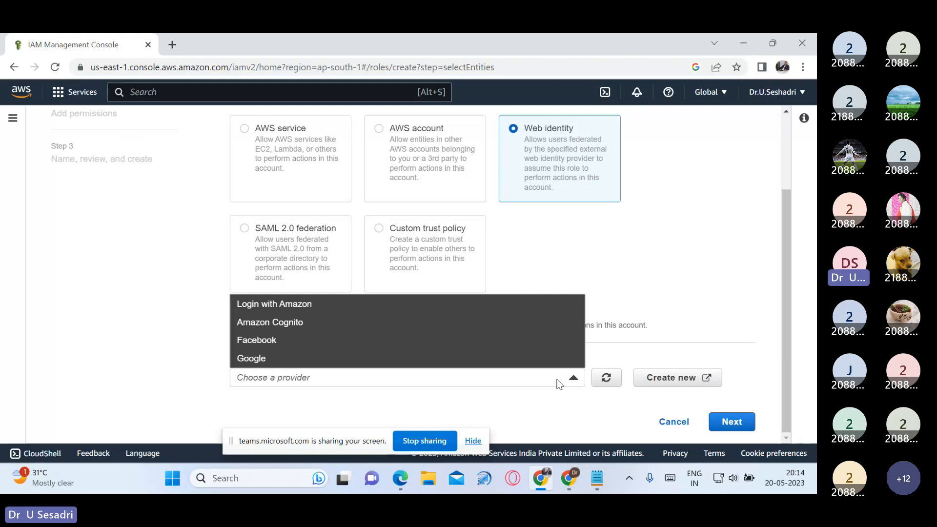
{"action": "left_click", "coordinate": [705, 242]}
{"action": "scroll", "coordinate": [682, 291], "scroll_direction": "up", "scroll_amount": 2}
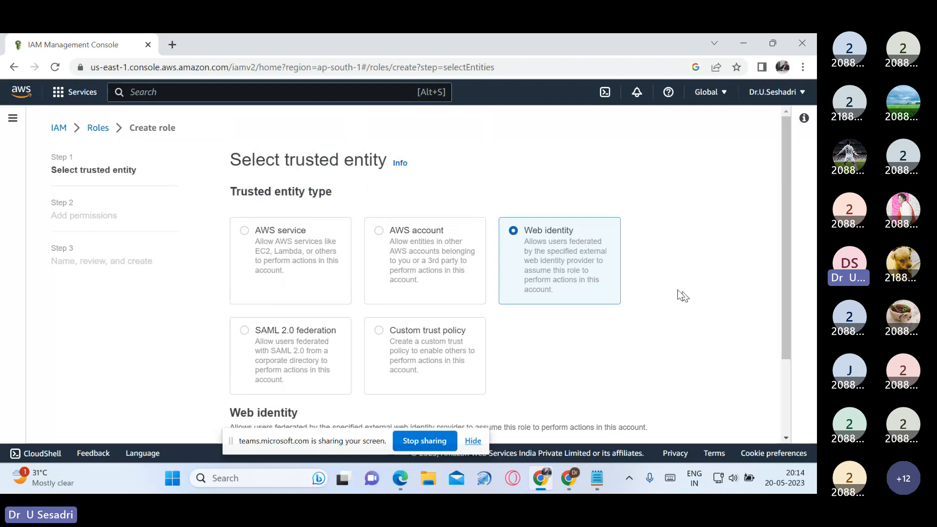
- Switch the trusted entity type to SAML 2.0 federation and to Custom trust policy, looking through the settings of each
{"action": "scroll", "coordinate": [652, 328], "scroll_direction": "down", "scroll_amount": 2}
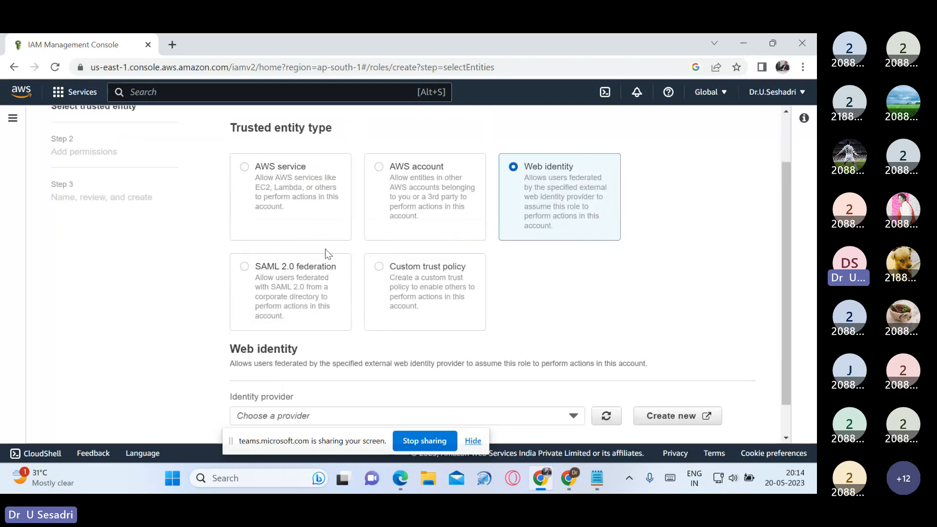
{"action": "left_click", "coordinate": [244, 267]}
{"action": "scroll", "coordinate": [453, 353], "scroll_direction": "down", "scroll_amount": 5}
{"action": "scroll", "coordinate": [454, 358], "scroll_direction": "up", "scroll_amount": 5}
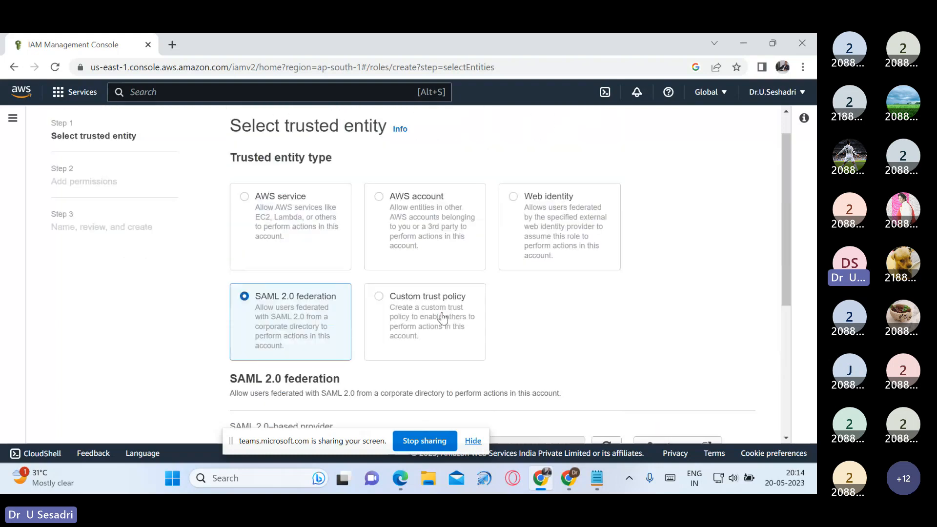
{"action": "left_click", "coordinate": [385, 305]}
{"action": "scroll", "coordinate": [537, 351], "scroll_direction": "down", "scroll_amount": 4}
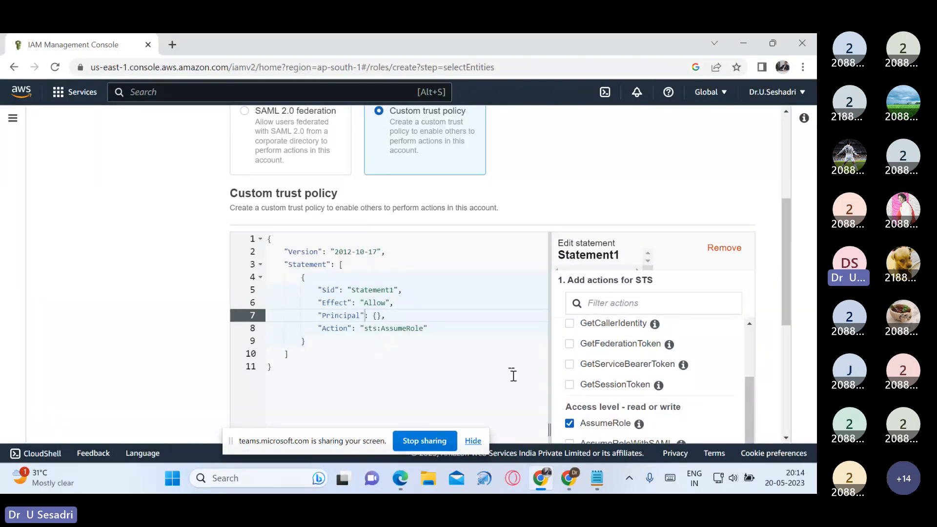
{"action": "scroll", "coordinate": [490, 352], "scroll_direction": "up", "scroll_amount": 5}
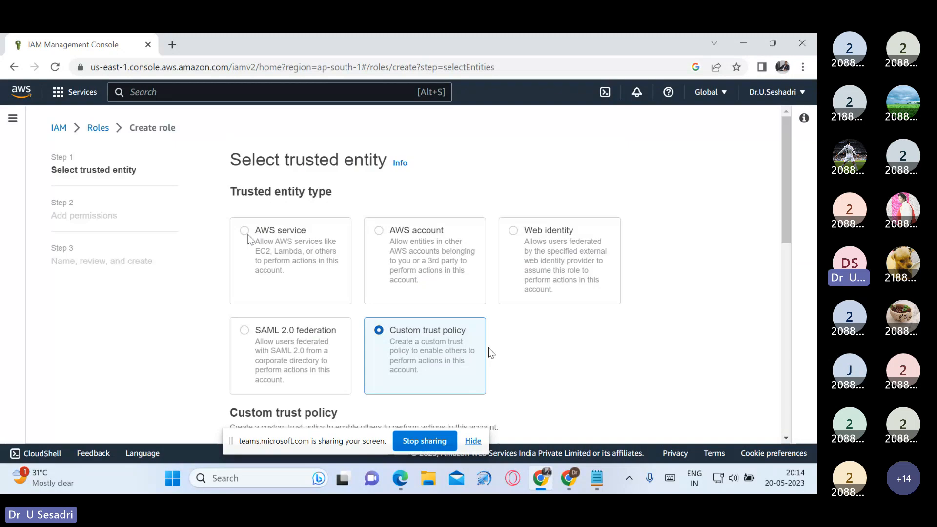
- Set the trusted entity type to AWS service with the EC2 use case and continue to adding permissions
{"action": "left_click", "coordinate": [248, 238]}
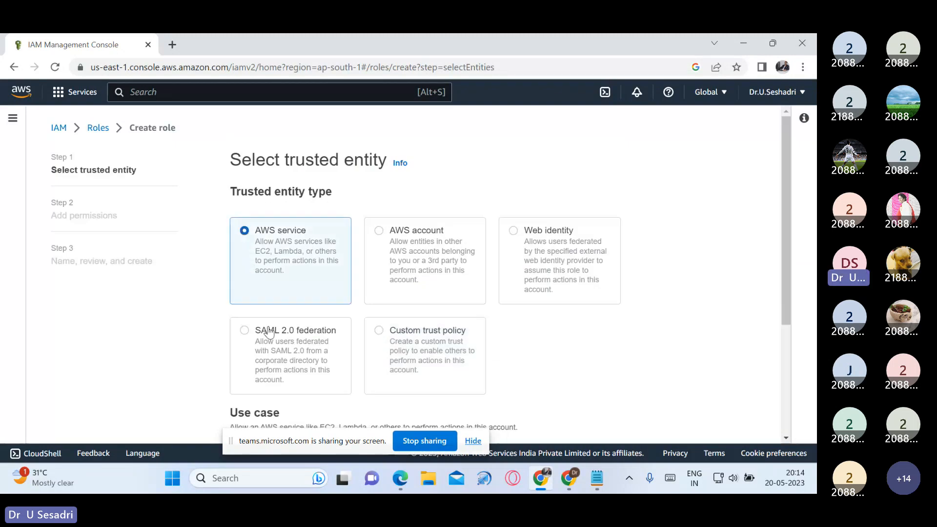
{"action": "scroll", "coordinate": [405, 347], "scroll_direction": "down", "scroll_amount": 4}
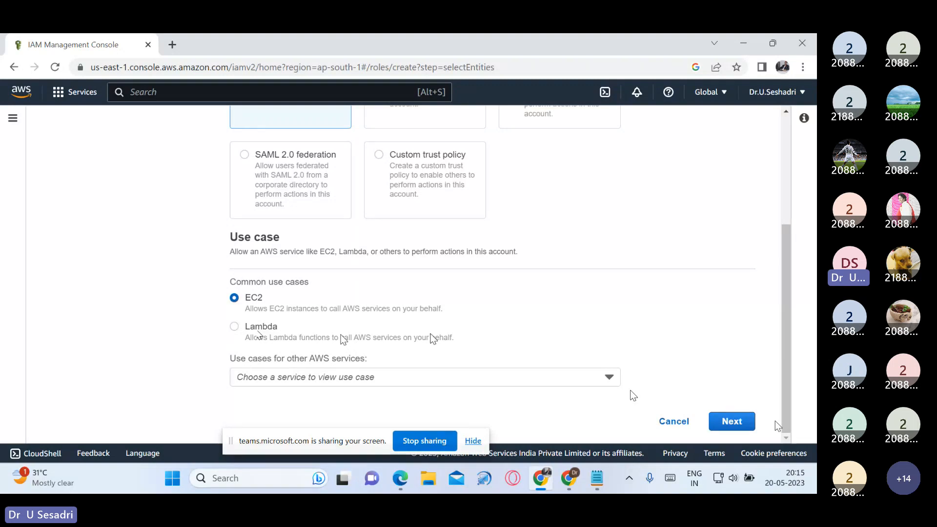
{"action": "left_click", "coordinate": [732, 422]}
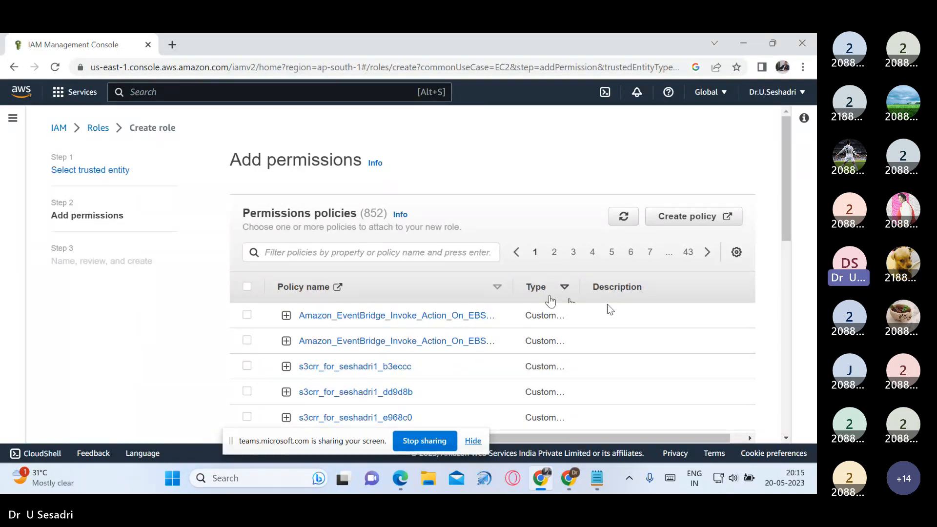
- Filter the permissions policies by s3full, select AmazonS3FullAccess for the role, and continue to naming and review
{"action": "left_click", "coordinate": [439, 251]}
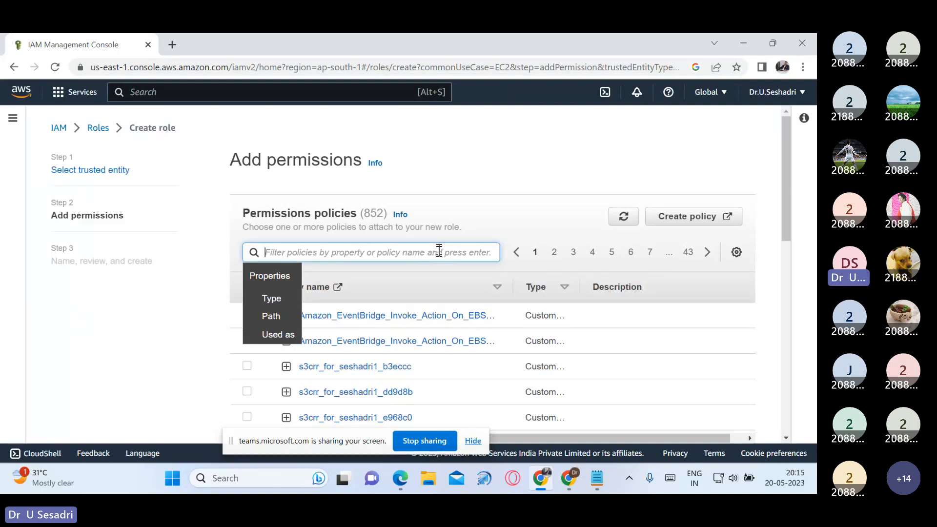
{"action": "type", "text": "s"}
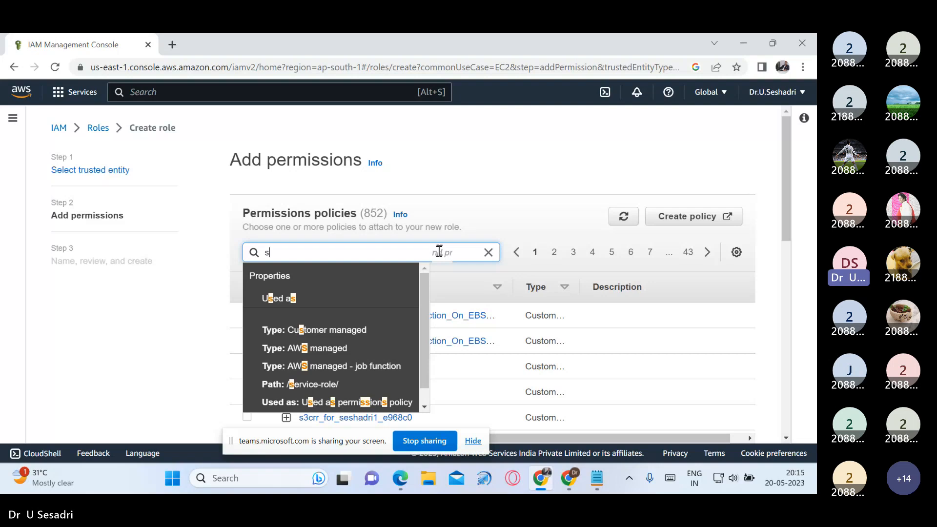
{"action": "type", "text": "3"}
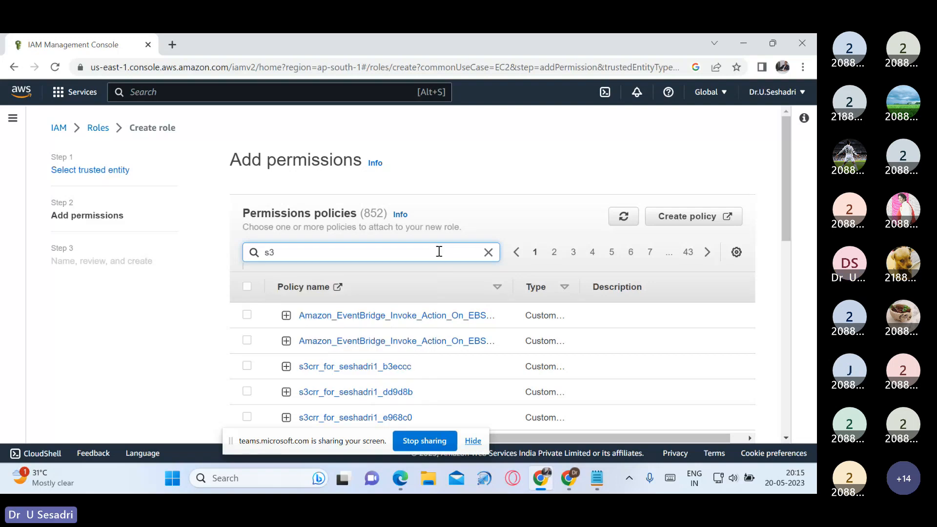
{"action": "type", "text": "full"}
{"action": "key", "text": "Return"}
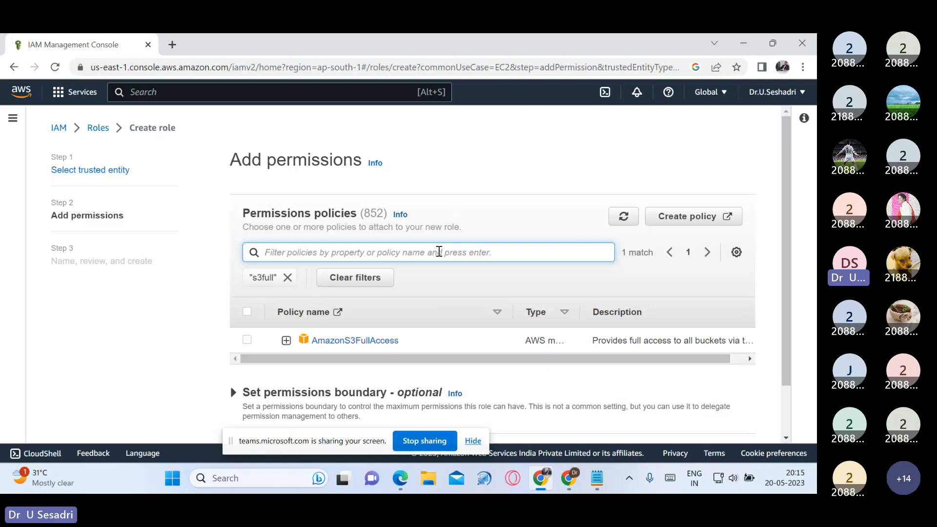
{"action": "left_click", "coordinate": [247, 340]}
{"action": "scroll", "coordinate": [707, 431], "scroll_direction": "down", "scroll_amount": 2}
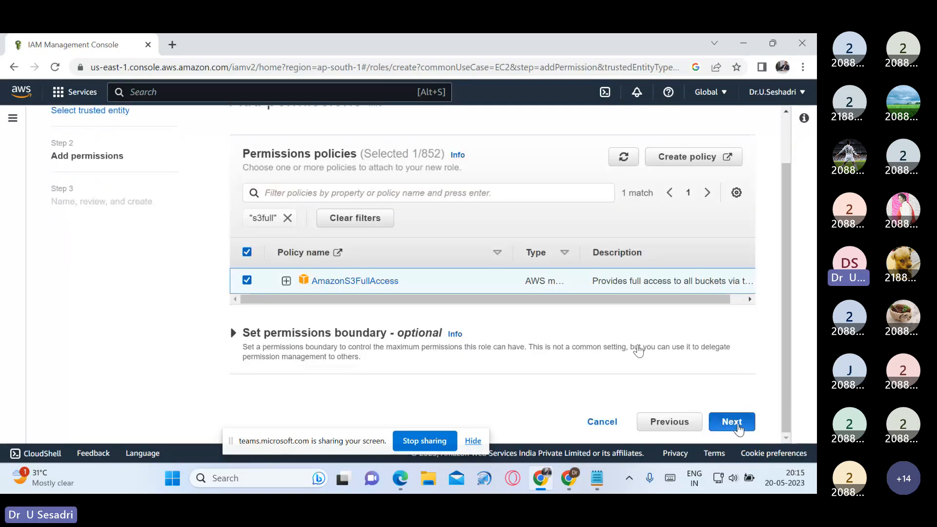
{"action": "left_click", "coordinate": [732, 421]}
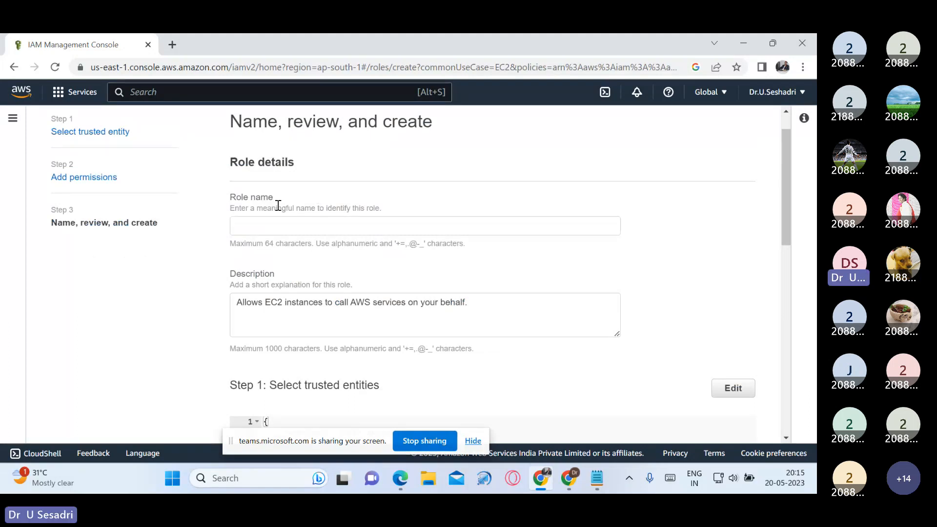
- Name the role VCE-Role and check its prefilled description
{"action": "left_click", "coordinate": [268, 233]}
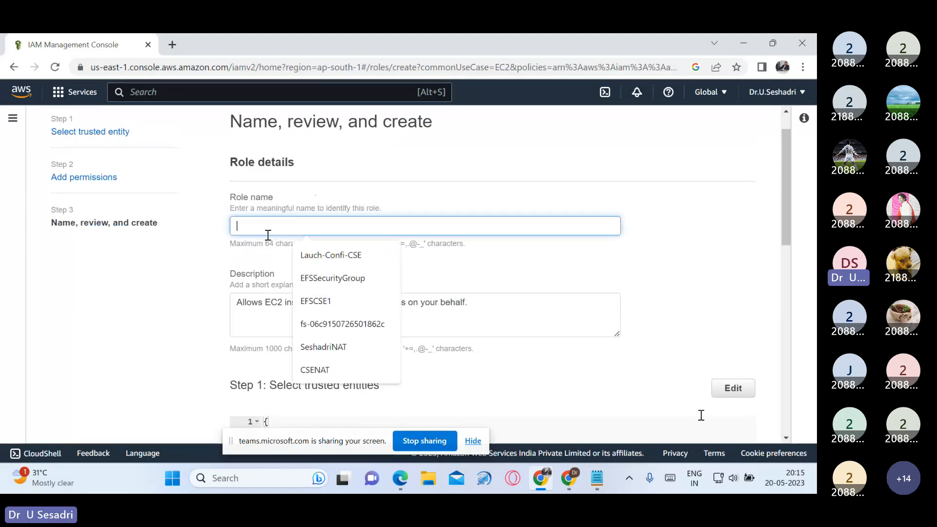
{"action": "type", "text": "VCE-"}
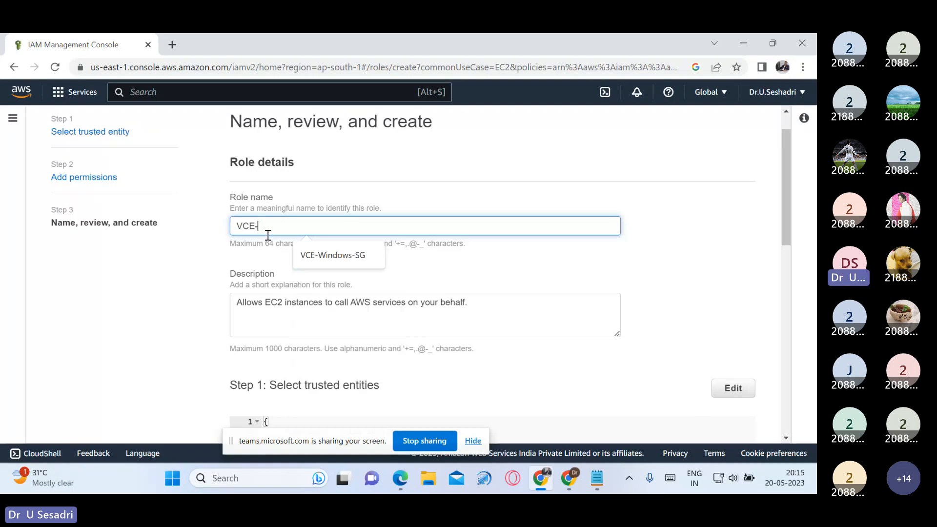
{"action": "type", "text": "Role"}
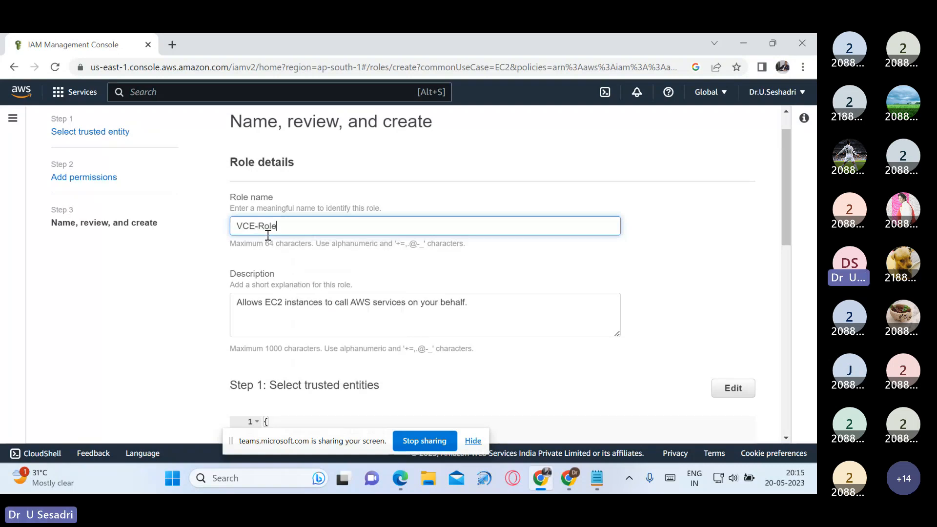
{"action": "left_click_drag", "start_coordinate": [268, 236], "coordinate": [238, 234]}
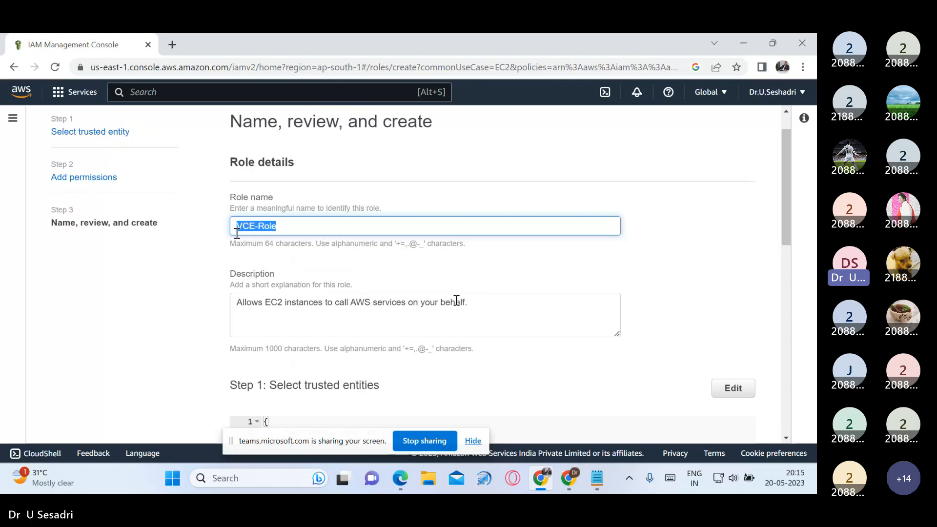
{"action": "left_click_drag", "start_coordinate": [461, 302], "coordinate": [231, 302]}
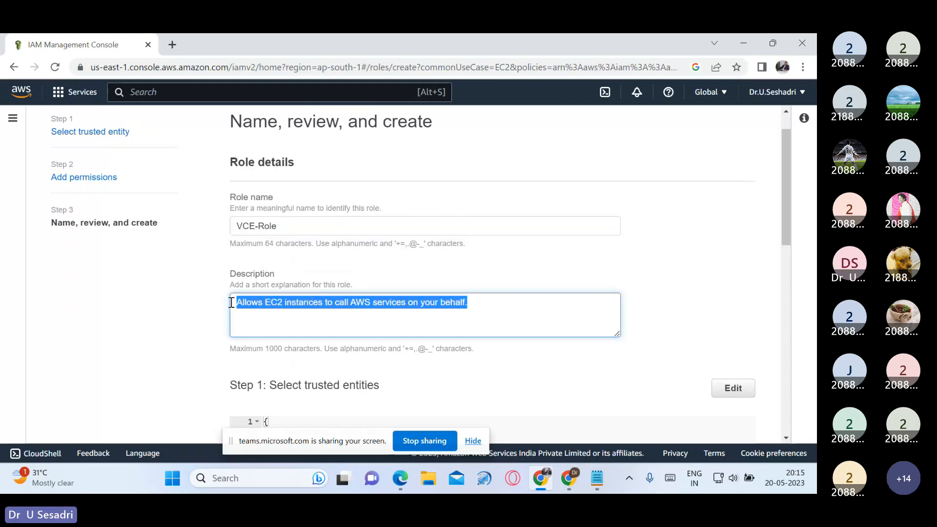
{"action": "left_click", "coordinate": [487, 279]}
- Review the role's trust policy, attached permissions and tags, and create the role
{"action": "scroll", "coordinate": [619, 322], "scroll_direction": "down", "scroll_amount": 7}
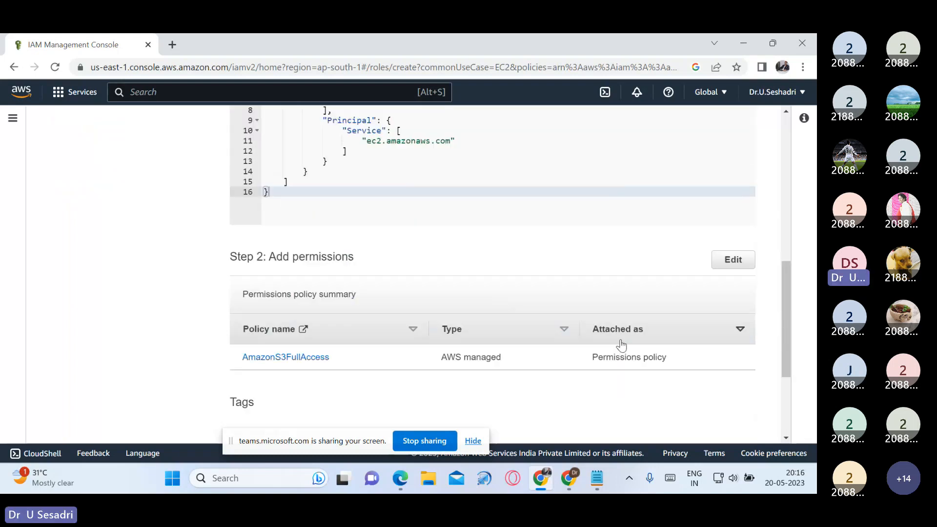
{"action": "scroll", "coordinate": [621, 345], "scroll_direction": "down", "scroll_amount": 3}
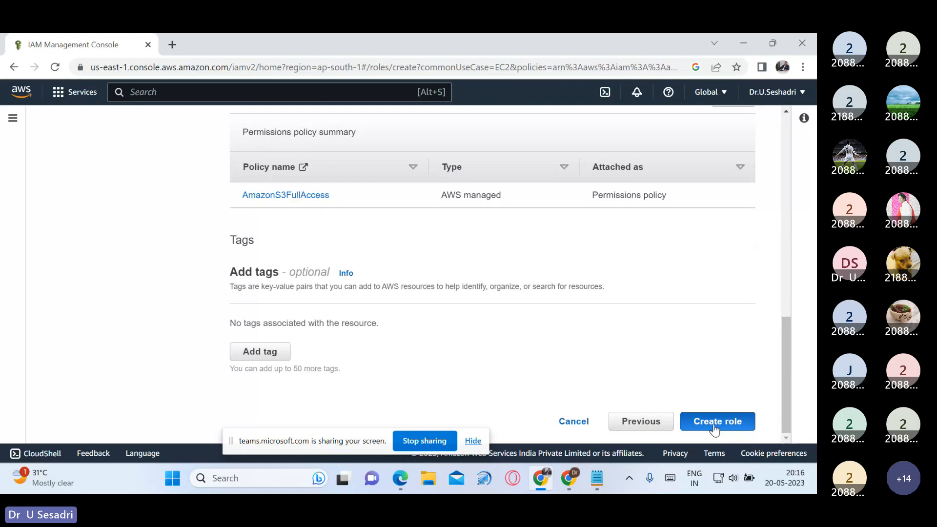
{"action": "left_click", "coordinate": [715, 428]}
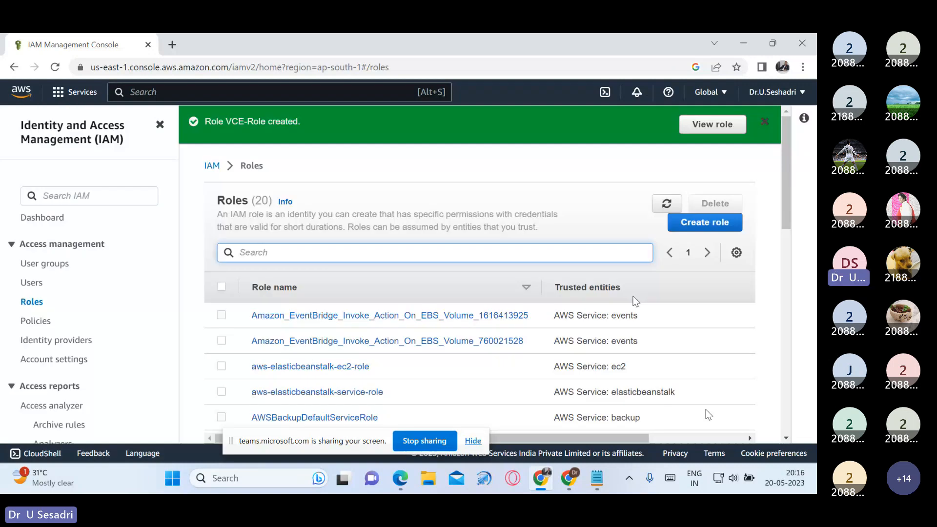
- Check the number of roles, search the roles list for VCE, and dismiss the creation notification
{"action": "double_click", "coordinate": [268, 201]}
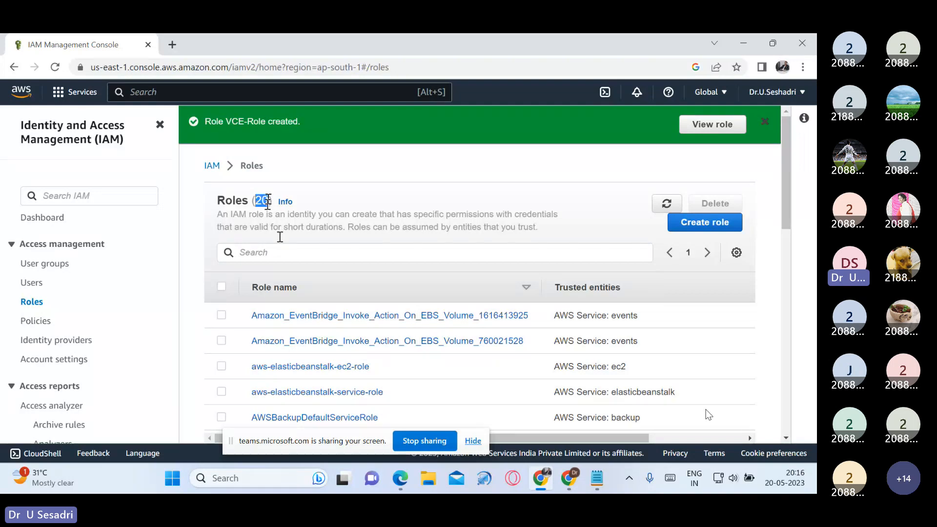
{"action": "left_click", "coordinate": [290, 252]}
{"action": "type", "text": "VCE"}
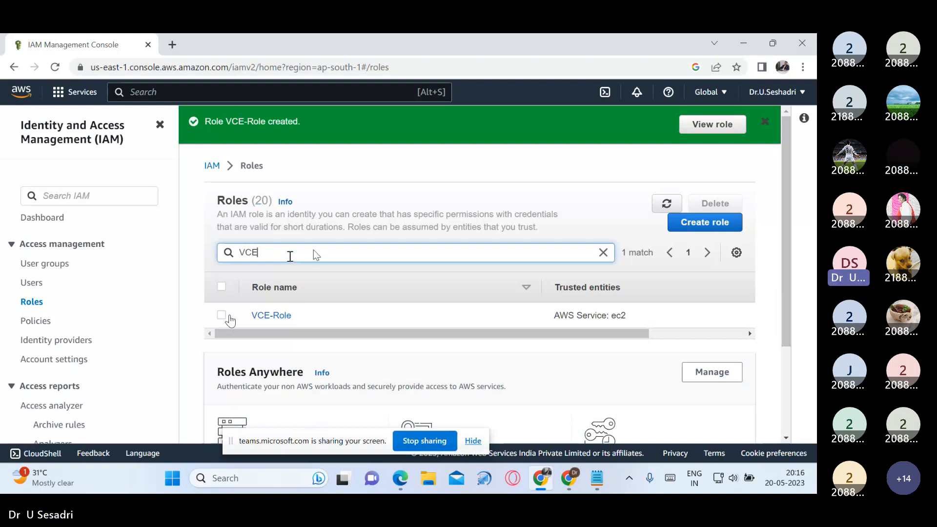
{"action": "left_click", "coordinate": [765, 121]}
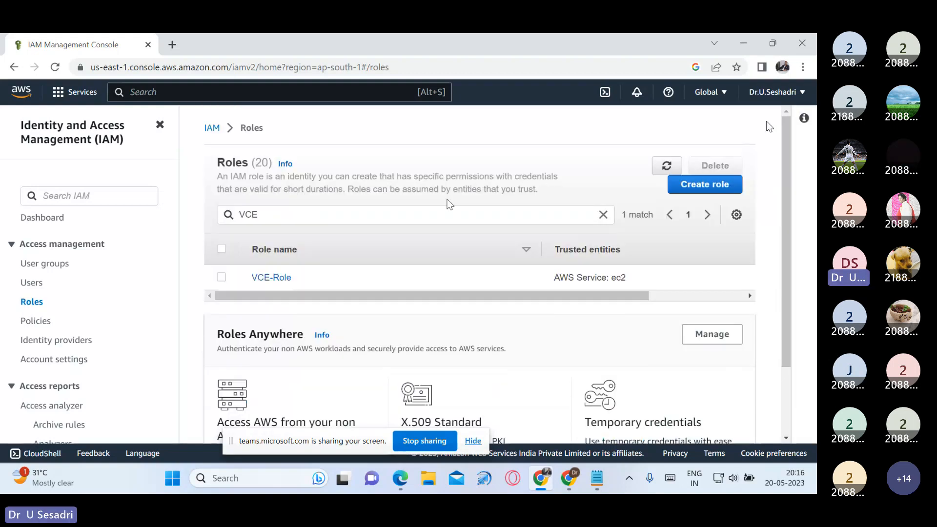
- Search the console for ec2, open the EC2 service's instances, and start launching a new instance
{"action": "left_click", "coordinate": [162, 93]}
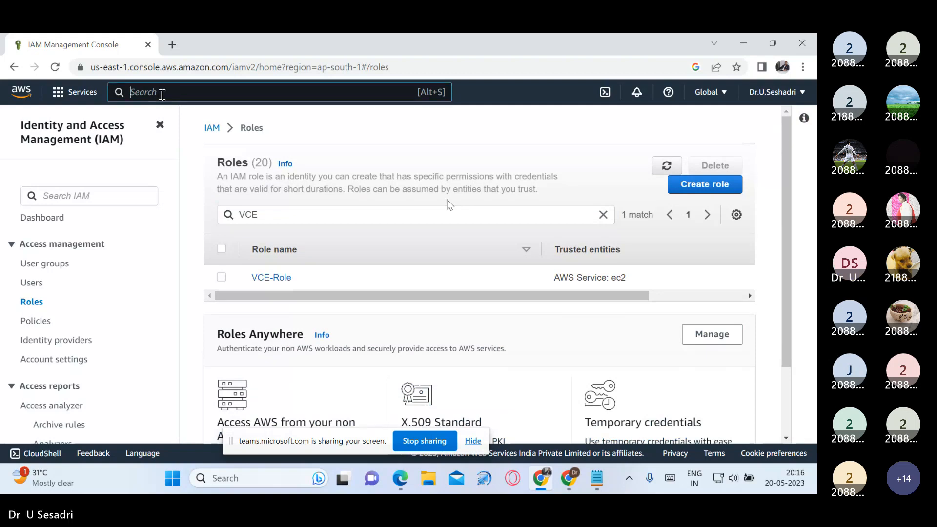
{"action": "type", "text": "ec2"}
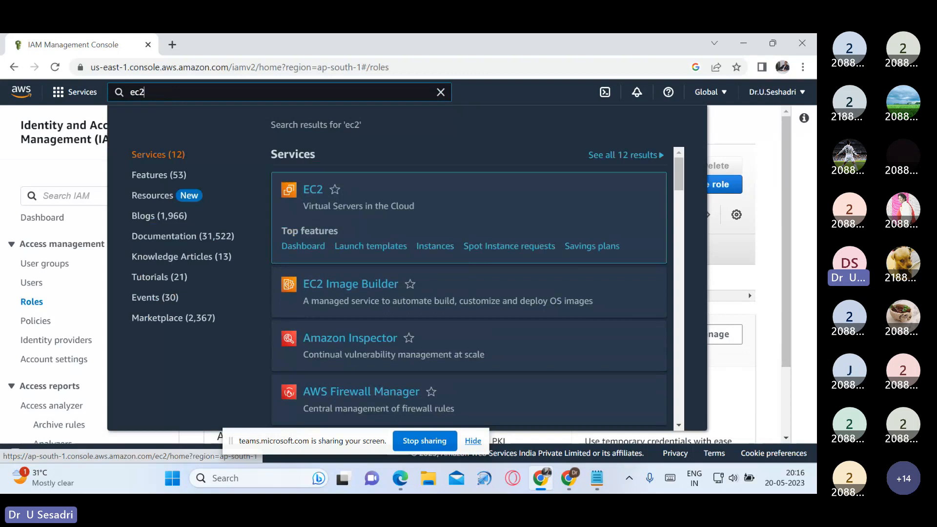
{"action": "left_click", "coordinate": [314, 191]}
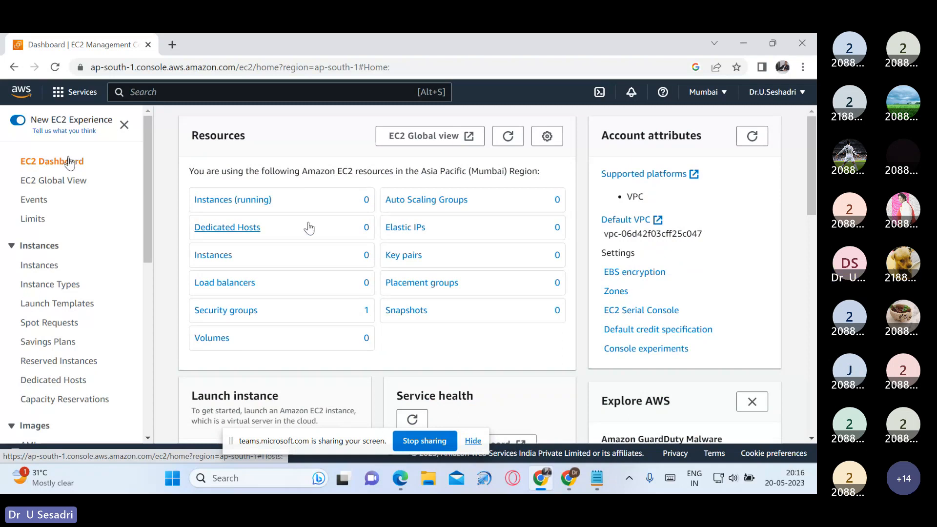
{"action": "left_click", "coordinate": [48, 268]}
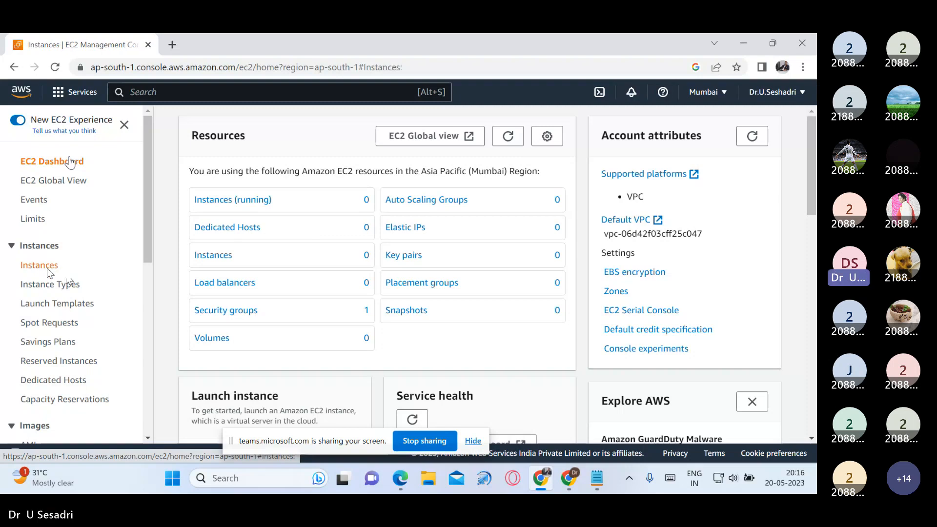
{"action": "left_click", "coordinate": [707, 125]}
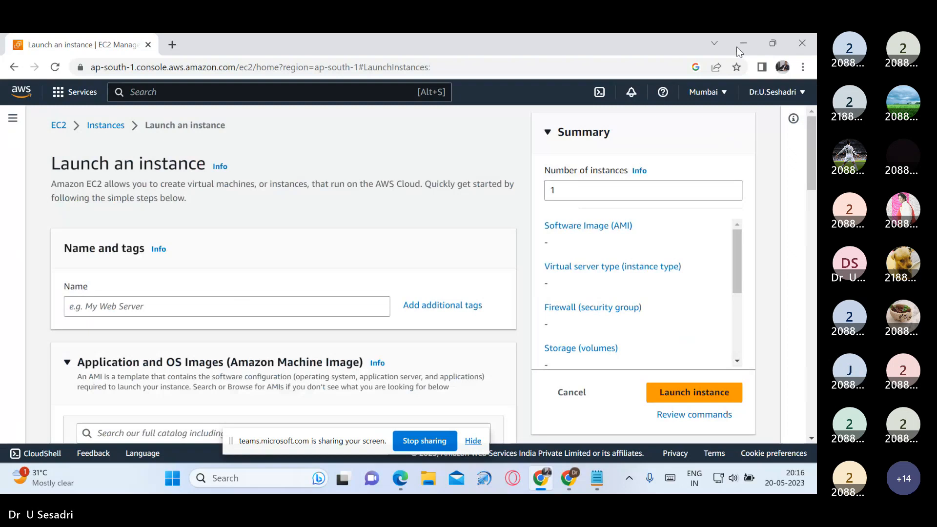
- Name the new instance VCE-Linux-Server
{"action": "left_click", "coordinate": [332, 313]}
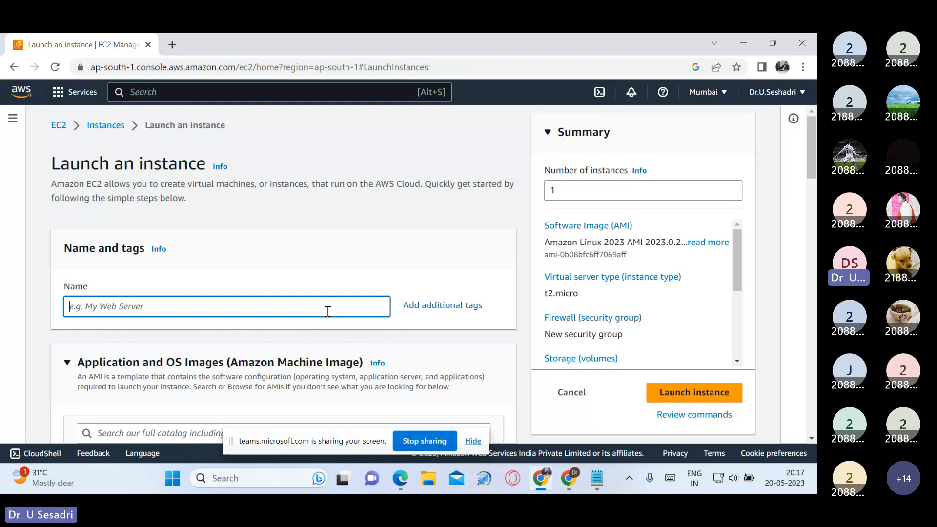
{"action": "type", "text": "V"}
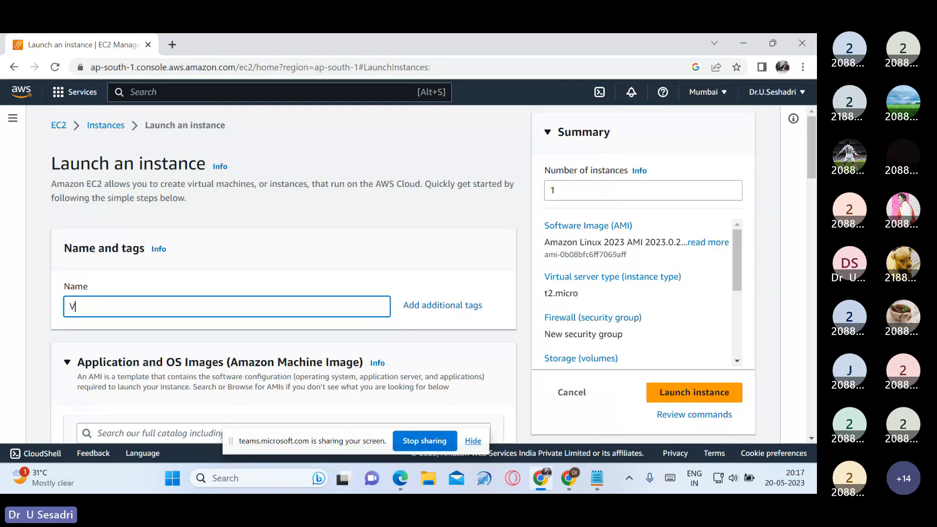
{"action": "type", "text": "CE-Li"}
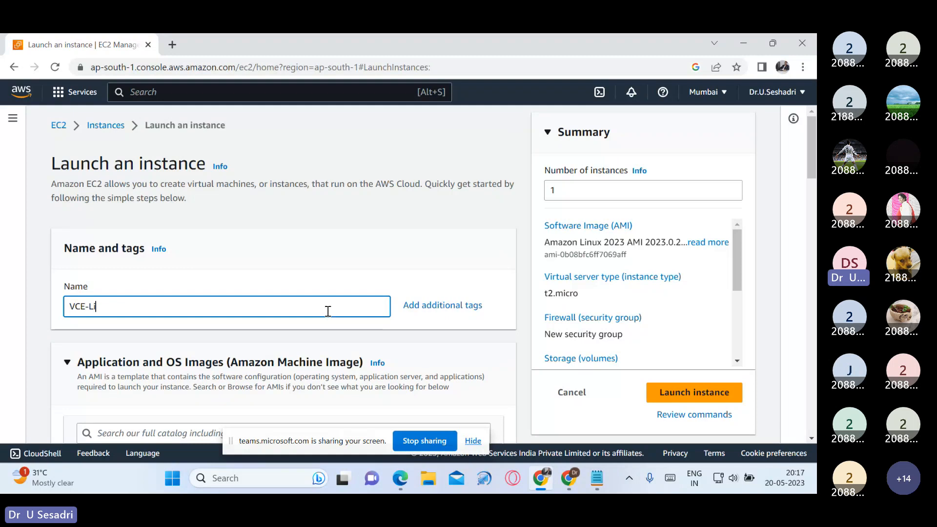
{"action": "type", "text": "nux-Server"}
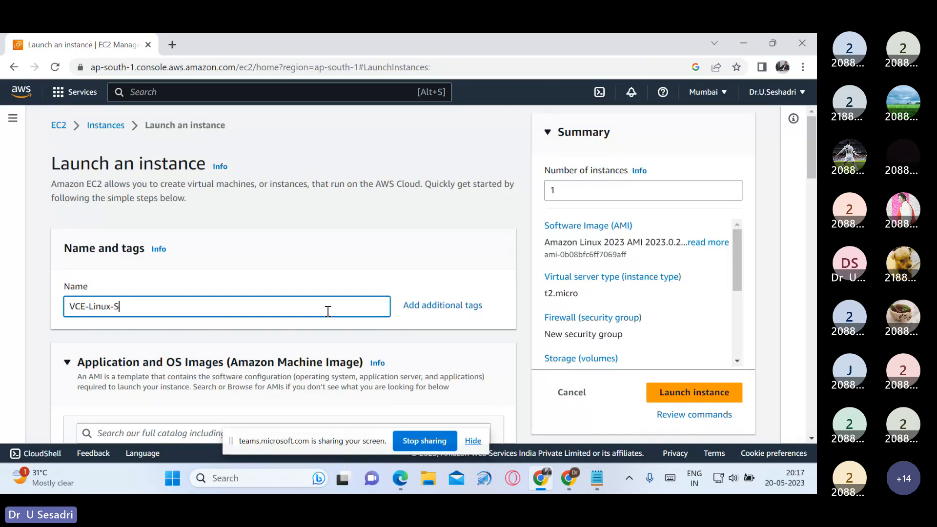
- Choose the Amazon Linux 2 AMI (HVM) - Kernel 5.10, SSD Volume Type as the instance's machine image
{"action": "scroll", "coordinate": [443, 215], "scroll_direction": "down", "scroll_amount": 1}
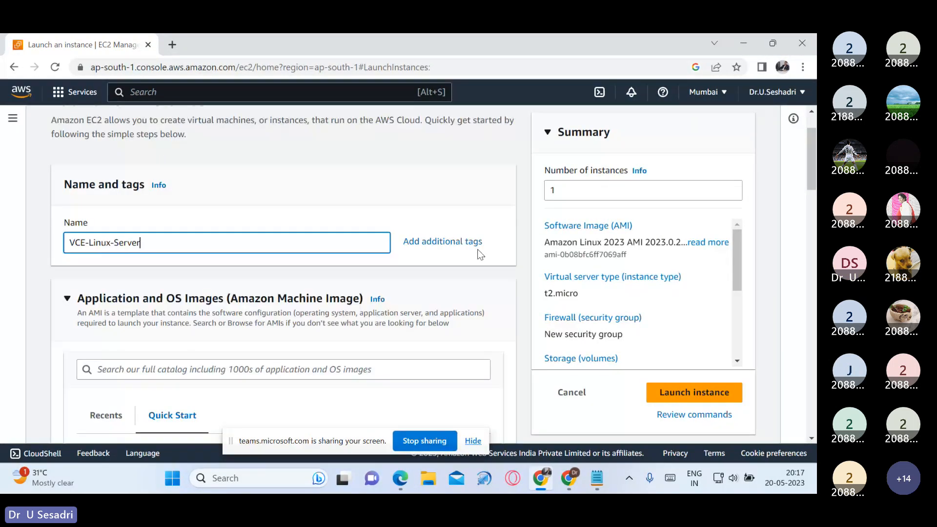
{"action": "scroll", "coordinate": [285, 382], "scroll_direction": "down", "scroll_amount": 3}
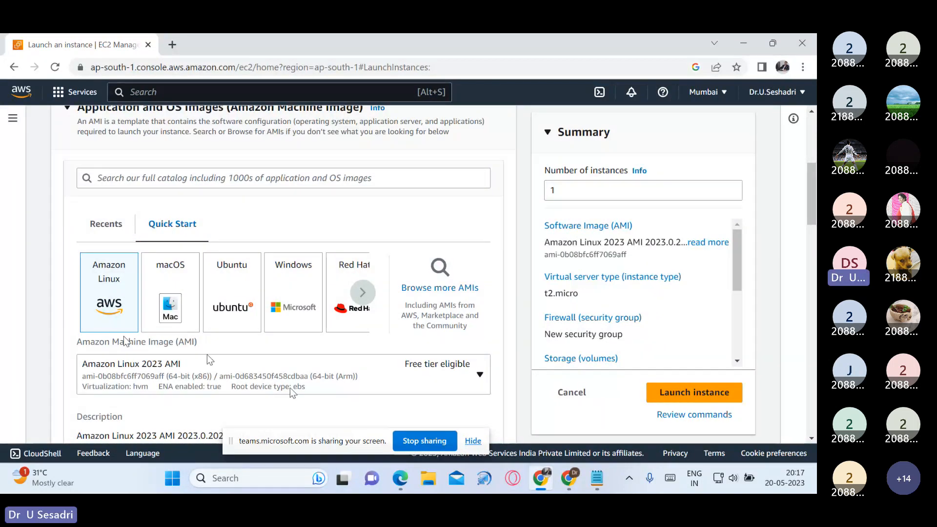
{"action": "scroll", "coordinate": [389, 325], "scroll_direction": "down", "scroll_amount": 1}
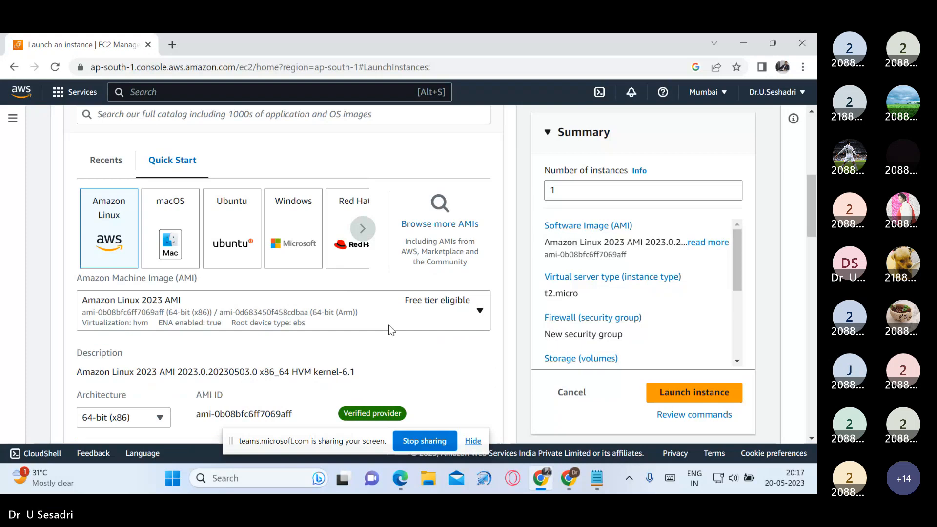
{"action": "left_click", "coordinate": [485, 318]}
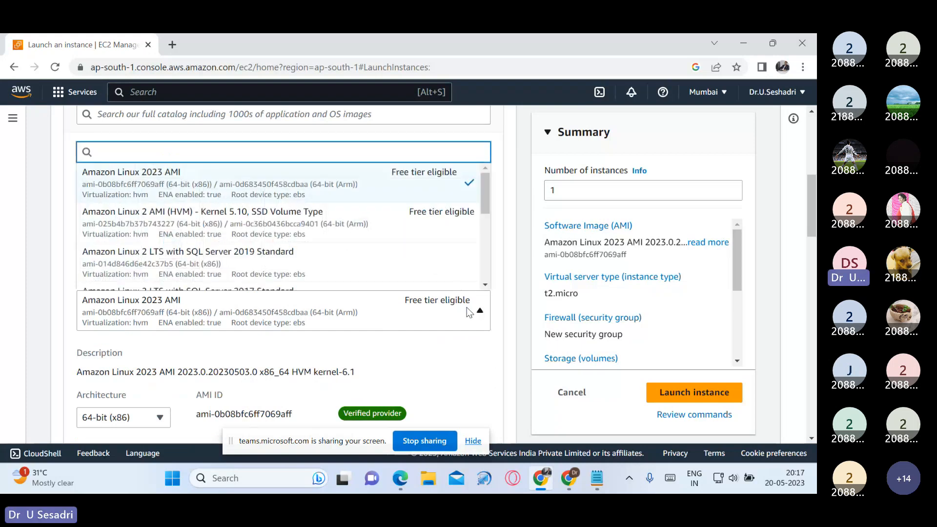
{"action": "left_click", "coordinate": [320, 236]}
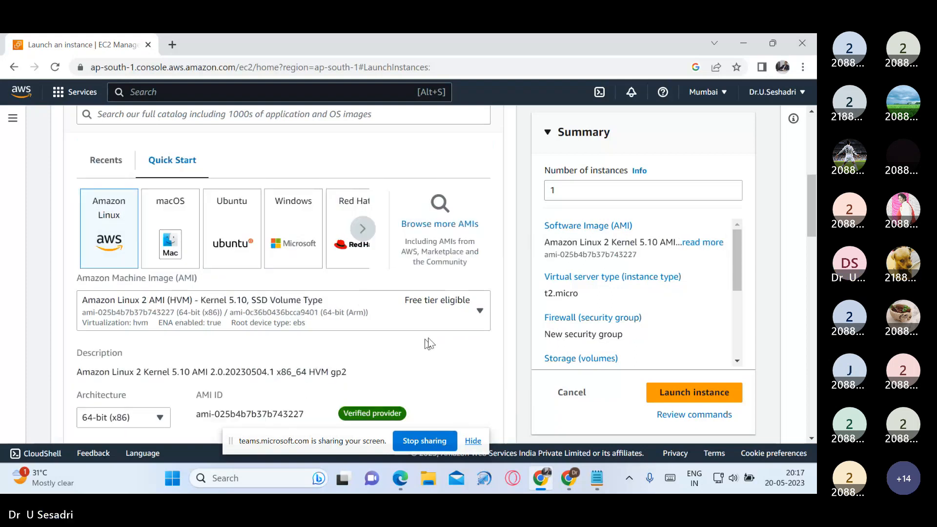
- Create an RSA key pair named VCE-Linux-Server-Key in .ppk format for the instance login
{"action": "scroll", "coordinate": [428, 338], "scroll_direction": "down", "scroll_amount": 3}
{"action": "scroll", "coordinate": [432, 344], "scroll_direction": "down", "scroll_amount": 3}
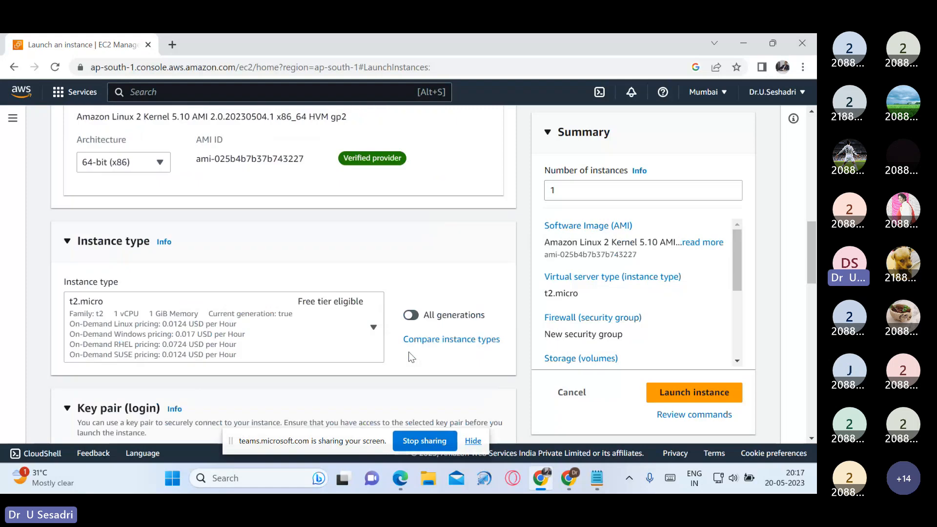
{"action": "scroll", "coordinate": [427, 317], "scroll_direction": "down", "scroll_amount": 4}
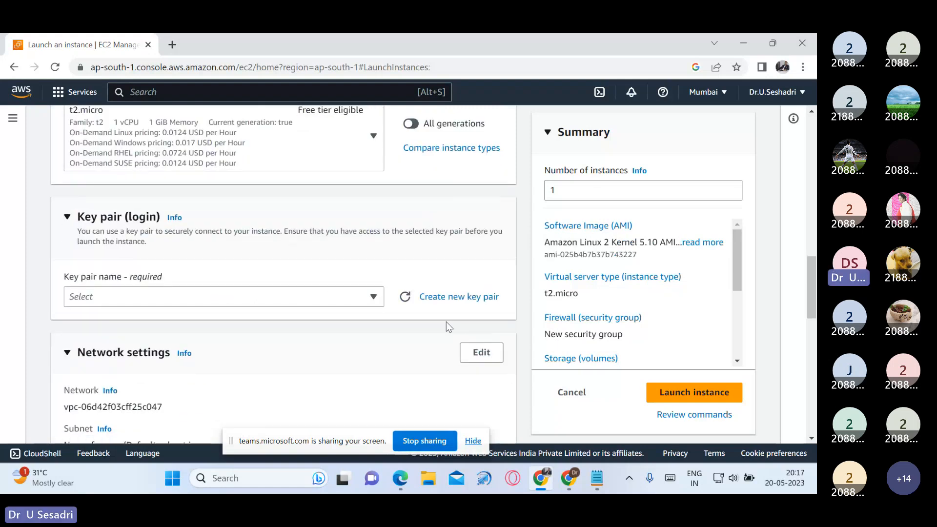
{"action": "left_click", "coordinate": [460, 296]}
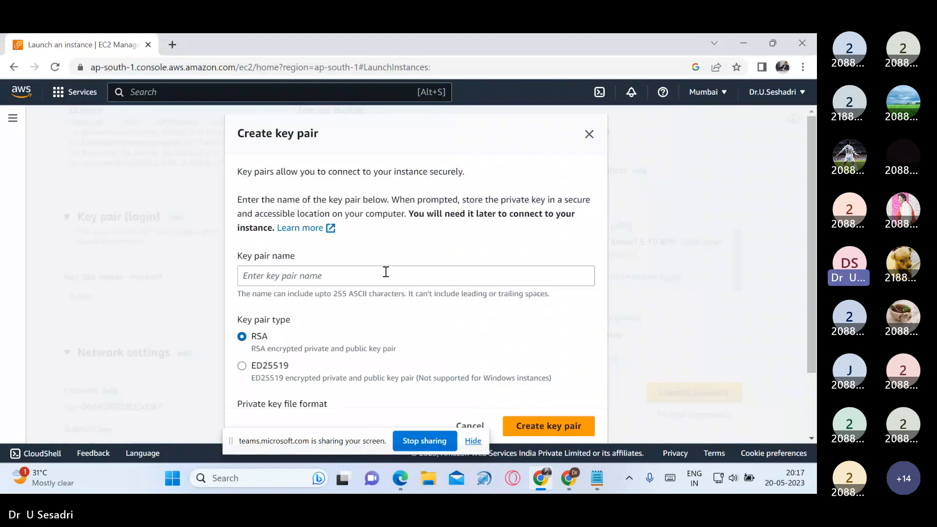
{"action": "left_click", "coordinate": [385, 272]}
{"action": "type", "text": "VCE"}
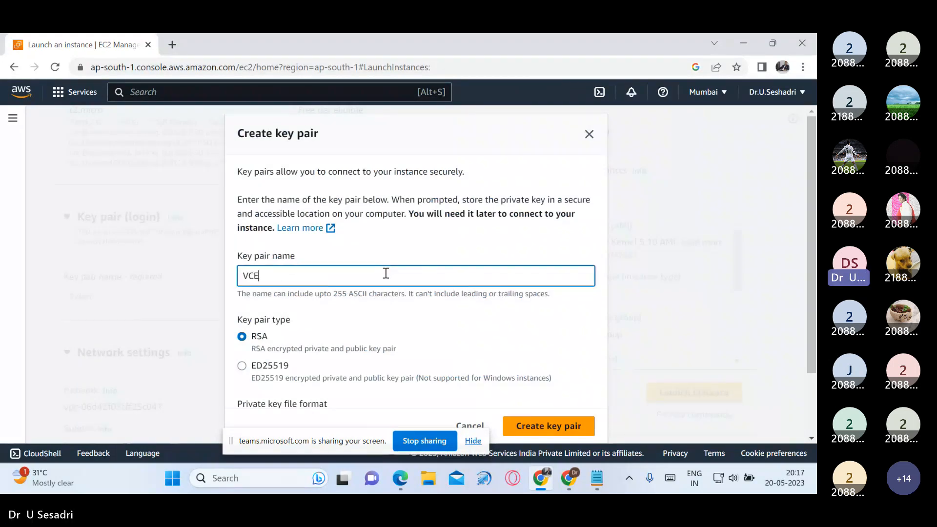
{"action": "type", "text": "-Linux-Server"}
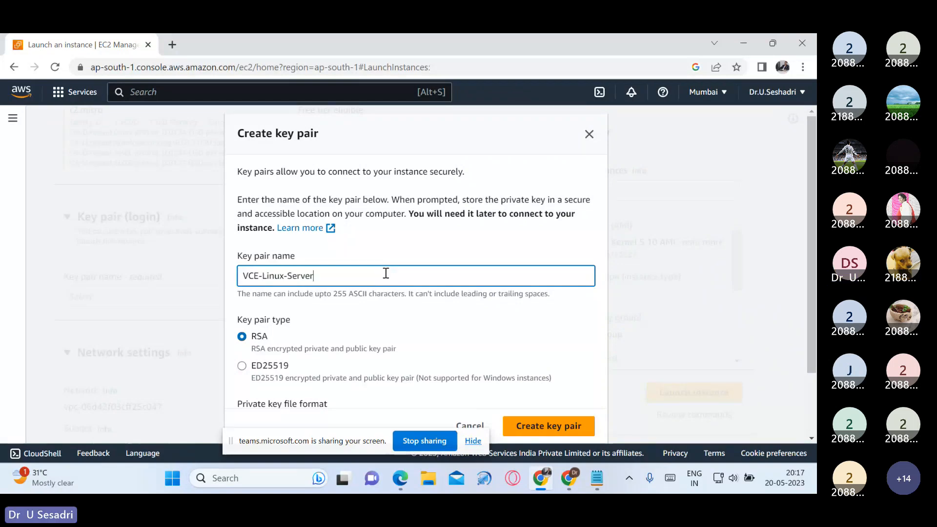
{"action": "type", "text": "-Key"}
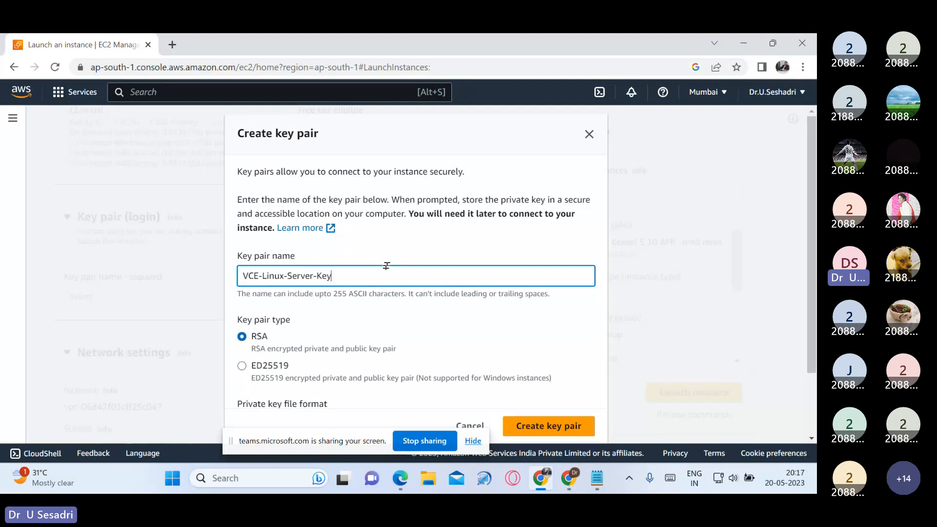
{"action": "scroll", "coordinate": [403, 276], "scroll_direction": "down", "scroll_amount": 2}
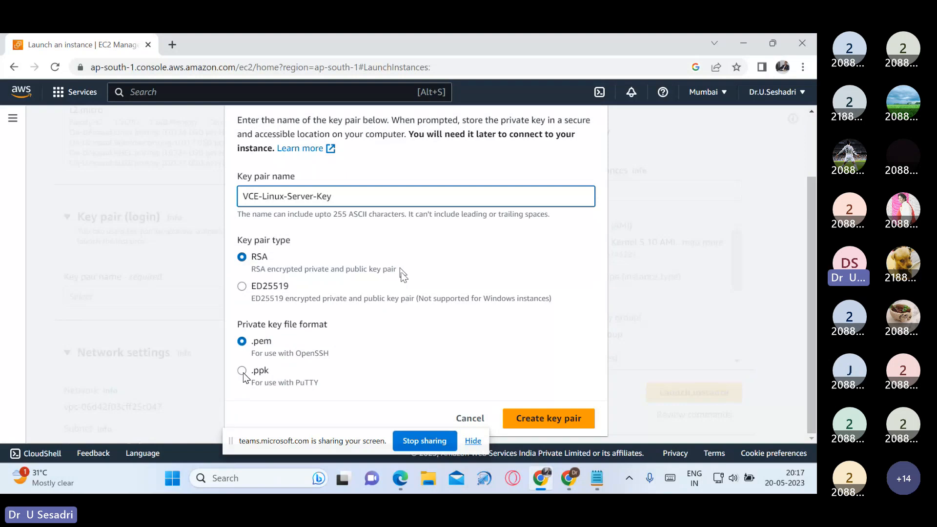
{"action": "left_click", "coordinate": [242, 371]}
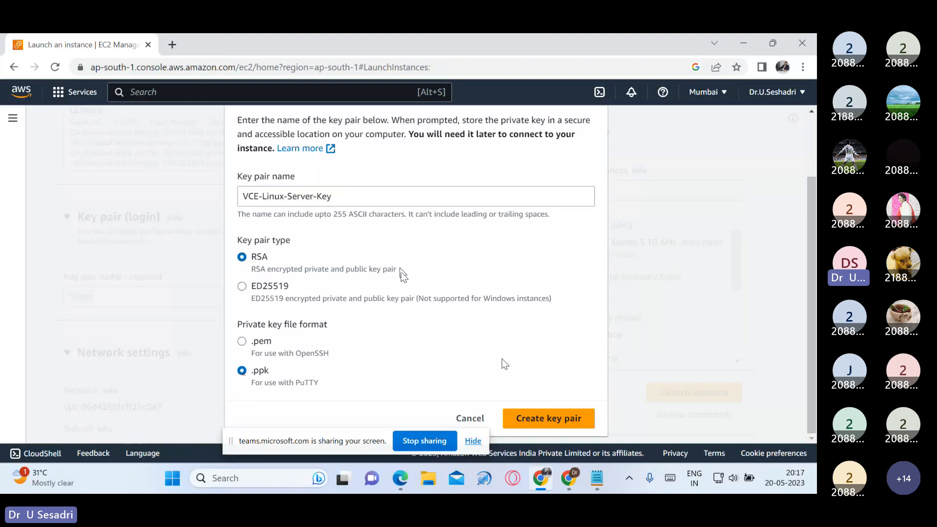
{"action": "left_click", "coordinate": [548, 419]}
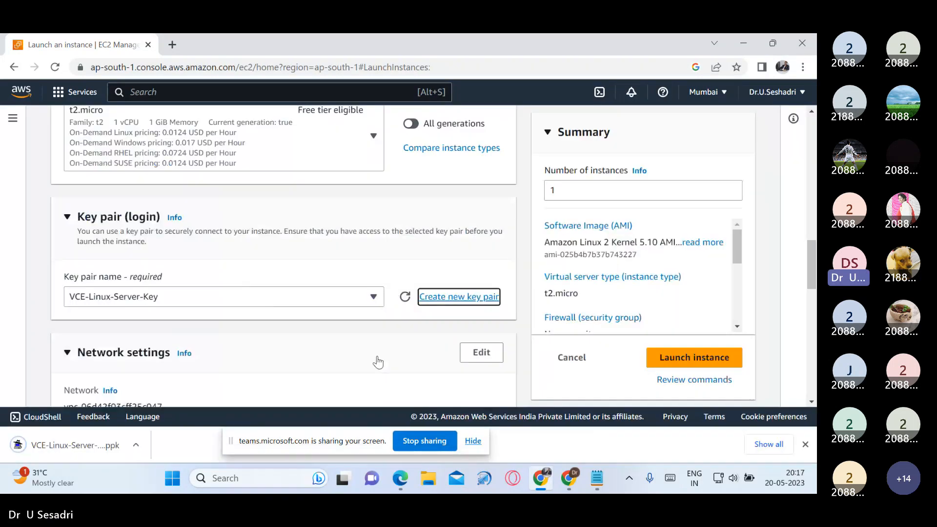
- Open the network settings for editing and name the new security group VCE-Linux-Server-SG
{"action": "scroll", "coordinate": [377, 362], "scroll_direction": "down", "scroll_amount": 1}
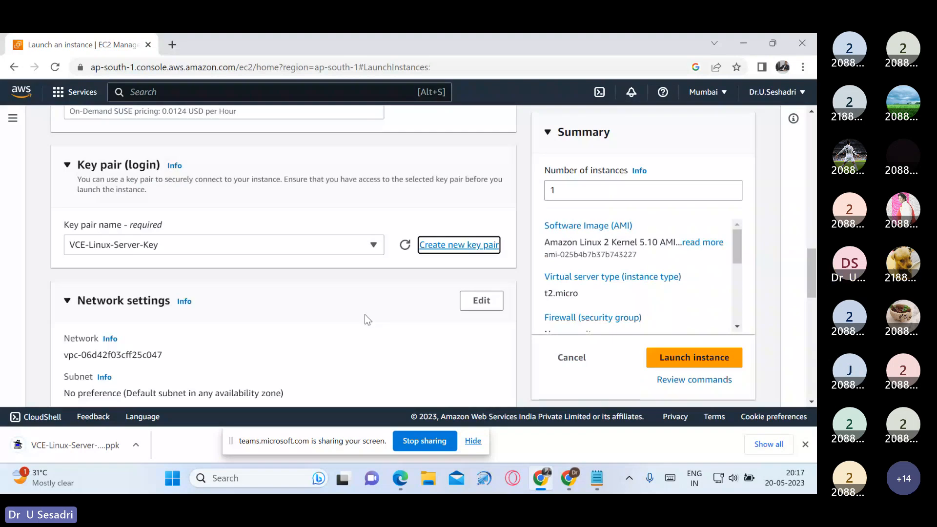
{"action": "scroll", "coordinate": [366, 316], "scroll_direction": "down", "scroll_amount": 2}
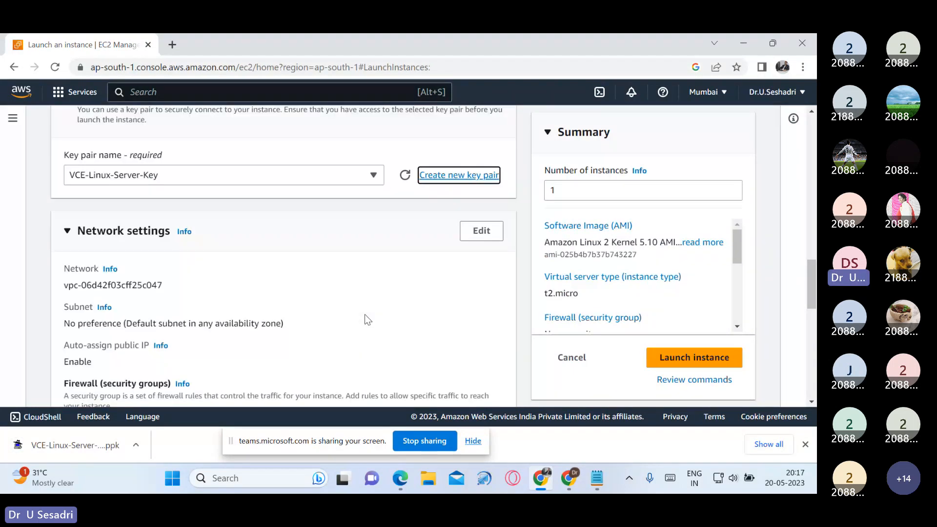
{"action": "left_click", "coordinate": [489, 234]}
{"action": "scroll", "coordinate": [415, 288], "scroll_direction": "down", "scroll_amount": 1}
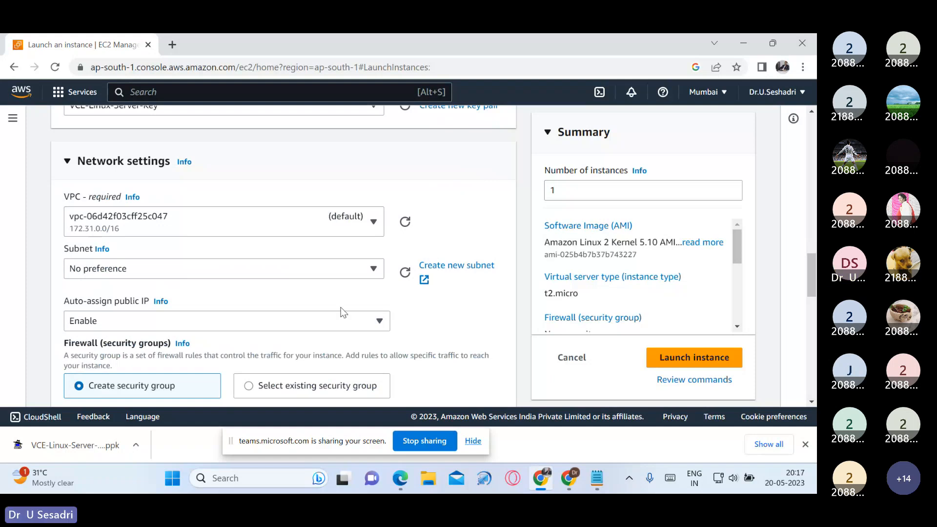
{"action": "scroll", "coordinate": [335, 315], "scroll_direction": "down", "scroll_amount": 1}
{"action": "scroll", "coordinate": [330, 316], "scroll_direction": "down", "scroll_amount": 3}
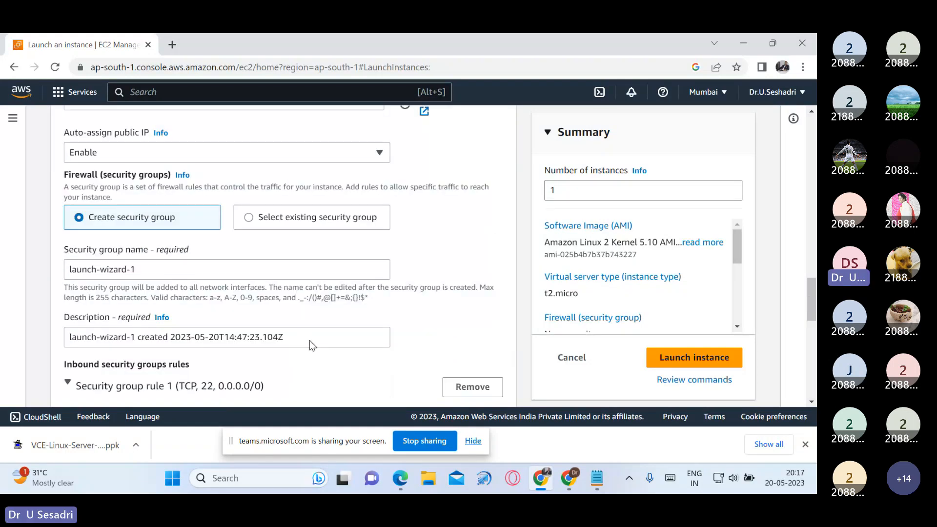
{"action": "scroll", "coordinate": [309, 341], "scroll_direction": "down", "scroll_amount": 1}
{"action": "left_click_drag", "start_coordinate": [142, 246], "coordinate": [44, 256]}
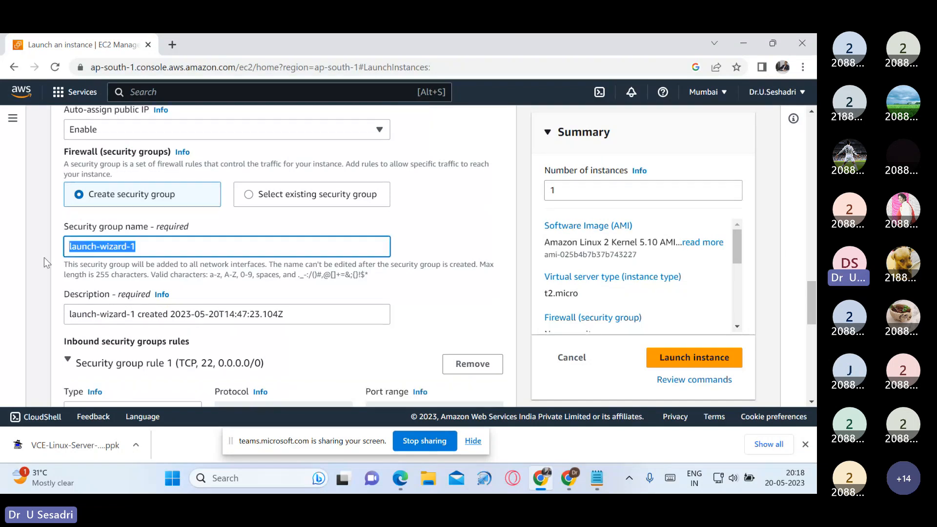
{"action": "type", "text": "VC"}
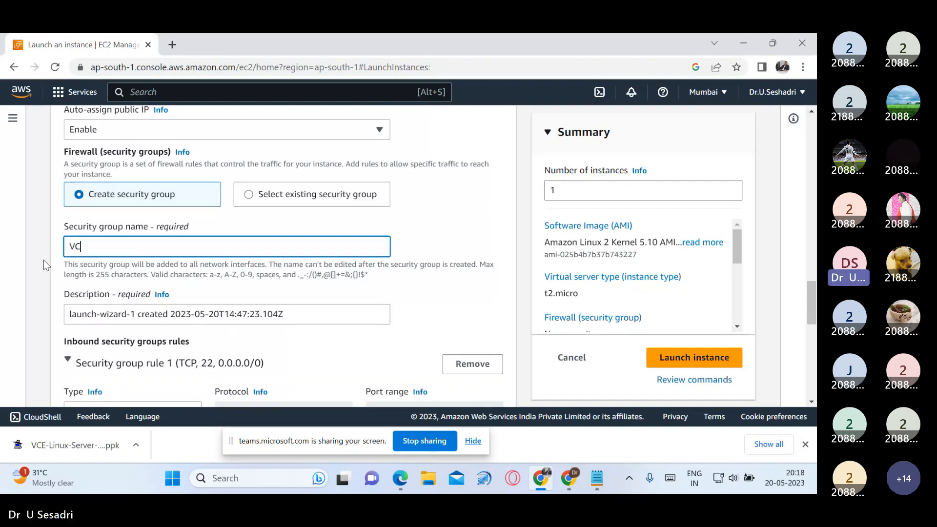
{"action": "type", "text": "E-L"}
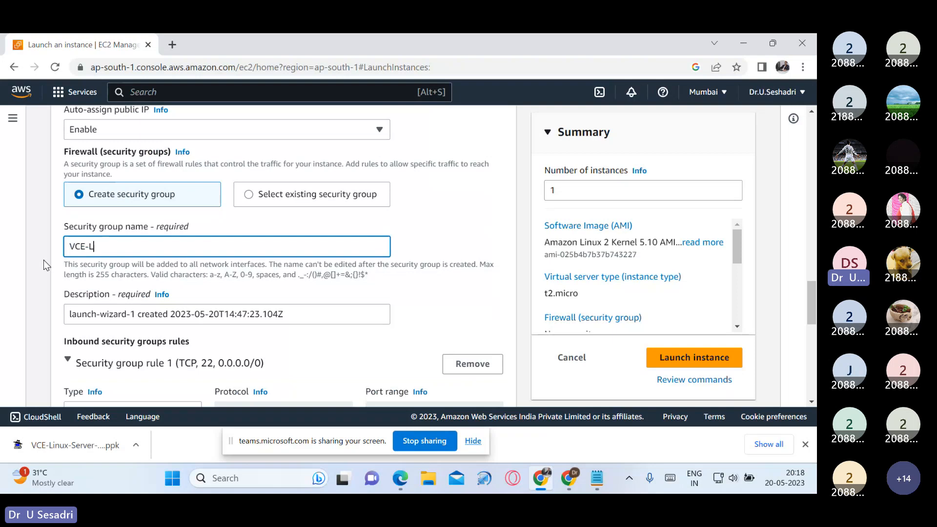
{"action": "type", "text": "inux"}
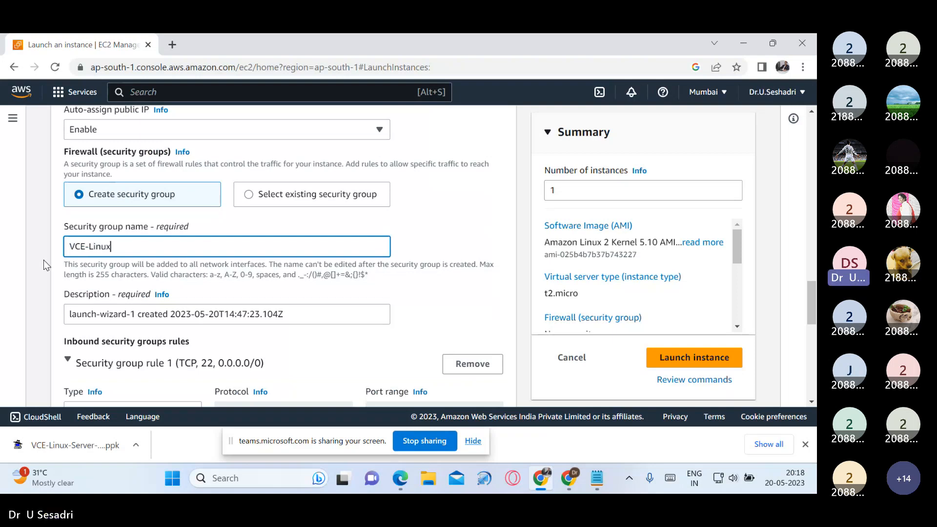
{"action": "type", "text": "-Server-"}
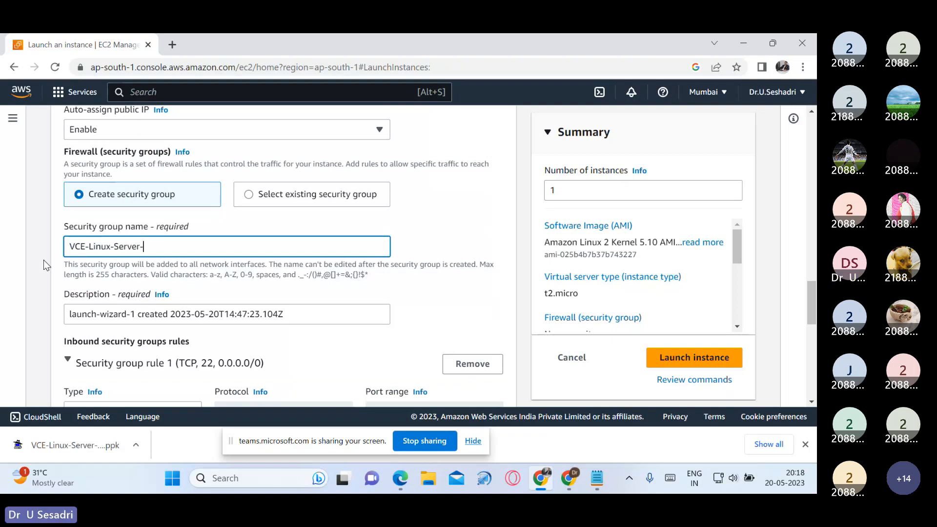
{"action": "type", "text": "SG"}
- Copy the security group name VCE-Linux-Server-SG into its description, replacing the default text
{"action": "left_click_drag", "start_coordinate": [192, 246], "coordinate": [58, 271]}
{"action": "key", "text": "ctrl+c"}
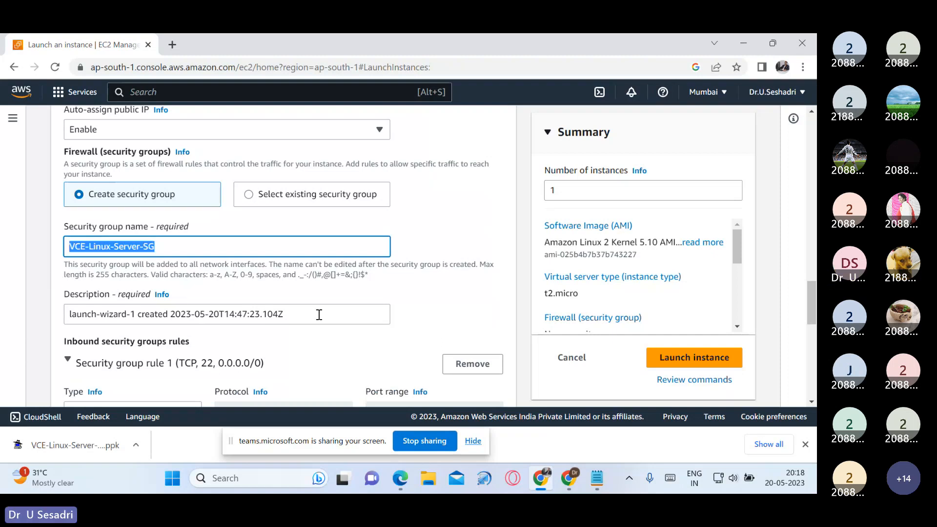
{"action": "left_click_drag", "start_coordinate": [318, 313], "coordinate": [28, 342]}
{"action": "key", "text": "ctrl+v"}
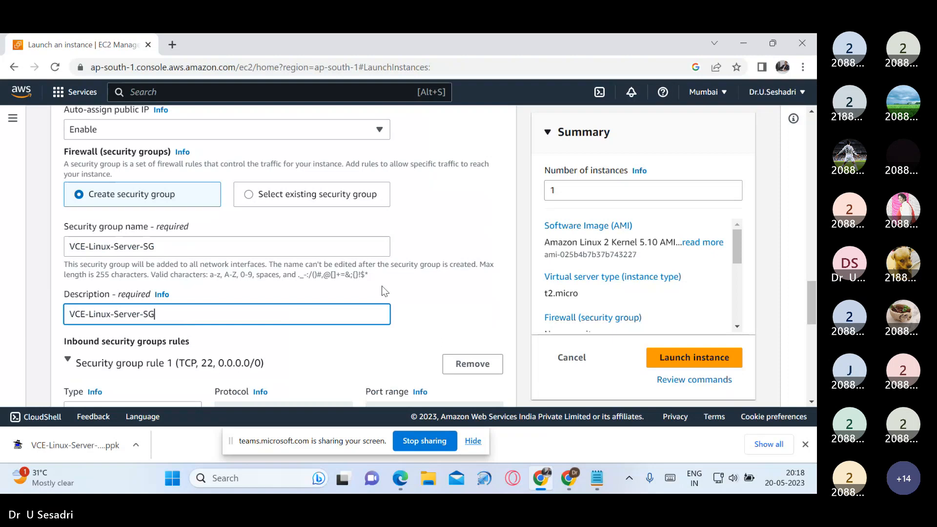
- Review the storage configuration, keeping its default settings, and launch the instance
{"action": "scroll", "coordinate": [425, 281], "scroll_direction": "down", "scroll_amount": 4}
{"action": "scroll", "coordinate": [427, 285], "scroll_direction": "down", "scroll_amount": 5}
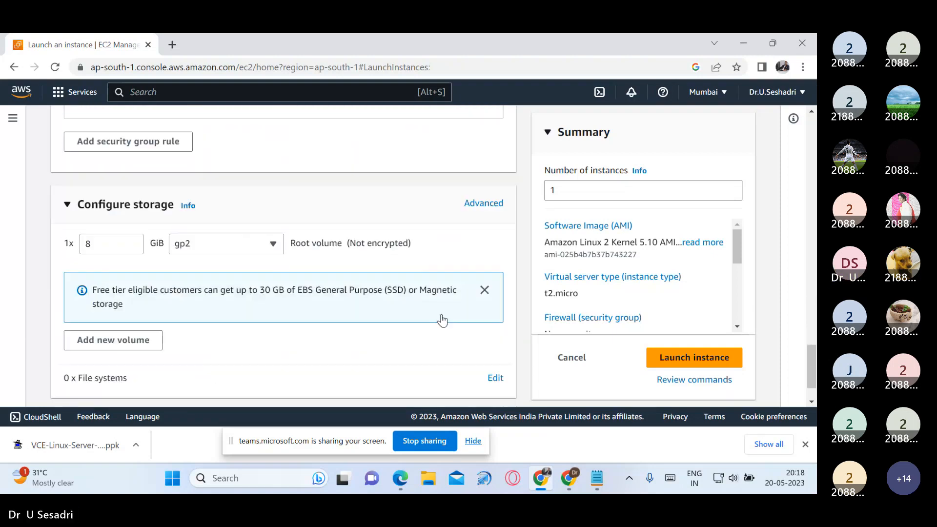
{"action": "scroll", "coordinate": [442, 320], "scroll_direction": "down", "scroll_amount": 1}
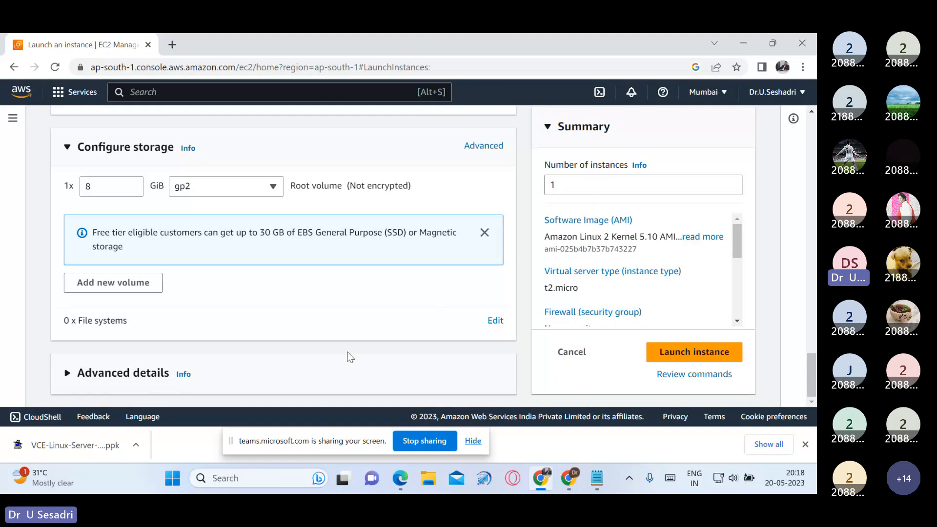
{"action": "left_click", "coordinate": [683, 355]}
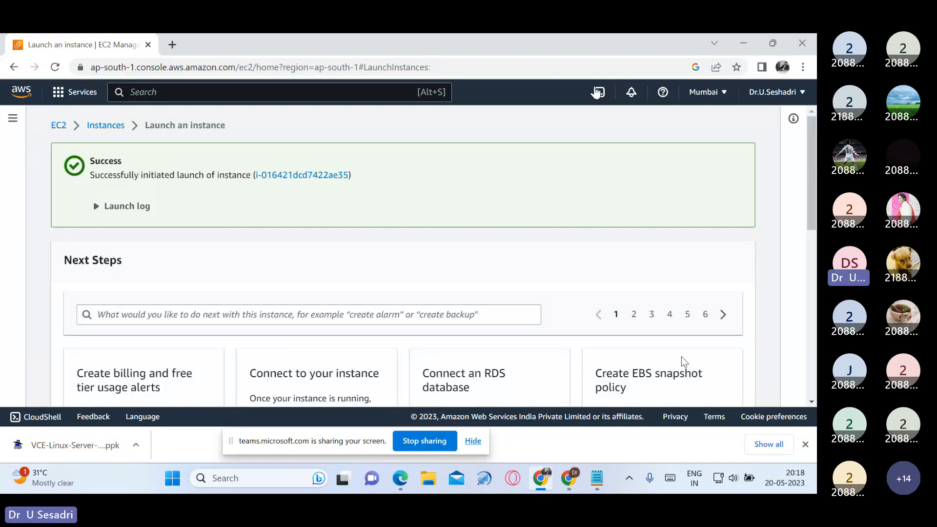
- Go to the instances list, refresh it, and select the VCE-Linux-Server instance to show its details
{"action": "left_click", "coordinate": [112, 126]}
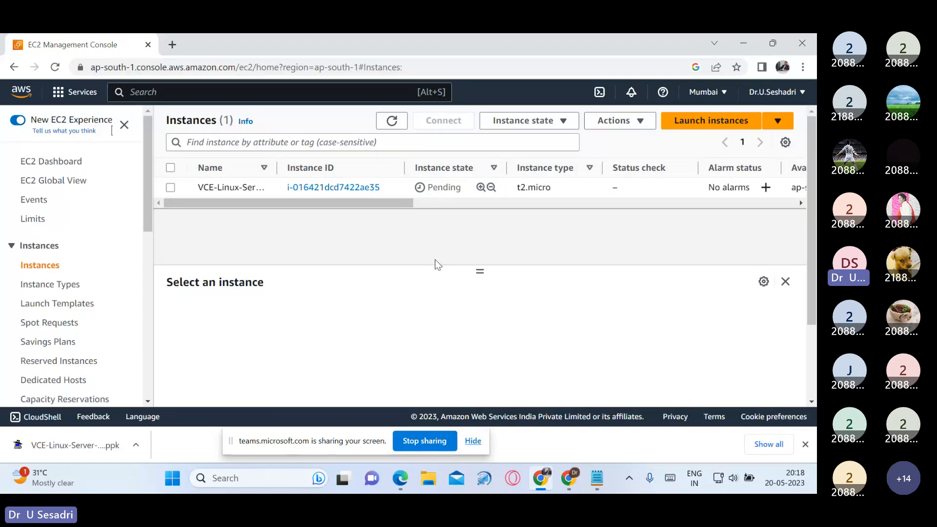
{"action": "left_click", "coordinate": [394, 121]}
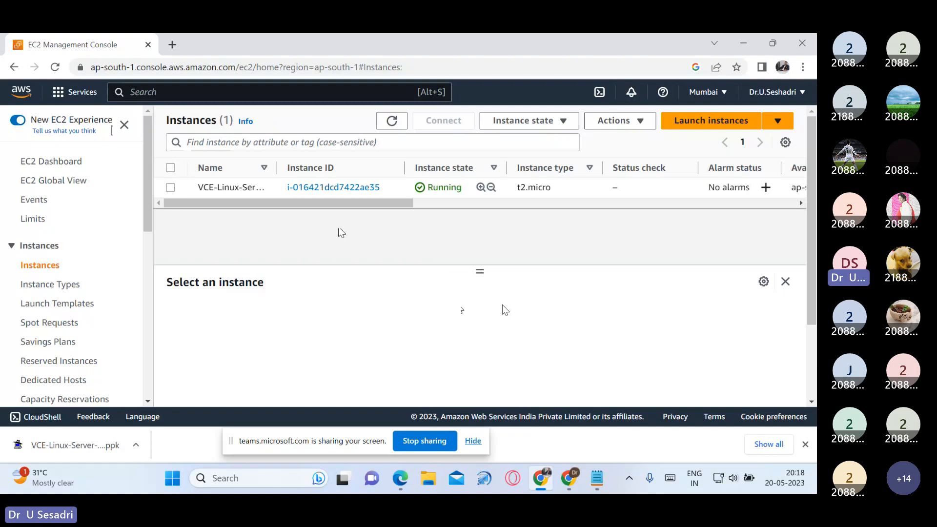
{"action": "left_click", "coordinate": [173, 190]}
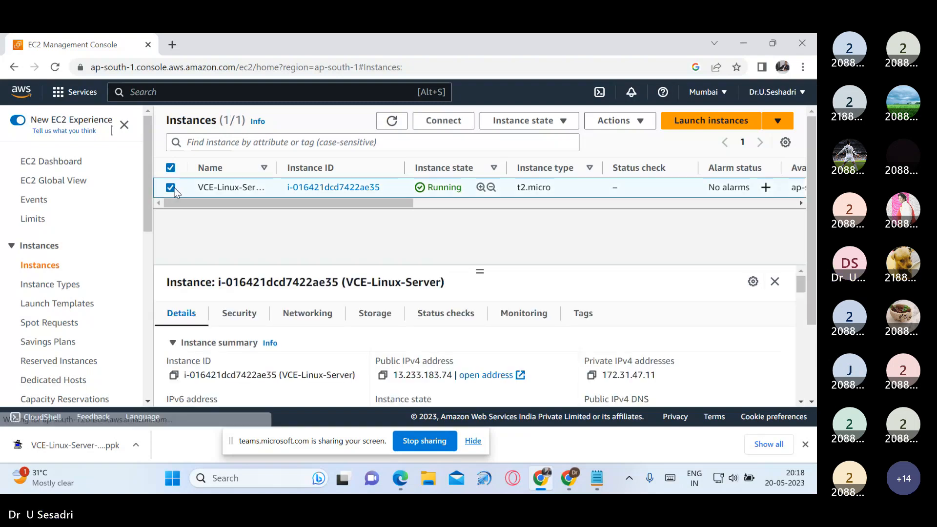
- Copy the VCE-Linux-Server instance's public IPv4 address 13.233.183.74 into the IAM -Roles note in Notepad and return to the EC2 console
{"action": "left_click", "coordinate": [385, 377]}
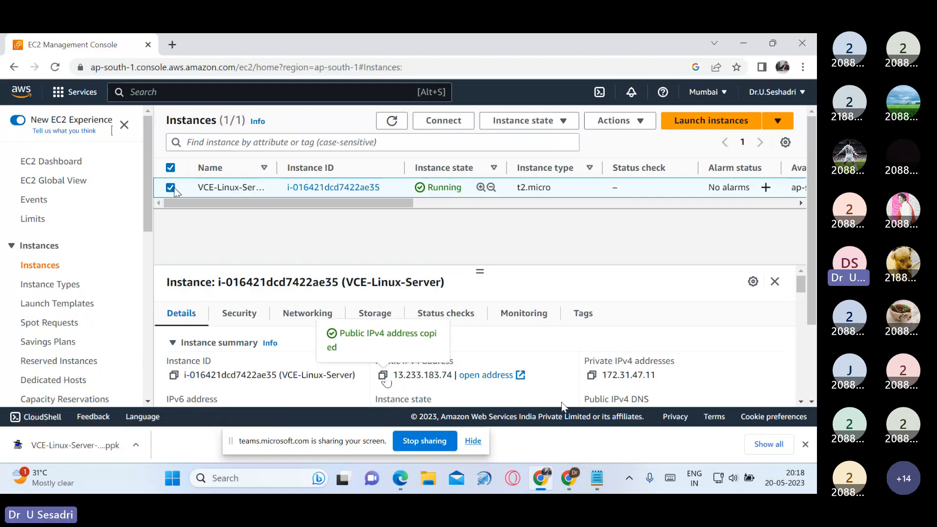
{"action": "left_click", "coordinate": [596, 480]}
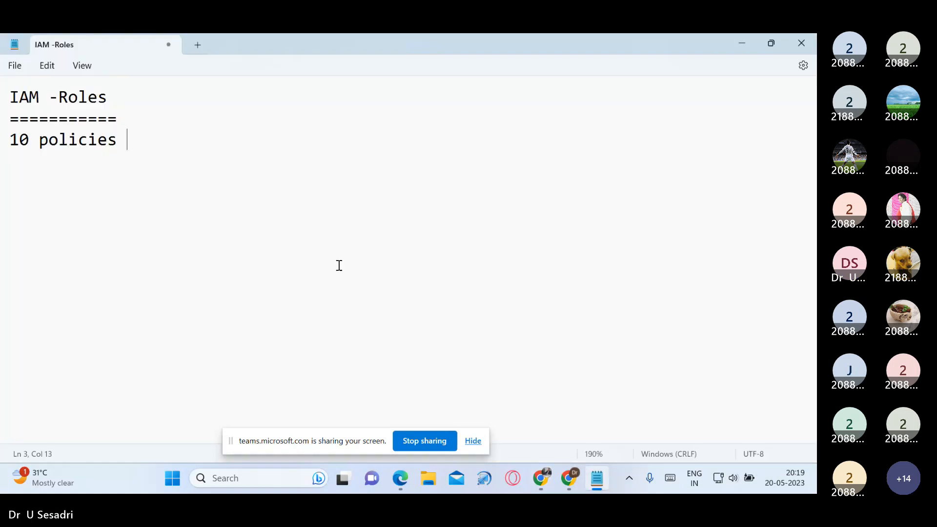
{"action": "key", "text": "Return"}
{"action": "key", "text": "Return"}
{"action": "key", "text": "ctrl+v"}
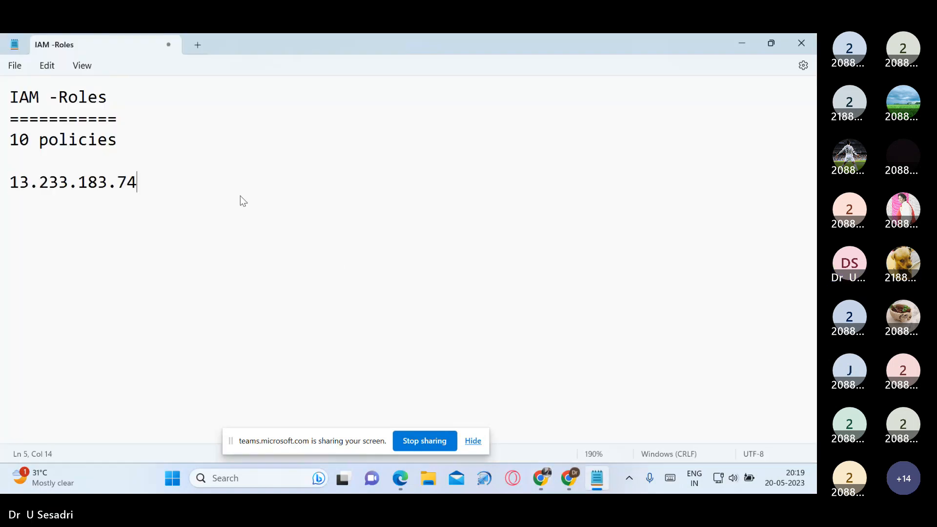
{"action": "key", "text": "Return"}
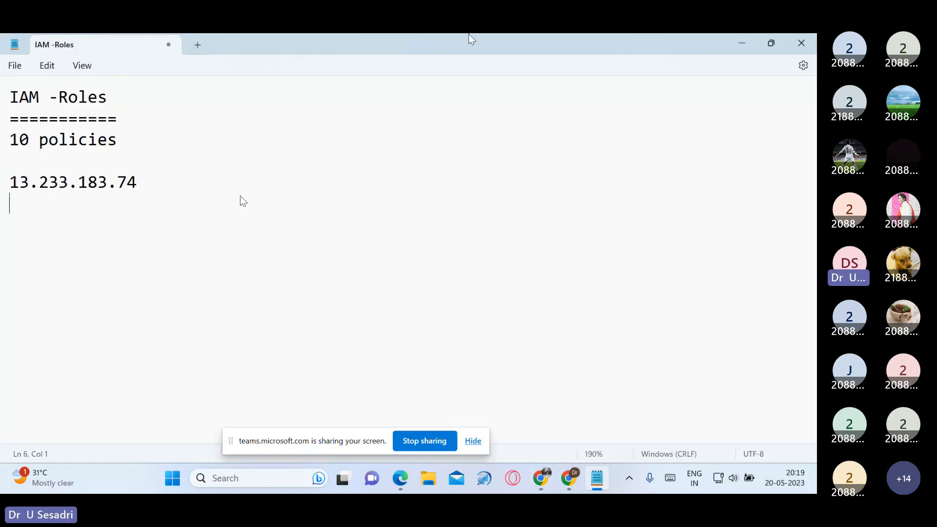
{"action": "left_click", "coordinate": [739, 47]}
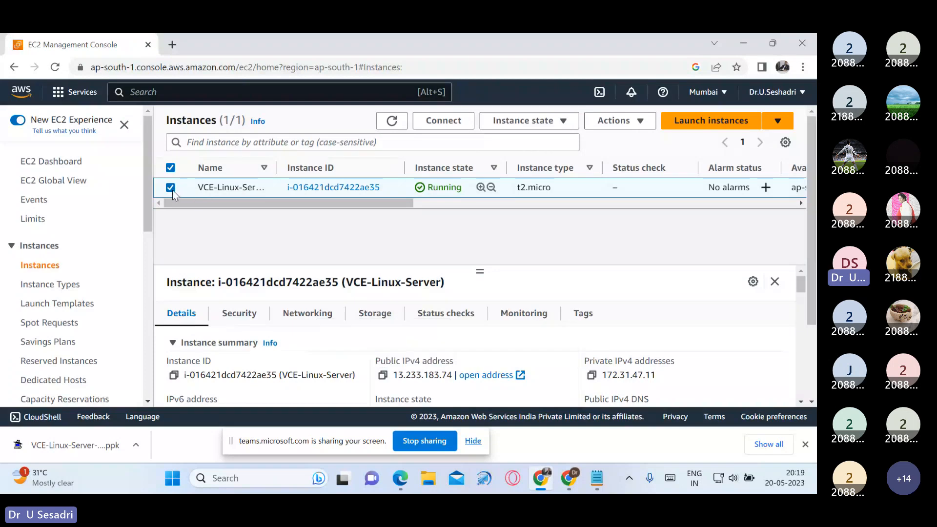
- Attach the IAM role VCE-Role to the VCE-Linux-Server instance, dismiss the notification, and reselect the instance
{"action": "left_click", "coordinate": [625, 126]}
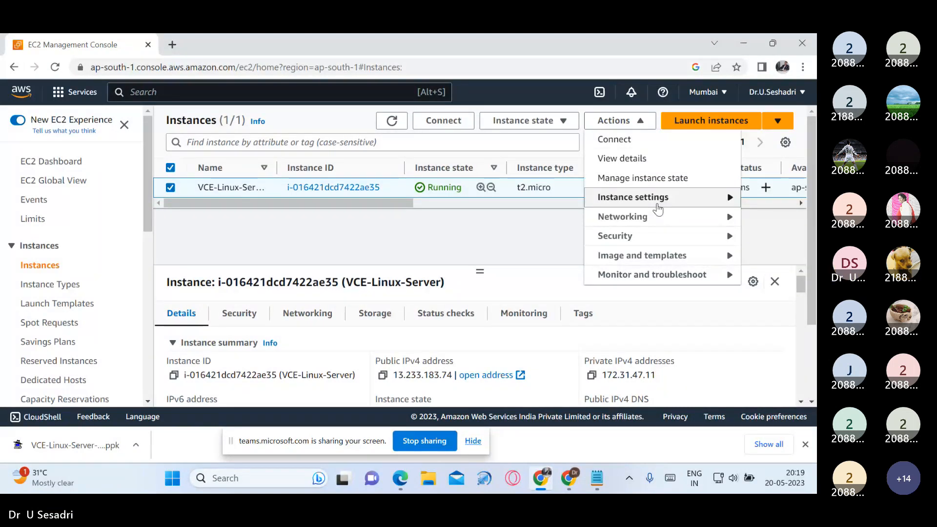
{"action": "left_click", "coordinate": [661, 239]}
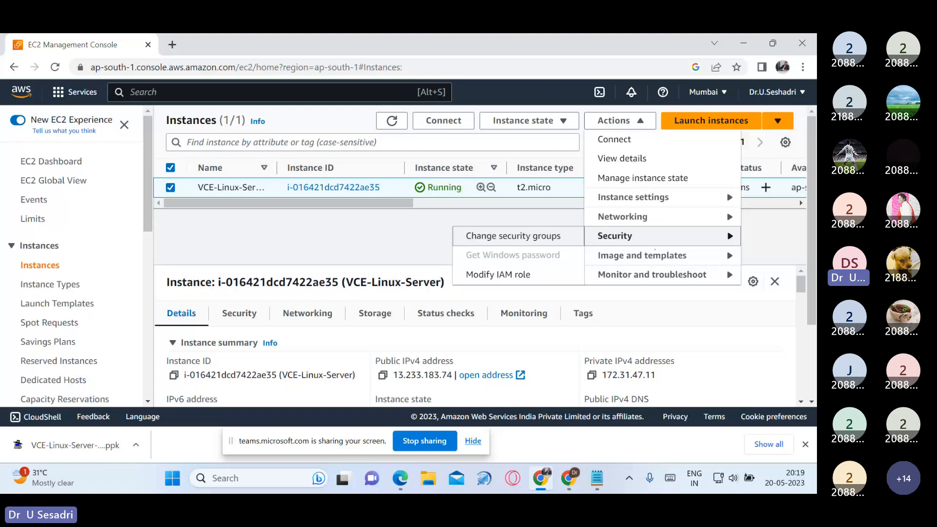
{"action": "left_click", "coordinate": [513, 276]}
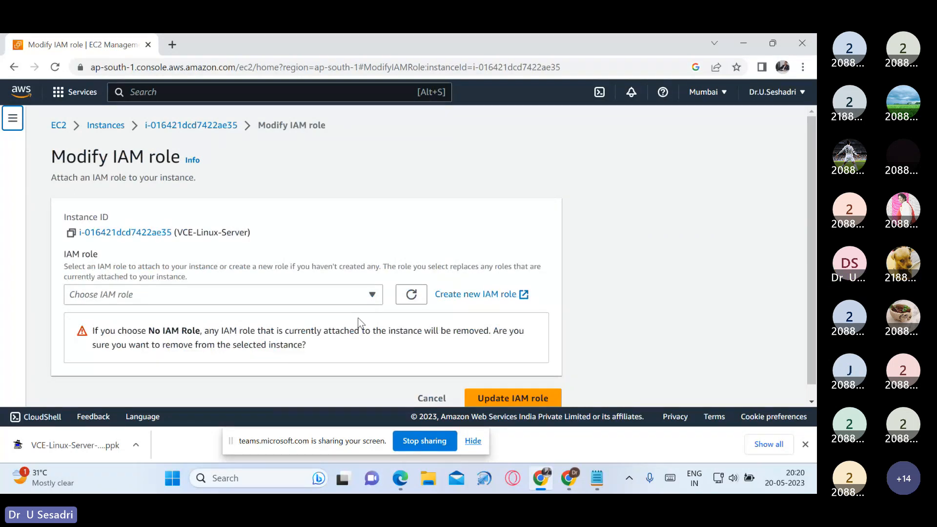
{"action": "left_click", "coordinate": [373, 296]}
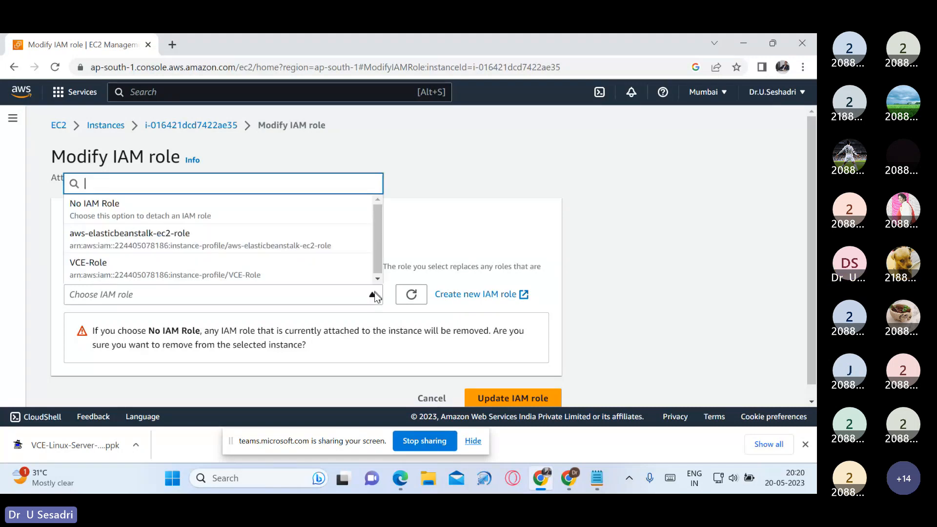
{"action": "left_click", "coordinate": [170, 267]}
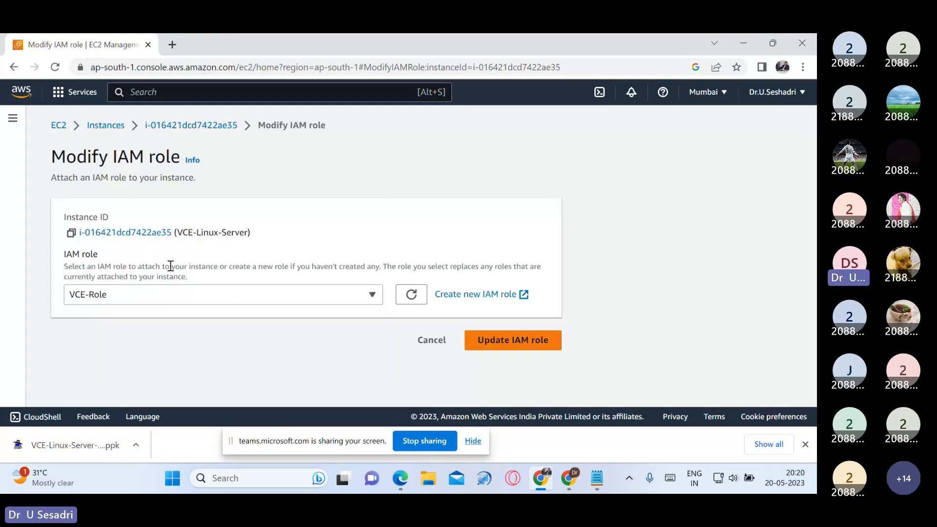
{"action": "left_click", "coordinate": [500, 344]}
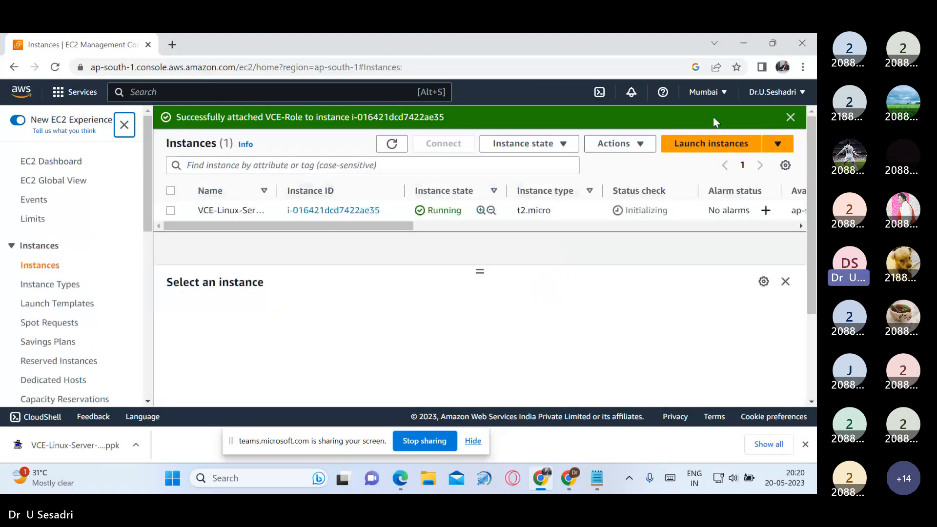
{"action": "left_click", "coordinate": [791, 117]}
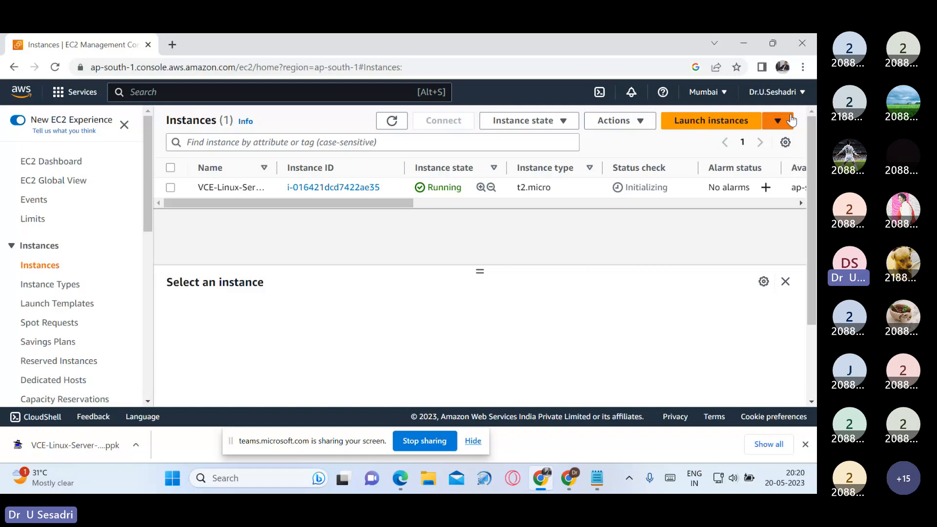
{"action": "left_click", "coordinate": [170, 188]}
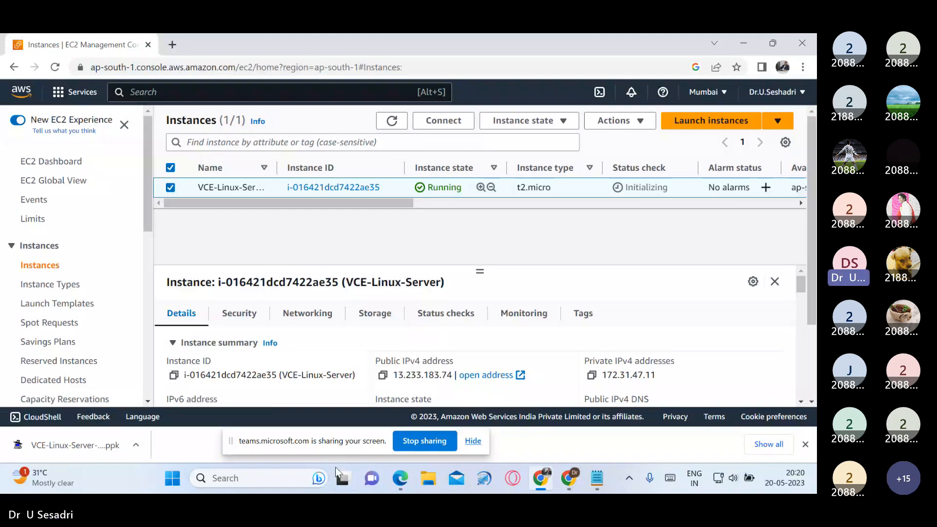
- Search Windows for putty and launch PuTTY
{"action": "left_click", "coordinate": [297, 479]}
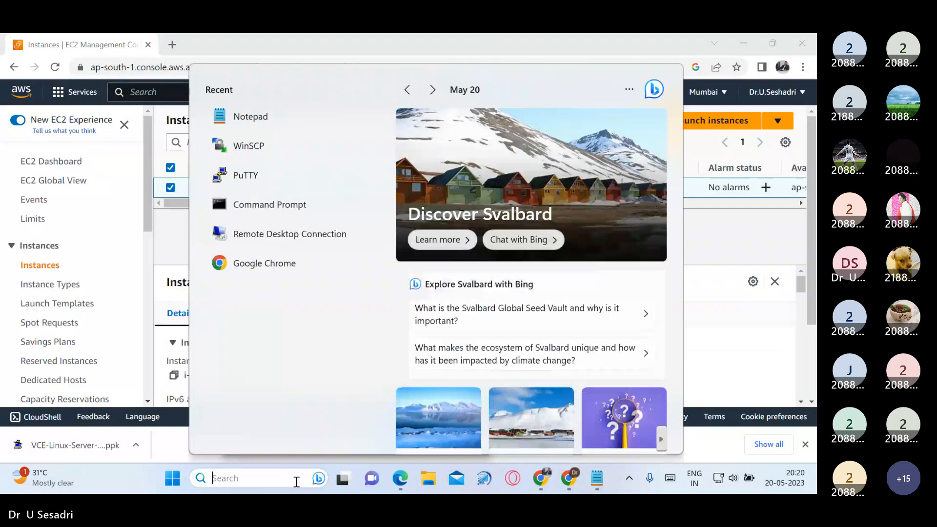
{"action": "left_click", "coordinate": [287, 483]}
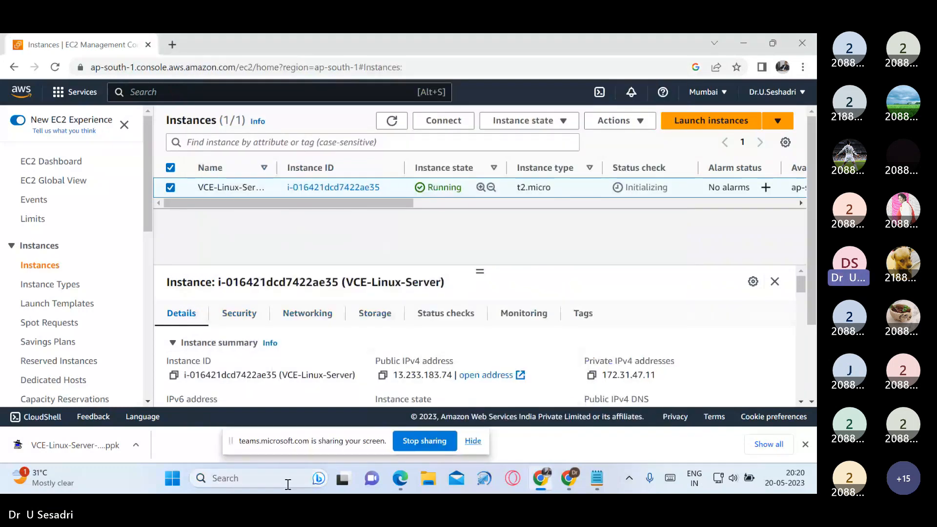
{"action": "left_click", "coordinate": [287, 483]}
{"action": "type", "text": "putty"}
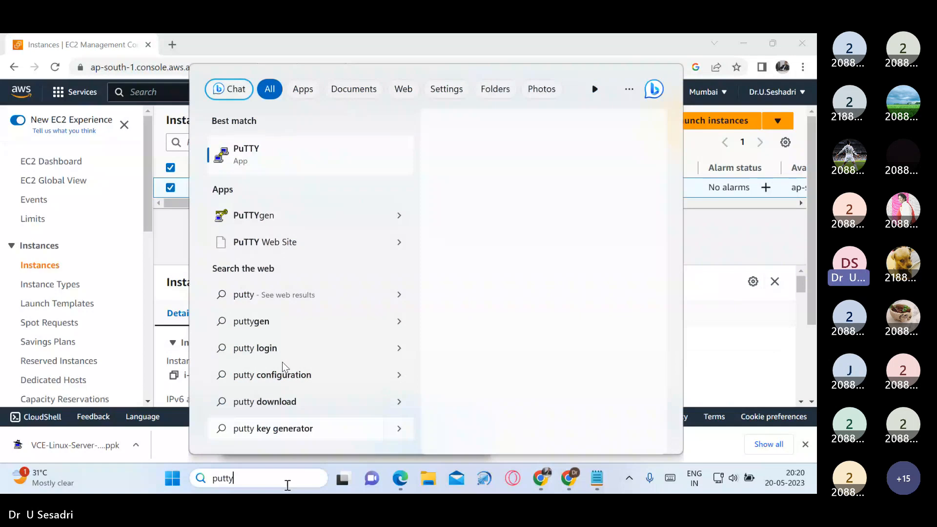
{"action": "key", "text": "Return"}
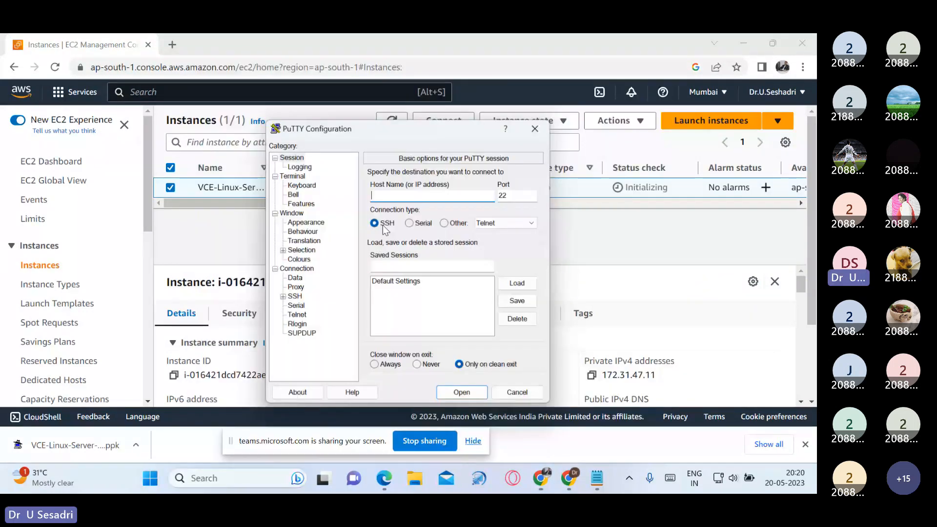
- Copy the IP address 13.233.183.74 from the Notepad note into PuTTY as the session's host name
{"action": "key", "text": "alt+Tab"}
{"action": "left_click_drag", "start_coordinate": [156, 183], "coordinate": [0, 187]}
{"action": "key", "text": "ctrl+c"}
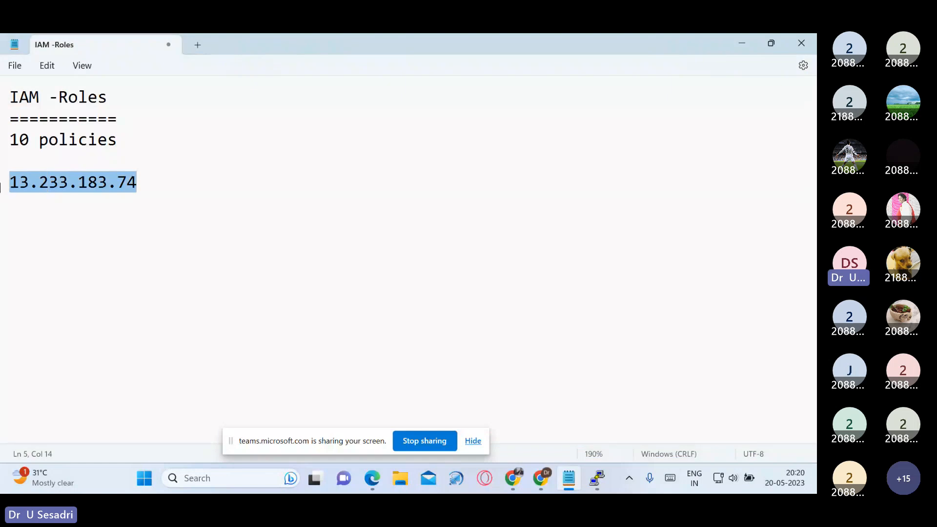
{"action": "left_click", "coordinate": [738, 49]}
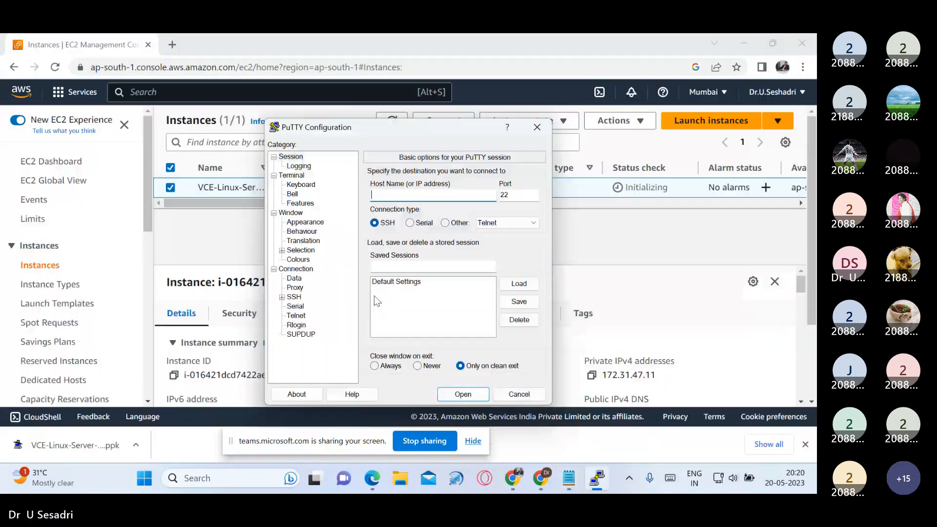
{"action": "left_click", "coordinate": [387, 197]}
{"action": "key", "text": "ctrl+v"}
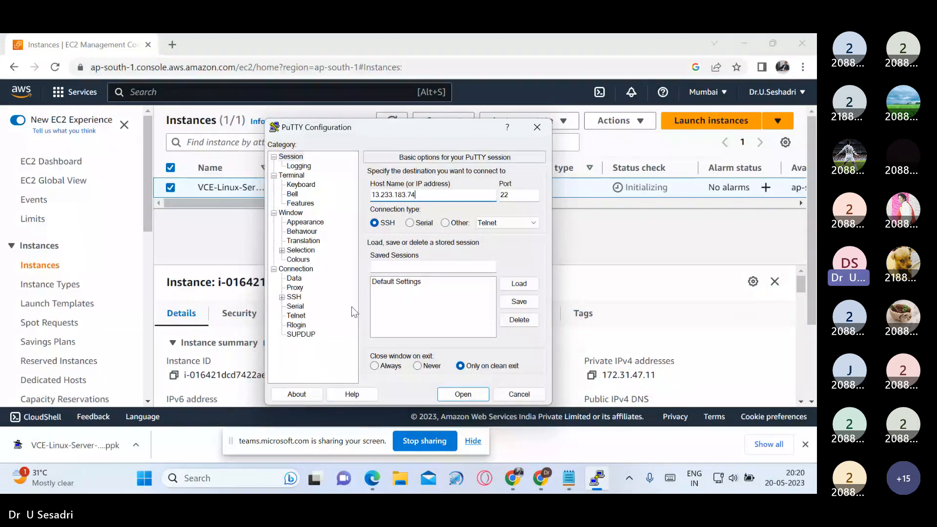
- Load the VCE-Linux-Server-Key file from Downloads as the SSH authentication private key and open the connection
{"action": "left_click", "coordinate": [281, 297]}
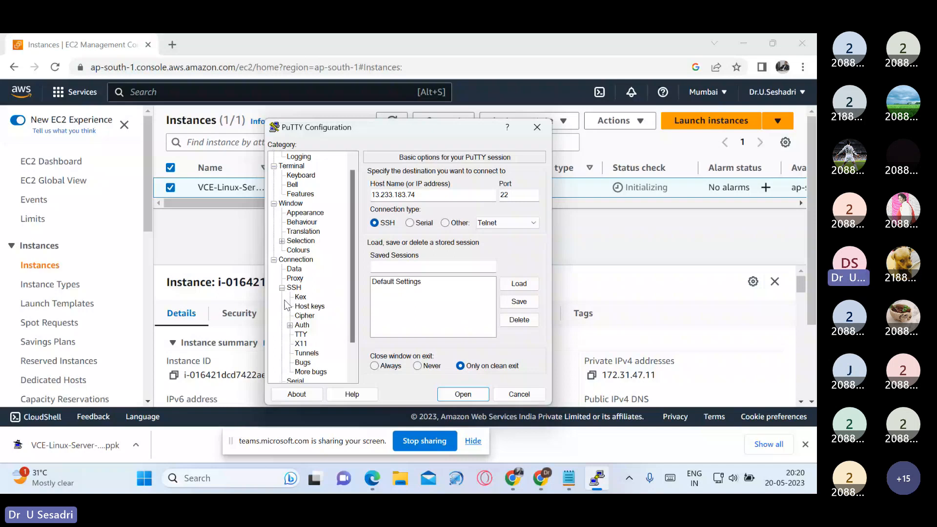
{"action": "left_click", "coordinate": [302, 325]}
{"action": "left_click", "coordinate": [510, 318]}
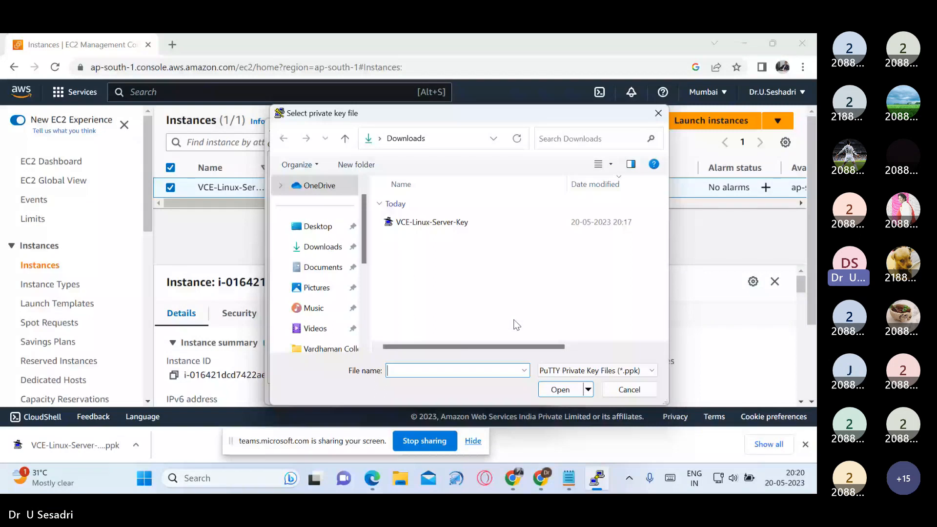
{"action": "left_click", "coordinate": [428, 225]}
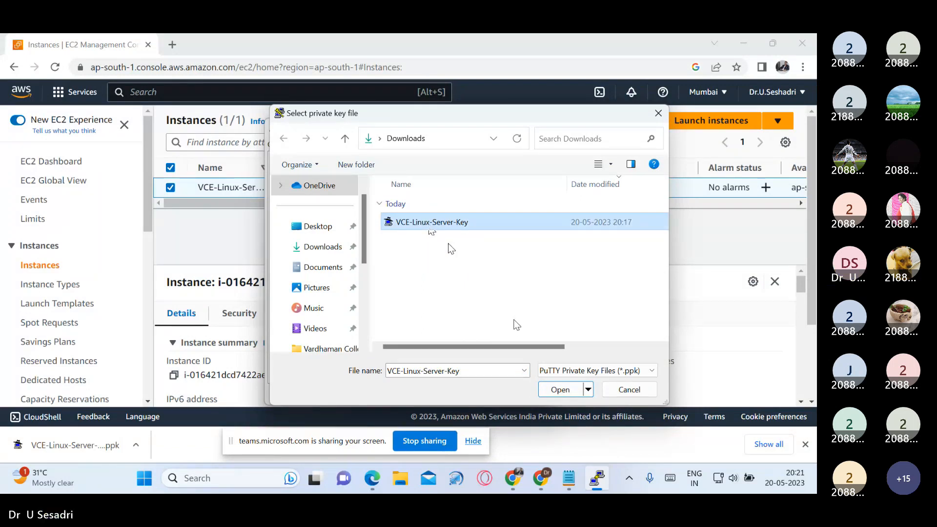
{"action": "double_click", "coordinate": [431, 223]}
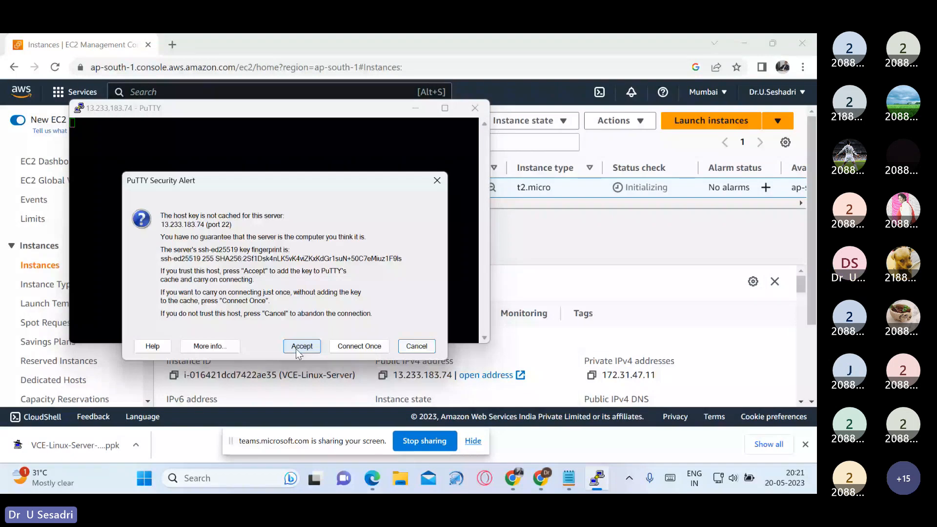
- Accept the server's host key and log in to the instance as ec2-user
{"action": "left_click", "coordinate": [297, 347]}
{"action": "type", "text": "e"}
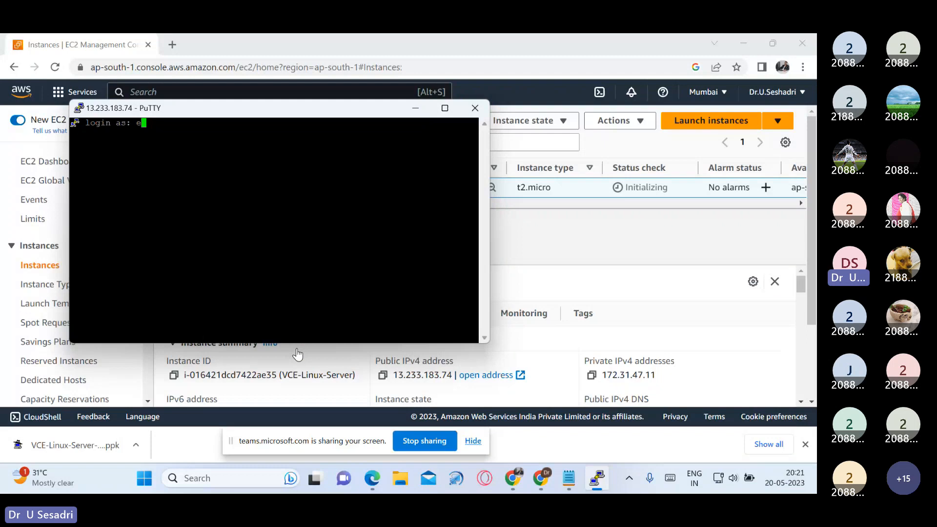
{"action": "type", "text": "c2"}
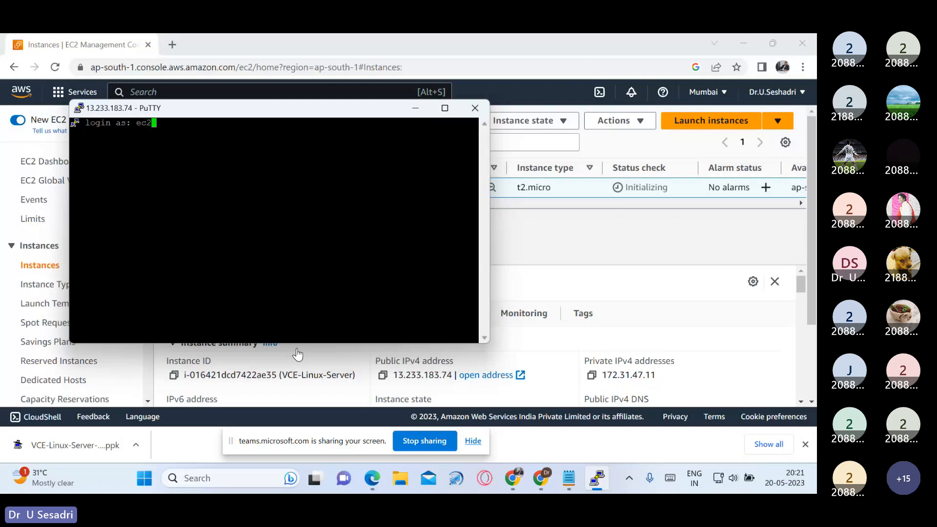
{"action": "type", "text": "-user"}
{"action": "key", "text": "Return"}
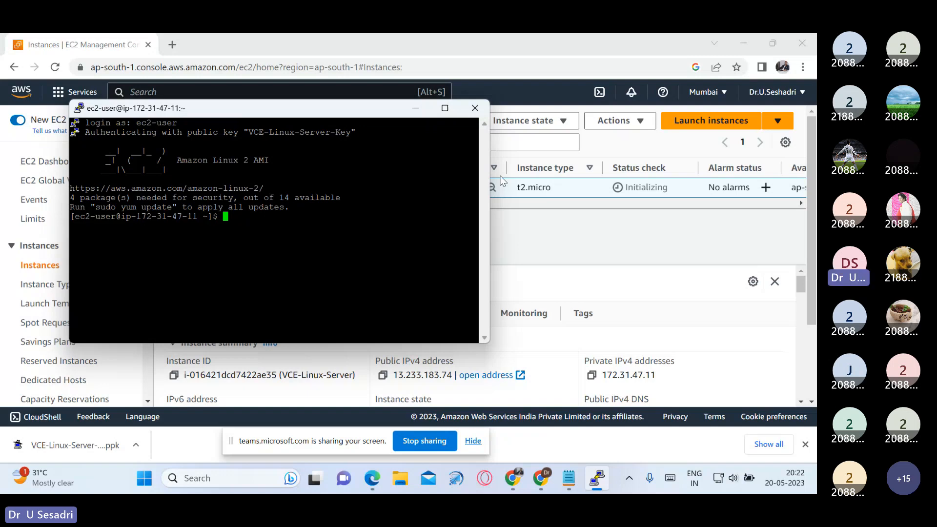
- Maximize the PuTTY terminal window and set its font size to 16
{"action": "left_click", "coordinate": [444, 108]}
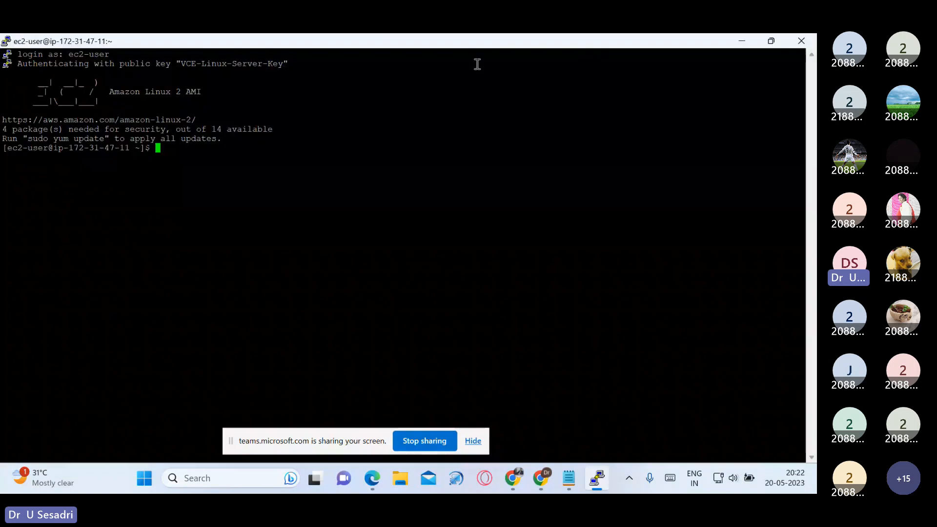
{"action": "right_click", "coordinate": [486, 44]}
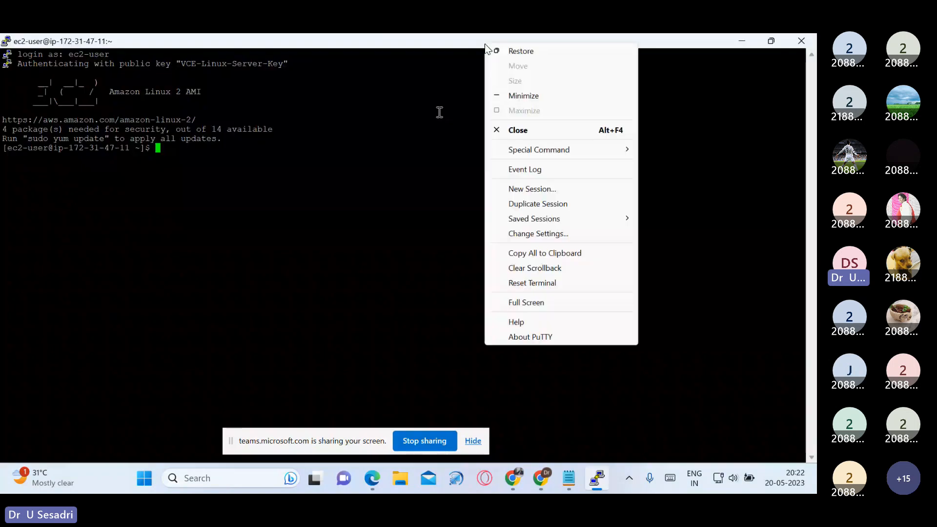
{"action": "left_click", "coordinate": [550, 234]}
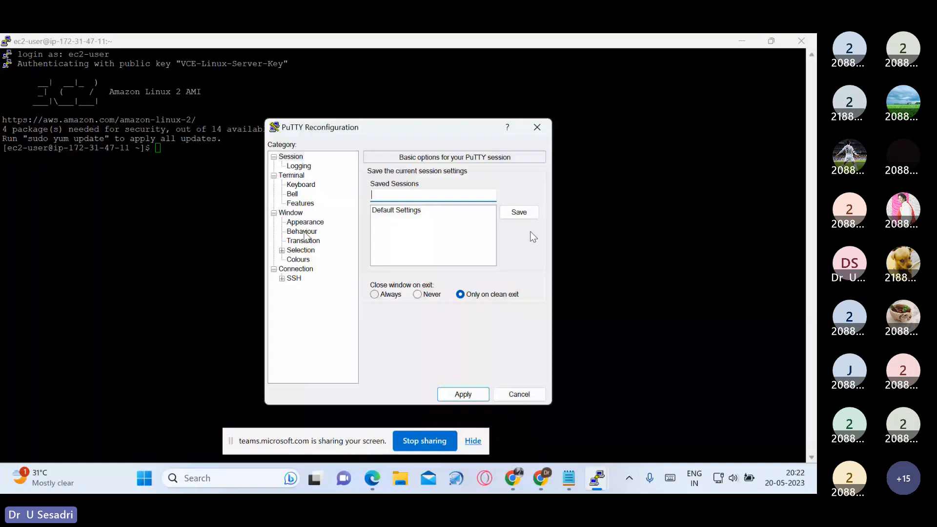
{"action": "left_click", "coordinate": [305, 222]}
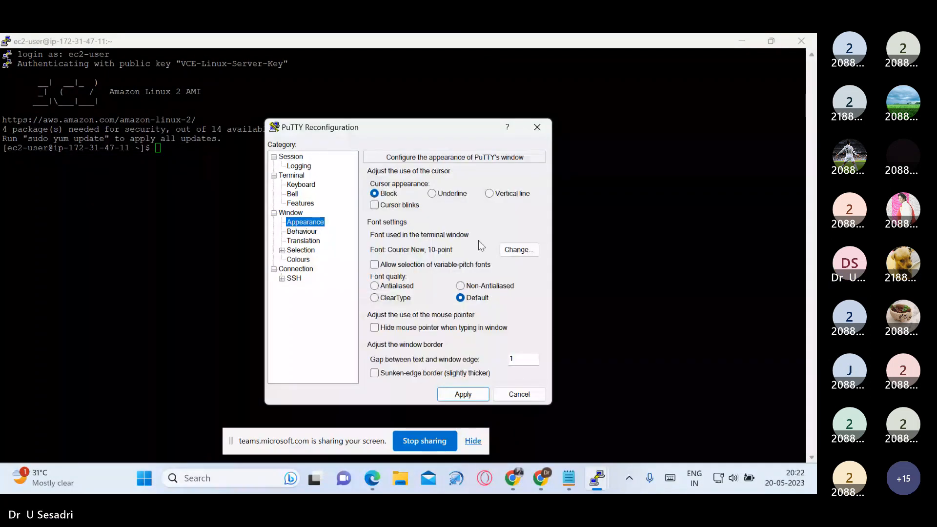
{"action": "left_click", "coordinate": [511, 251]}
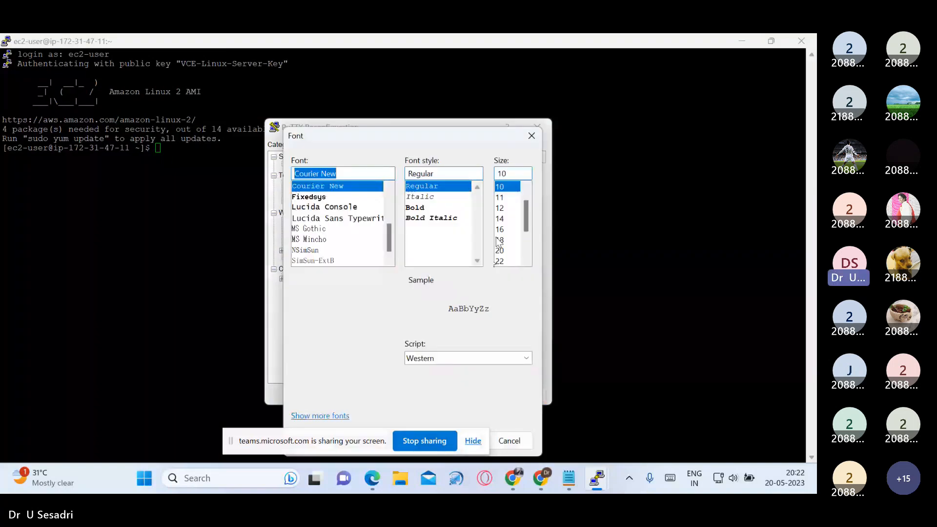
{"action": "left_click", "coordinate": [499, 229]}
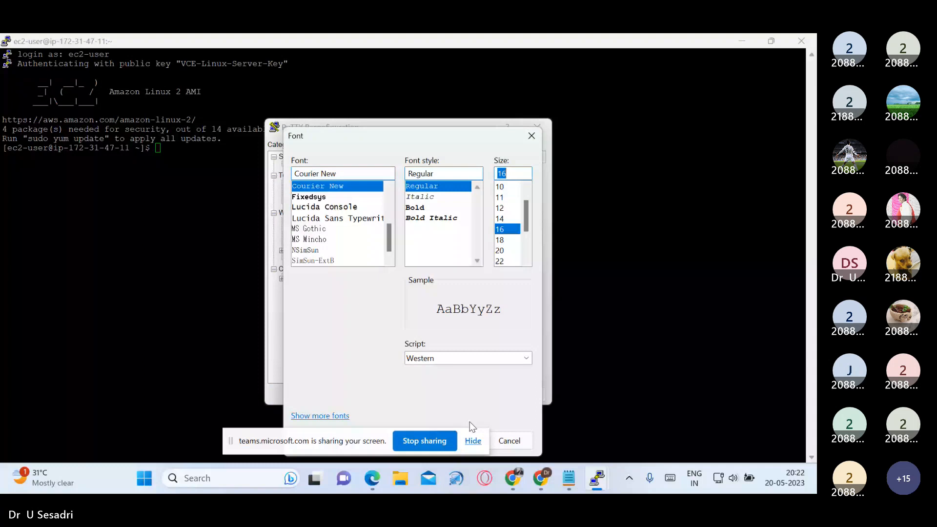
{"action": "key", "text": "Return"}
{"action": "left_click", "coordinate": [473, 390]}
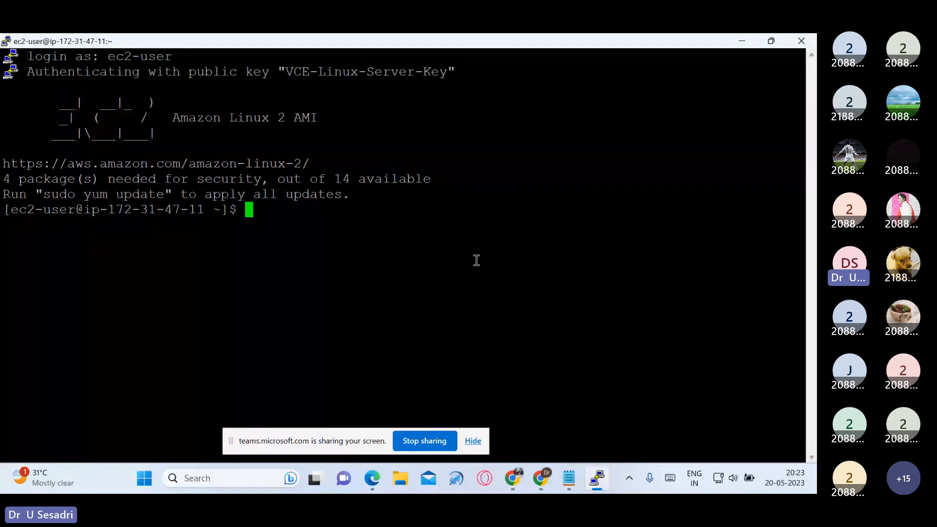
- Compose the command aws iam create-user --user-name user10 at the instance prompt without running it
{"action": "type", "text": "aws"}
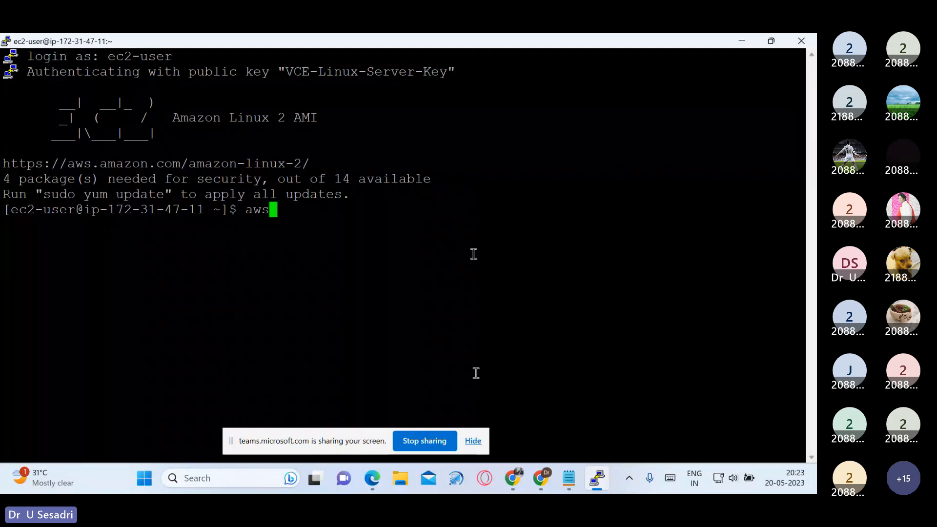
{"action": "type", "text": " iam"}
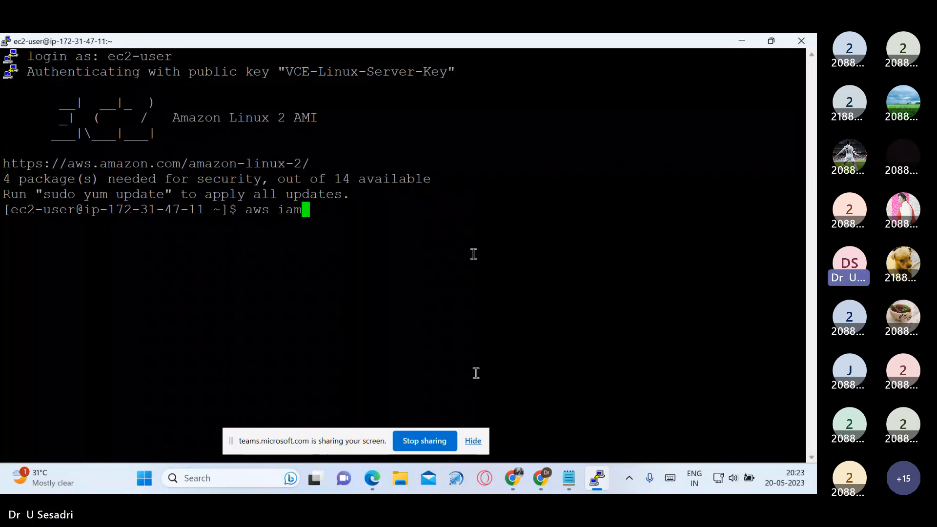
{"action": "type", "text": " c"}
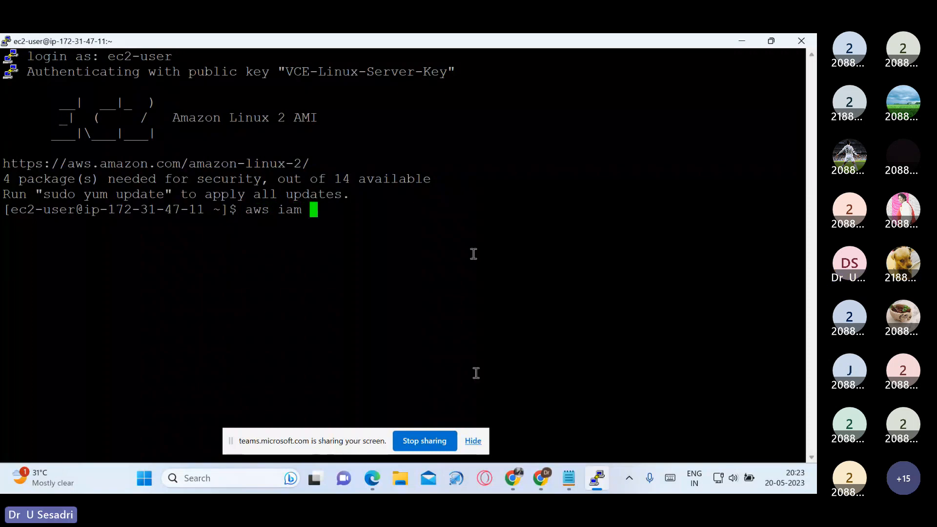
{"action": "type", "text": "reate"}
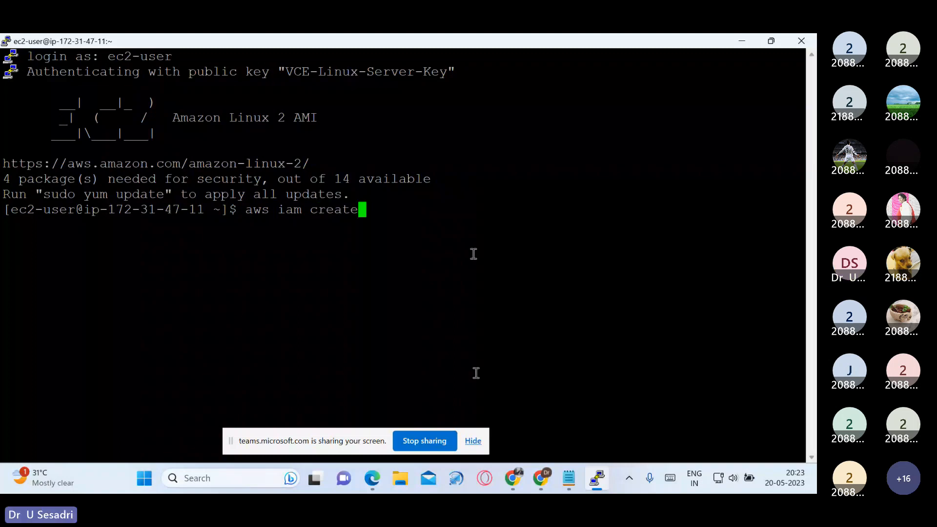
{"action": "type", "text": "-use"}
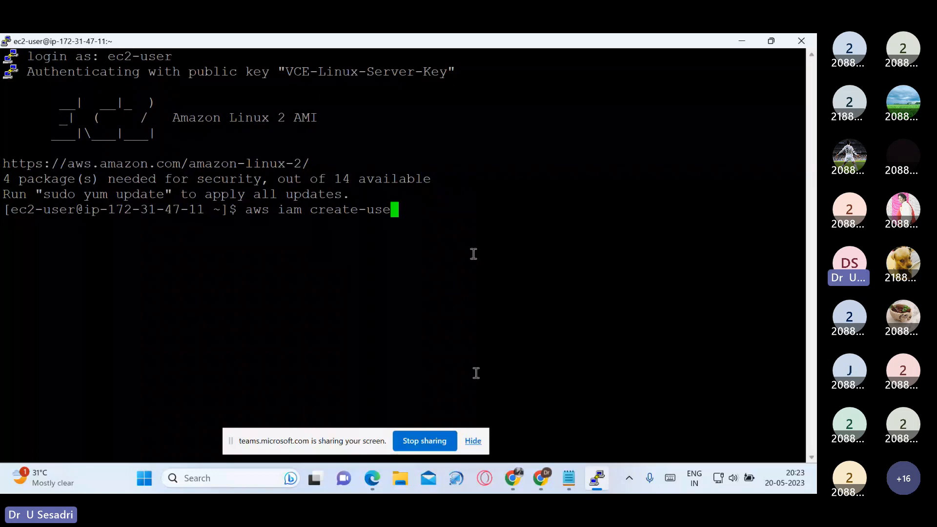
{"action": "type", "text": "r --user"}
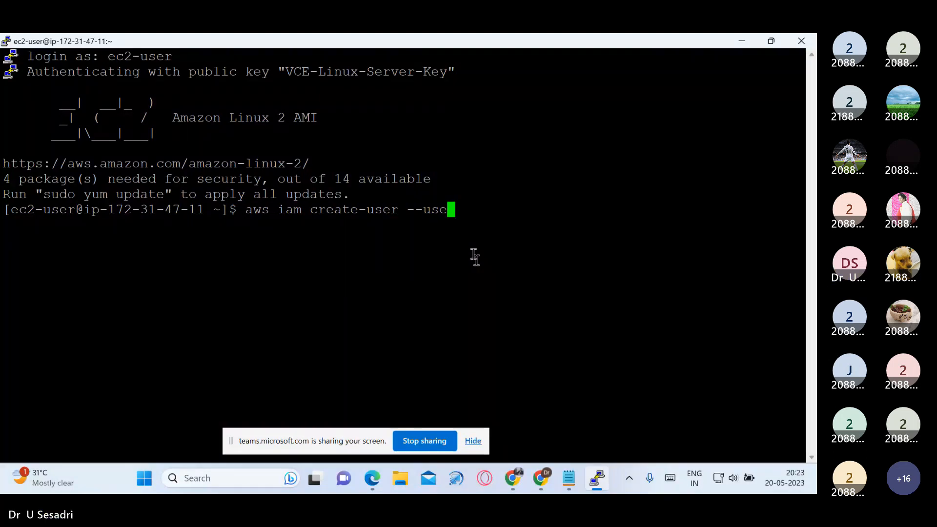
{"action": "type", "text": "-name"}
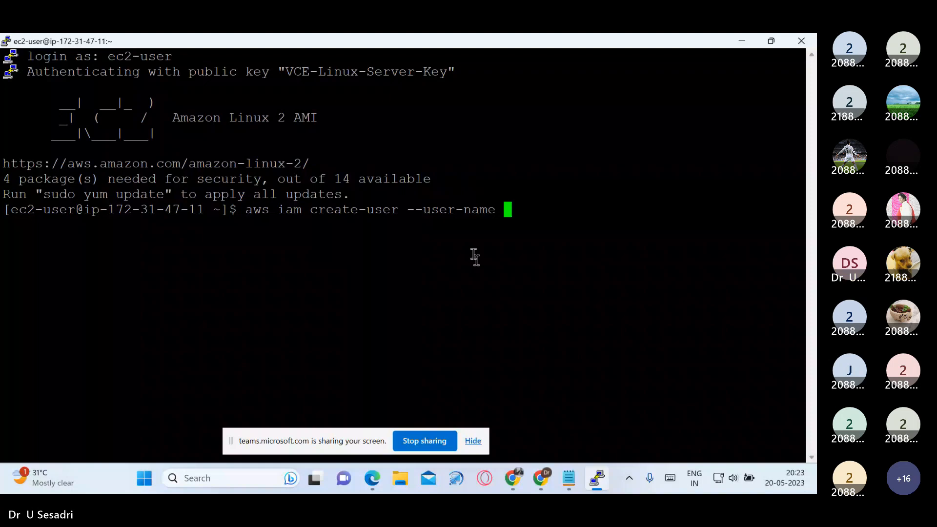
{"action": "type", "text": "user10"}
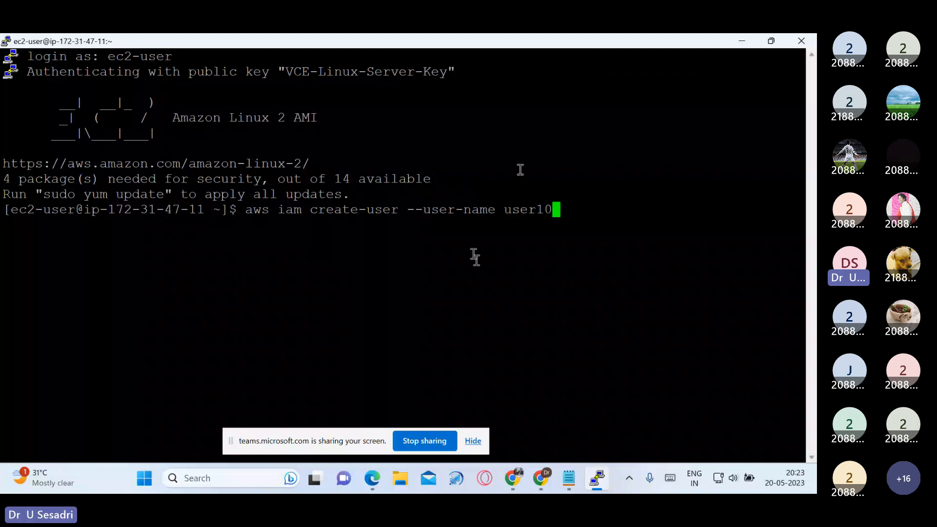
- Switch to the AWS console in the browser and open the IAM service's Users list
{"action": "left_click", "coordinate": [742, 41]}
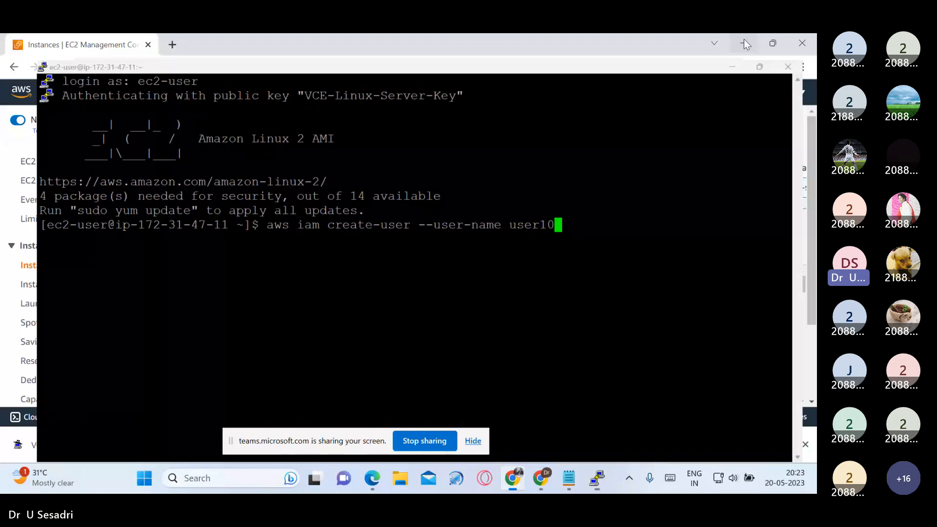
{"action": "left_click", "coordinate": [174, 92]}
{"action": "type", "text": "iam"}
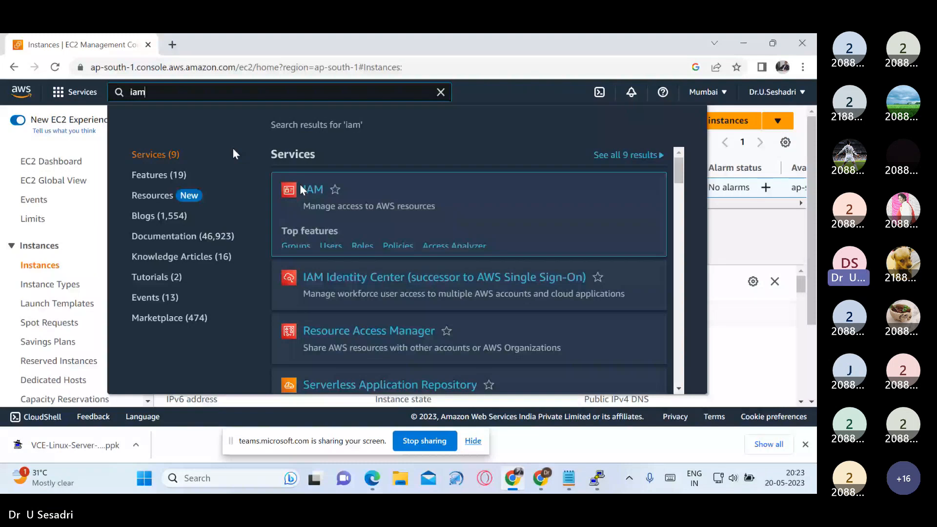
{"action": "left_click", "coordinate": [302, 191]}
{"action": "left_click", "coordinate": [33, 290]}
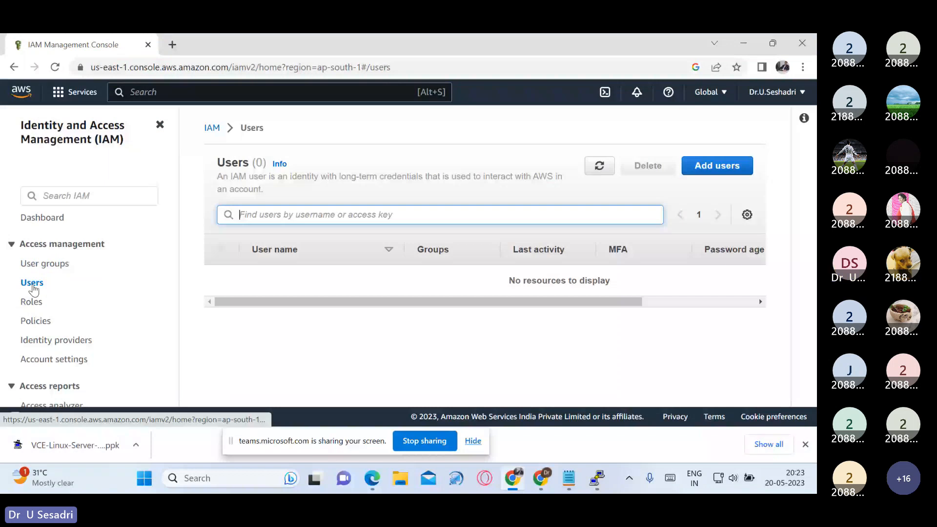
- Back in PuTTY, change the user name to user1, try to create the IAM user and examine the command's response
{"action": "left_click", "coordinate": [596, 479]}
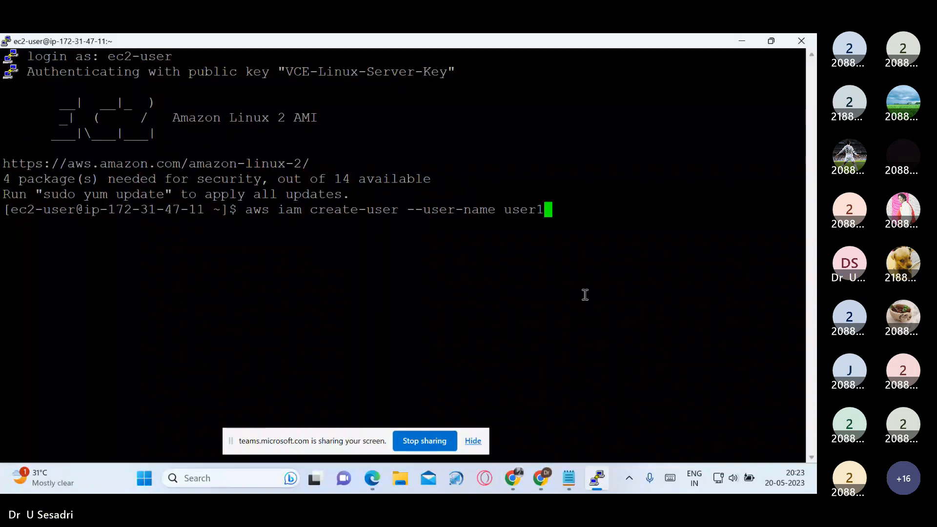
{"action": "key", "text": "Return"}
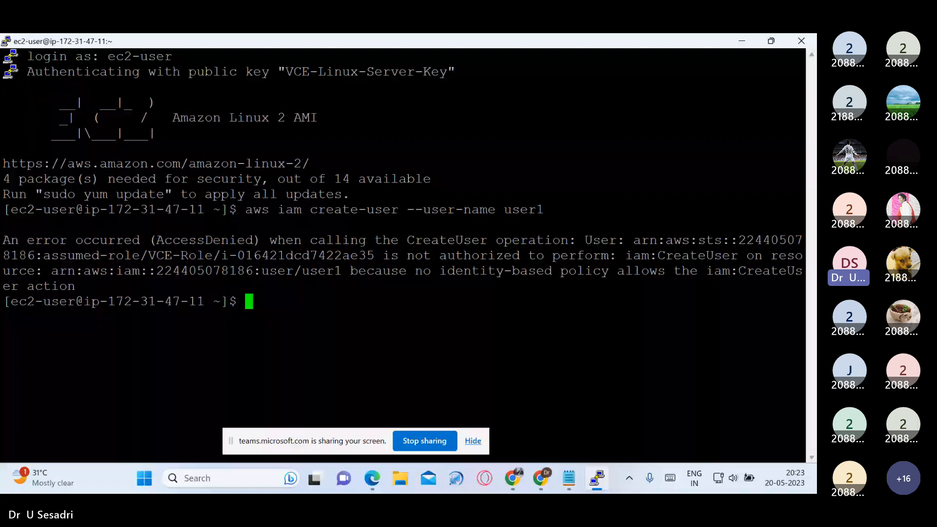
{"action": "left_click_drag", "start_coordinate": [4, 239], "coordinate": [364, 250]}
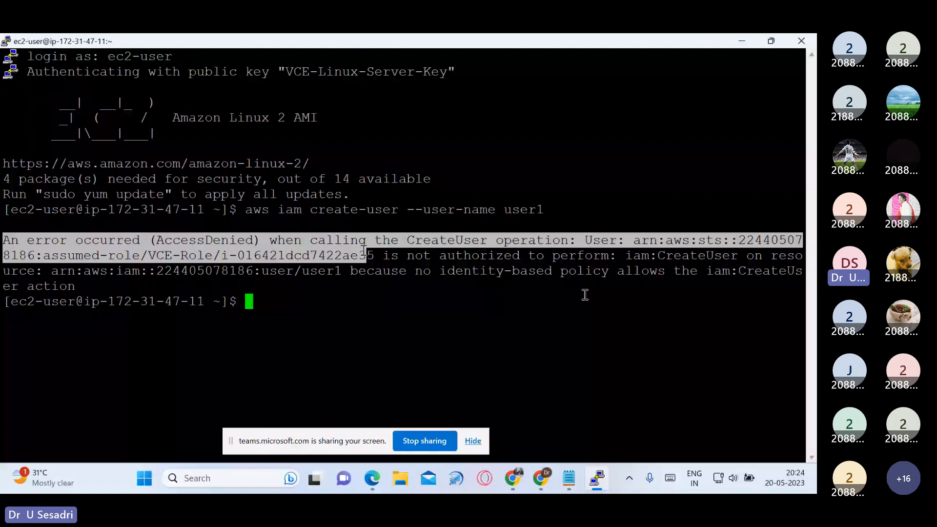
{"action": "left_click_drag", "start_coordinate": [364, 250], "coordinate": [566, 244]}
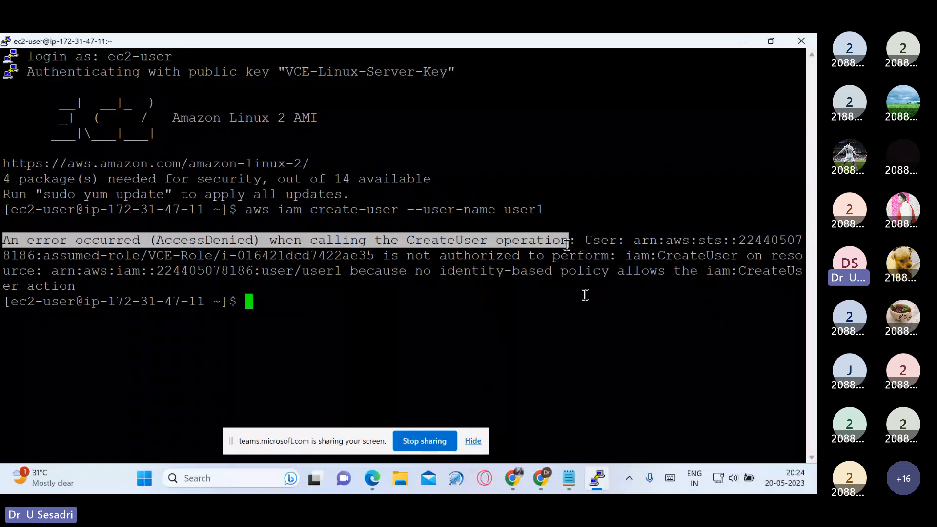
{"action": "left_click_drag", "start_coordinate": [567, 244], "coordinate": [726, 249]}
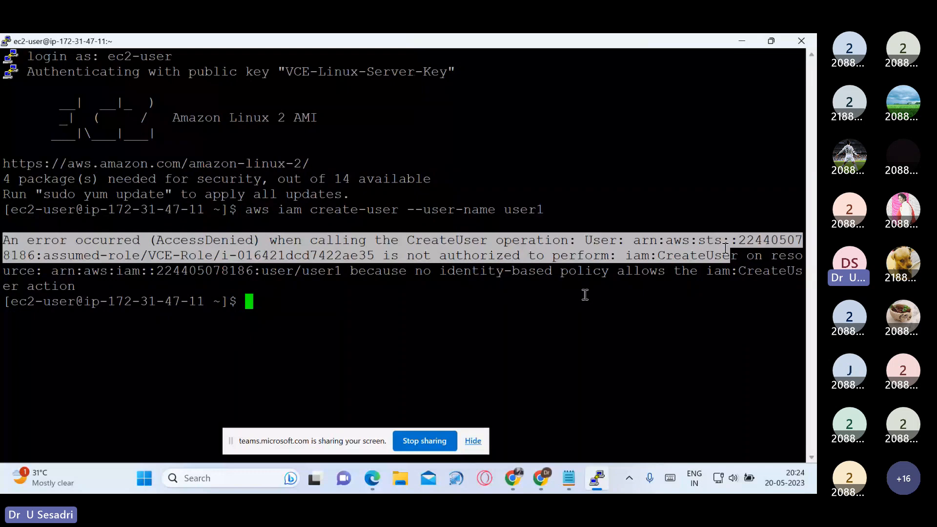
{"action": "left_click", "coordinate": [698, 268]}
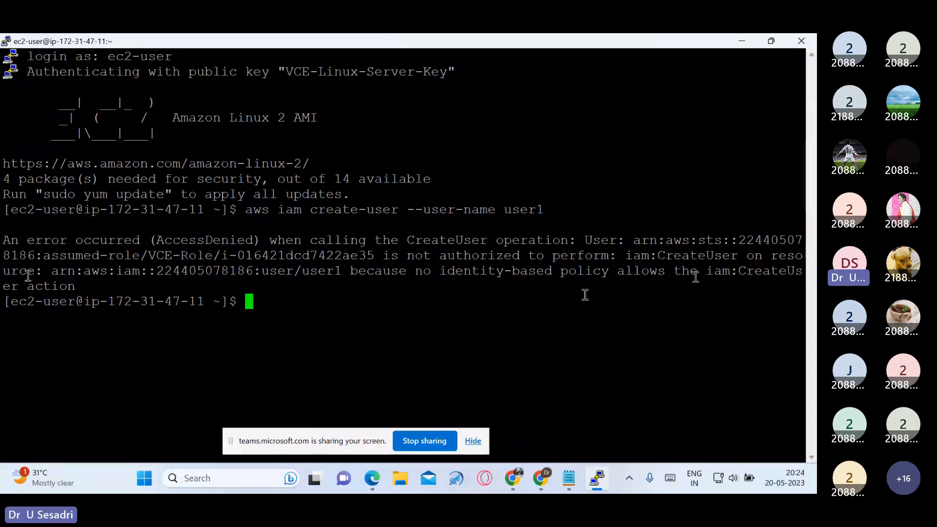
{"action": "left_click_drag", "start_coordinate": [8, 241], "coordinate": [146, 236]}
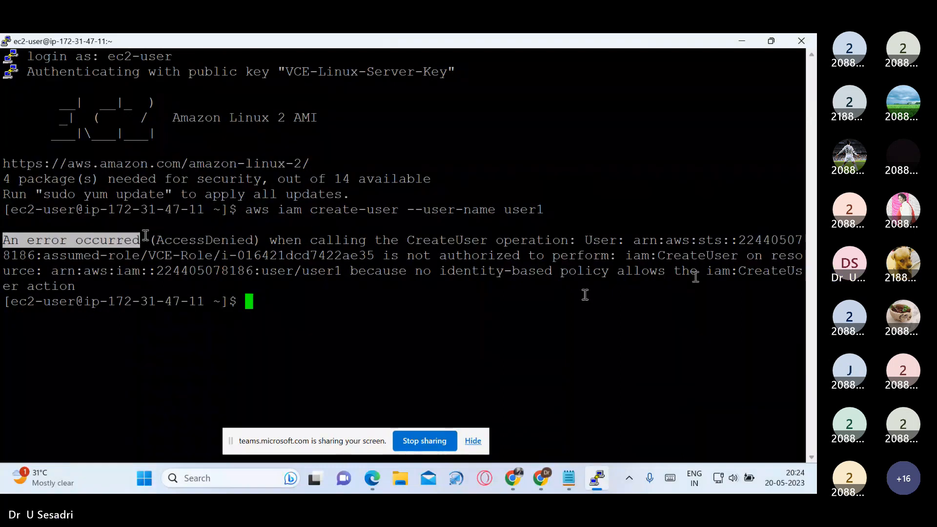
{"action": "left_click_drag", "start_coordinate": [146, 236], "coordinate": [440, 276]}
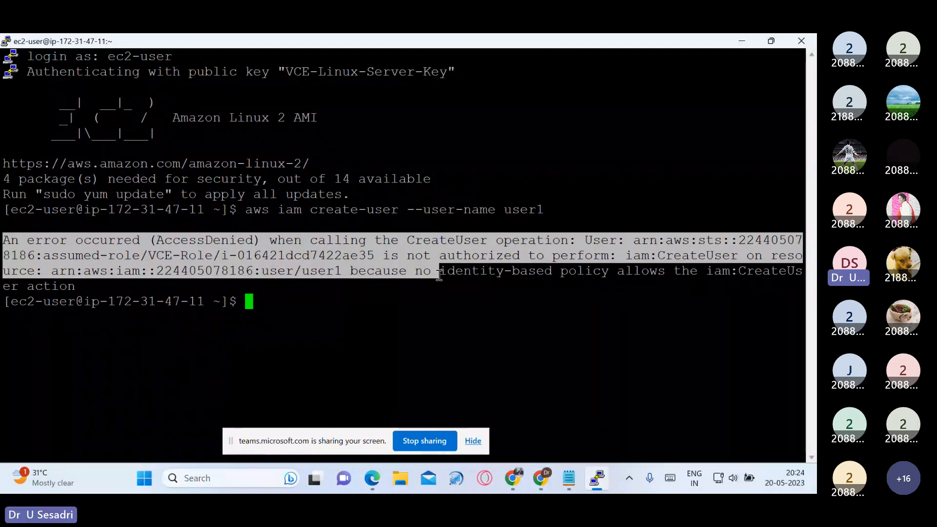
- Return to the AWS console in the browser, find the S3 service and open its Buckets list
{"action": "left_click", "coordinate": [744, 42]}
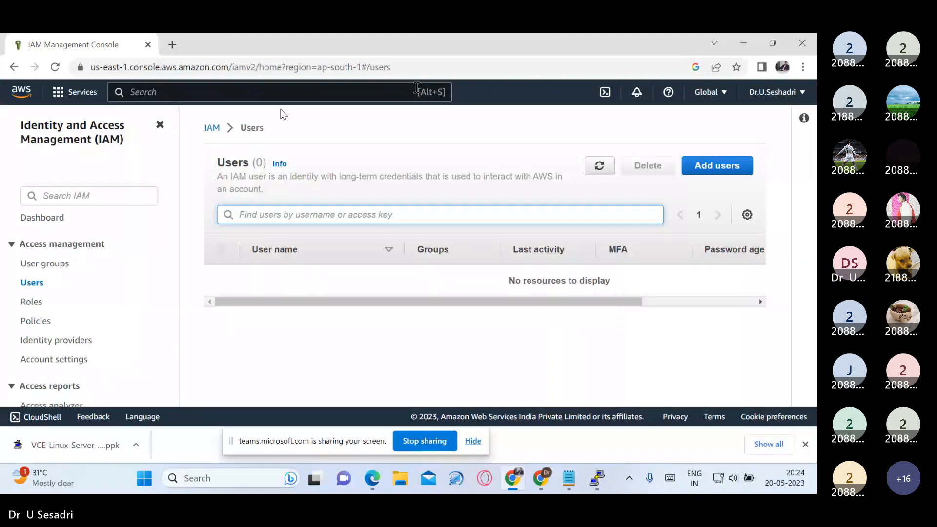
{"action": "left_click", "coordinate": [220, 92]}
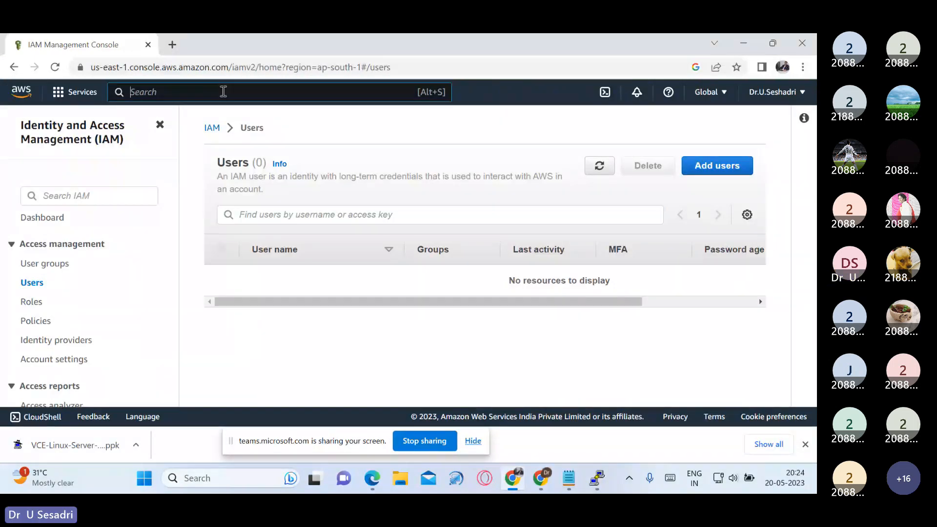
{"action": "type", "text": "s3"}
{"action": "left_click", "coordinate": [310, 190]}
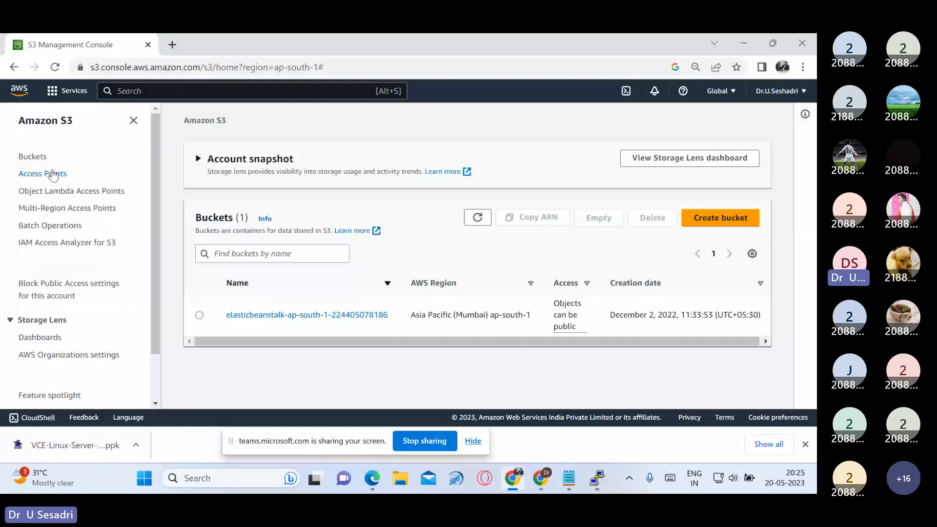
{"action": "left_click", "coordinate": [38, 158]}
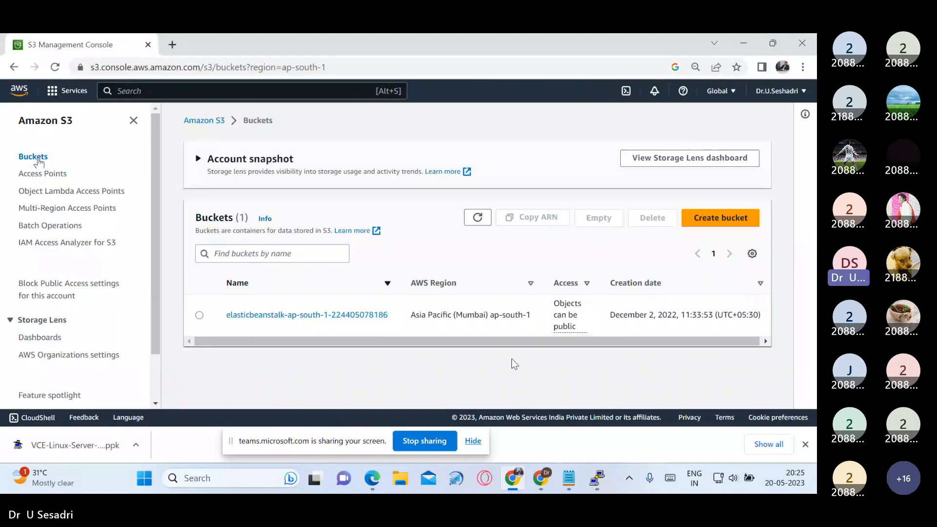
- Switch back to PuTTY and create an S3 bucket with aws s3 mb s3://vce9441
{"action": "left_click", "coordinate": [597, 483]}
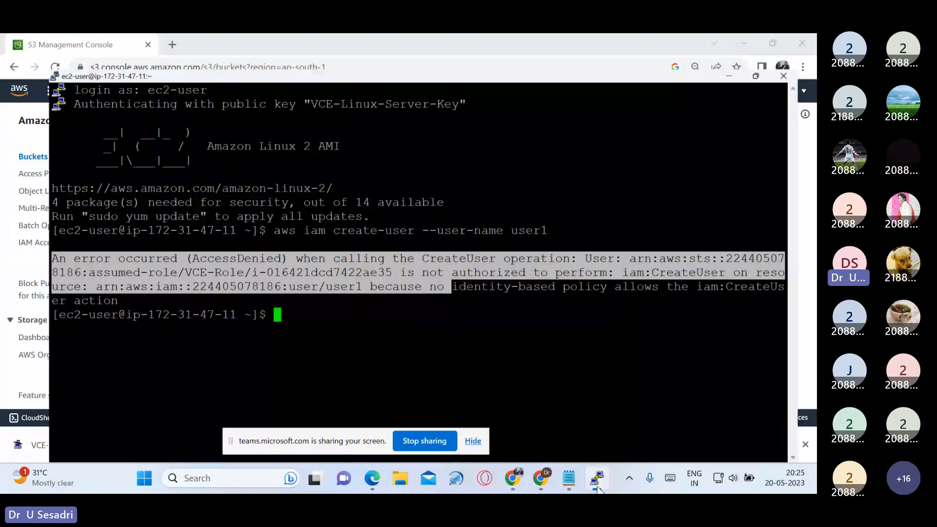
{"action": "left_click", "coordinate": [421, 319]}
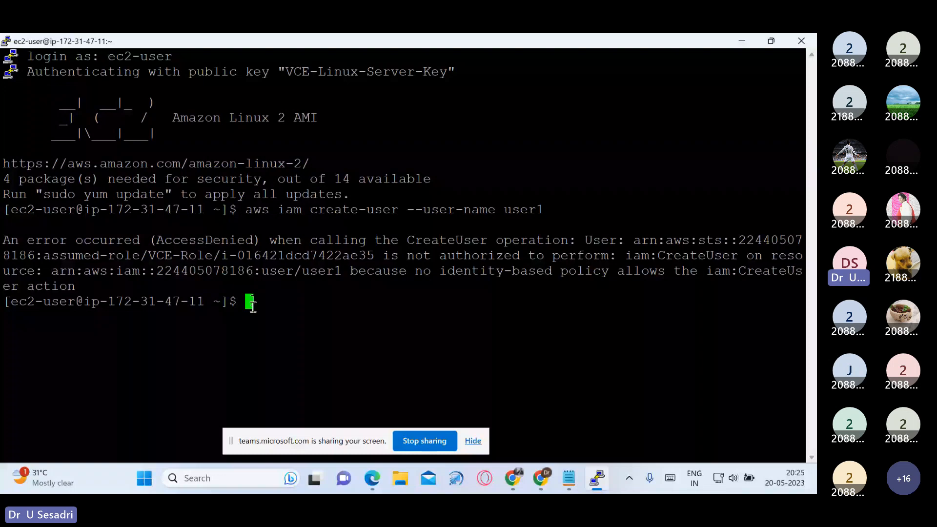
{"action": "type", "text": "aws s3 mb"}
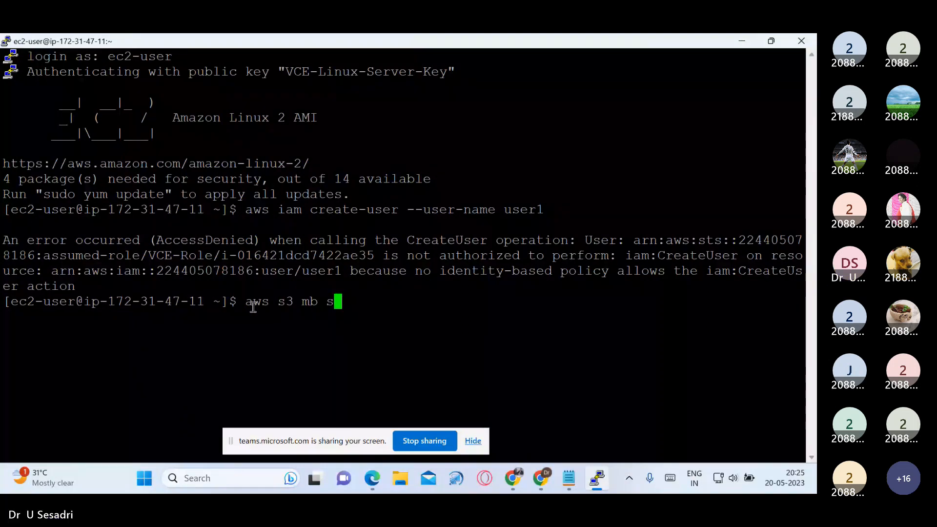
{"action": "type", "text": " s3://"}
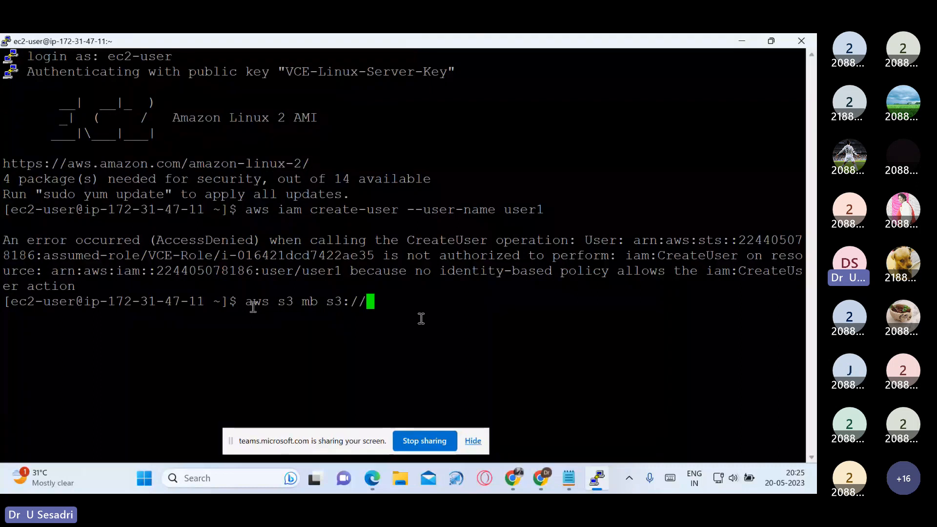
{"action": "type", "text": "vce"}
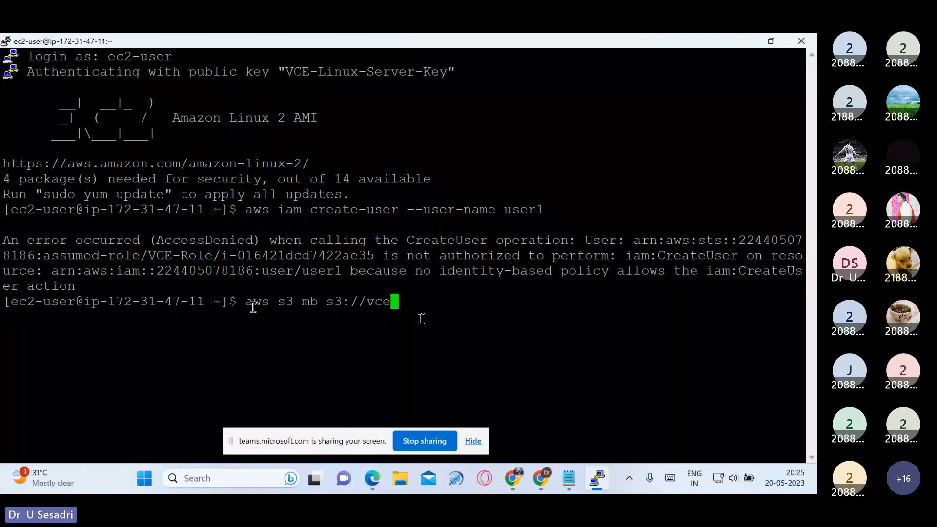
{"action": "type", "text": "9441"}
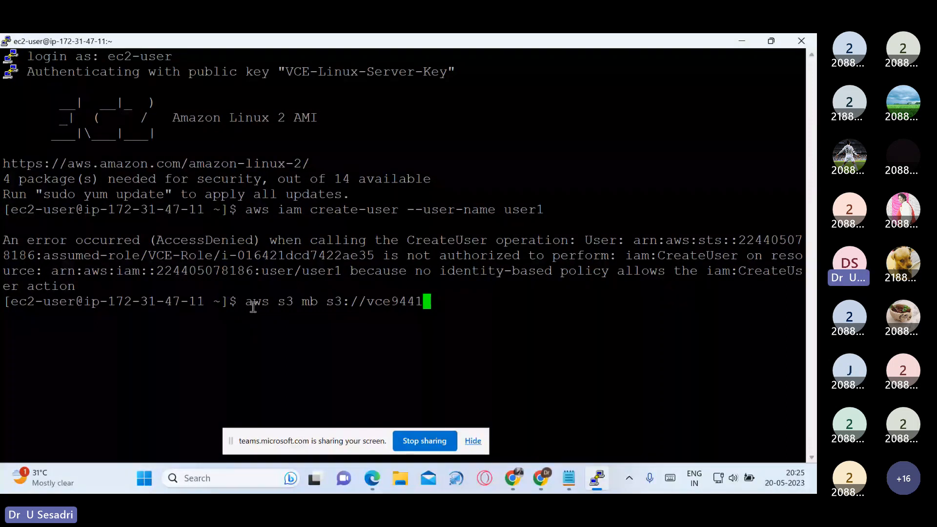
{"action": "key", "text": "Return"}
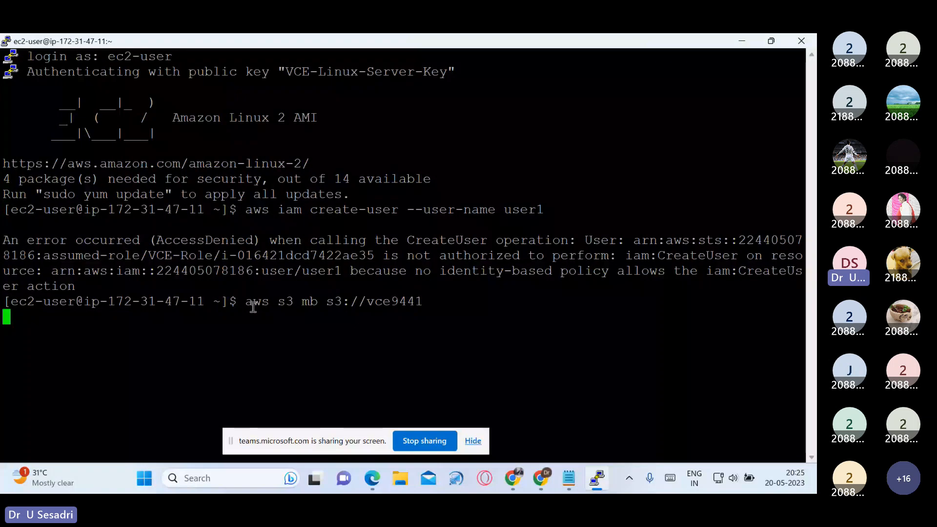
{"action": "left_click_drag", "start_coordinate": [4, 317], "coordinate": [224, 318]}
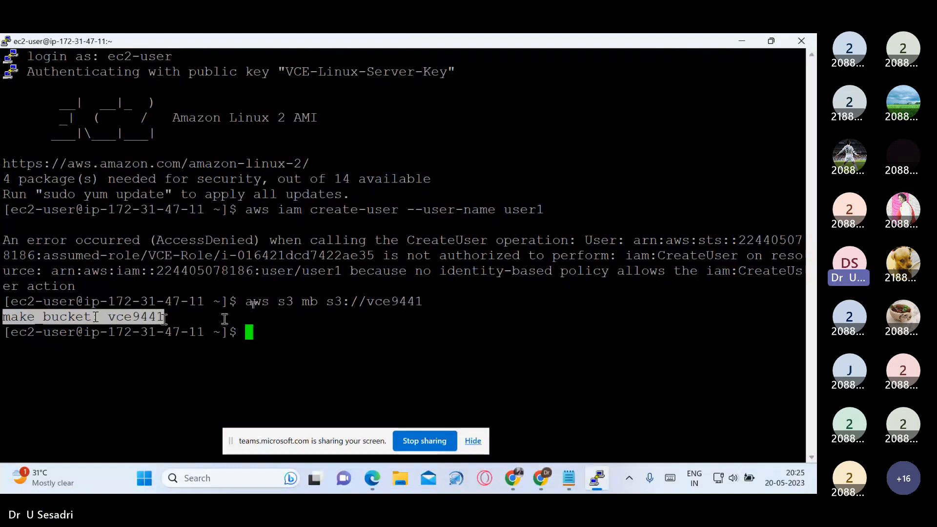
- List the account's S3 buckets with aws s3 ls and examine the listing
{"action": "left_click", "coordinate": [248, 330]}
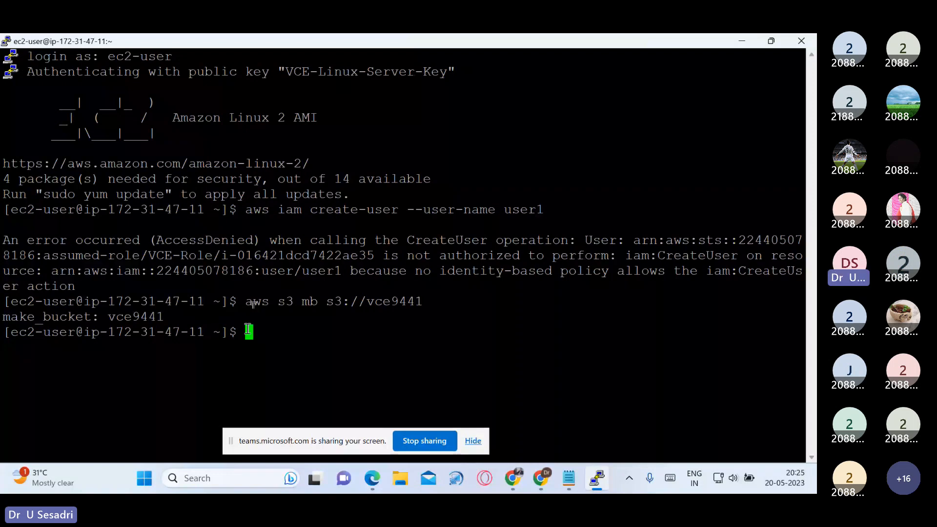
{"action": "type", "text": "aws s3 ls"}
{"action": "key", "text": "Return"}
{"action": "left_click_drag", "start_coordinate": [3, 362], "coordinate": [25, 360]}
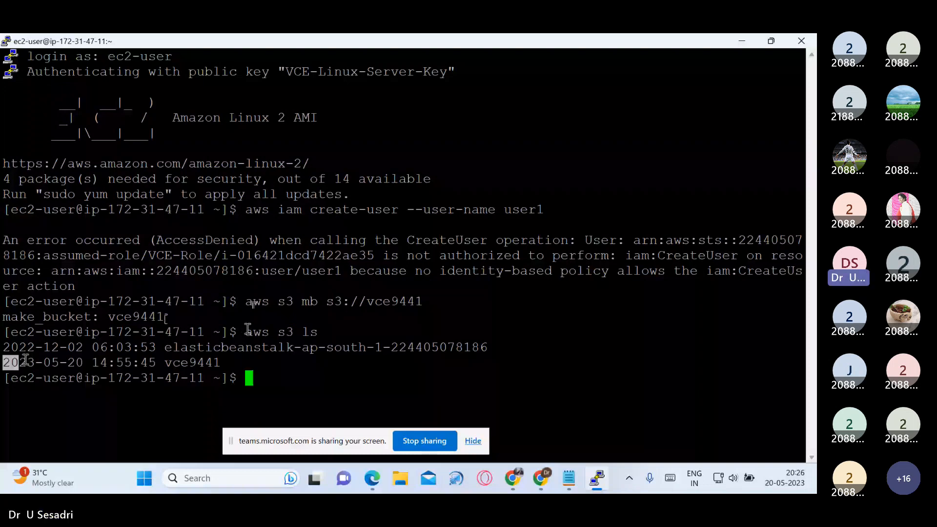
{"action": "left_click_drag", "start_coordinate": [3, 347], "coordinate": [230, 362]}
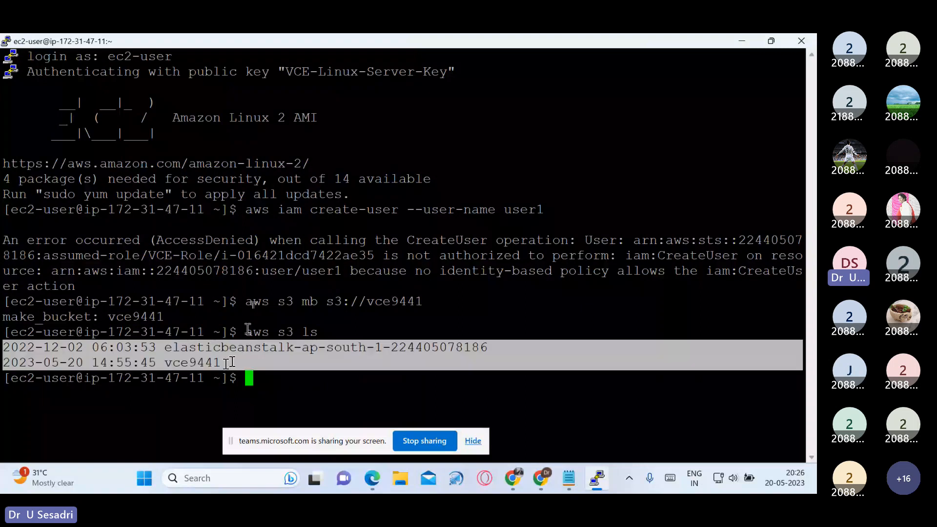
- Switch to the browser, refresh the S3 Buckets list and examine the name and AWS Region of bucket vce9441
{"action": "left_click", "coordinate": [742, 42]}
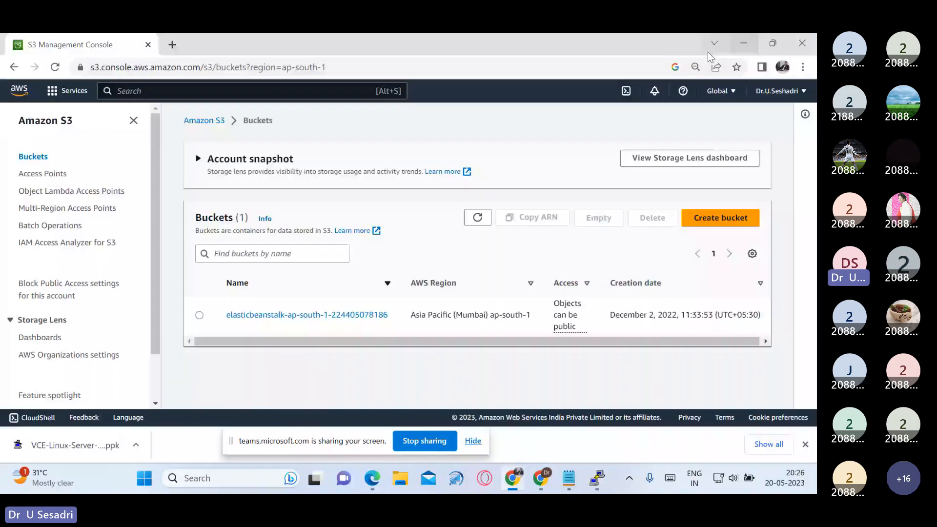
{"action": "left_click", "coordinate": [56, 69]}
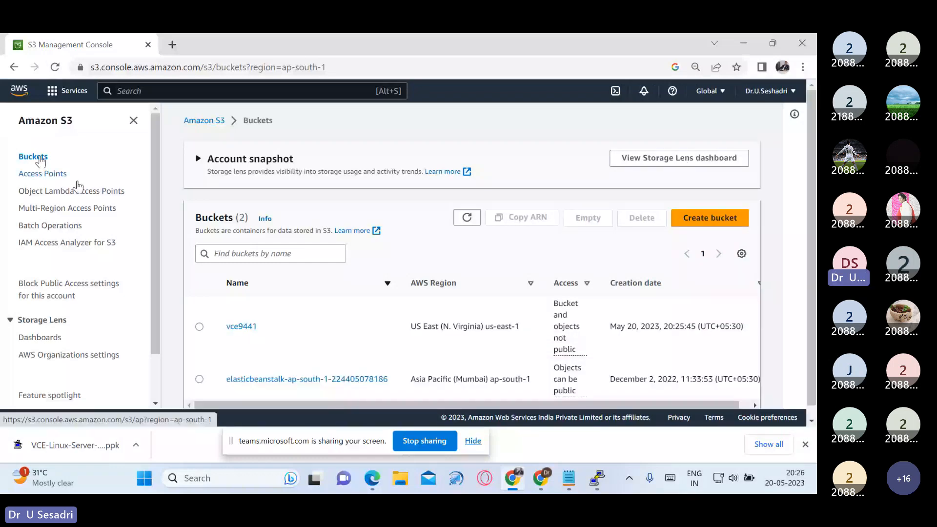
{"action": "key", "text": "ctrl+plus"}
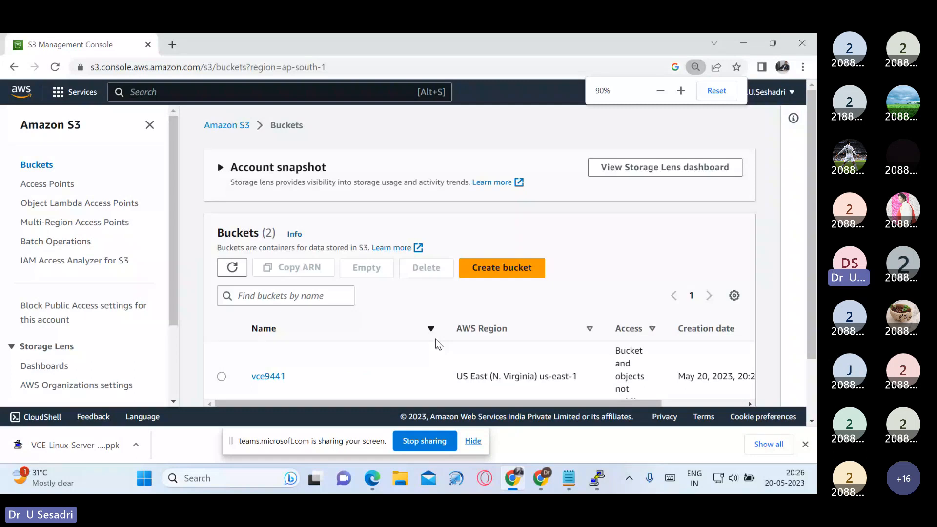
{"action": "key", "text": "ctrl+minus"}
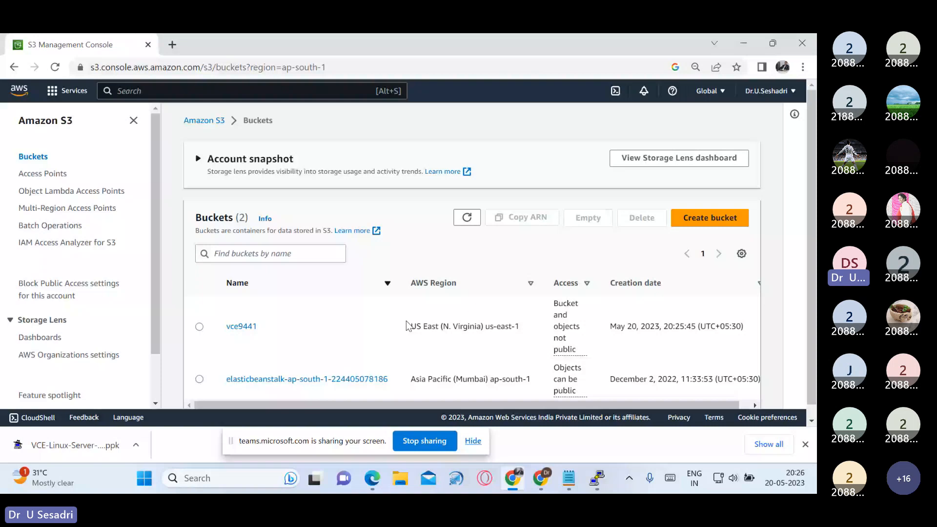
{"action": "left_click_drag", "start_coordinate": [408, 326], "coordinate": [521, 329]}
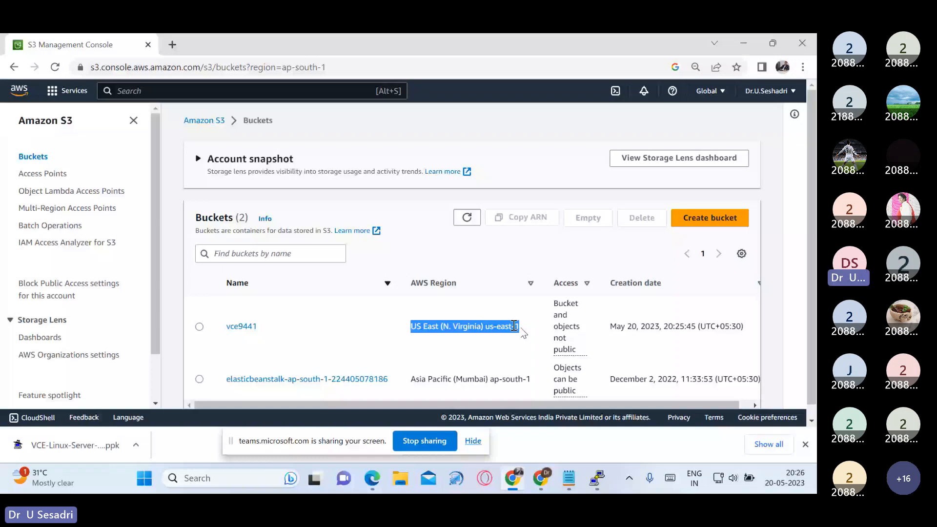
{"action": "left_click_drag", "start_coordinate": [223, 327], "coordinate": [297, 335]}
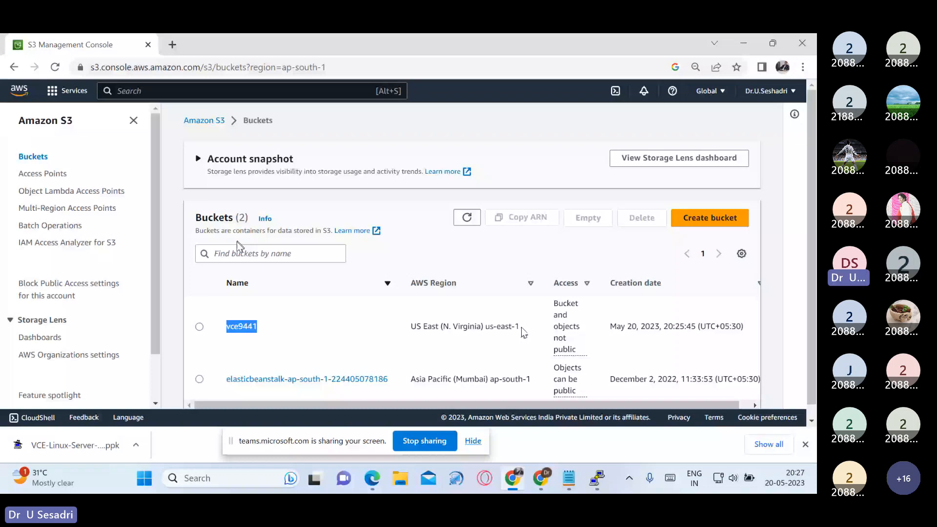
- Find the EC2 service, select the VCE-Linux-Server instance and open its Modify IAM role settings
{"action": "left_click", "coordinate": [167, 95]}
{"action": "type", "text": "ec2"}
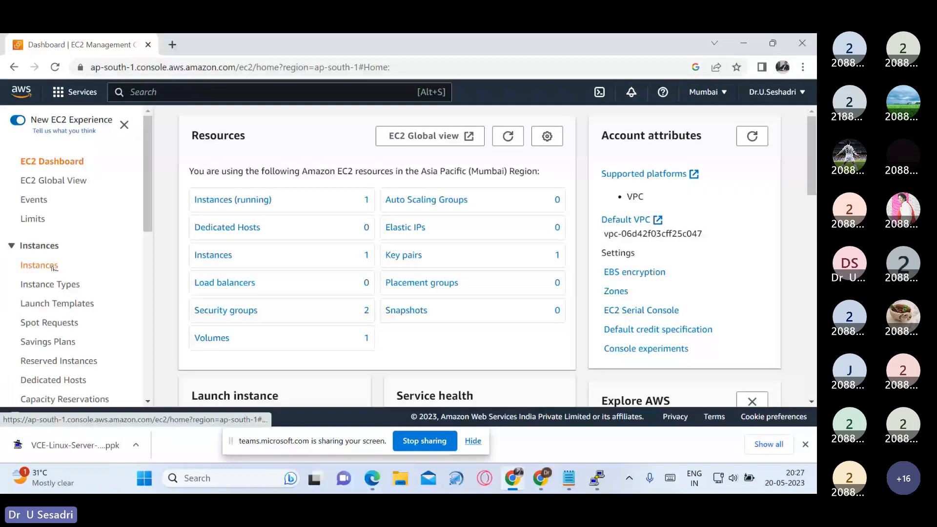
{"action": "left_click", "coordinate": [53, 266]}
{"action": "left_click", "coordinate": [170, 188]}
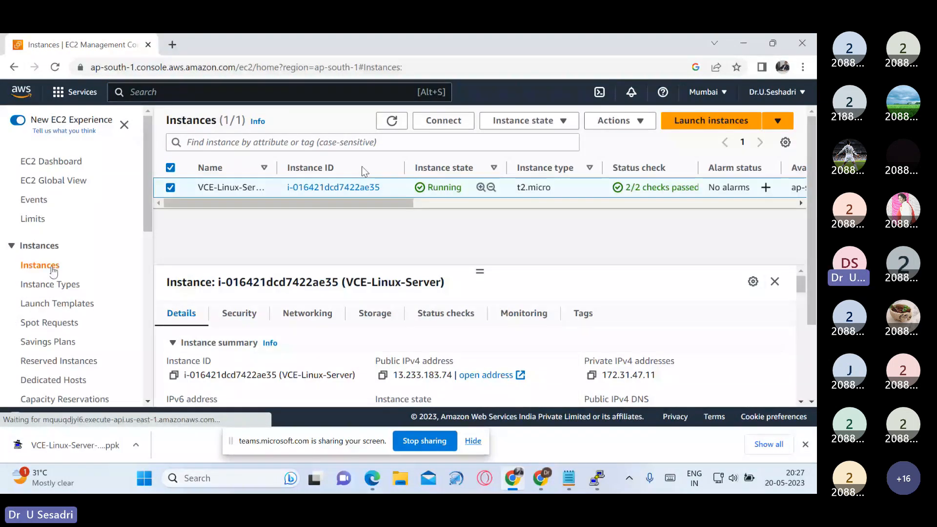
{"action": "left_click", "coordinate": [615, 122]}
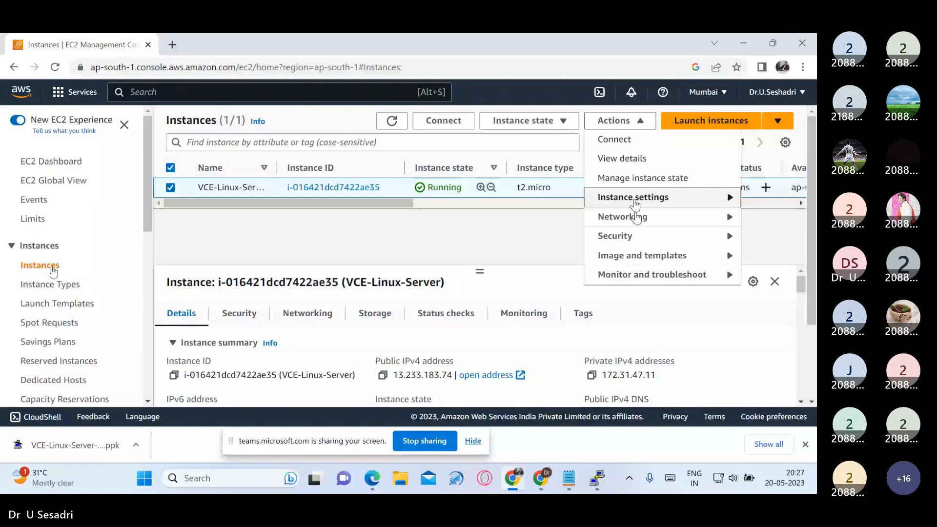
{"action": "mouse_move", "coordinate": [633, 238]}
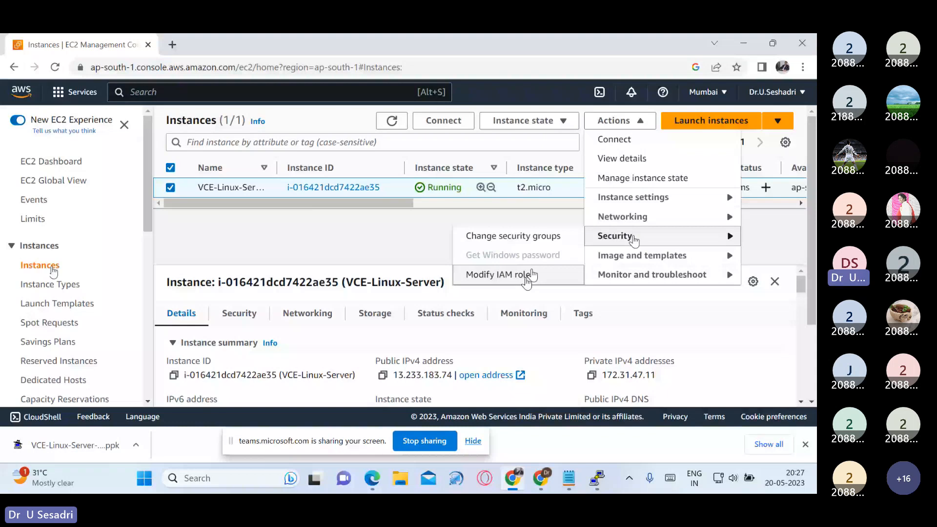
{"action": "left_click", "coordinate": [527, 276]}
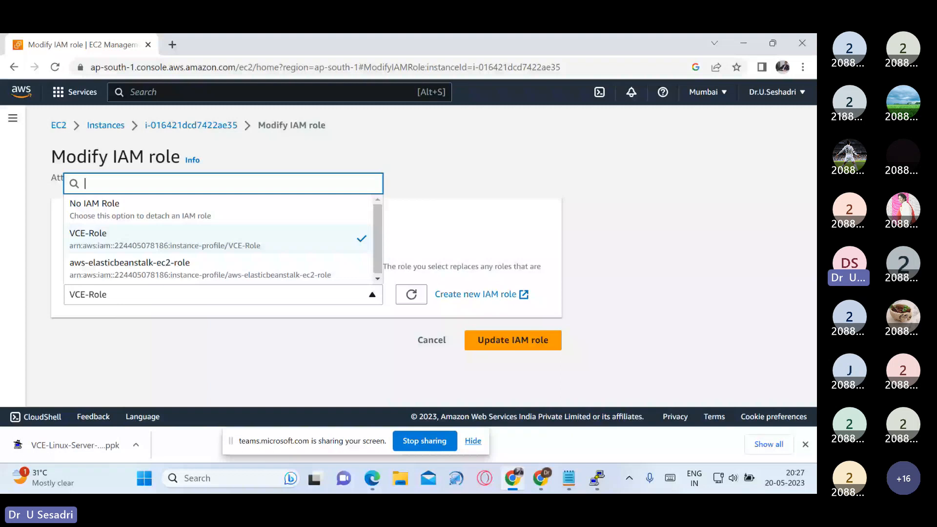
- Set the instance's IAM role to No IAM Role and confirm the detachment by entering detach
{"action": "left_click", "coordinate": [216, 215]}
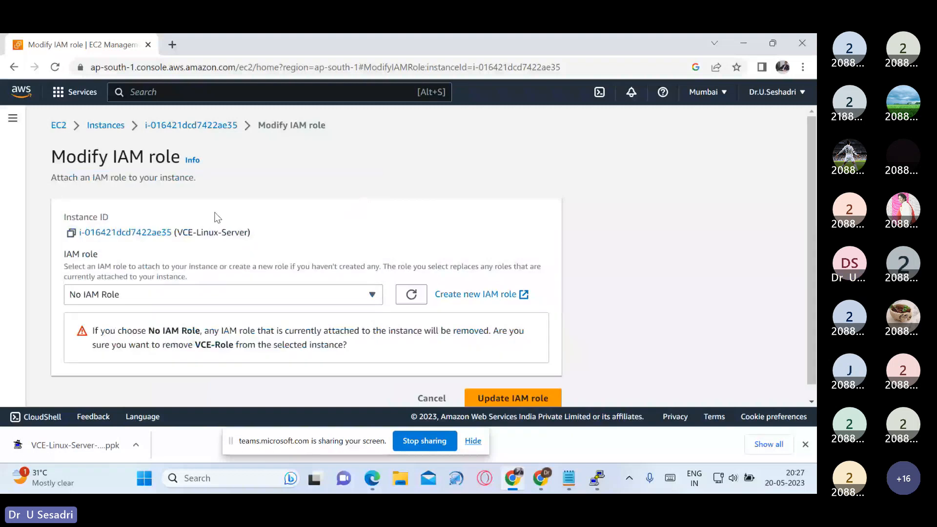
{"action": "scroll", "coordinate": [519, 341], "scroll_direction": "down", "scroll_amount": 1}
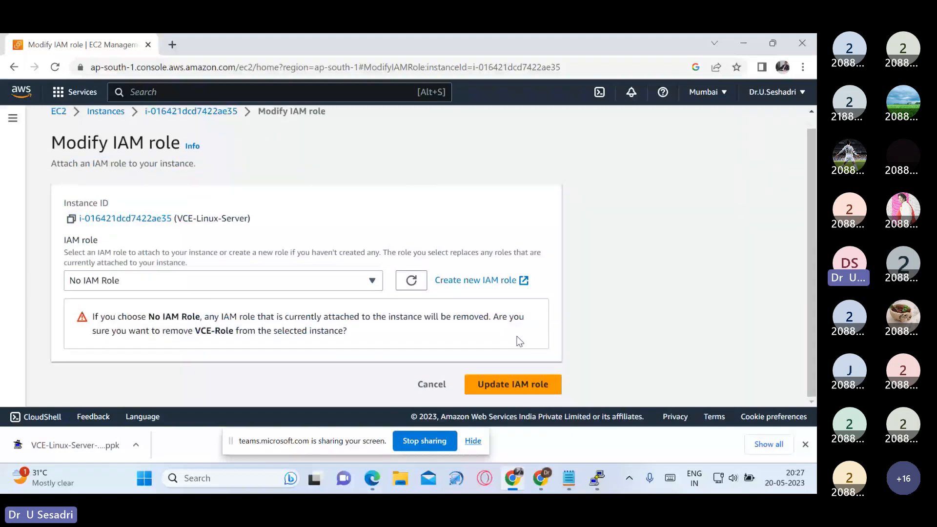
{"action": "left_click", "coordinate": [514, 389]}
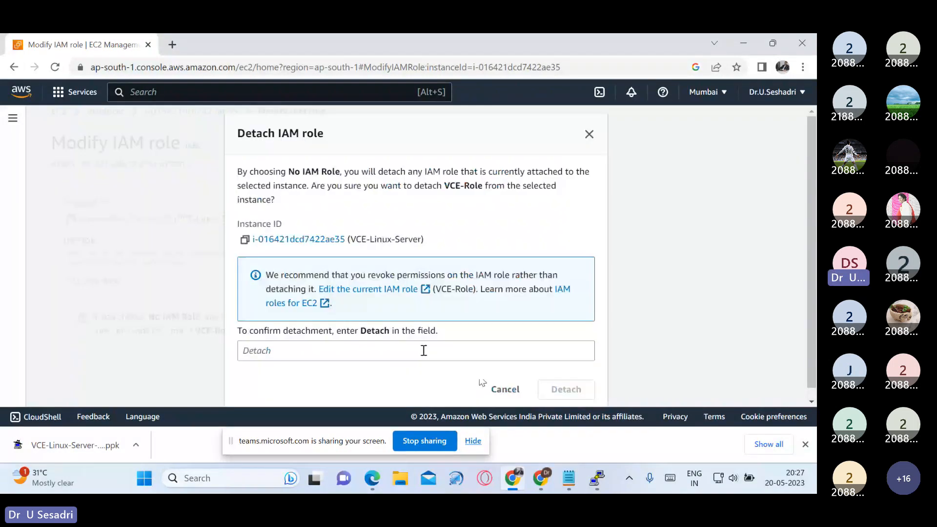
{"action": "left_click", "coordinate": [423, 350]}
{"action": "type", "text": "det"}
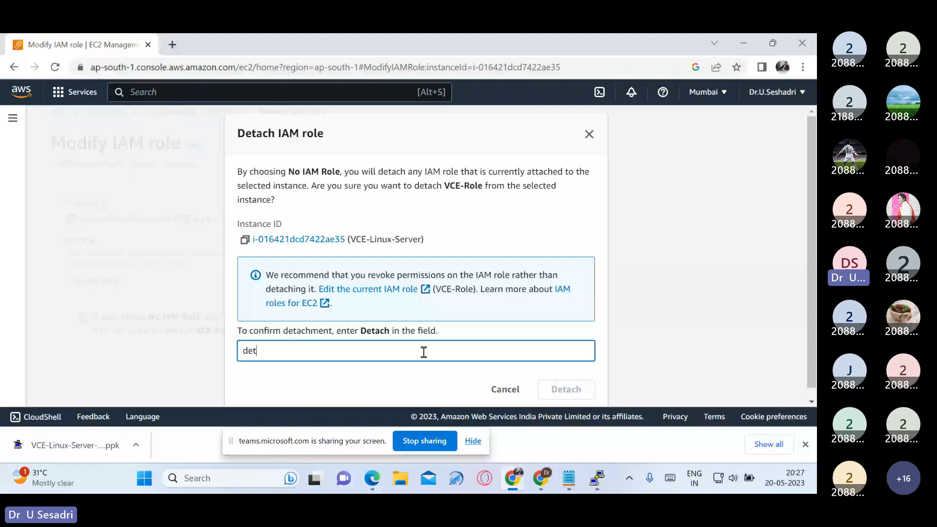
{"action": "type", "text": "ach"}
{"action": "left_click", "coordinate": [562, 389]}
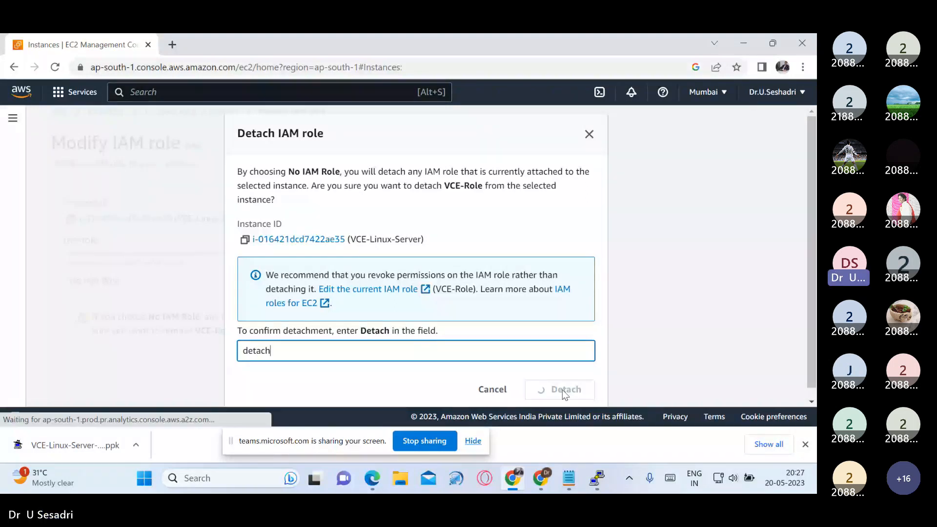
{"action": "left_click", "coordinate": [790, 117]}
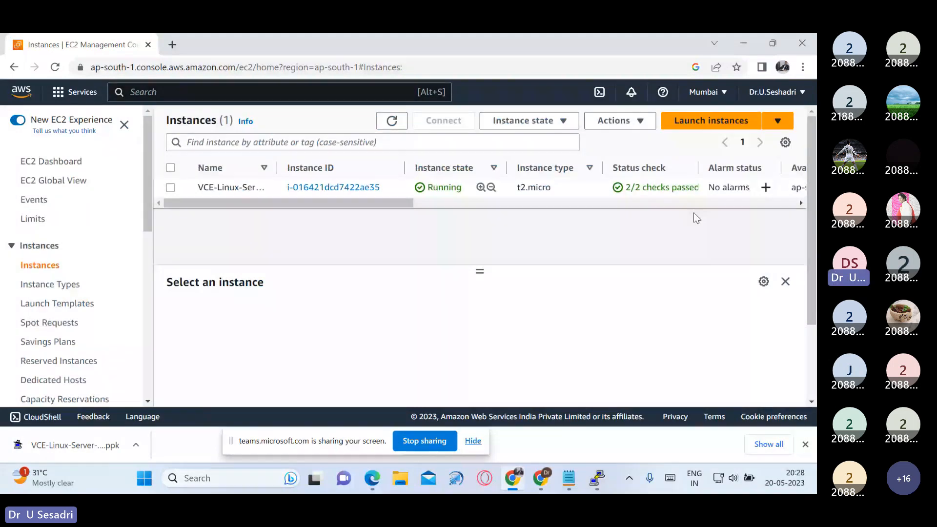
- Switch to PuTTY, try aws s3 mb with a bucket name made of the account owner's surname and 9441, and examine the response
{"action": "left_click", "coordinate": [598, 480]}
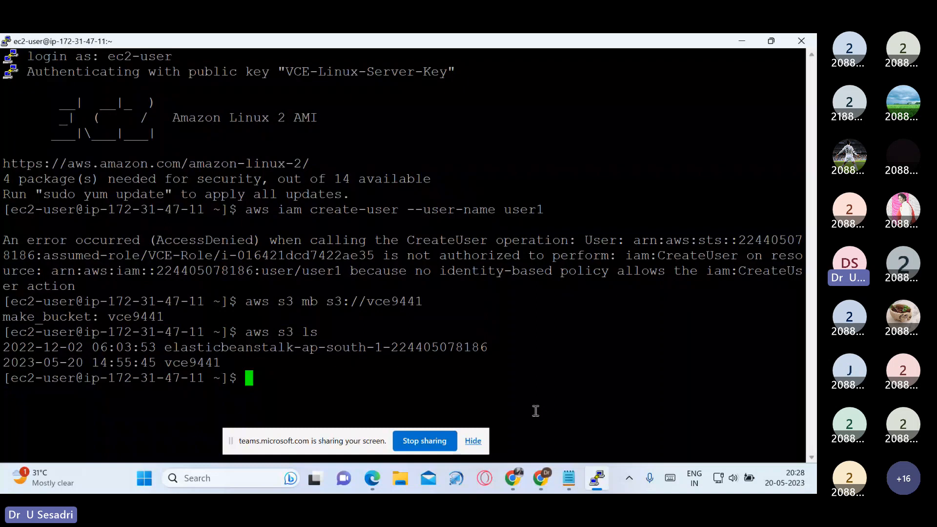
{"action": "type", "text": "aw"}
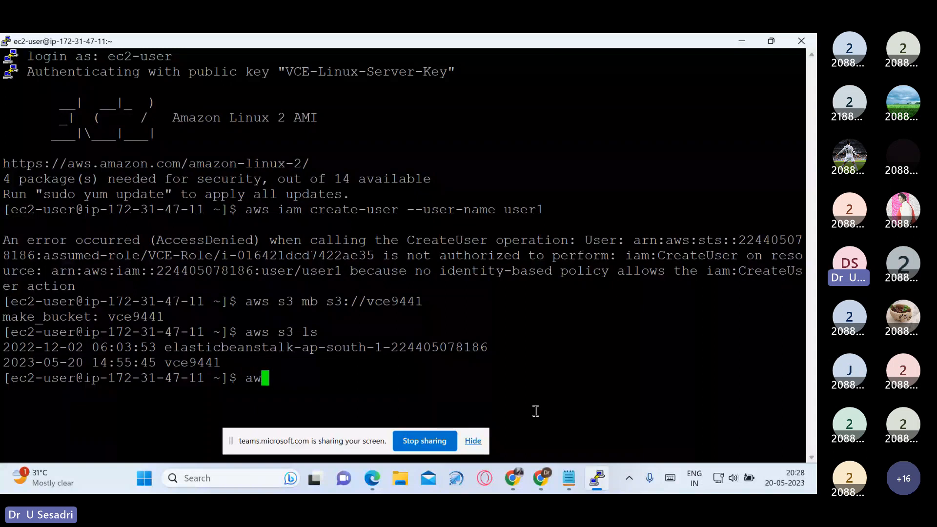
{"action": "type", "text": "s s3"}
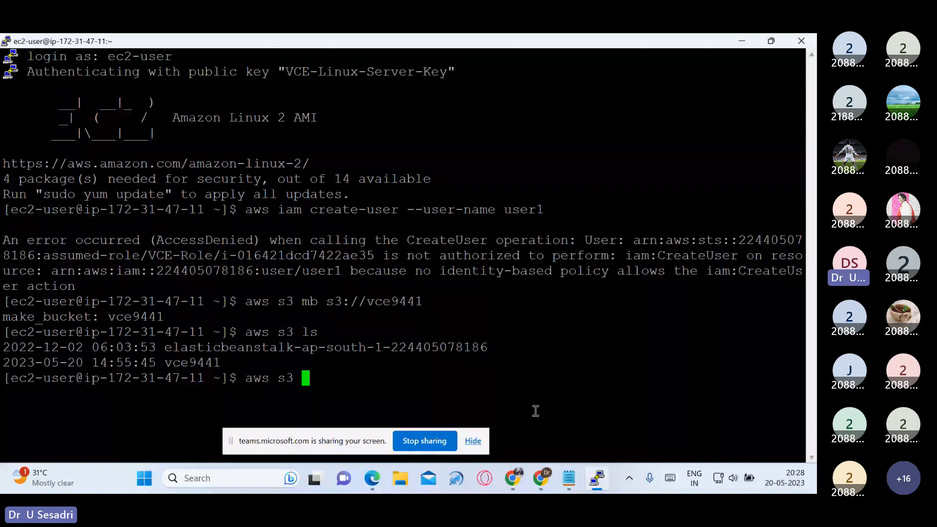
{"action": "type", "text": "mb s3://se"}
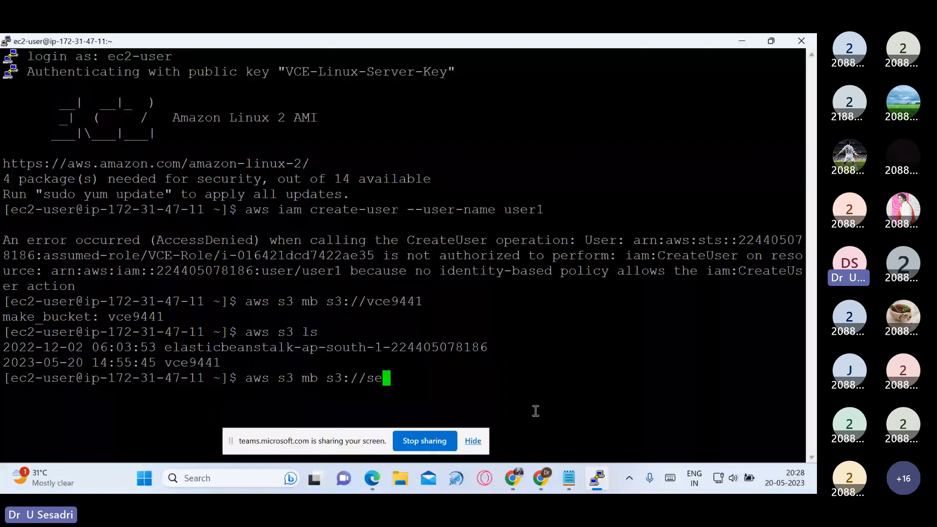
{"action": "type", "text": "shadri9441"}
{"action": "key", "text": "Return"}
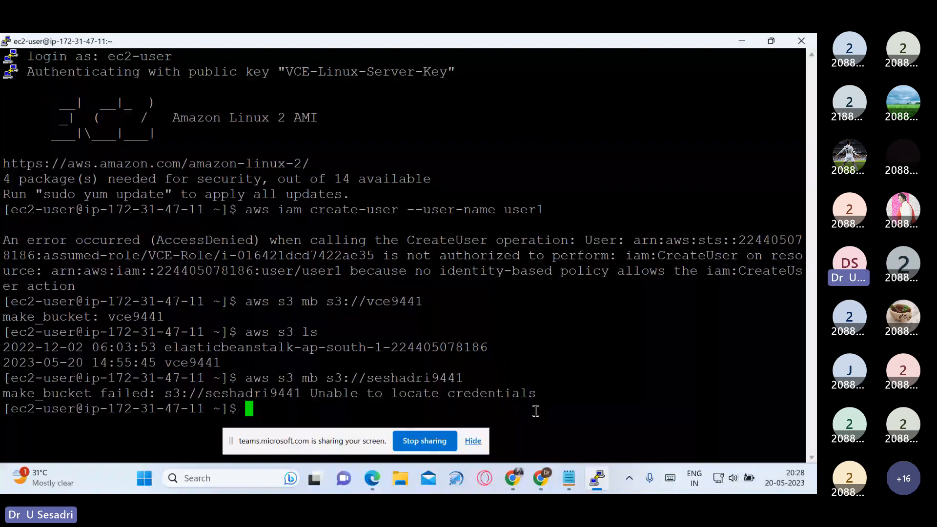
{"action": "left_click_drag", "start_coordinate": [4, 394], "coordinate": [50, 398]}
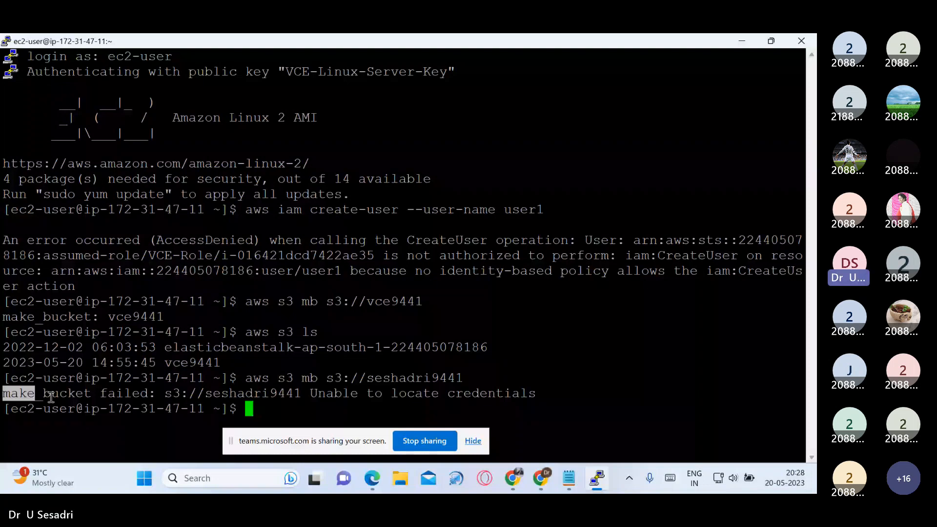
{"action": "left_click_drag", "start_coordinate": [51, 397], "coordinate": [157, 394]}
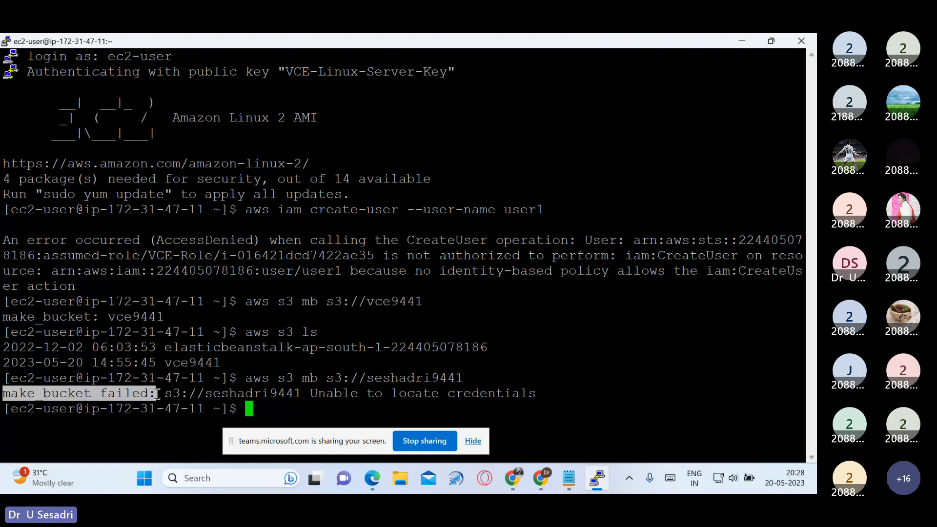
{"action": "left_click_drag", "start_coordinate": [157, 393], "coordinate": [529, 394]}
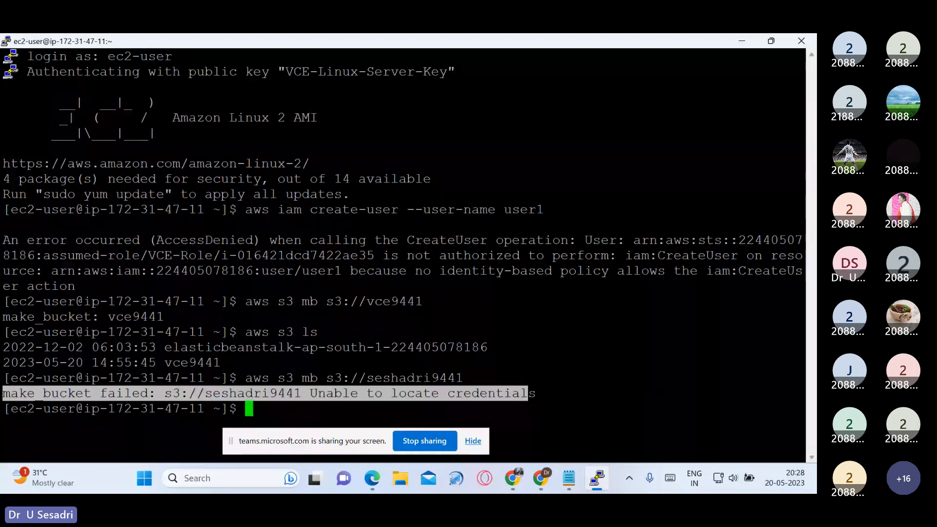
{"action": "left_click", "coordinate": [384, 408]}
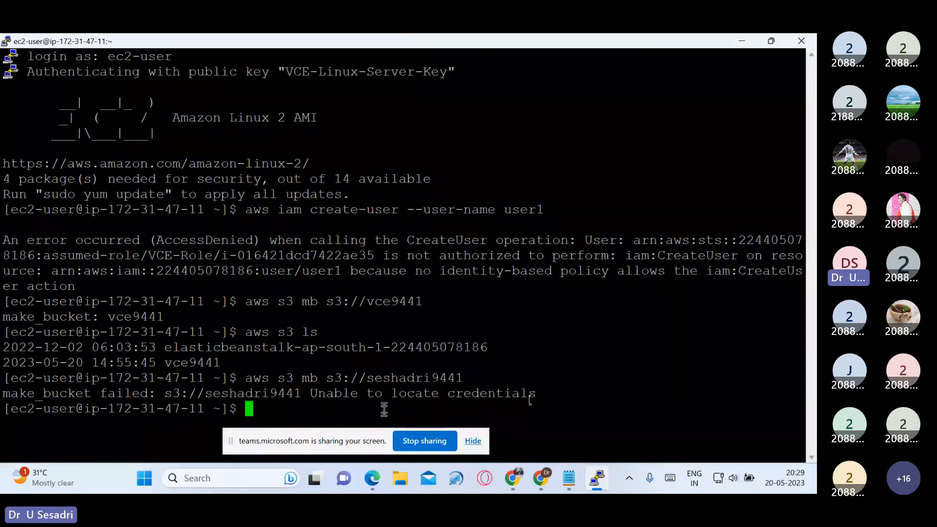
- Switch to the IAM -Roles note in Notepad and add the line EC2, a blank line and the heading Reports: below the IP address
{"action": "key", "text": "alt+Tab"}
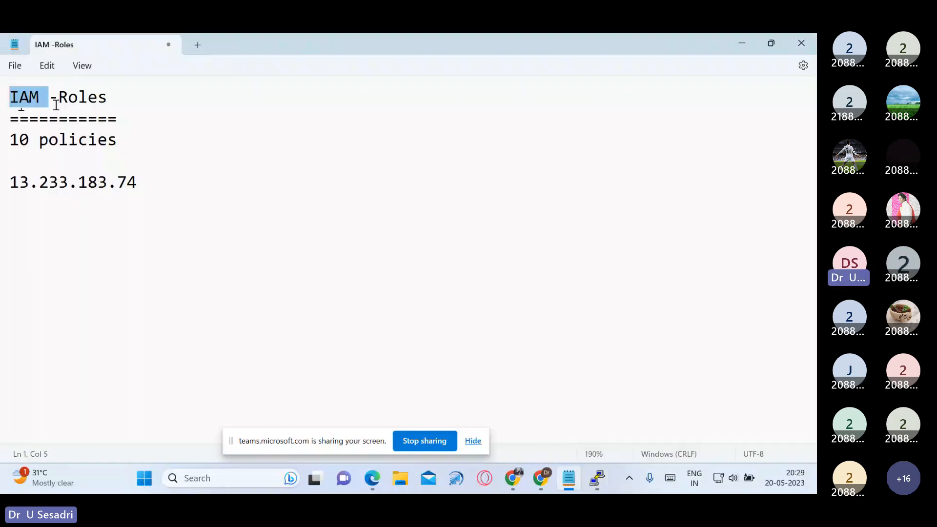
{"action": "left_click_drag", "start_coordinate": [57, 105], "coordinate": [125, 226]}
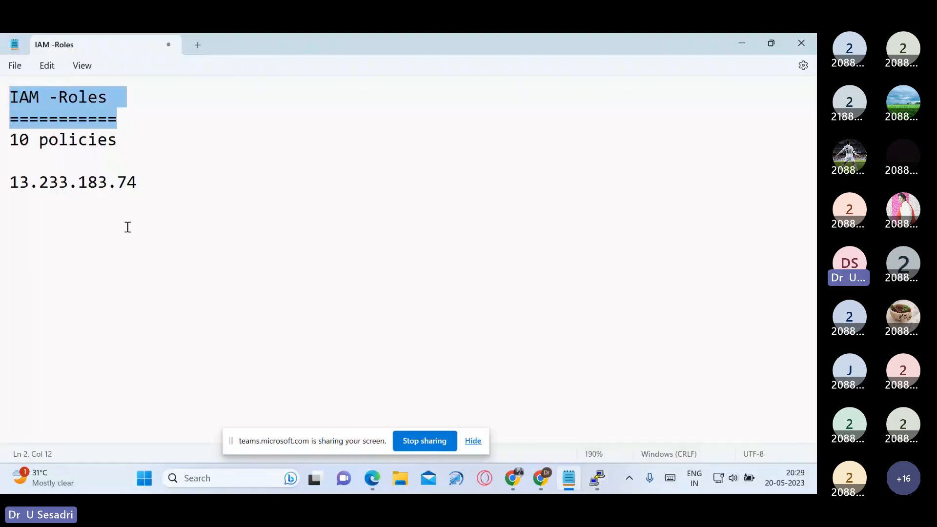
{"action": "left_click", "coordinate": [126, 227]}
{"action": "type", "text": "EC2"}
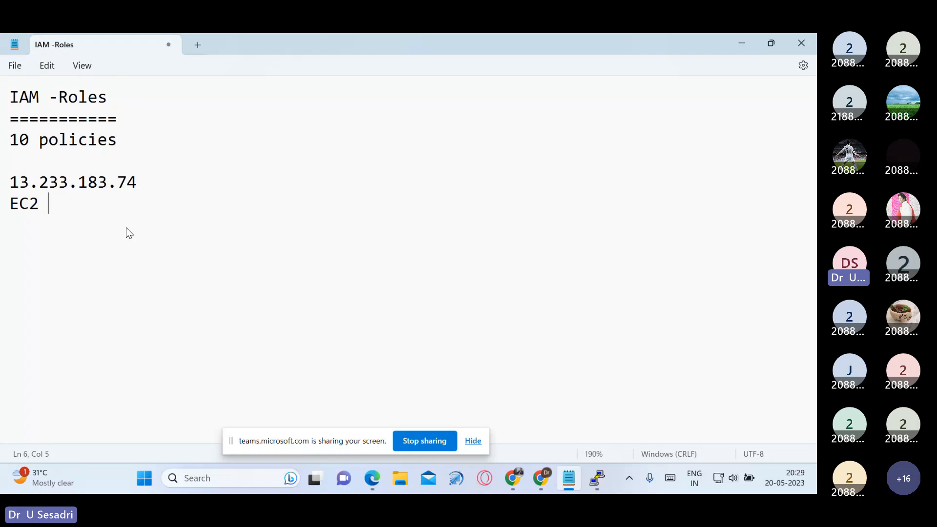
{"action": "key", "text": "Return"}
{"action": "key", "text": "Return"}
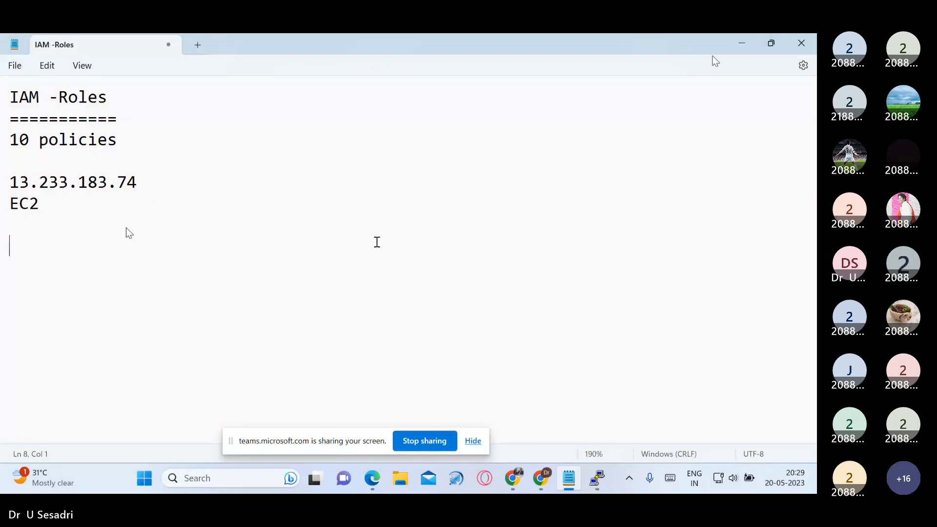
{"action": "type", "text": "Repo"}
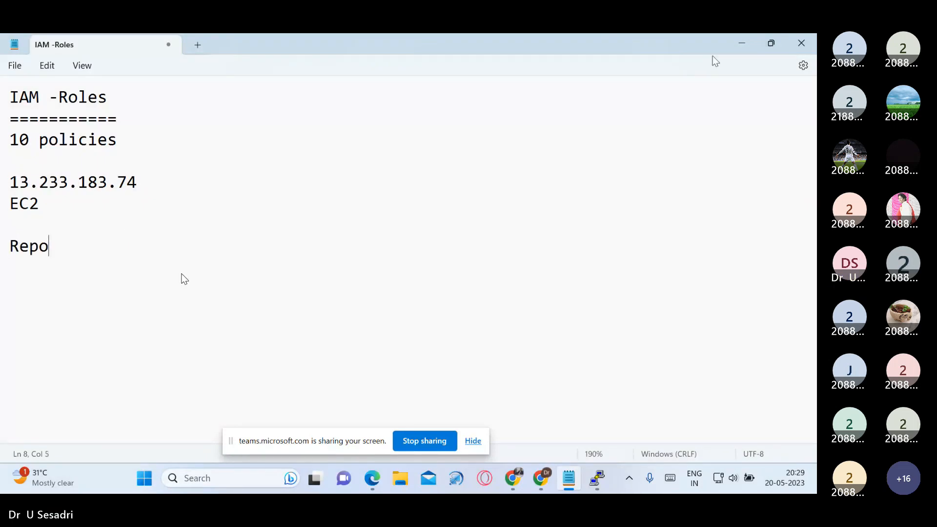
{"action": "type", "text": "rts:"}
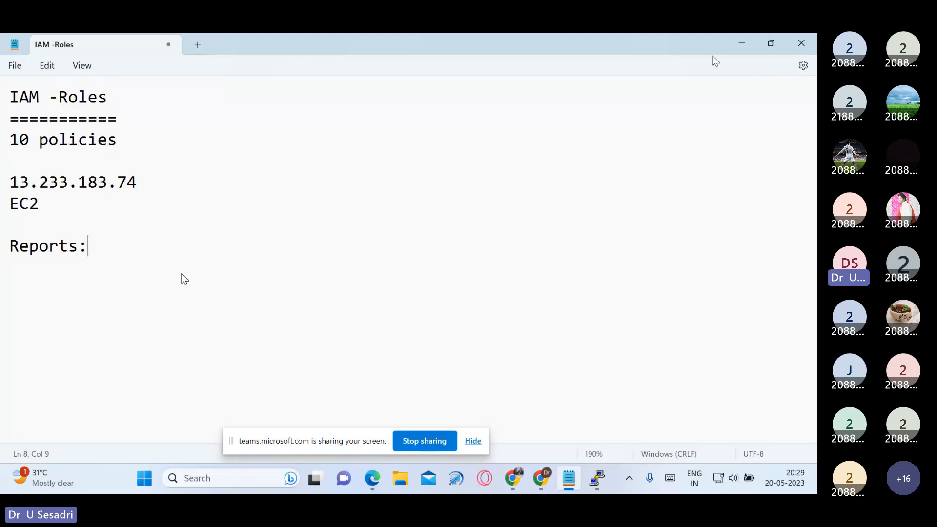
{"action": "key", "text": "Return"}
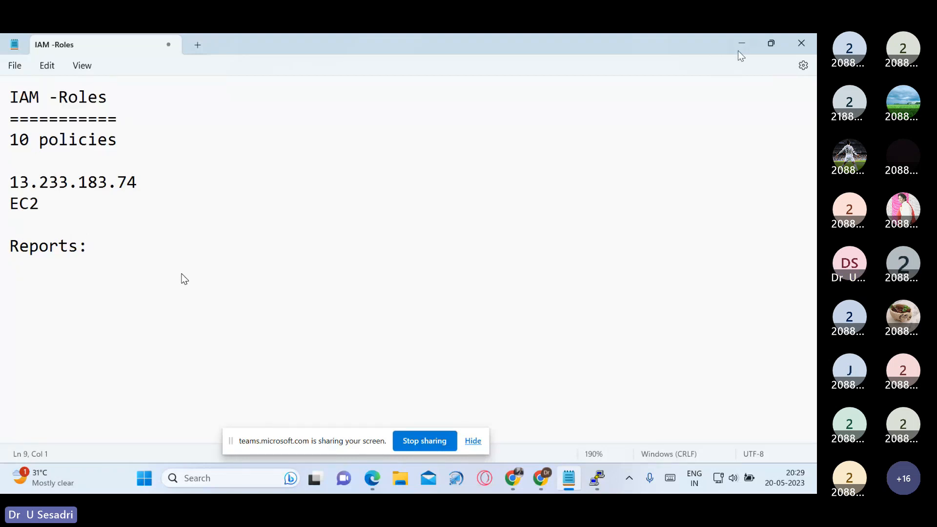
- Switch to the AWS console in the browser, find the IAM service and open its dashboard
{"action": "left_click", "coordinate": [740, 47]}
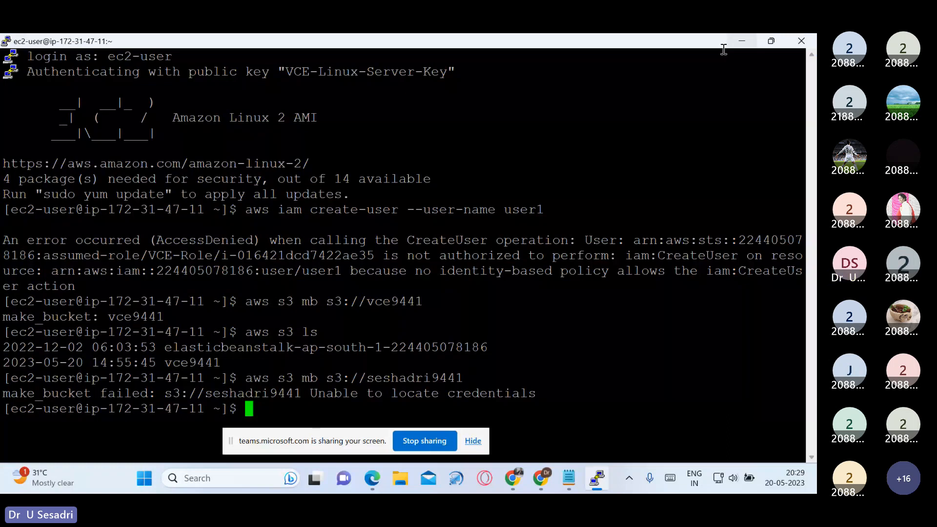
{"action": "left_click", "coordinate": [741, 41]}
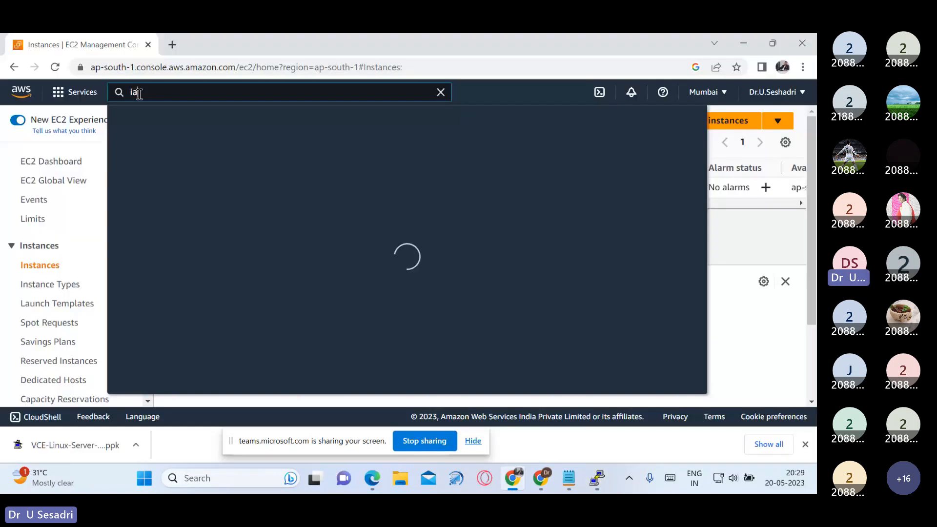
{"action": "type", "text": "m"}
{"action": "left_click", "coordinate": [312, 192]}
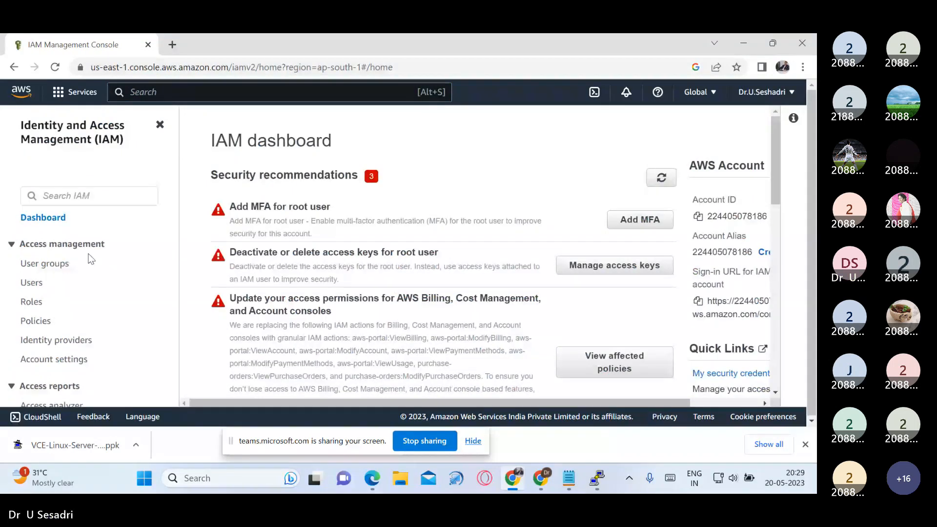
- Download the IAM credentials report from the access reports and open the CSV file in Excel
{"action": "left_click", "coordinate": [19, 244]}
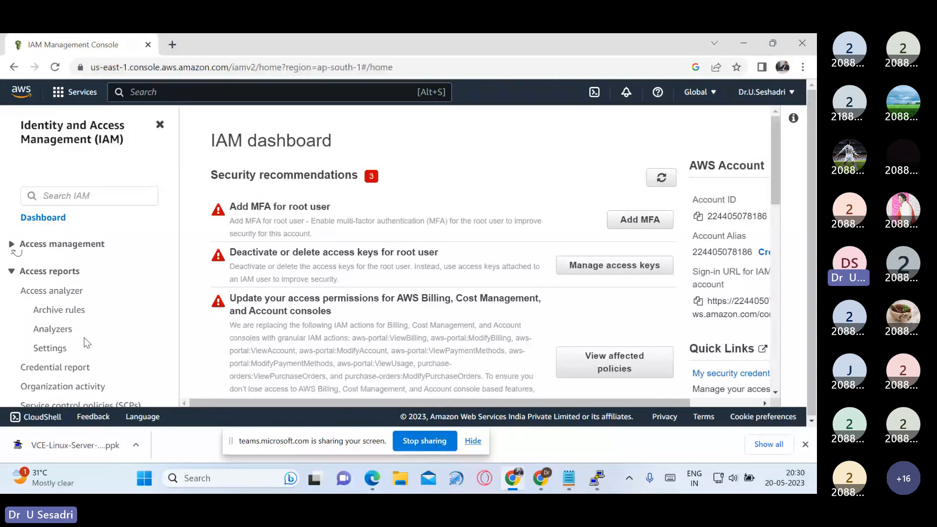
{"action": "left_click", "coordinate": [78, 370]}
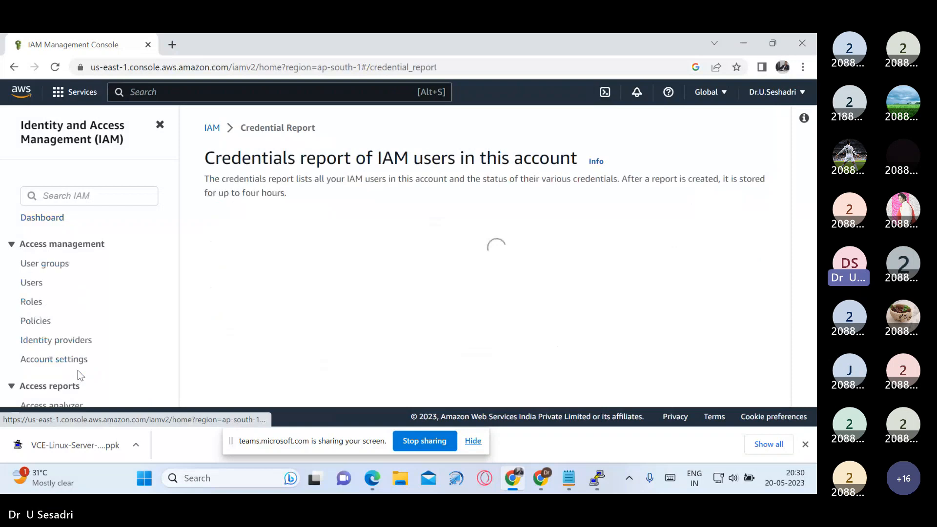
{"action": "left_click", "coordinate": [315, 230]}
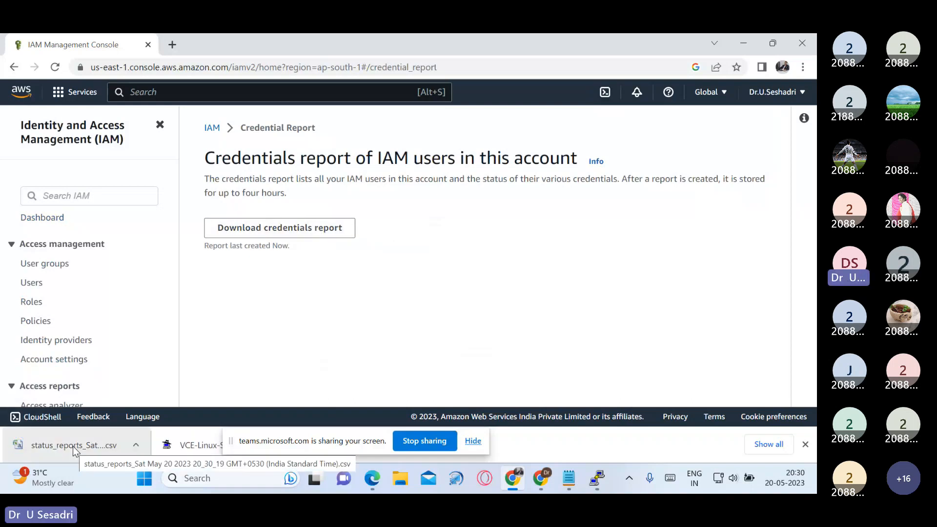
{"action": "left_click", "coordinate": [73, 446]}
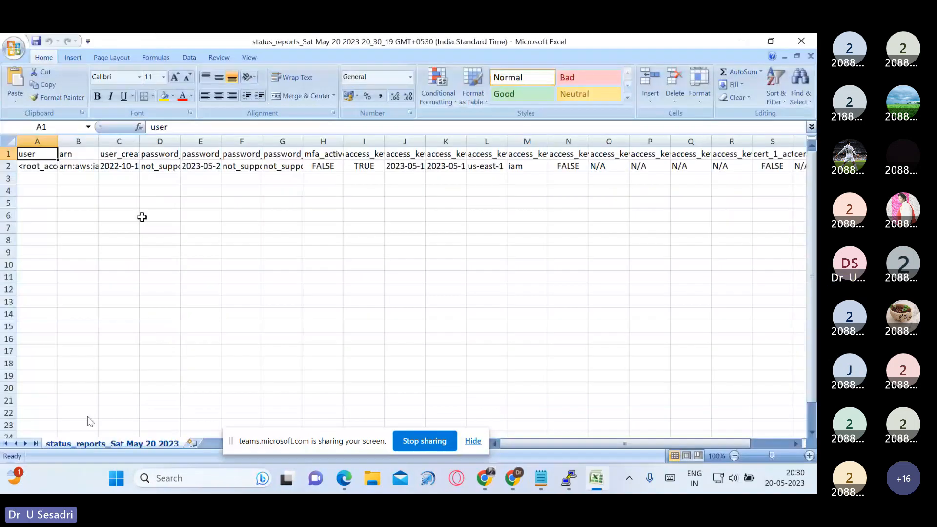
- Widen columns A to E of the credentials report to fit their contents, including the arn and password_last_used columns
{"action": "double_click", "coordinate": [58, 141]}
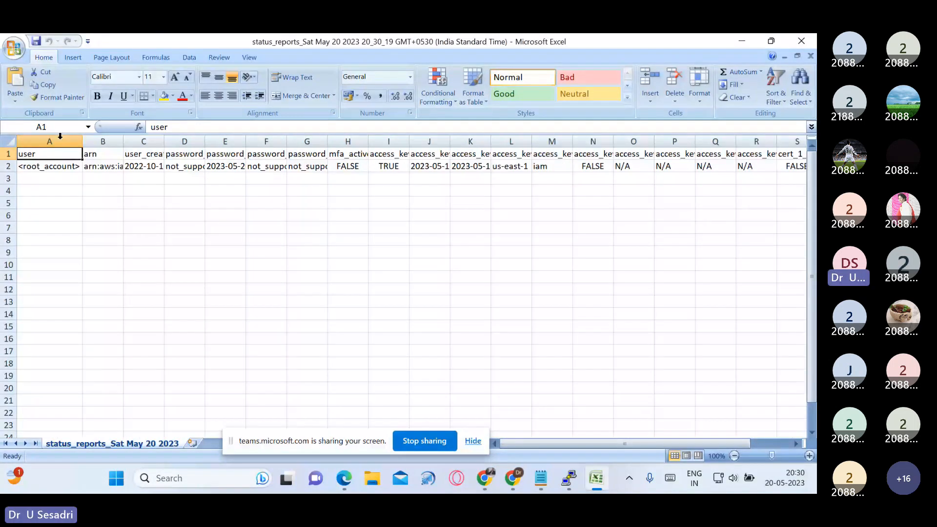
{"action": "double_click", "coordinate": [123, 141]}
{"action": "left_click", "coordinate": [236, 276]}
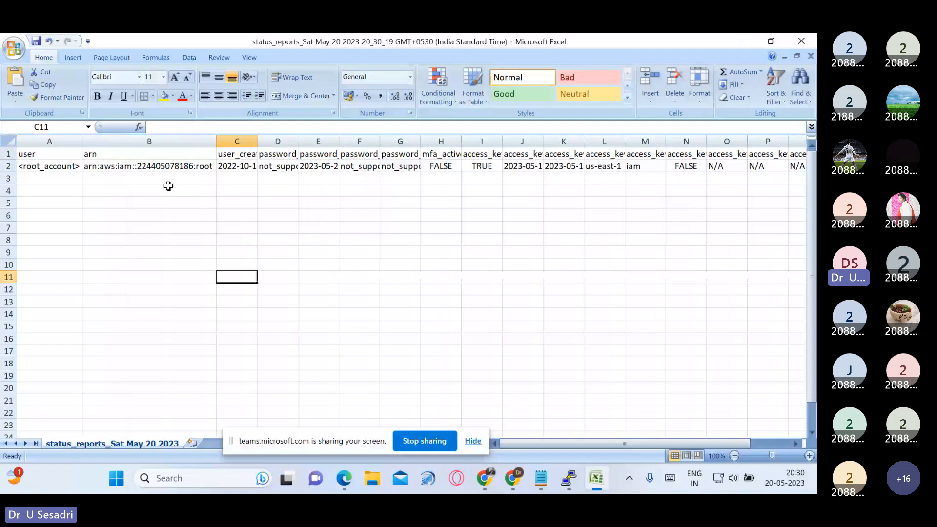
{"action": "left_click", "coordinate": [193, 166]}
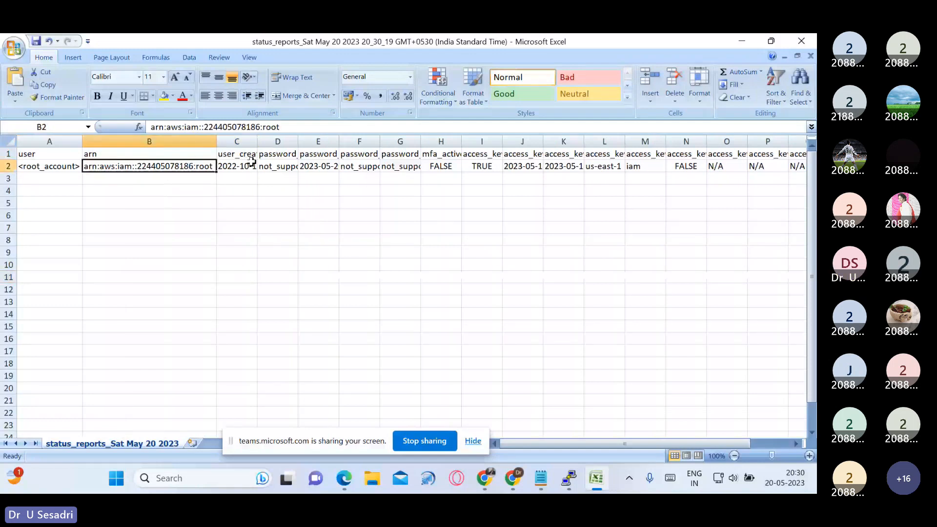
{"action": "double_click", "coordinate": [257, 141]}
{"action": "left_click", "coordinate": [355, 240]}
{"action": "double_click", "coordinate": [370, 141]}
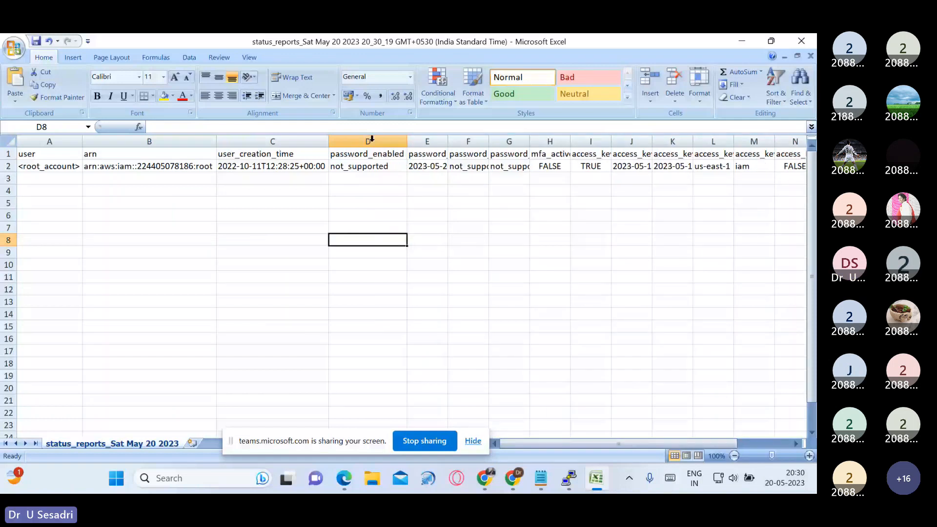
{"action": "double_click", "coordinate": [448, 141]}
{"action": "left_click", "coordinate": [621, 265]}
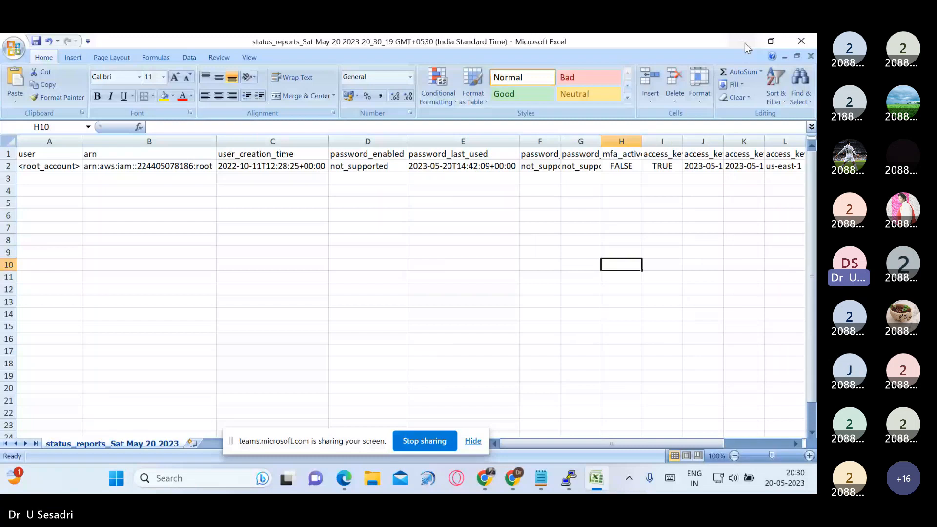
- Switch back to the IAM console, start adding a new user from the Users page and name it user1
{"action": "left_click", "coordinate": [742, 42]}
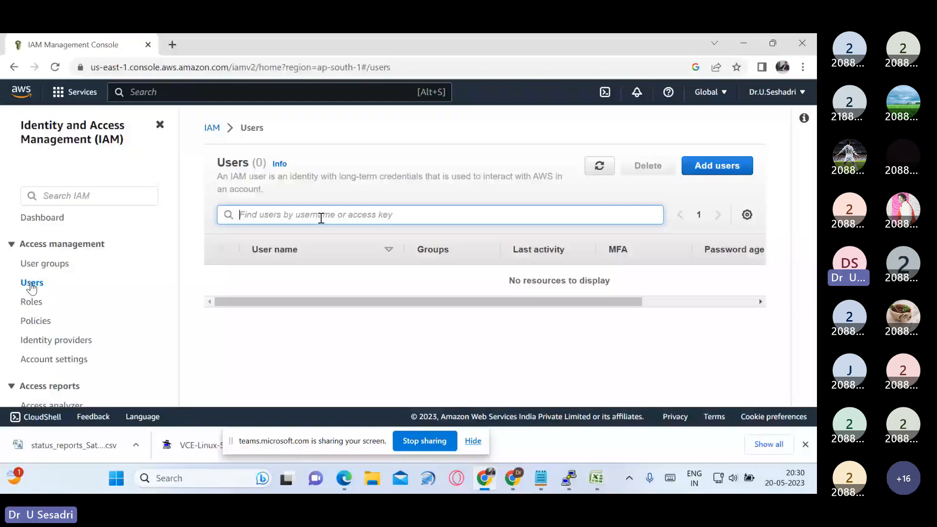
{"action": "left_click", "coordinate": [743, 169]}
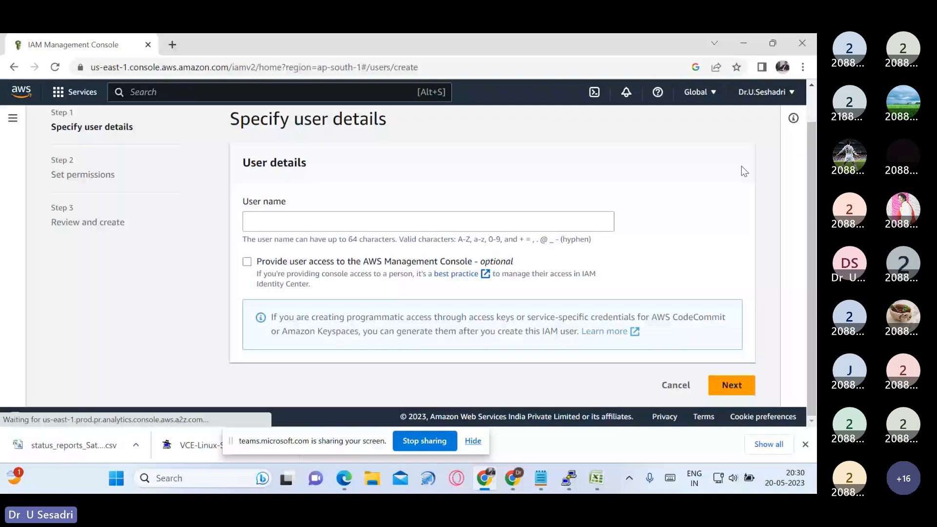
{"action": "left_click", "coordinate": [39, 287]}
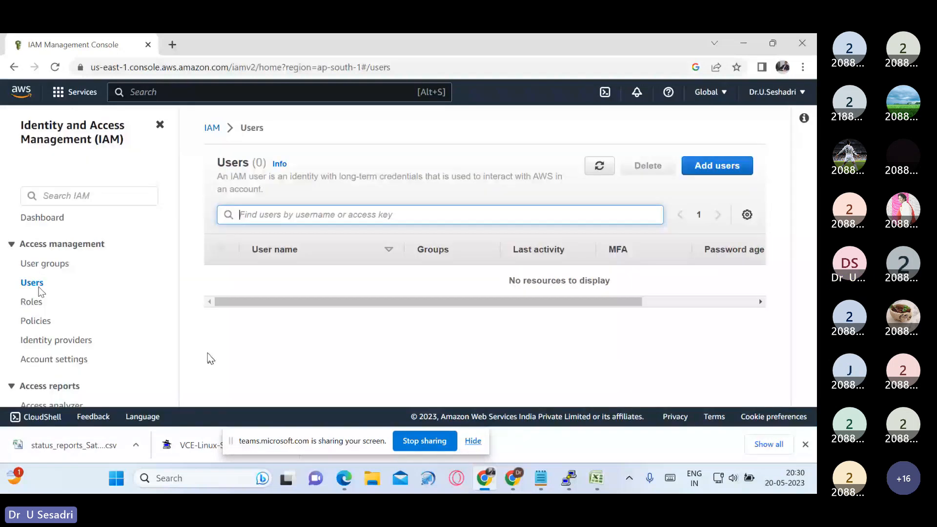
{"action": "left_click", "coordinate": [716, 166]}
{"action": "scroll", "coordinate": [440, 217], "scroll_direction": "down", "scroll_amount": 1}
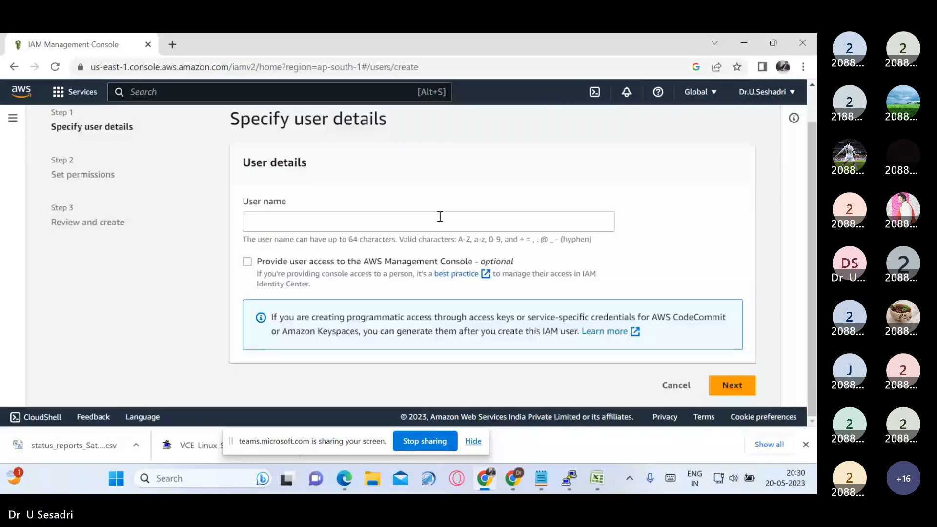
{"action": "left_click", "coordinate": [440, 216]}
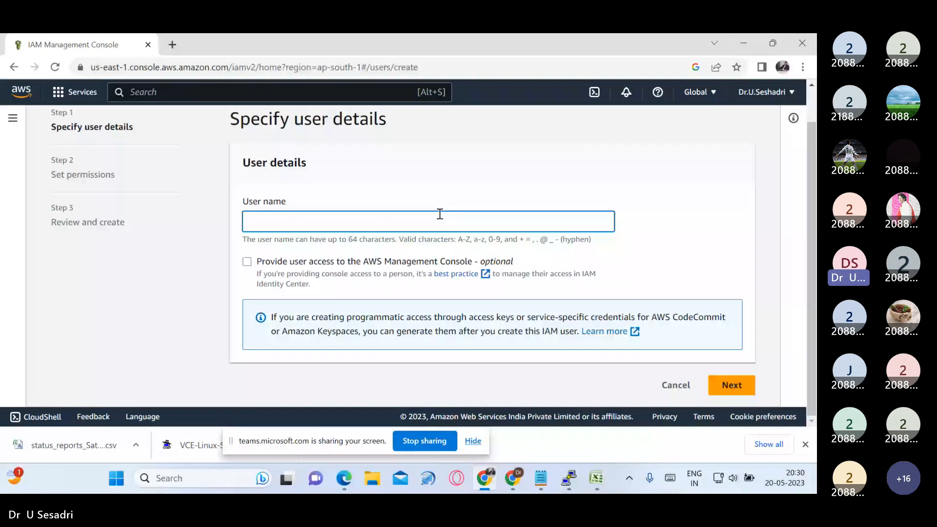
{"action": "type", "text": "u"}
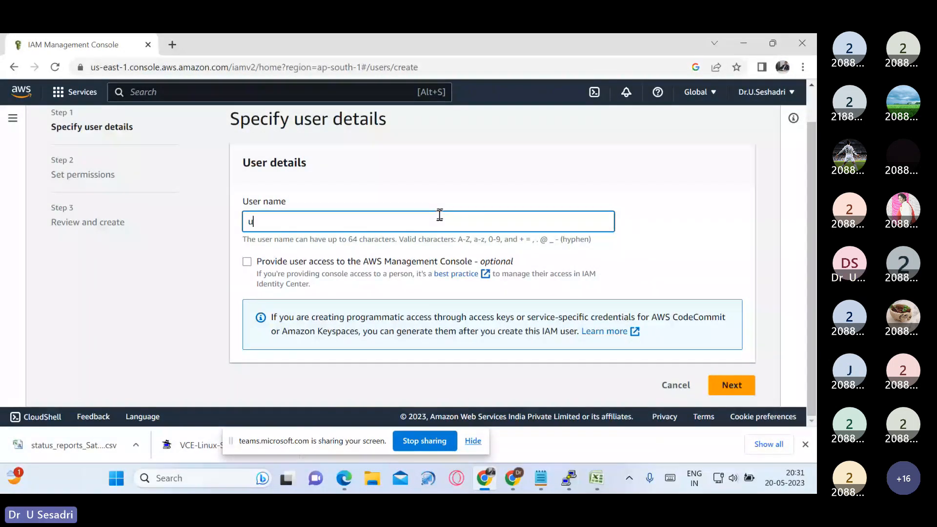
{"action": "type", "text": "se"}
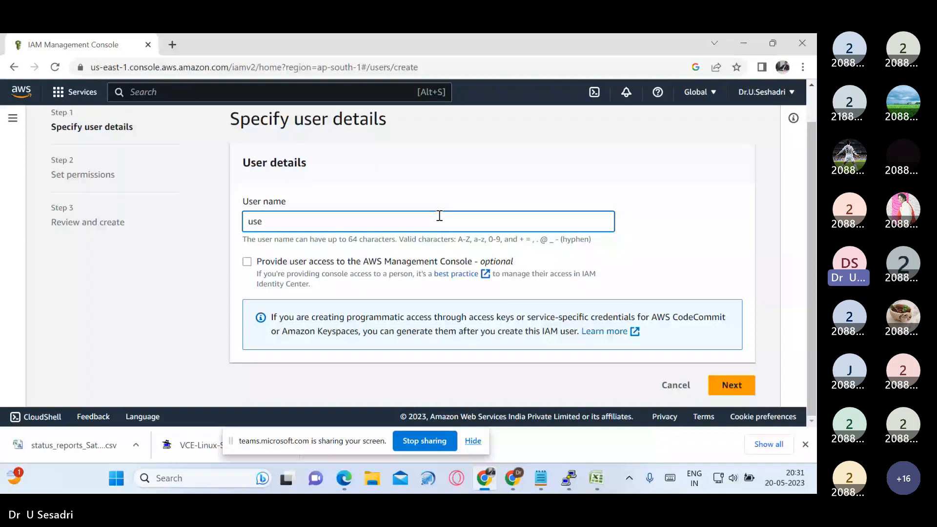
{"action": "type", "text": "r1"}
- Provide user1 with AWS Management Console access and choose the option to create an IAM user
{"action": "left_click", "coordinate": [247, 262]}
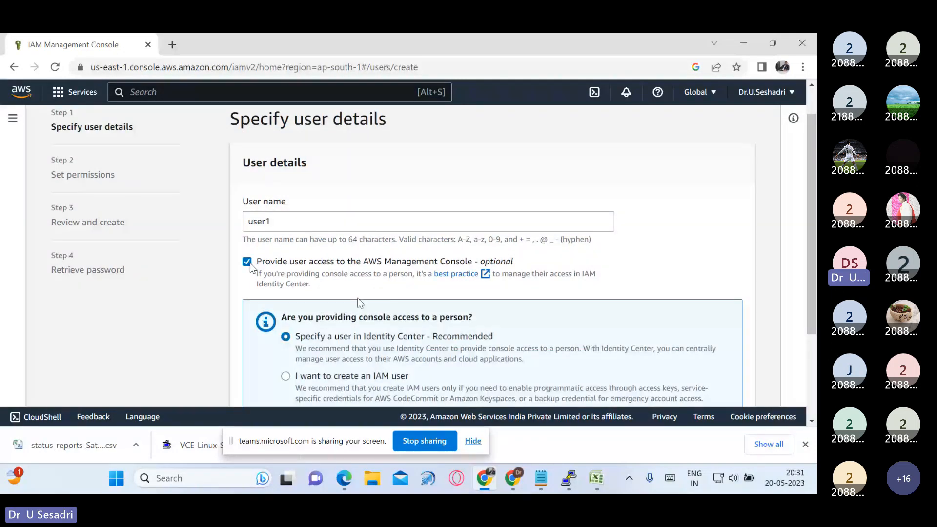
{"action": "scroll", "coordinate": [491, 303], "scroll_direction": "down", "scroll_amount": 1}
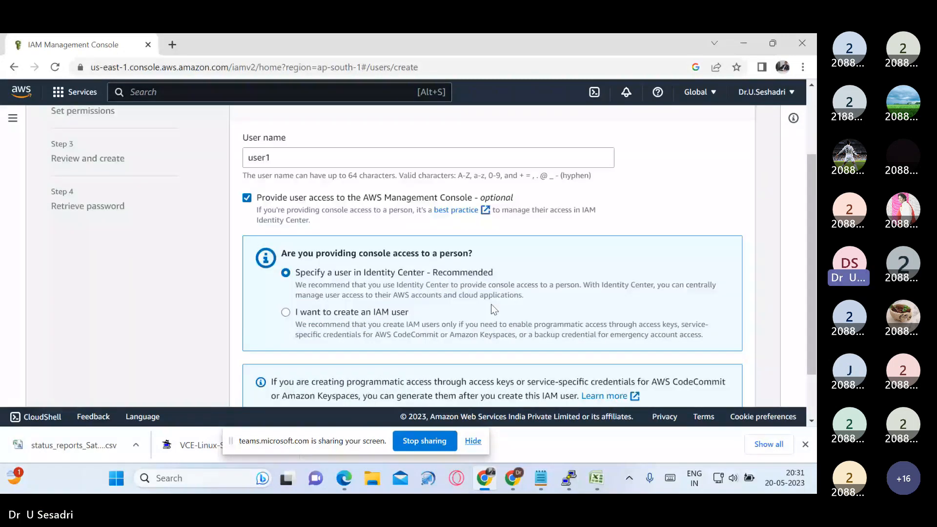
{"action": "scroll", "coordinate": [491, 305], "scroll_direction": "down", "scroll_amount": 1}
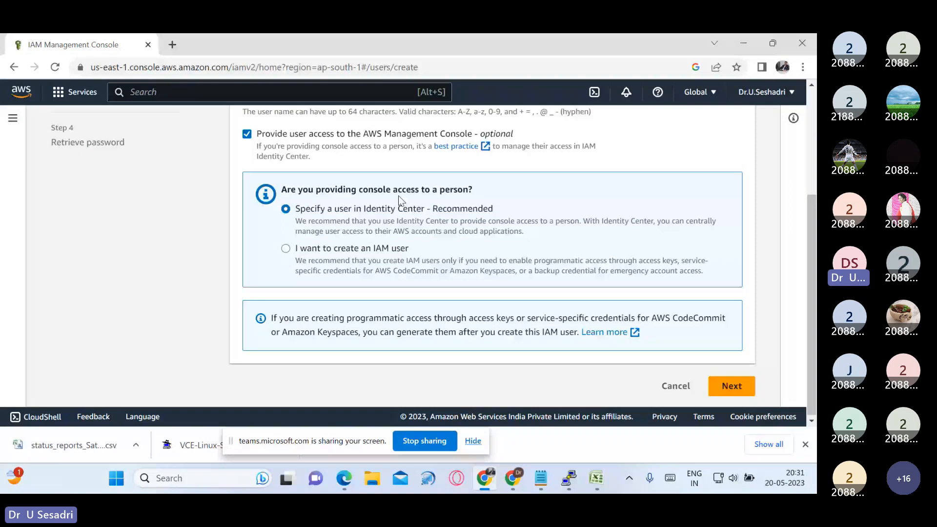
{"action": "left_click", "coordinate": [287, 250]}
- Set a custom console password and show it, turn off the required password change at next sign-in, and proceed to permissions
{"action": "scroll", "coordinate": [290, 259], "scroll_direction": "down", "scroll_amount": 3}
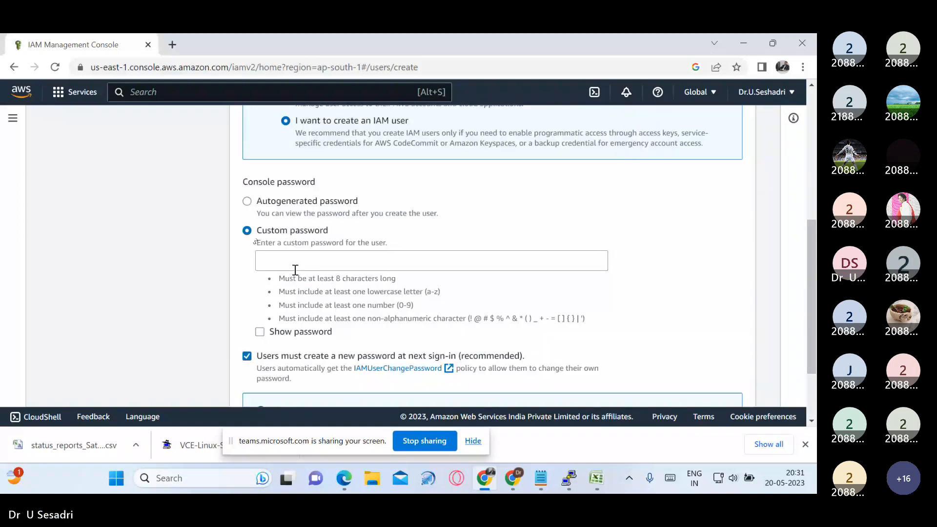
{"action": "left_click", "coordinate": [295, 266]}
{"action": "type", "text": "a"}
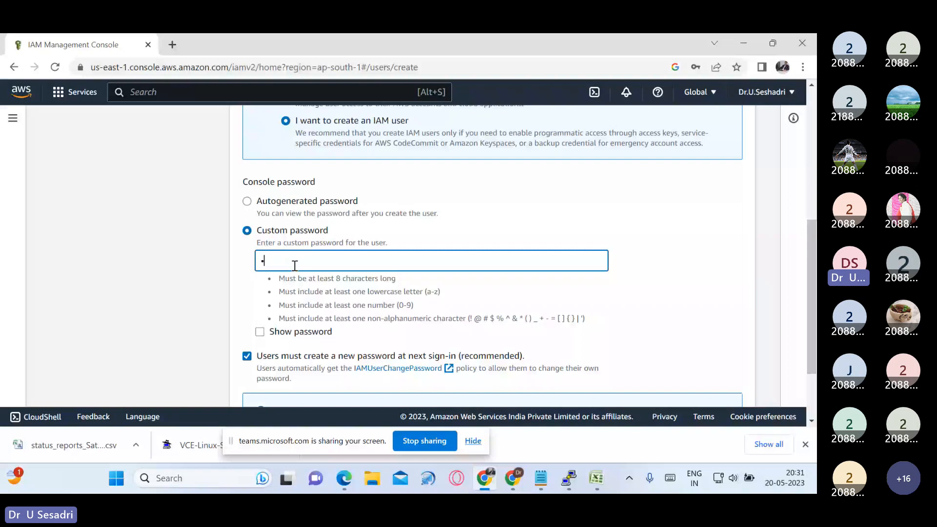
{"action": "type", "text": "•••••••"}
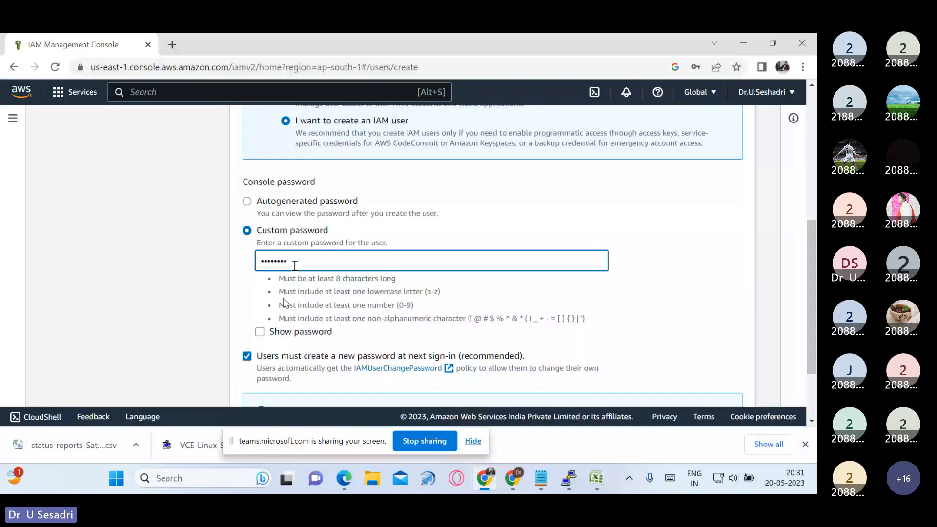
{"action": "left_click", "coordinate": [259, 332]}
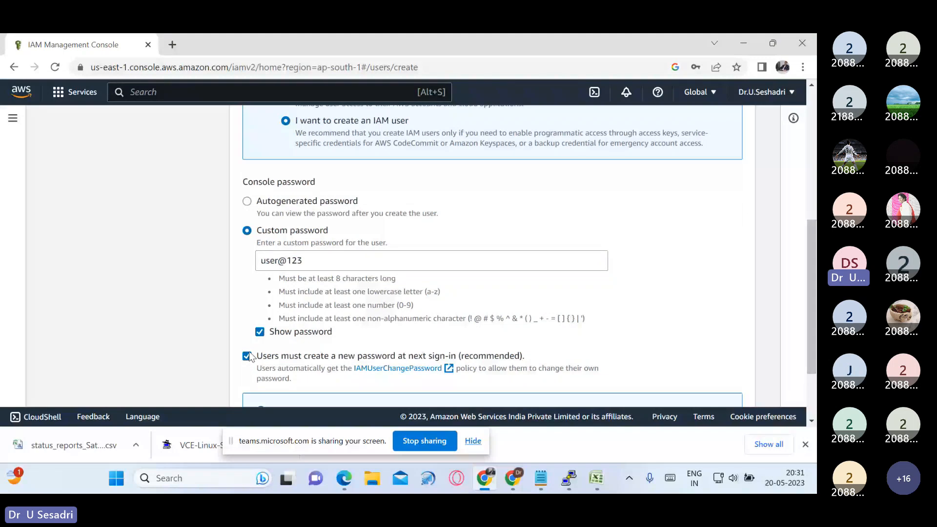
{"action": "left_click", "coordinate": [247, 355]}
{"action": "scroll", "coordinate": [619, 338], "scroll_direction": "down", "scroll_amount": 2}
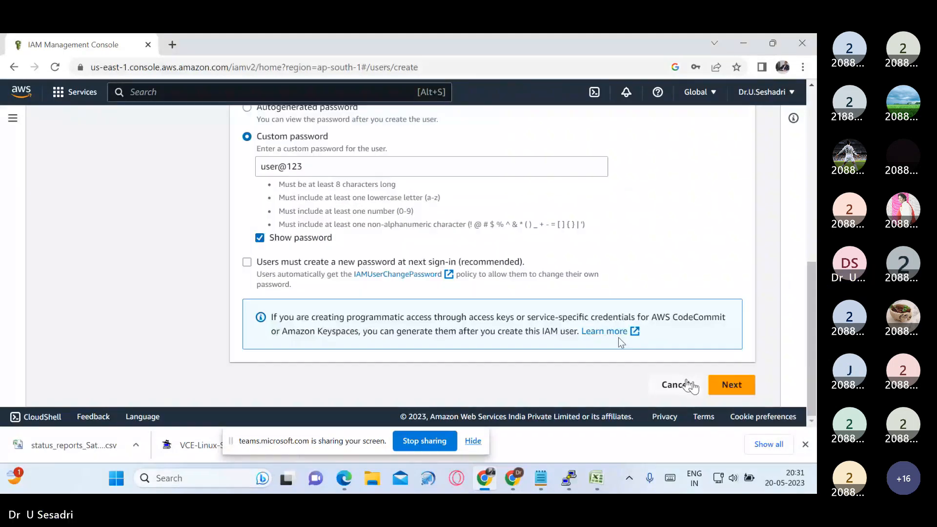
{"action": "left_click", "coordinate": [732, 384]}
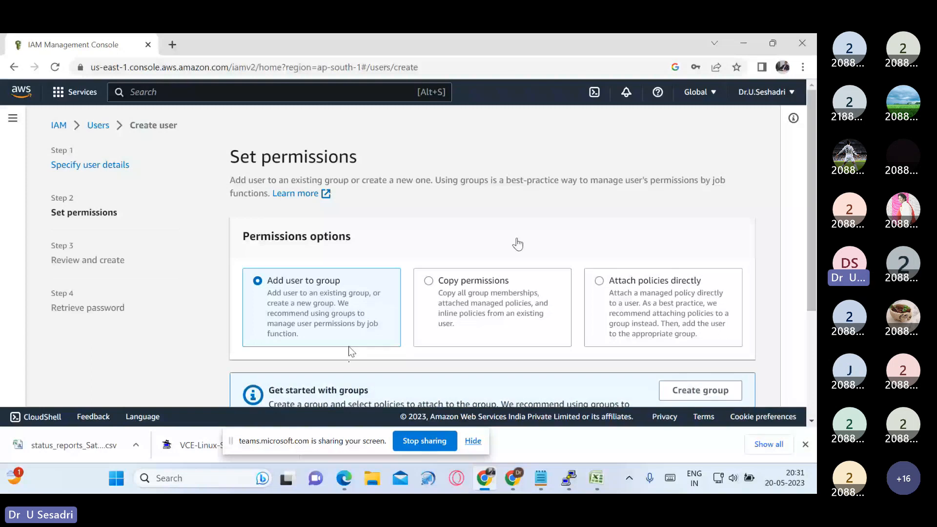
- Attach policies directly, searching for s3full, select AmazonS3FullAccess for user1 and proceed to the review
{"action": "left_click", "coordinate": [600, 285]}
{"action": "scroll", "coordinate": [601, 287], "scroll_direction": "down", "scroll_amount": 4}
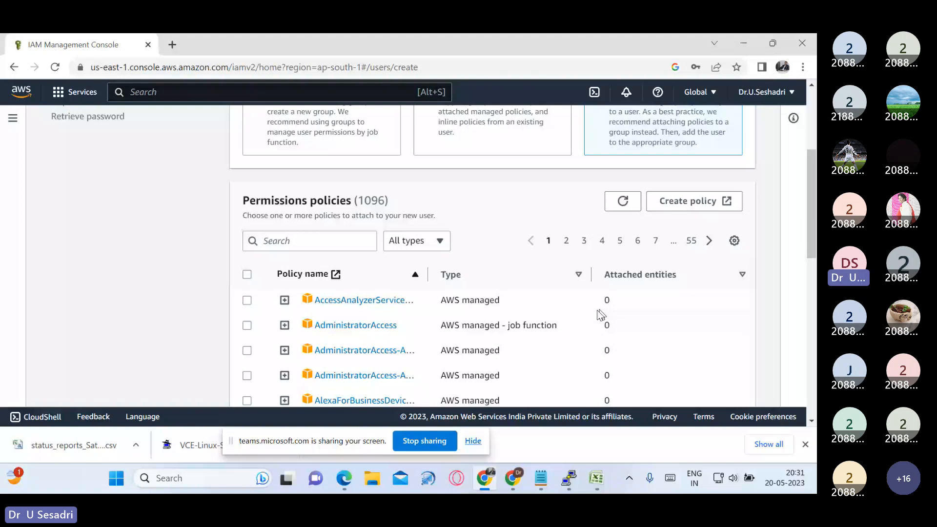
{"action": "left_click", "coordinate": [355, 247]}
{"action": "type", "text": "s"}
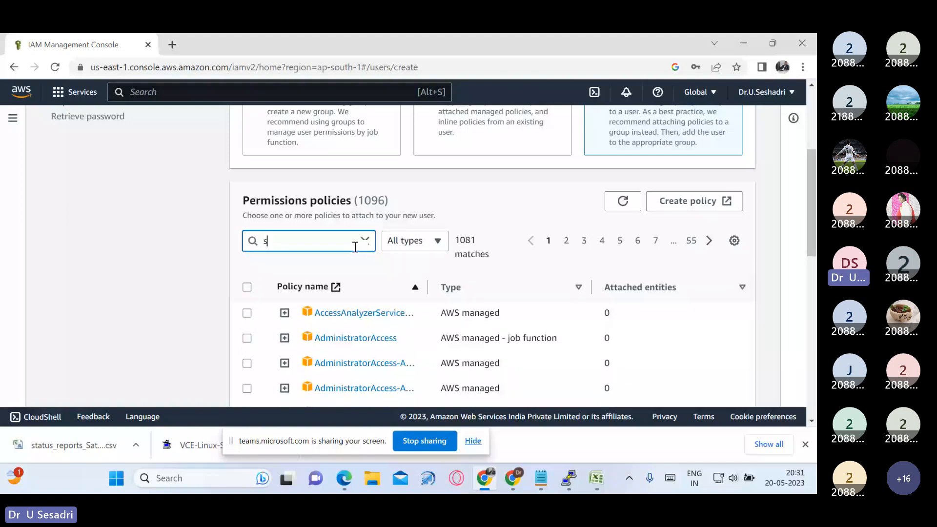
{"action": "type", "text": "3full"}
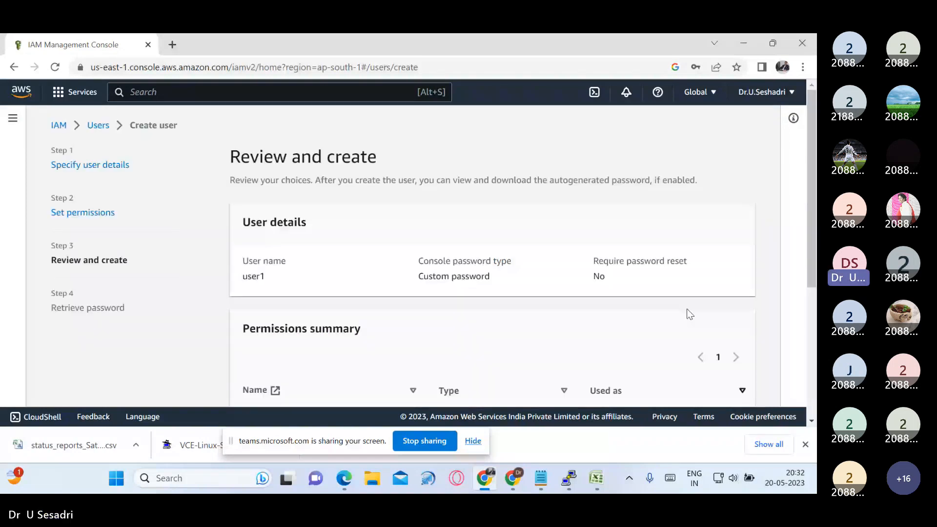
- Create user1 and return to the users list, continuing without viewing or downloading the console password
{"action": "scroll", "coordinate": [688, 312], "scroll_direction": "down", "scroll_amount": 5}
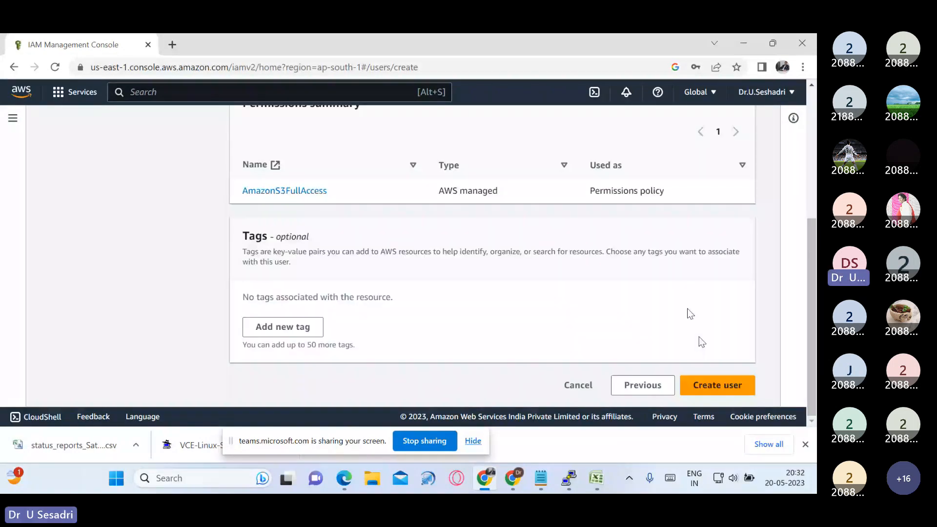
{"action": "left_click", "coordinate": [685, 378]}
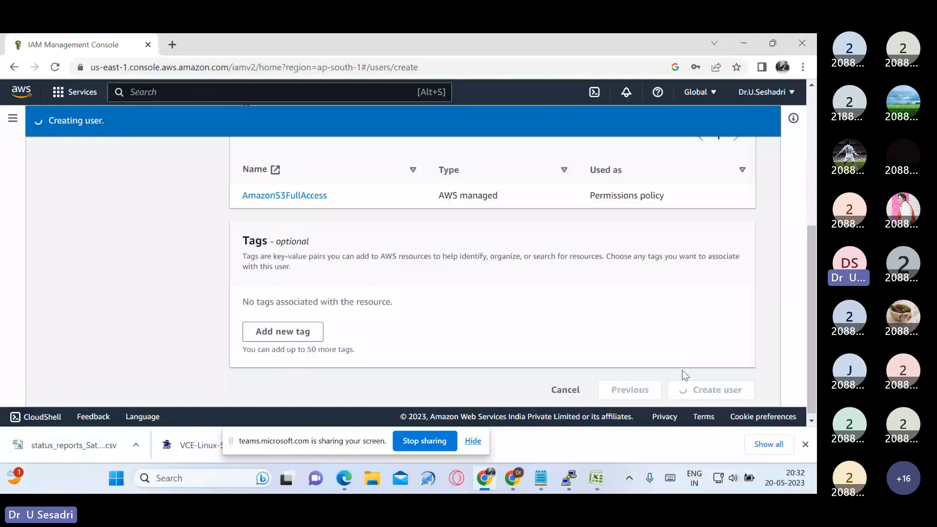
{"action": "left_click", "coordinate": [690, 390]}
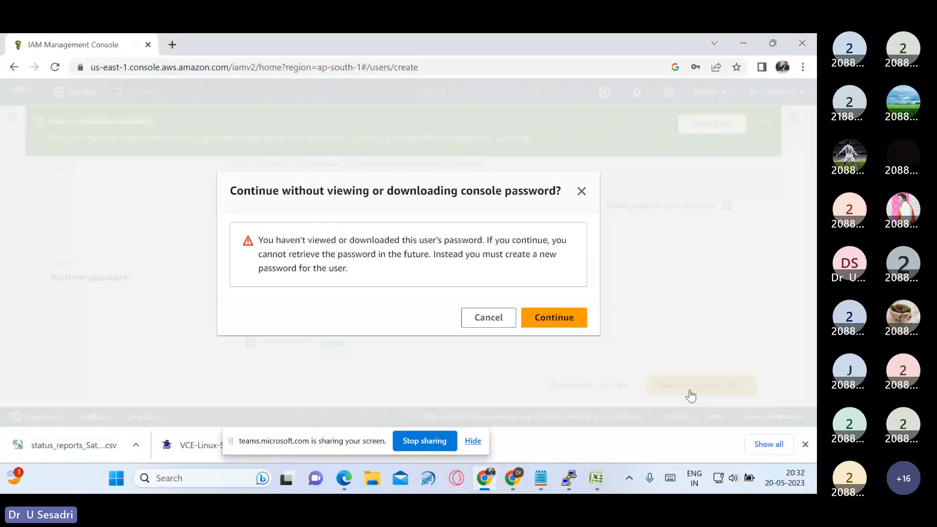
{"action": "left_click", "coordinate": [566, 324]}
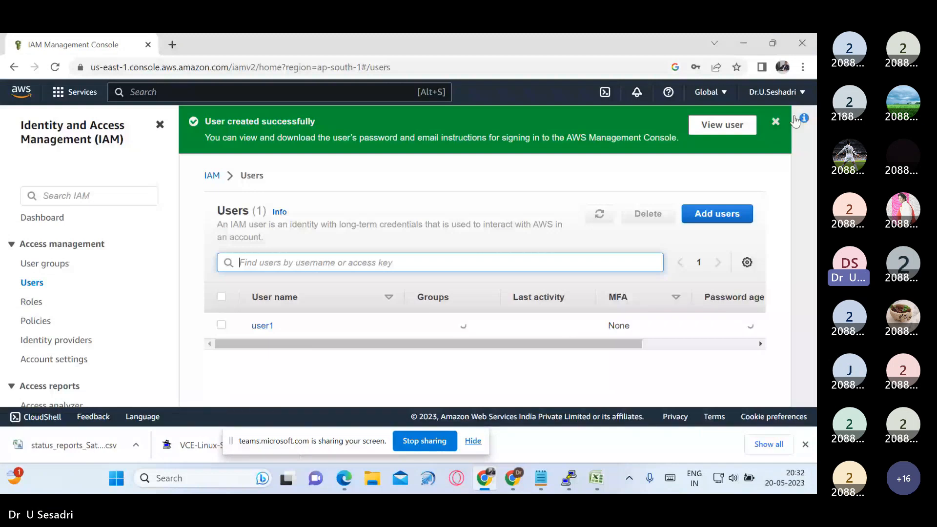
- Start adding the IAM user user2 with AWS Management Console access and choose a custom console password
{"action": "left_click", "coordinate": [776, 122]}
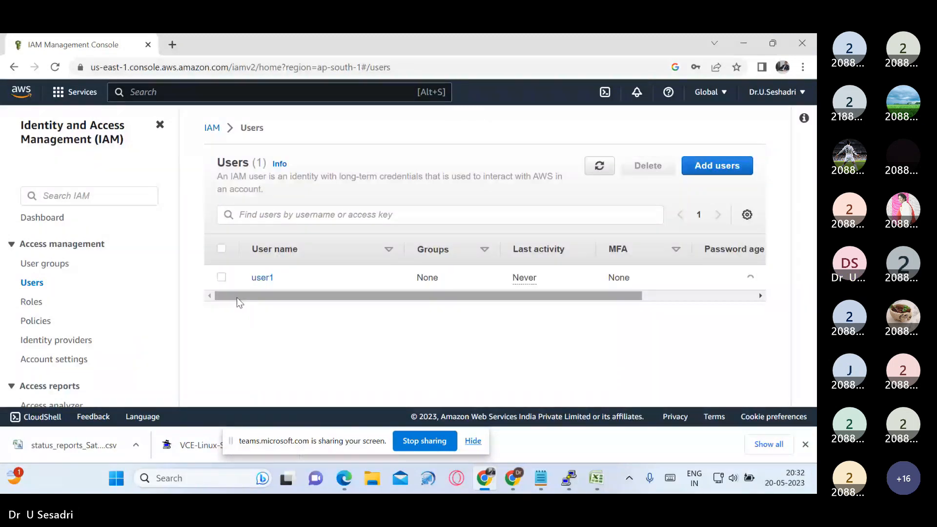
{"action": "left_click", "coordinate": [723, 174]}
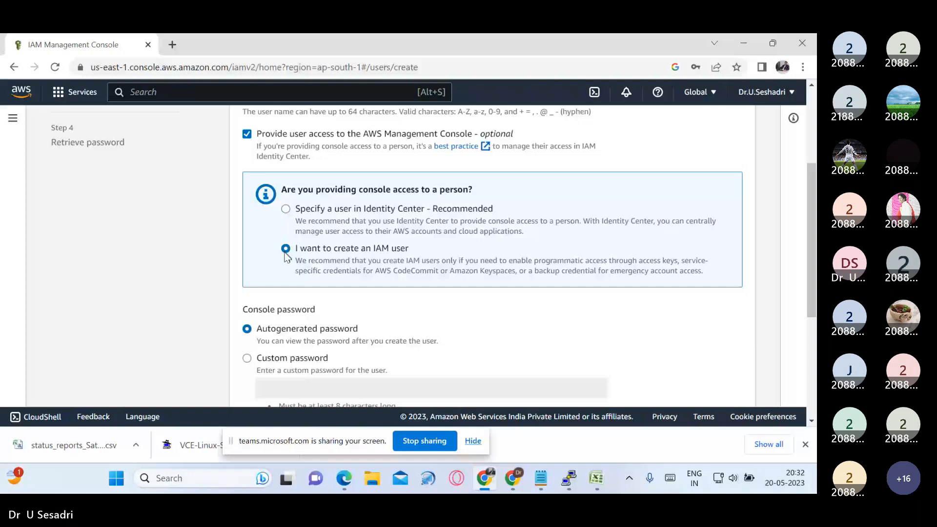
{"action": "scroll", "coordinate": [285, 257], "scroll_direction": "down", "scroll_amount": 3}
{"action": "left_click", "coordinate": [247, 230]}
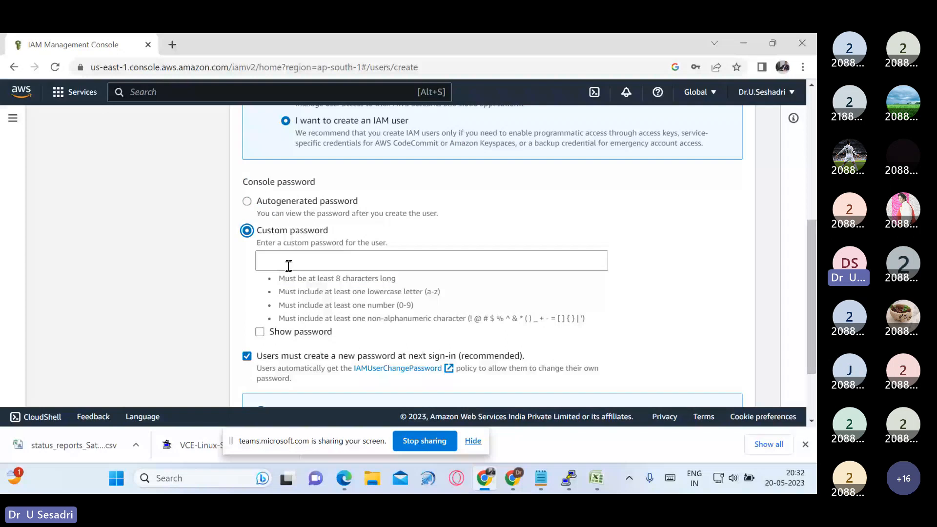
- Enter user2's custom console password and show it, turn off the required password change at next sign-in, and proceed to permissions
{"action": "left_click", "coordinate": [288, 265]}
{"action": "type", "text": "••••••••"}
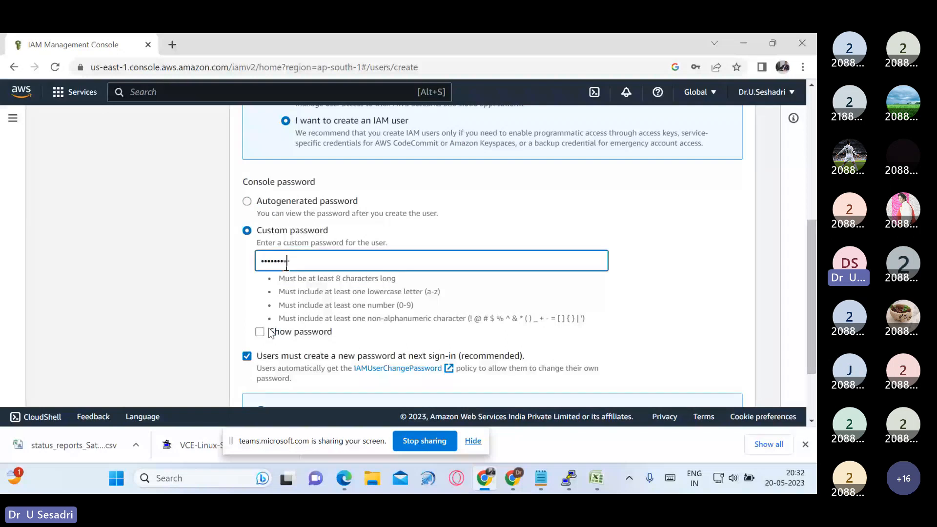
{"action": "left_click", "coordinate": [261, 332]}
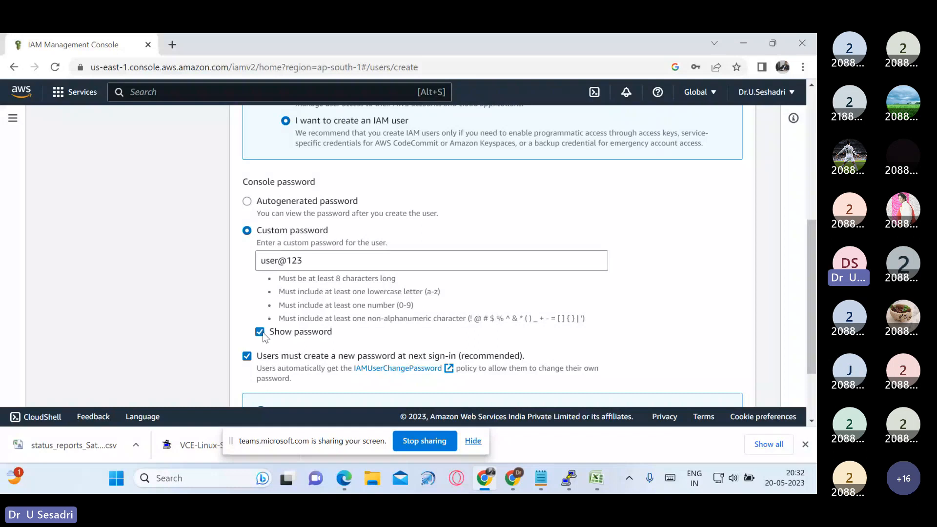
{"action": "left_click", "coordinate": [247, 356]}
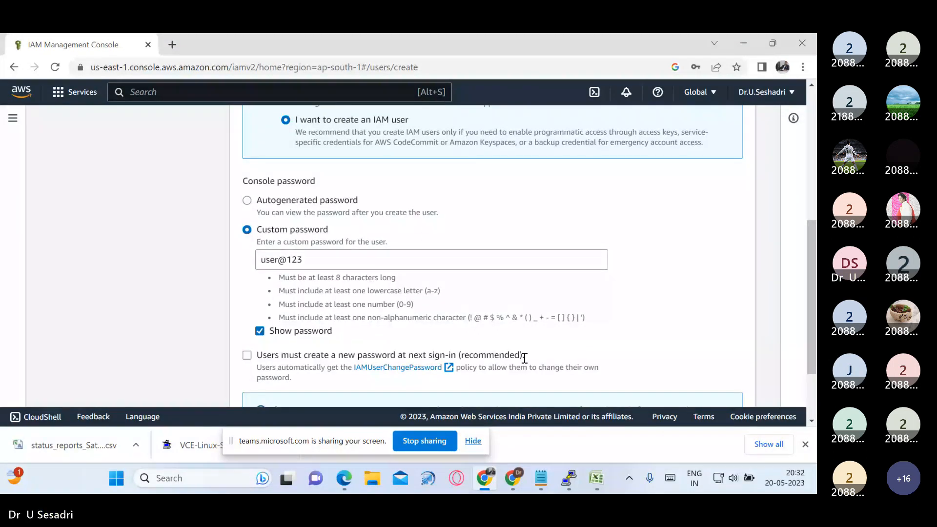
{"action": "scroll", "coordinate": [524, 358], "scroll_direction": "down", "scroll_amount": 2}
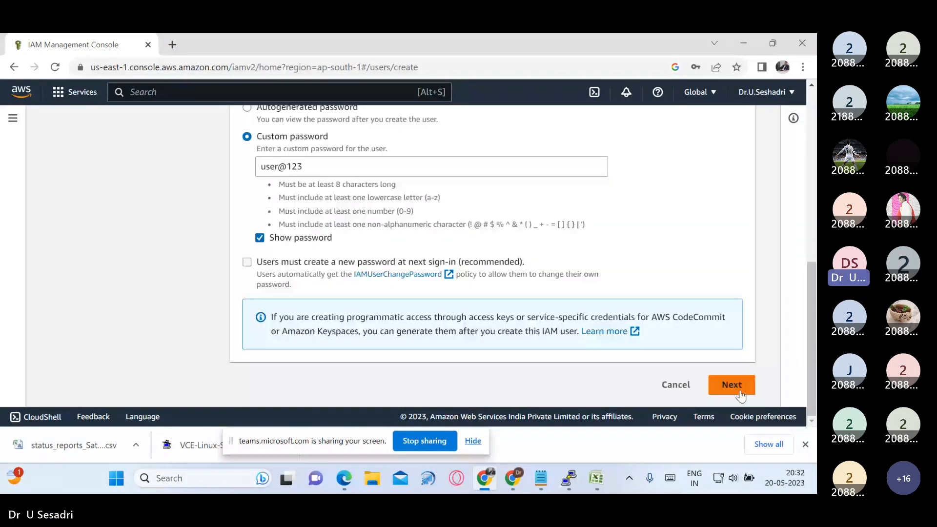
{"action": "left_click", "coordinate": [740, 393]}
- Attach policies directly, searching for ec2full, select AmazonEC2FullAccess for user2 and proceed to the review
{"action": "left_click", "coordinate": [600, 282]}
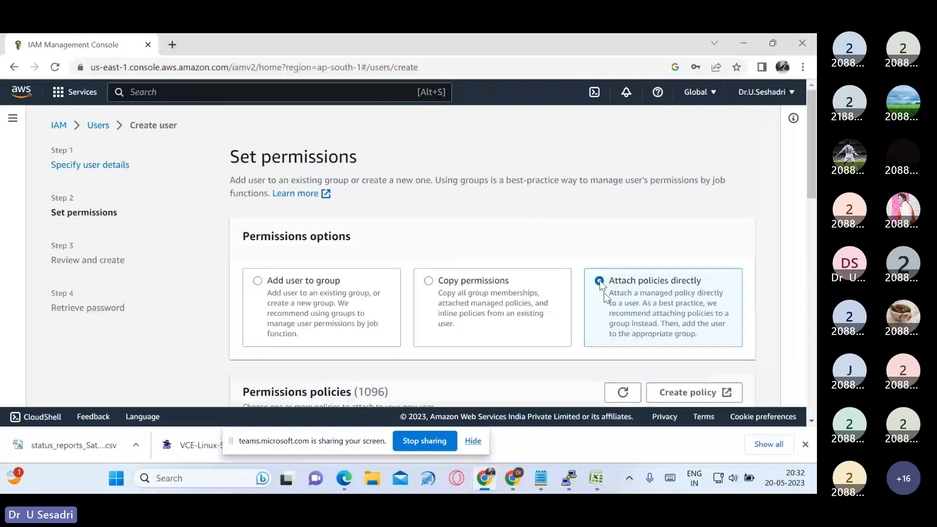
{"action": "scroll", "coordinate": [347, 243], "scroll_direction": "down", "scroll_amount": 4}
{"action": "left_click", "coordinate": [347, 242]}
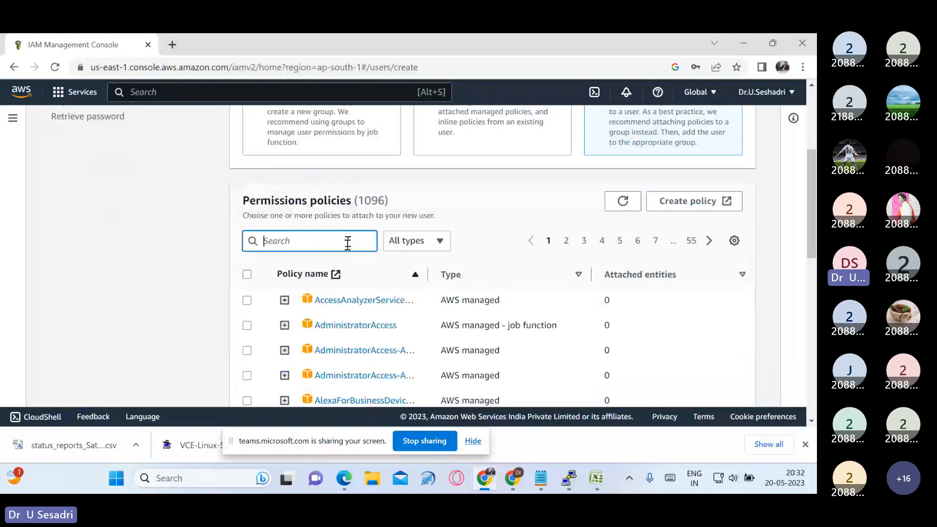
{"action": "type", "text": "e"}
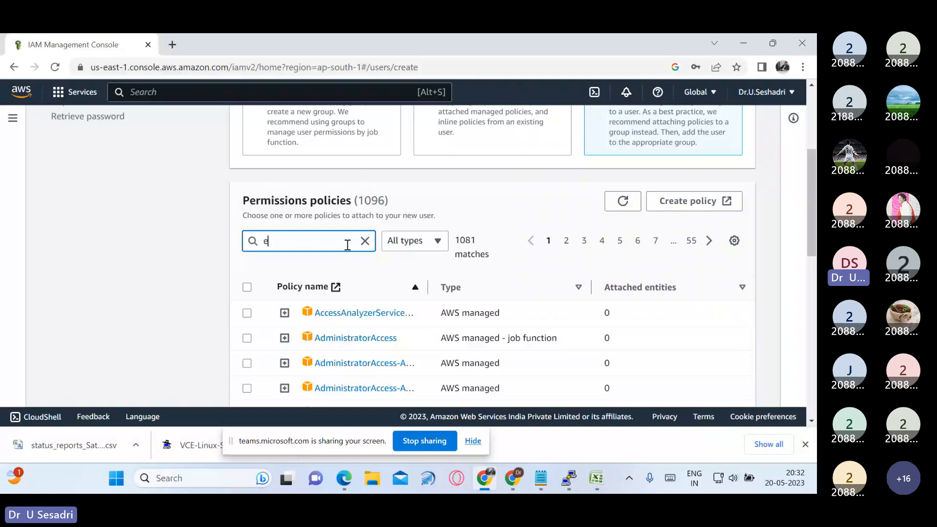
{"action": "type", "text": "c2full"}
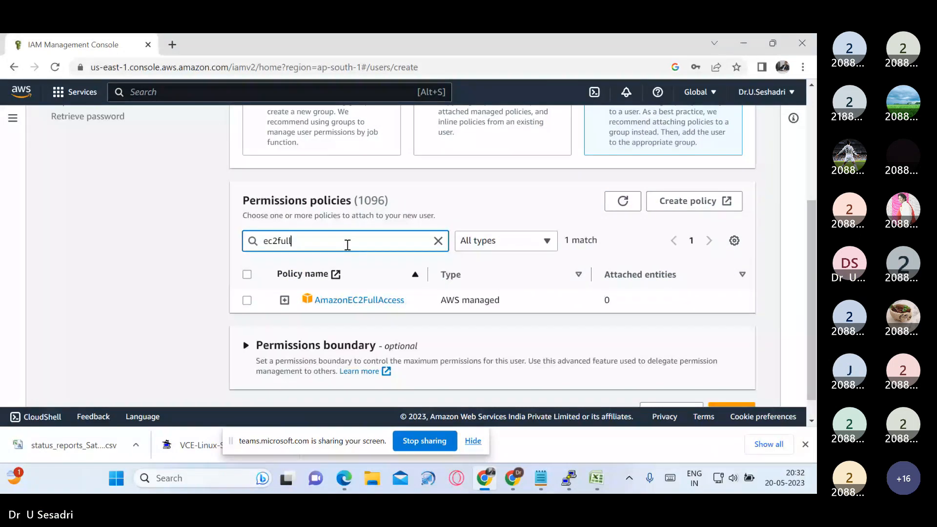
{"action": "left_click", "coordinate": [247, 300]}
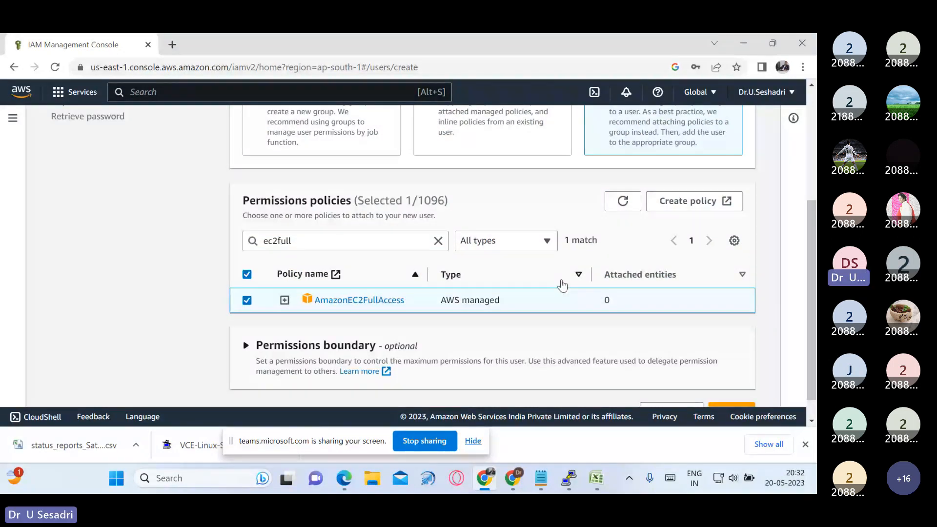
{"action": "scroll", "coordinate": [562, 284], "scroll_direction": "down", "scroll_amount": 2}
{"action": "left_click", "coordinate": [723, 392]}
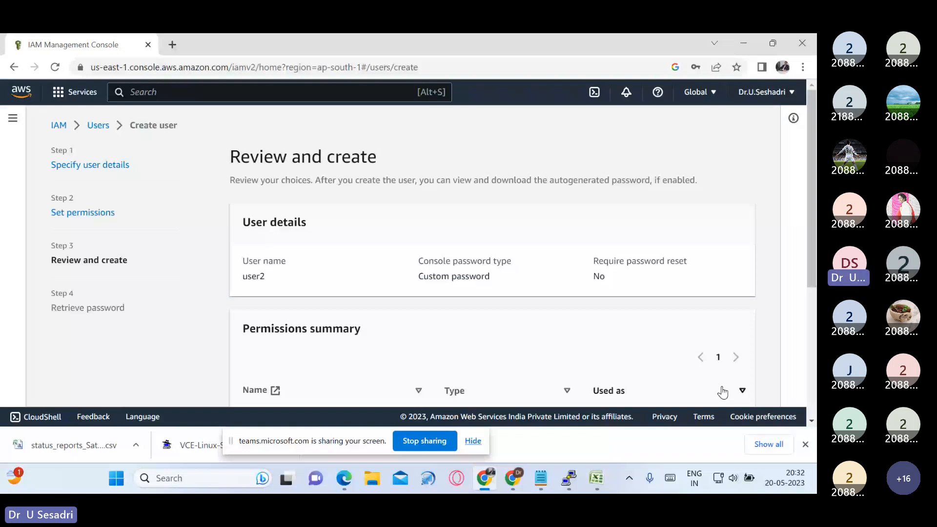
- Create user2 and return to the users list, continuing without viewing or downloading the console password
{"action": "scroll", "coordinate": [722, 392], "scroll_direction": "down", "scroll_amount": 5}
{"action": "left_click", "coordinate": [723, 389]}
{"action": "left_click", "coordinate": [717, 385]}
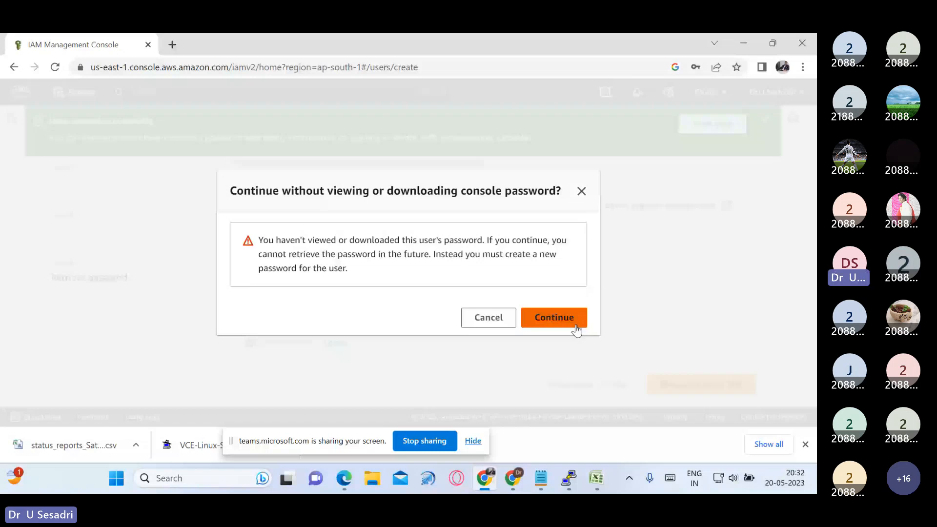
{"action": "left_click", "coordinate": [575, 326]}
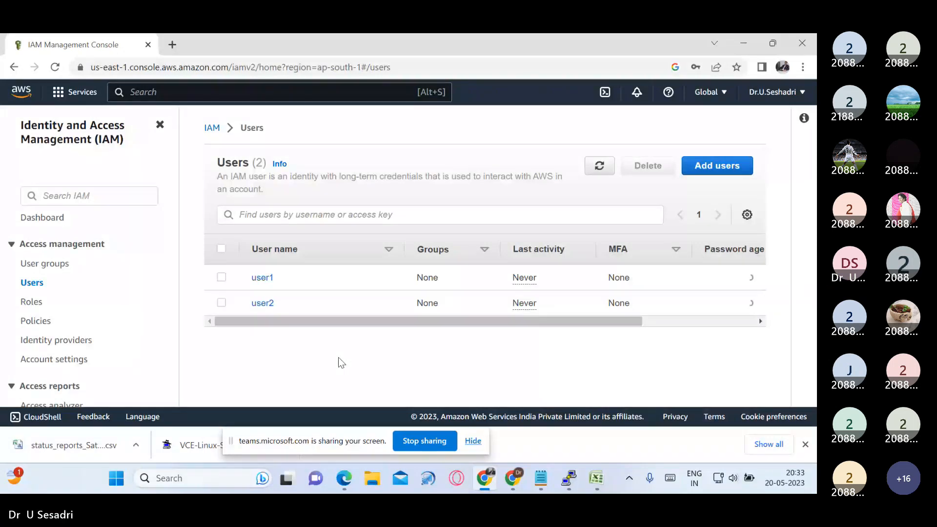
- Download the IAM credentials report, open the CSV in Excel to check its listed users, and close it
{"action": "left_click", "coordinate": [12, 245]}
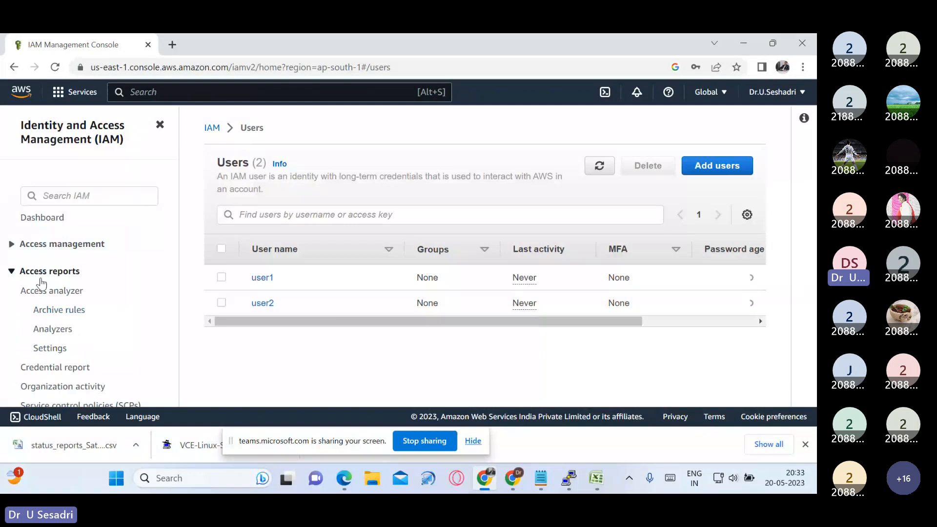
{"action": "left_click", "coordinate": [75, 372]}
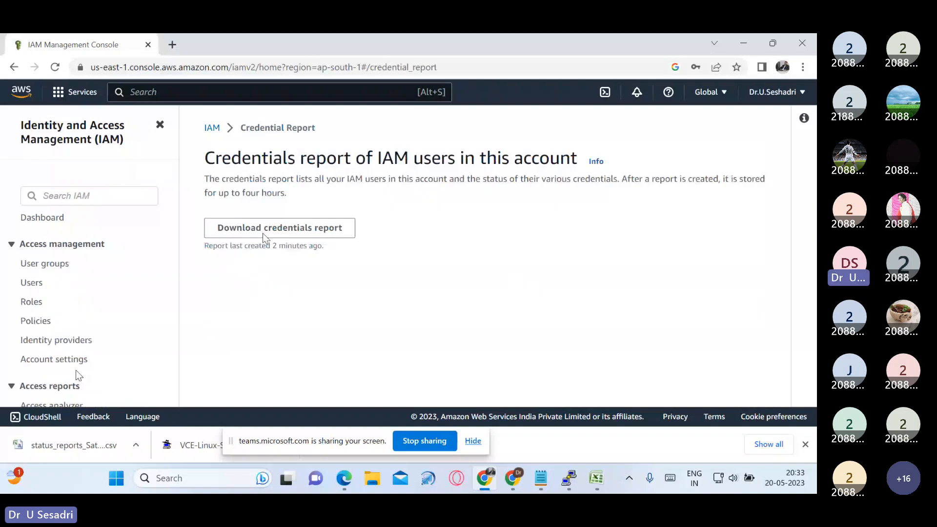
{"action": "left_click", "coordinate": [272, 231]}
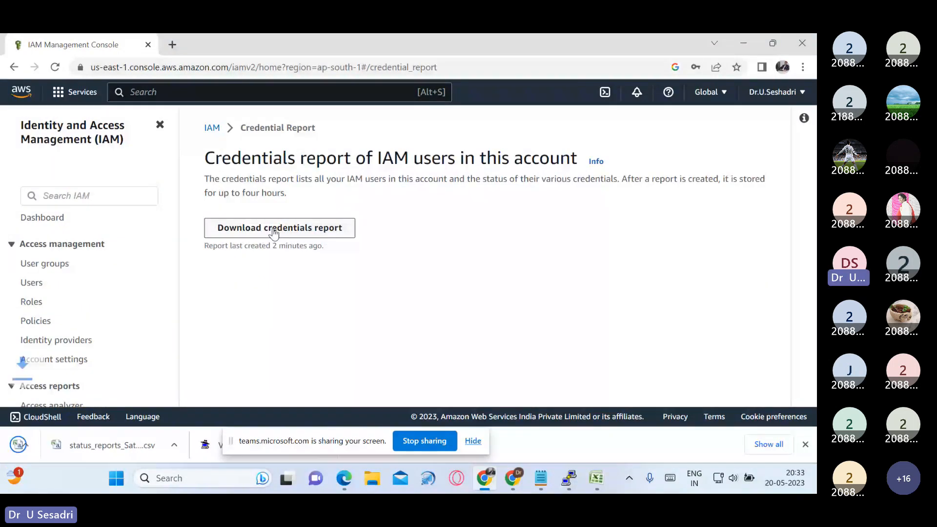
{"action": "left_click", "coordinate": [72, 446]}
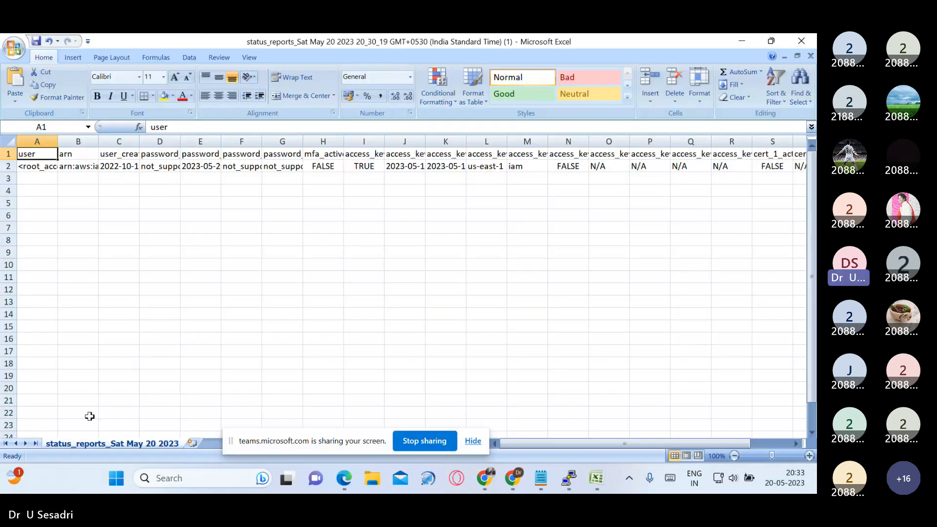
{"action": "left_click", "coordinate": [801, 41]}
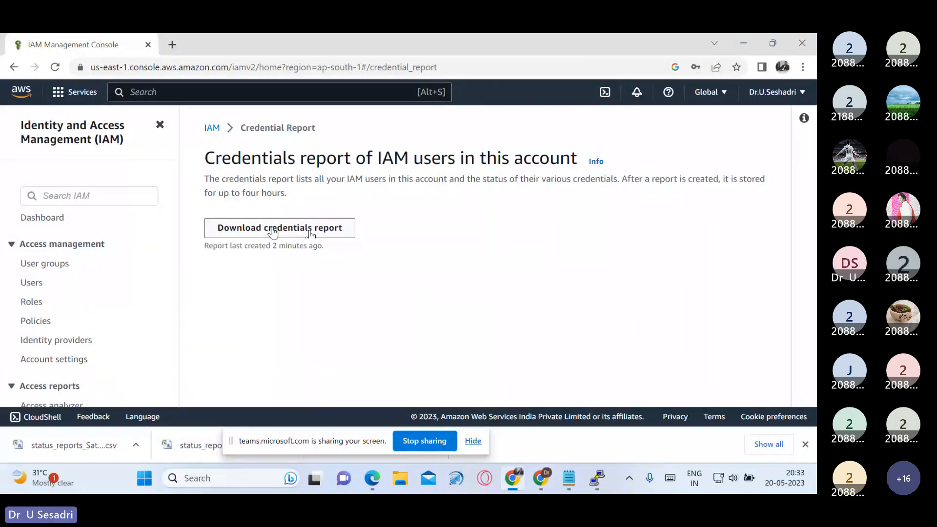
- Reload the Credential Report page, download the credentials report again and open the new CSV in Excel
{"action": "key", "text": "F5"}
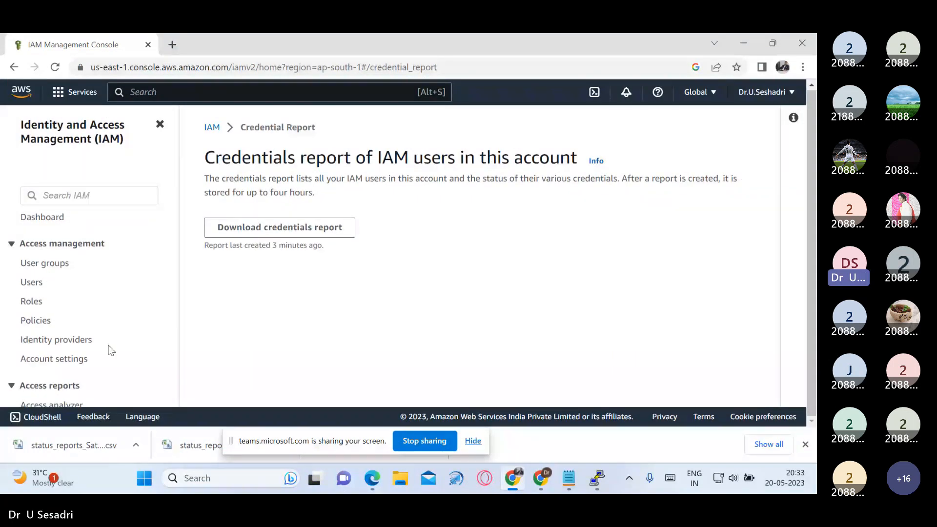
{"action": "left_click", "coordinate": [15, 243]}
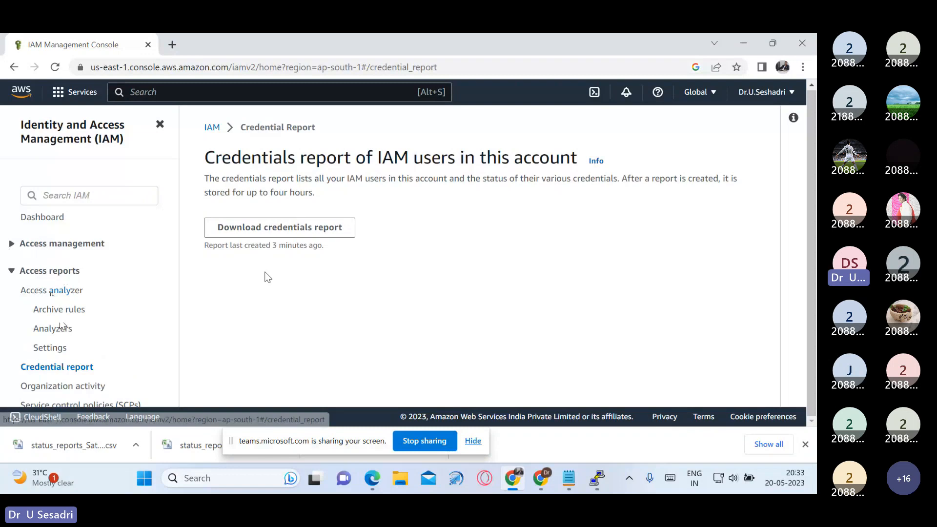
{"action": "left_click", "coordinate": [324, 226]}
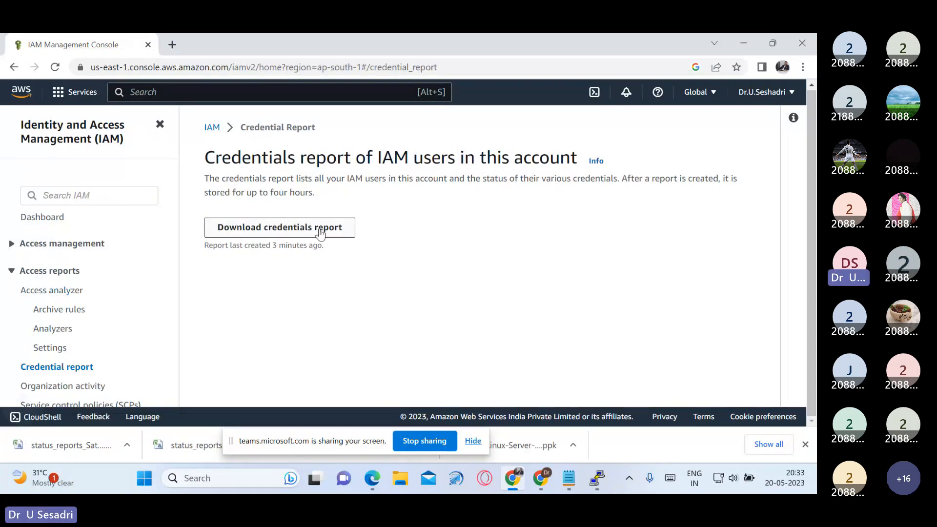
{"action": "left_click", "coordinate": [109, 449]}
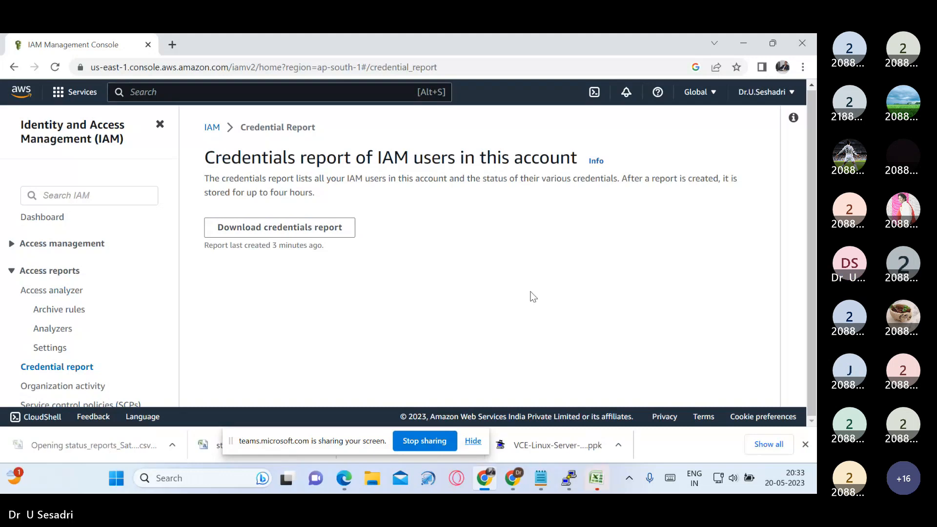
{"action": "left_click", "coordinate": [603, 480]}
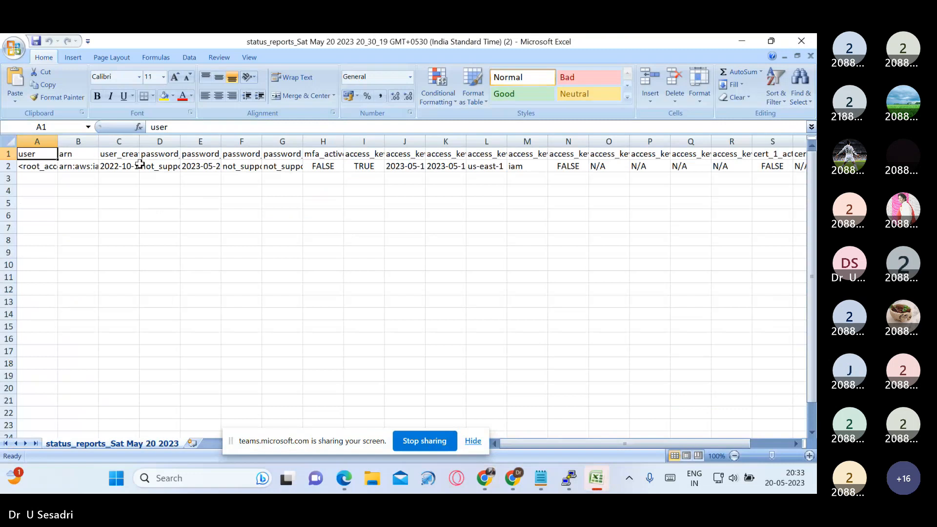
- Fit the width of the report's user column to its contents and undo the change
{"action": "double_click", "coordinate": [59, 145]}
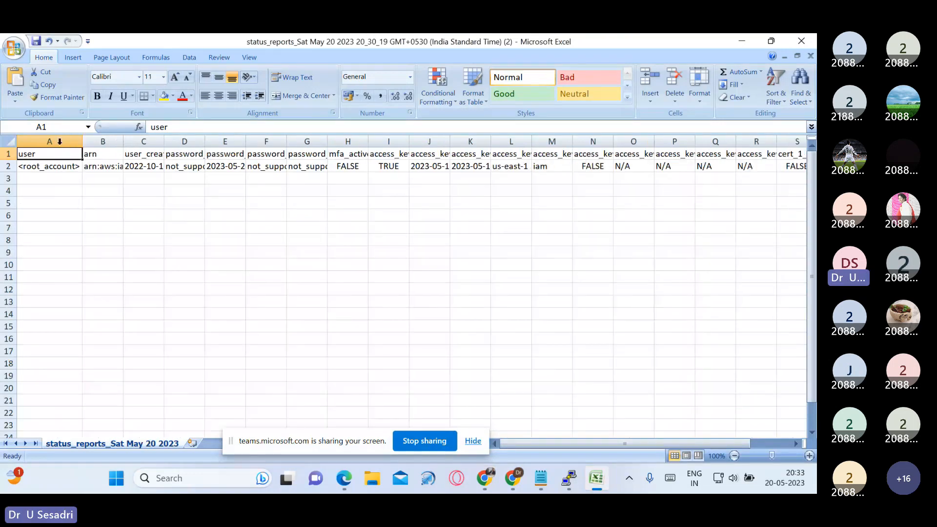
{"action": "left_click", "coordinate": [240, 239]}
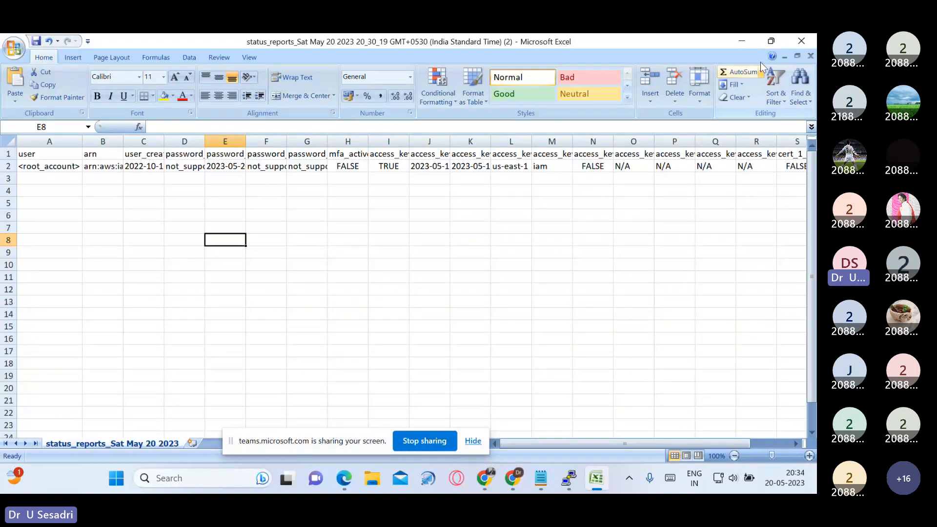
{"action": "left_click", "coordinate": [49, 43]}
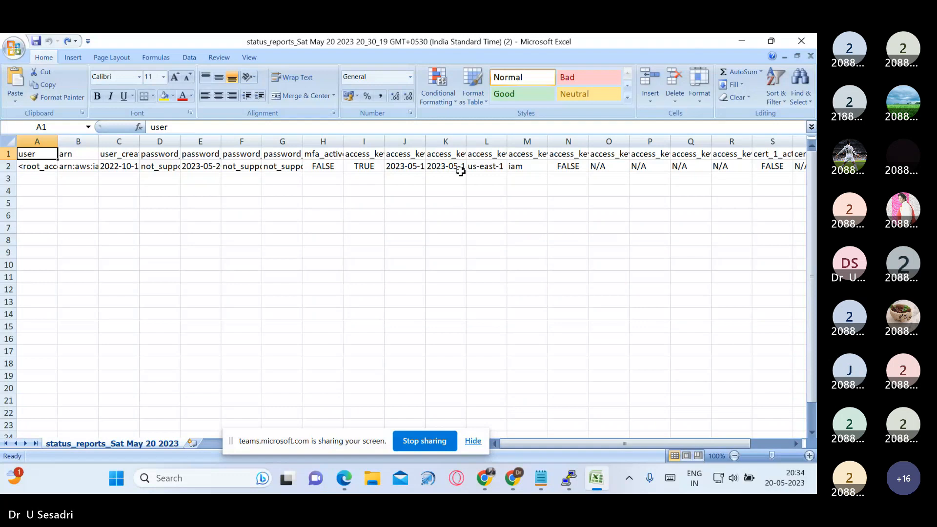
- Fit column K to its contents to read the access key's last used date, and close the report
{"action": "double_click", "coordinate": [466, 141]}
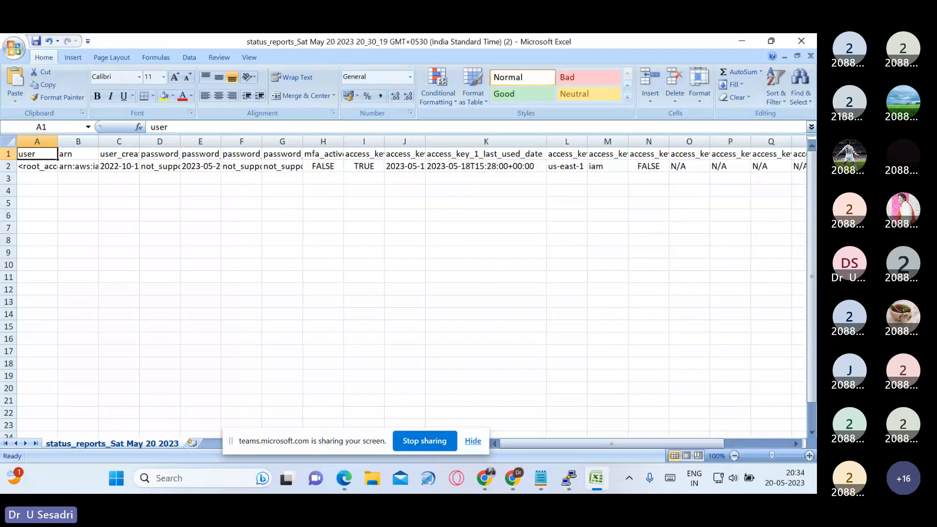
{"action": "left_click", "coordinate": [374, 218]}
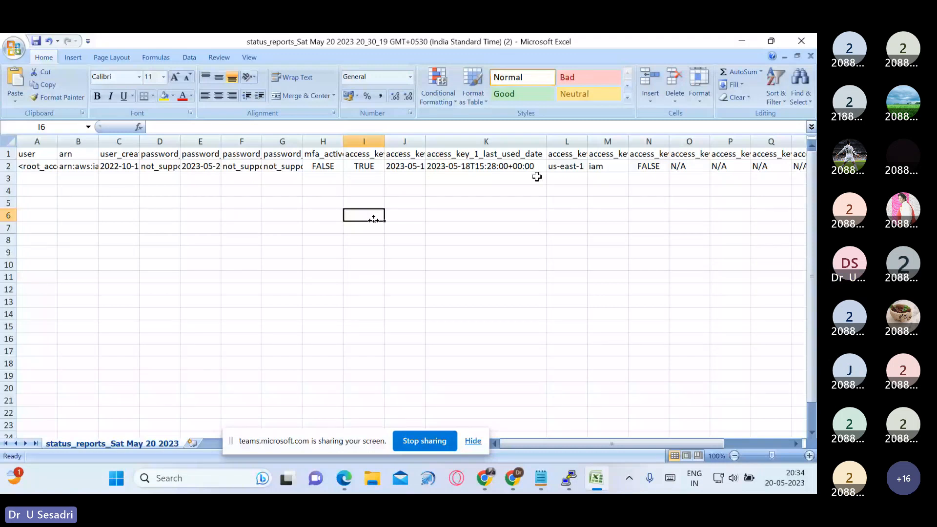
{"action": "left_click", "coordinate": [801, 41]}
{"action": "left_click", "coordinate": [406, 291]}
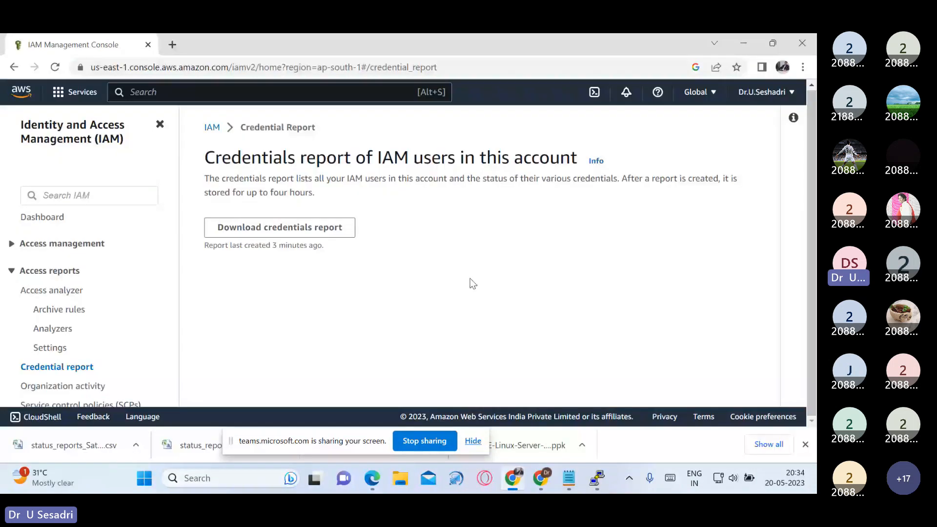
- Switch to the IAM -Roles notes in Notepad and add the heading "Uploading Objets in S3 Bucket using Winscp:" below "Reports:"
{"action": "key", "text": "alt+Tab"}
{"action": "left_click", "coordinate": [5, 102]}
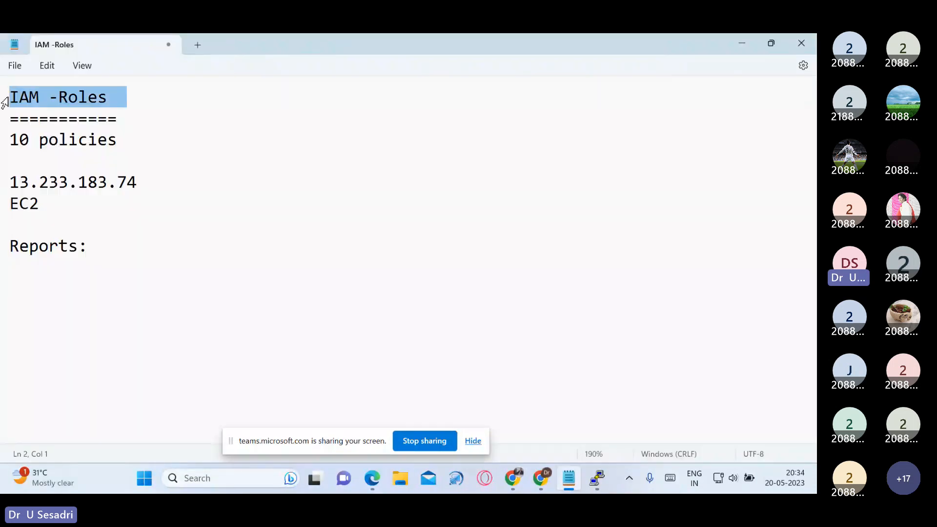
{"action": "left_click", "coordinate": [166, 301]}
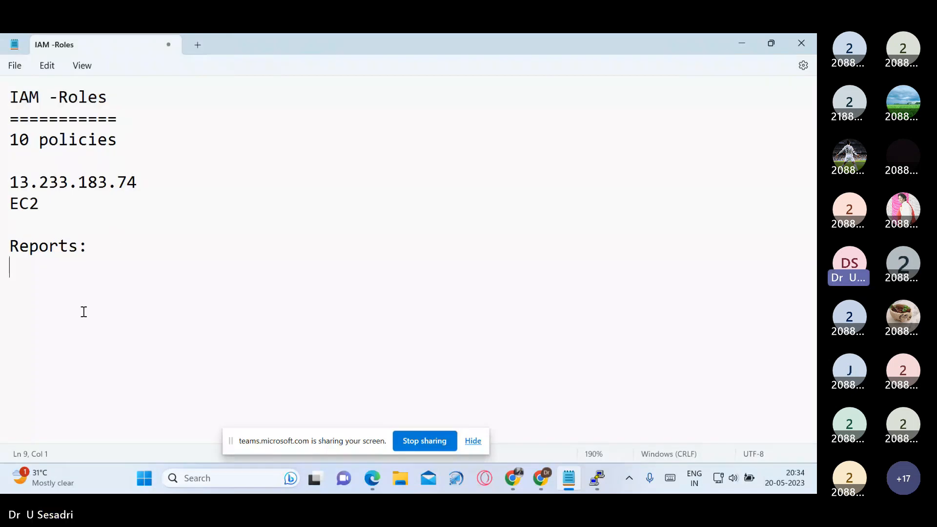
{"action": "key", "text": "Return"}
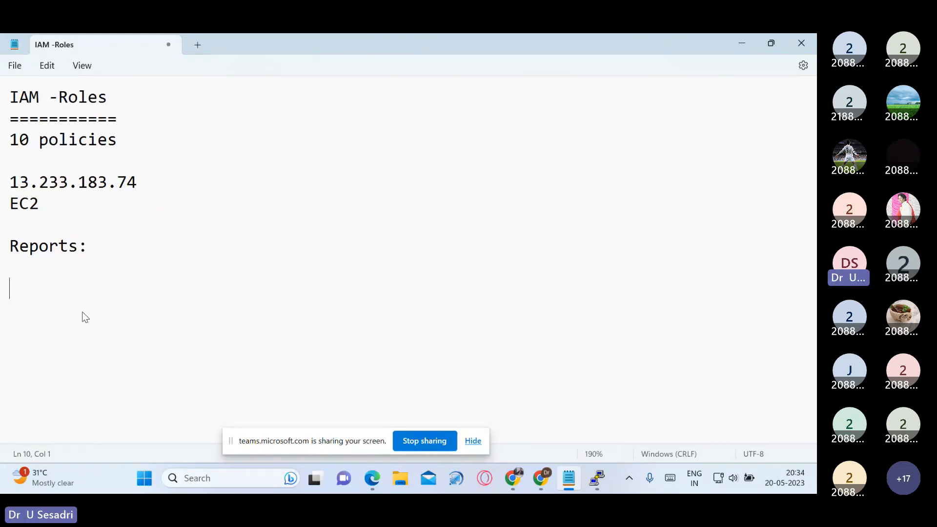
{"action": "type", "text": "S3 "}
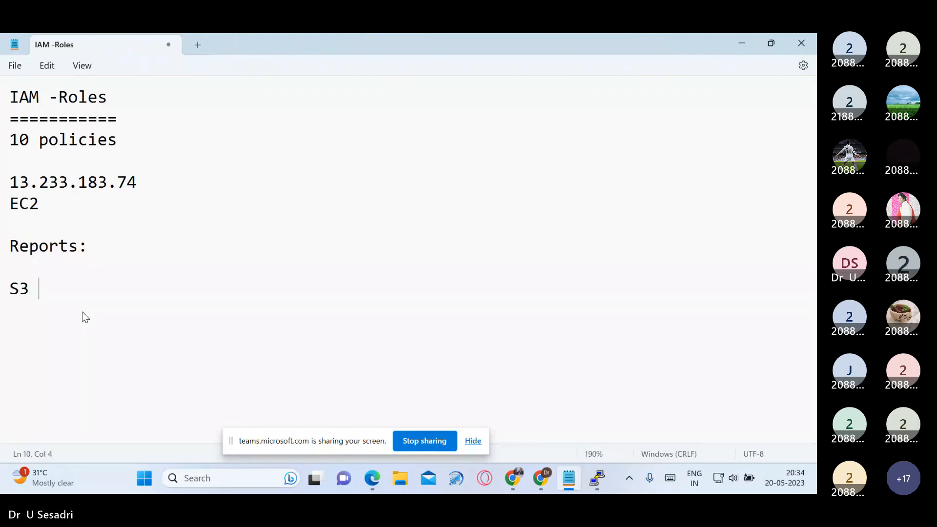
{"action": "type", "text": "Bucket"}
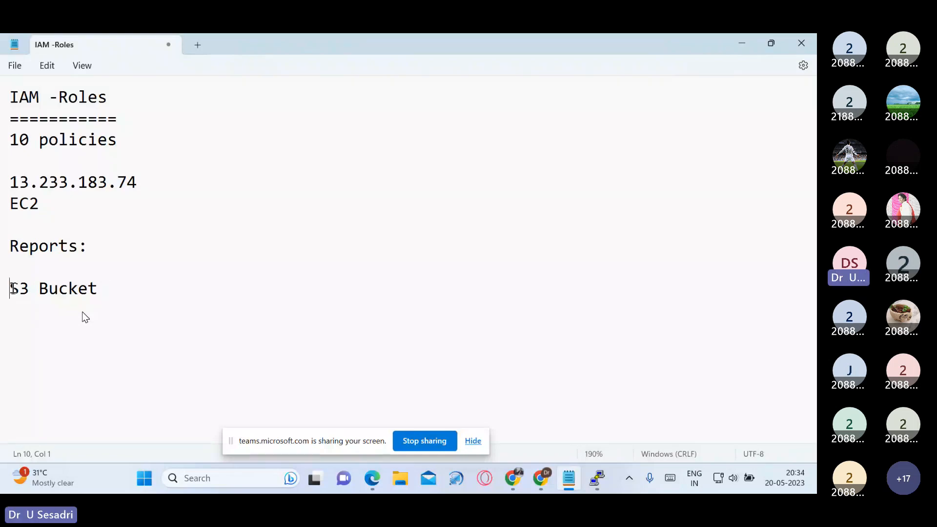
{"action": "triple_click", "coordinate": [109, 280]}
{"action": "type", "text": "U"}
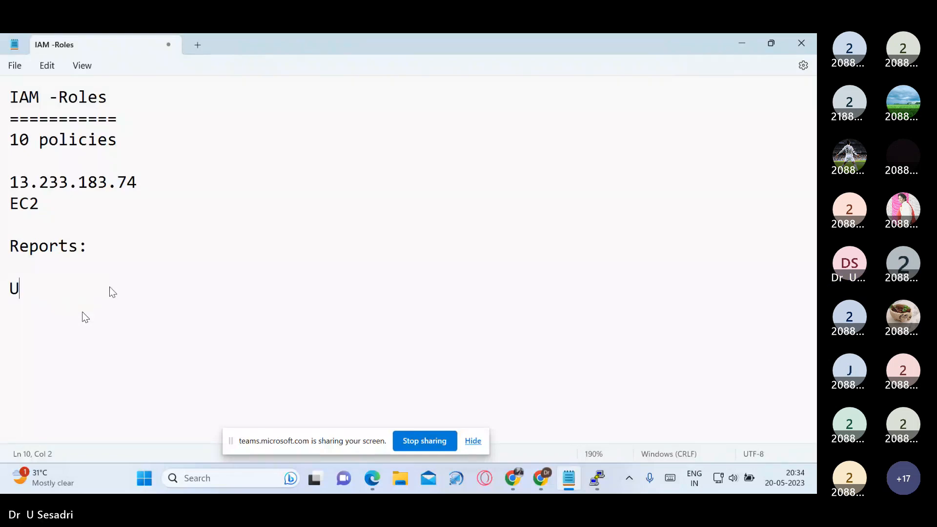
{"action": "type", "text": "ploading "}
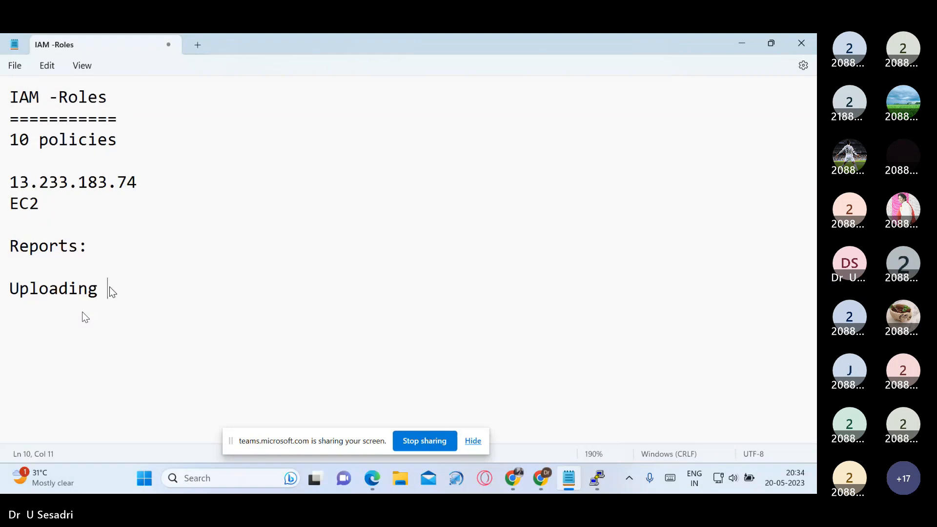
{"action": "type", "text": "Objets "}
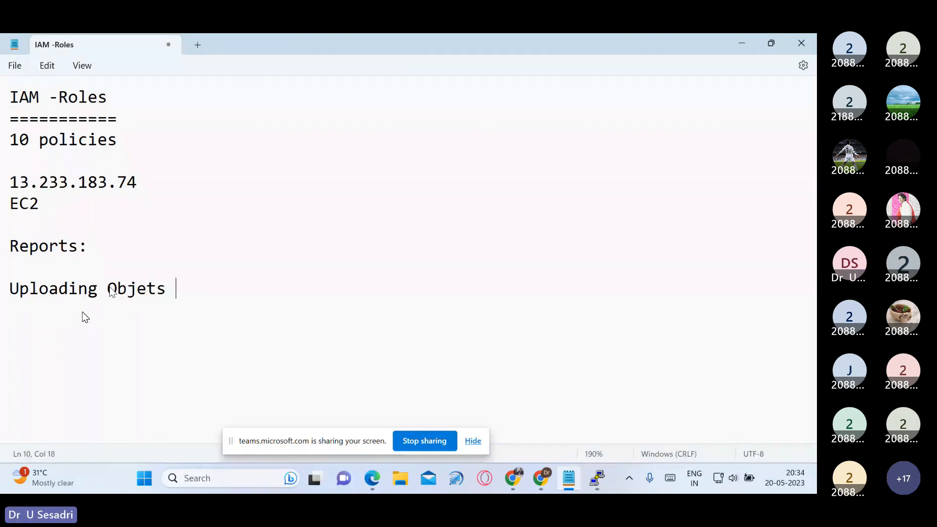
{"action": "type", "text": "in S3 Bucket using"}
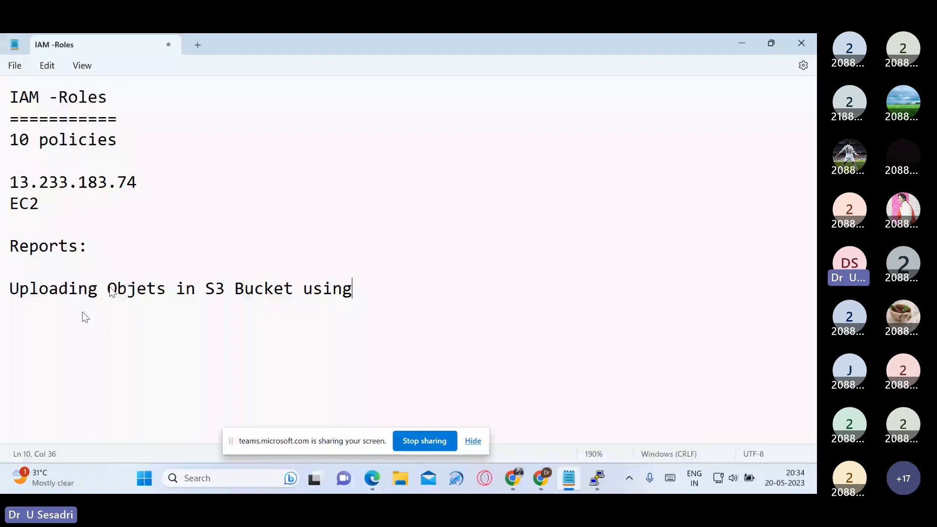
{"action": "type", "text": " Winscp:"}
- Underline the new S3 heading with a full-width row of equals signs on the line below it
{"action": "key", "text": "Return"}
{"action": "type", "text": "======="}
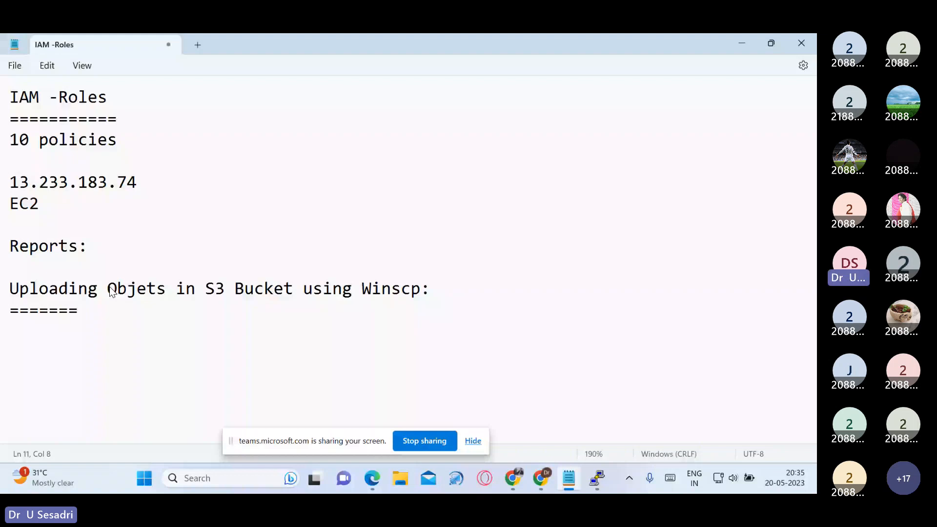
{"action": "type", "text": "====================================="}
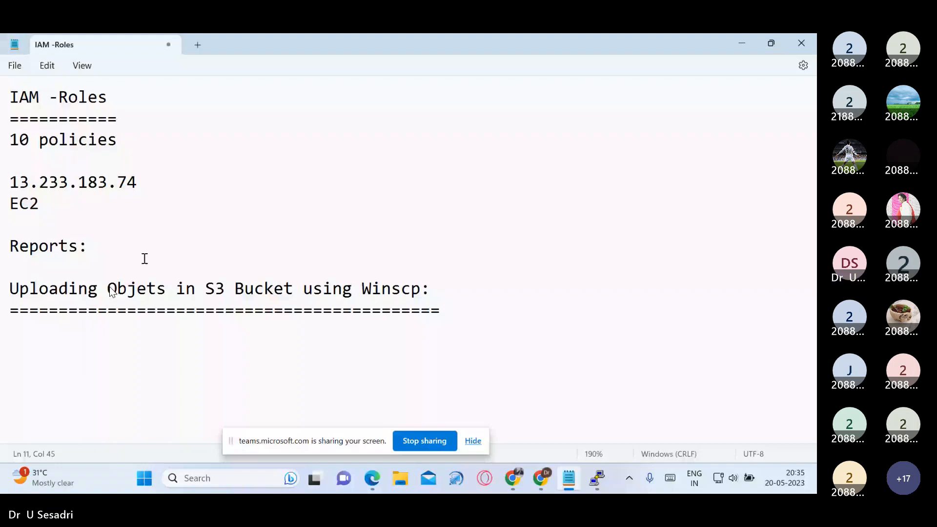
- Switch to the AWS console in Chrome, open user1 from the IAM users list and review its summary and permissions policies
{"action": "key", "text": "alt+Tab"}
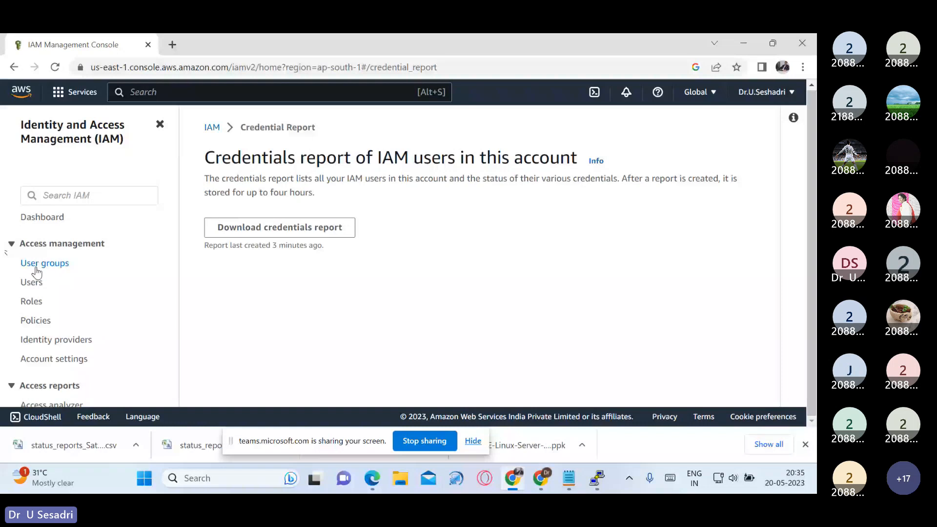
{"action": "left_click", "coordinate": [31, 282]}
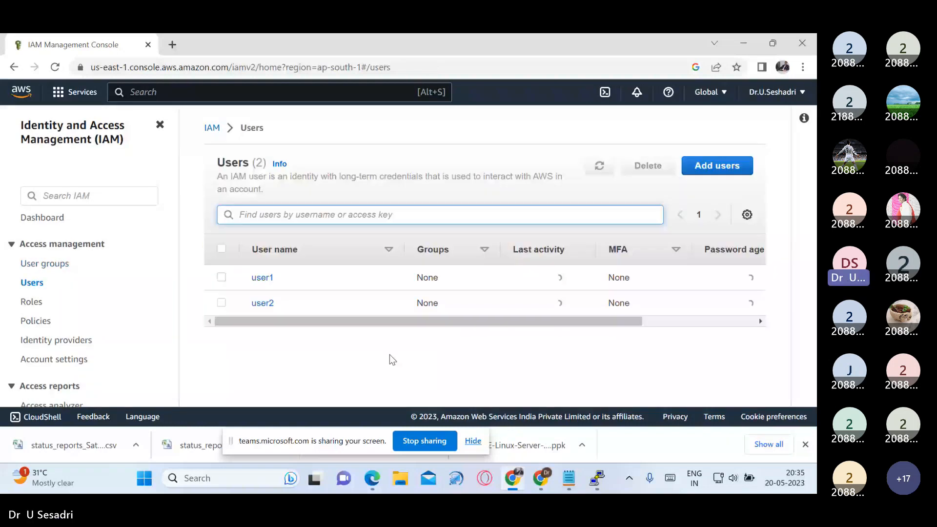
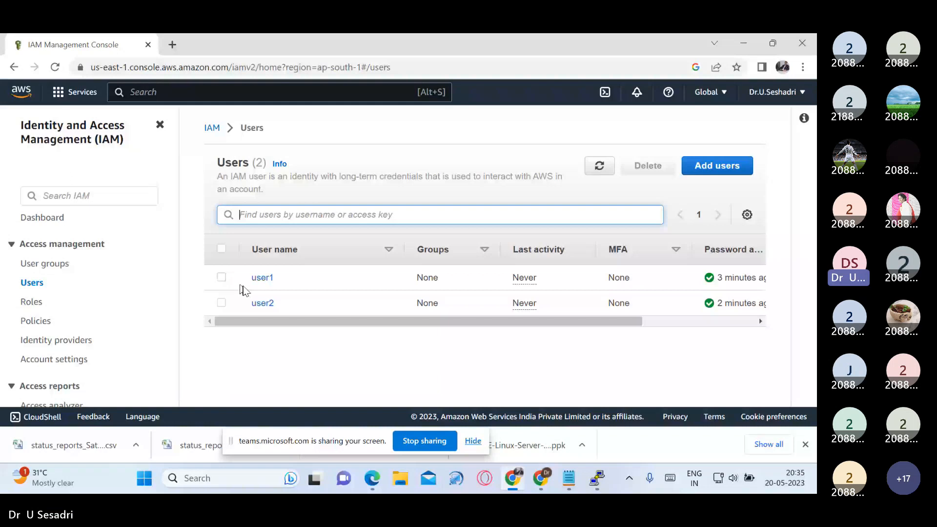
{"action": "left_click", "coordinate": [262, 277]}
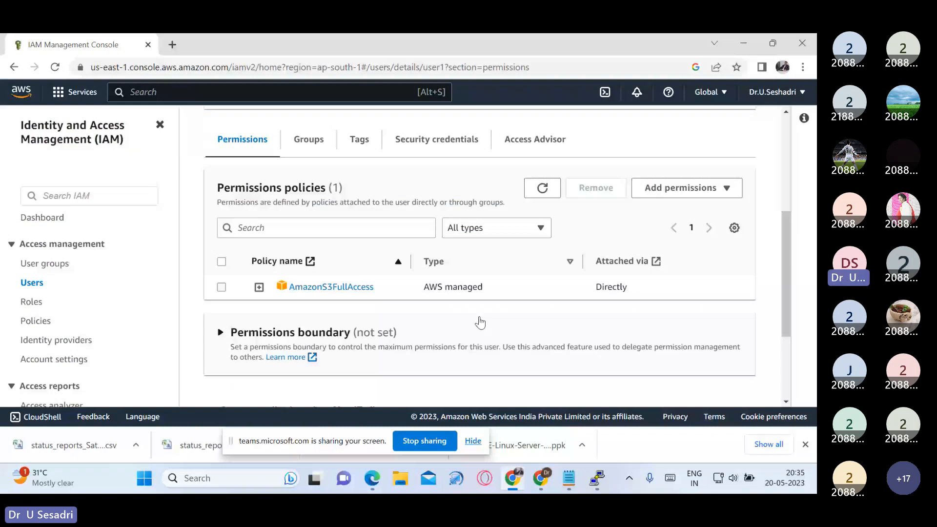
{"action": "scroll", "coordinate": [476, 321], "scroll_direction": "up", "scroll_amount": 1}
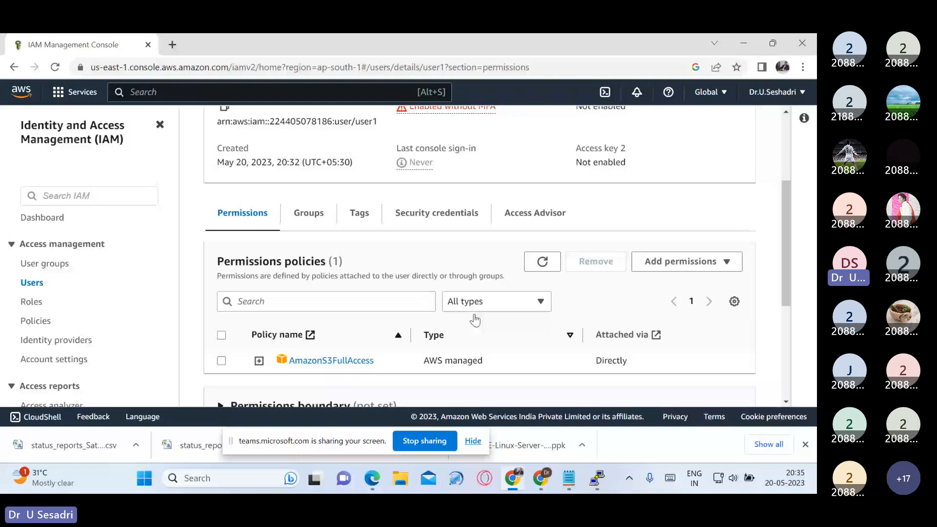
{"action": "scroll", "coordinate": [474, 320], "scroll_direction": "up", "scroll_amount": 1}
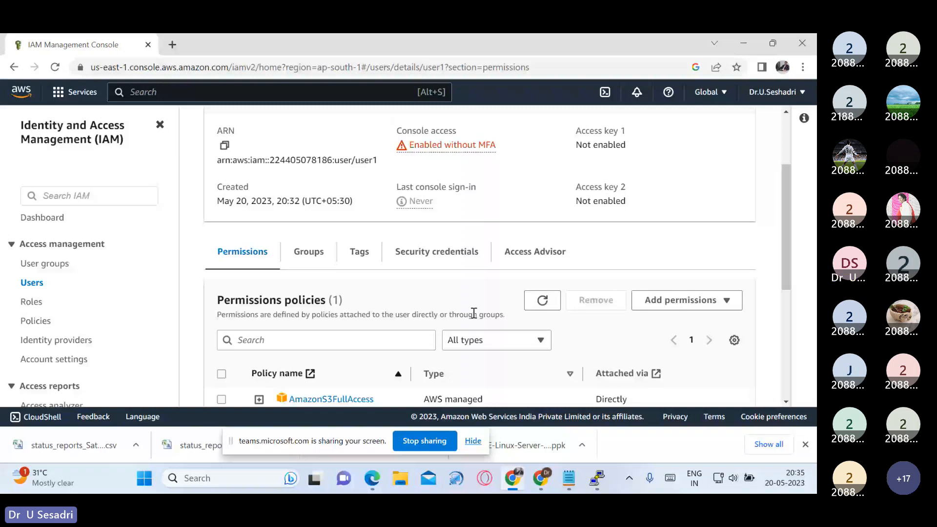
{"action": "scroll", "coordinate": [474, 313], "scroll_direction": "up", "scroll_amount": 3}
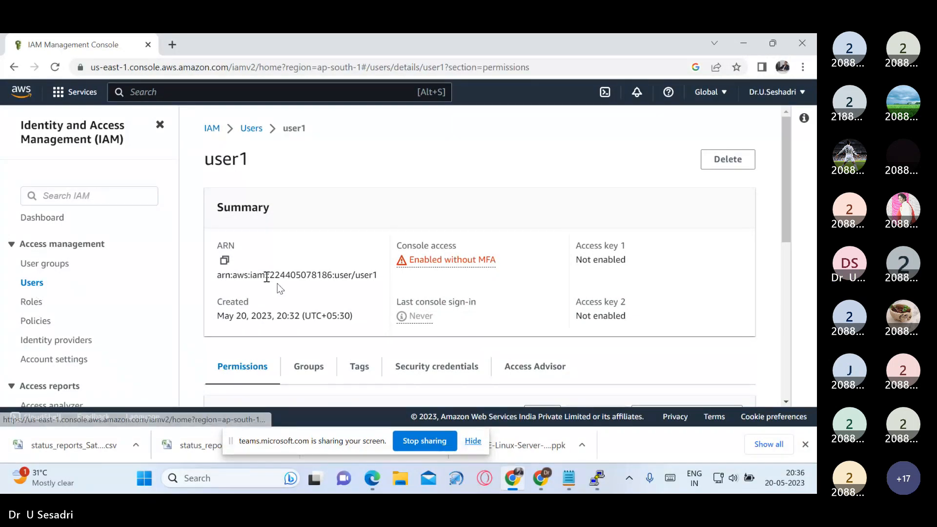
{"action": "scroll", "coordinate": [455, 327], "scroll_direction": "down", "scroll_amount": 1}
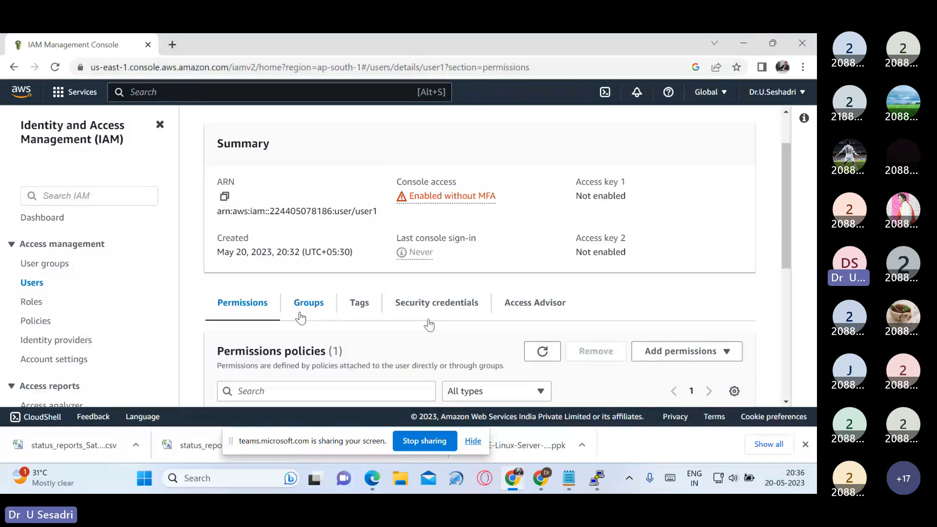
- Start creating an access key from user1's security credentials and set its description tag value to user1
{"action": "left_click", "coordinate": [361, 307]}
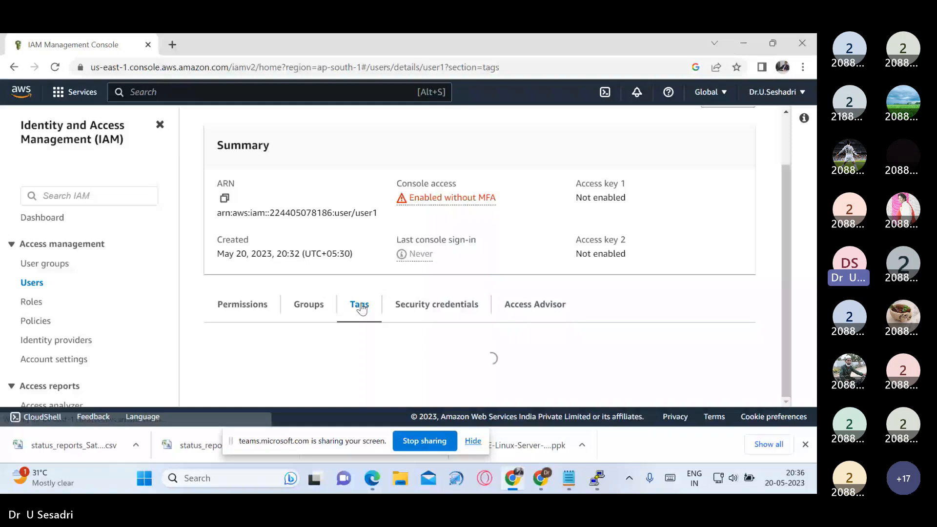
{"action": "left_click", "coordinate": [461, 306]}
{"action": "scroll", "coordinate": [482, 340], "scroll_direction": "down", "scroll_amount": 4}
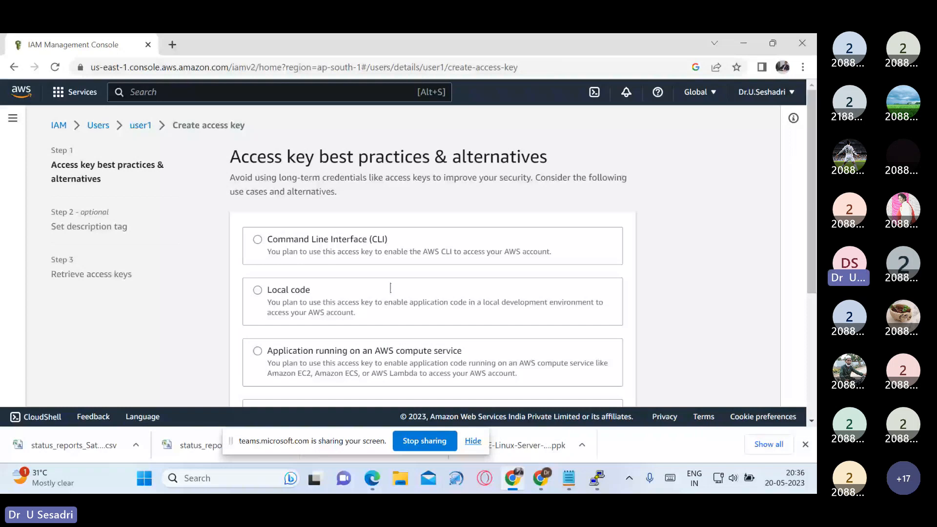
{"action": "scroll", "coordinate": [602, 326], "scroll_direction": "down", "scroll_amount": 4}
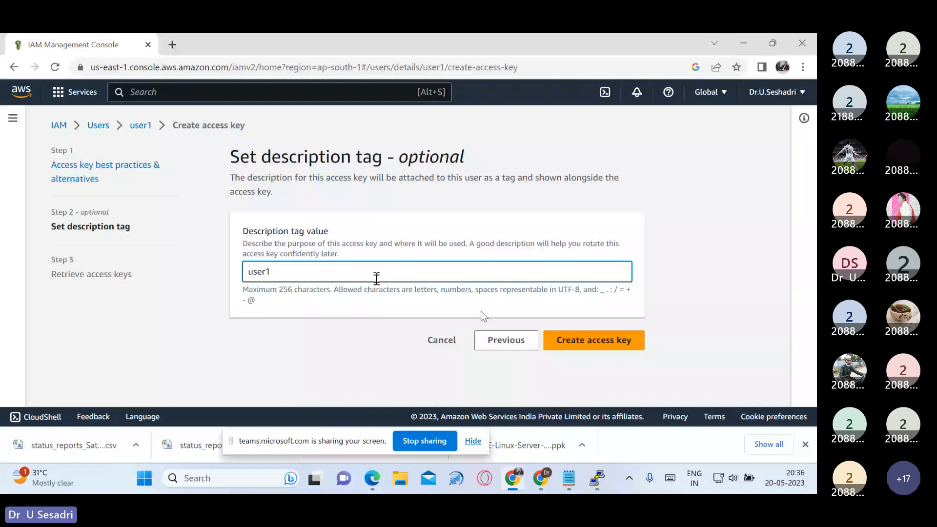
- Record user1 with the new access key ID and secret access key below the S3 heading in the Notepad notes
{"action": "key", "text": "alt+Tab"}
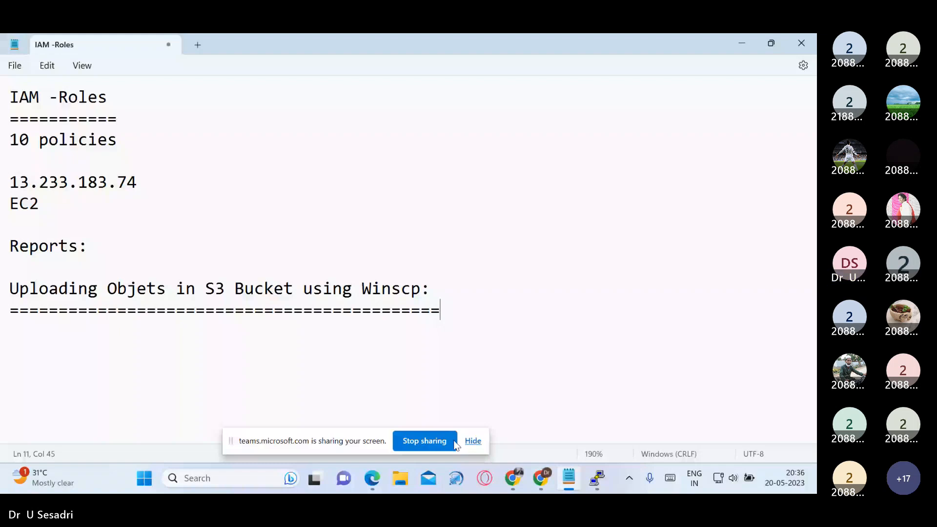
{"action": "key", "text": "ctrl+v"}
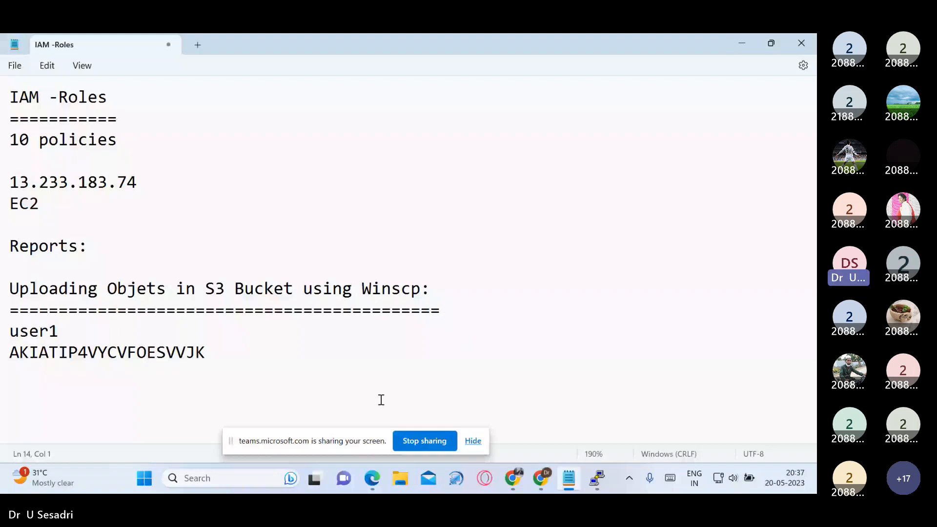
{"action": "key", "text": "ctrl+v"}
{"action": "key", "text": "Return"}
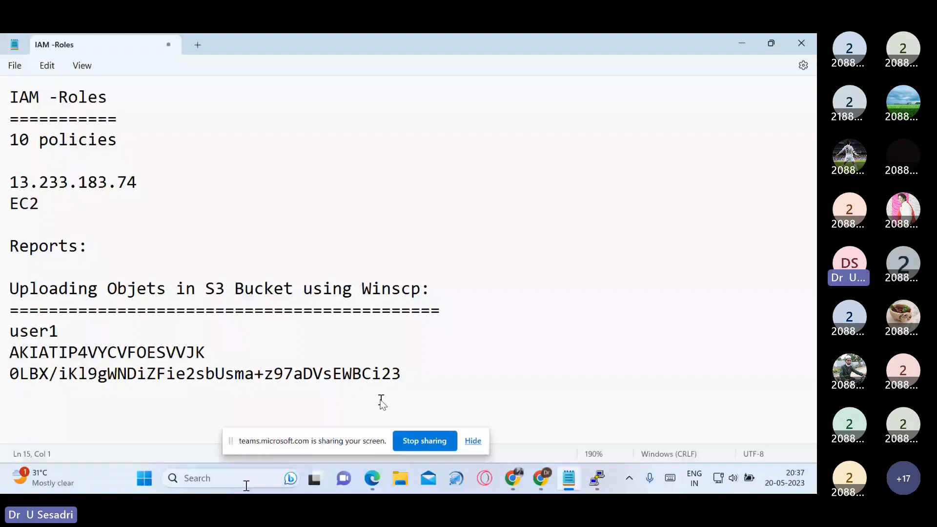
{"action": "left_click", "coordinate": [247, 479]}
{"action": "type", "text": "wins"}
{"action": "left_click", "coordinate": [229, 162]}
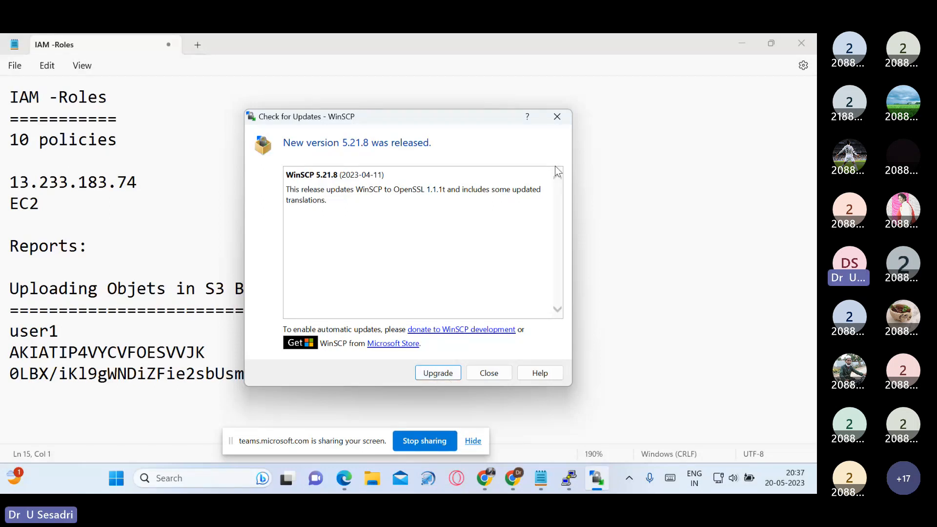
{"action": "left_click", "coordinate": [439, 373]}
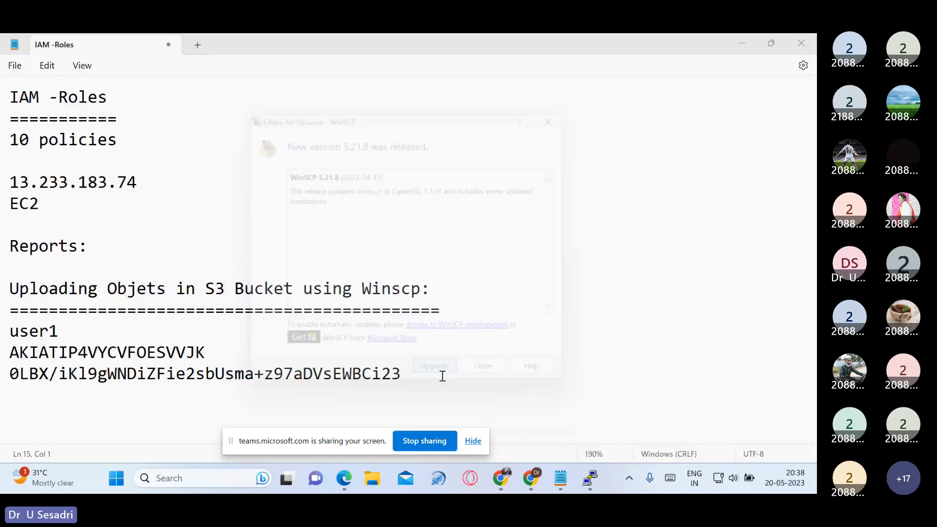
{"action": "left_click", "coordinate": [457, 410]}
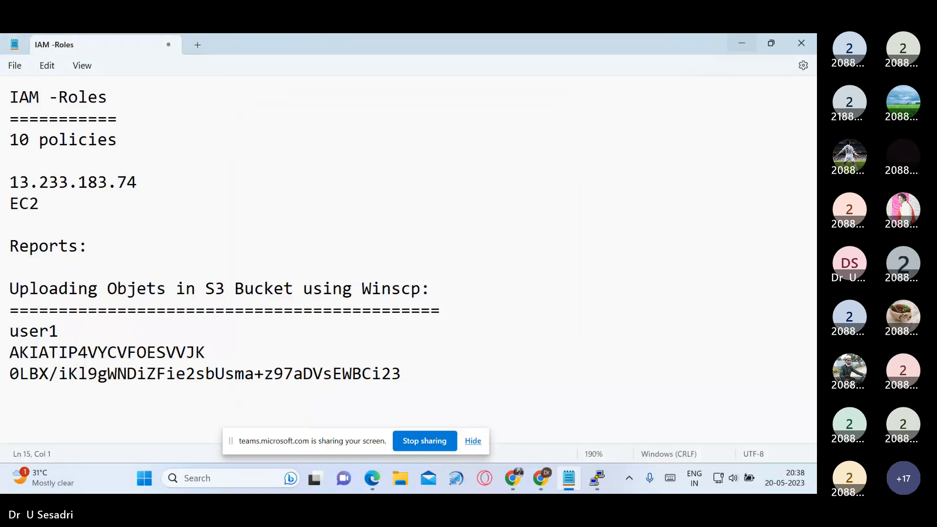
{"action": "left_click", "coordinate": [742, 44]}
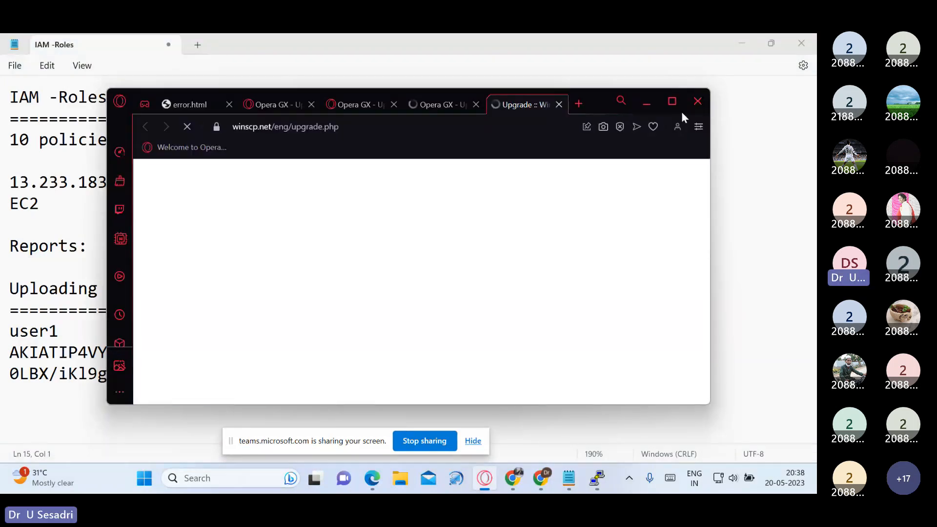
{"action": "left_click", "coordinate": [697, 103]}
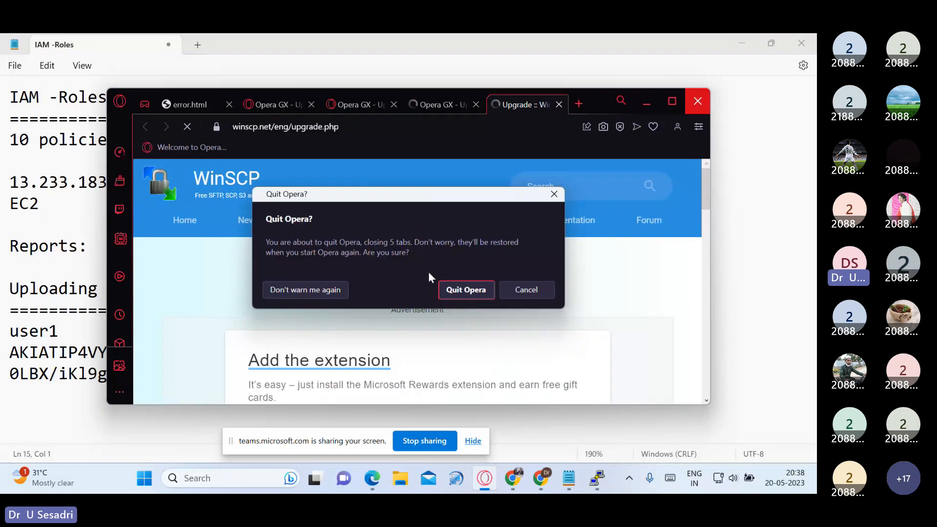
{"action": "left_click", "coordinate": [466, 289]}
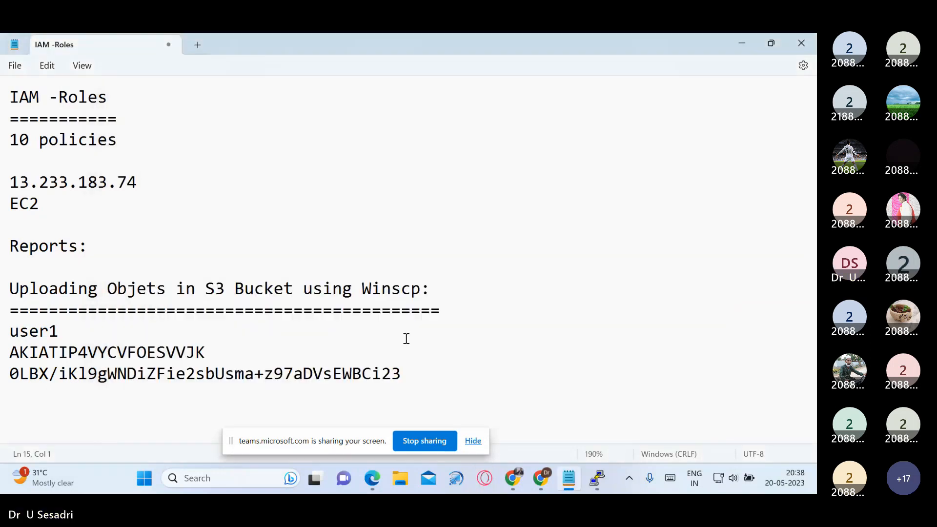
- Launch WinSCP to open its login dialog for a new site
{"action": "left_click", "coordinate": [252, 480]}
{"action": "type", "text": "win"}
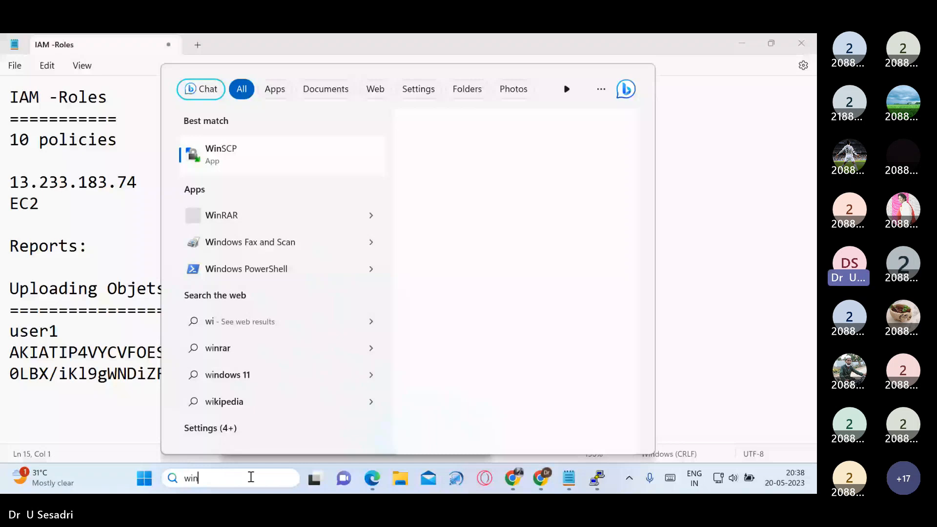
{"action": "key", "text": "Return"}
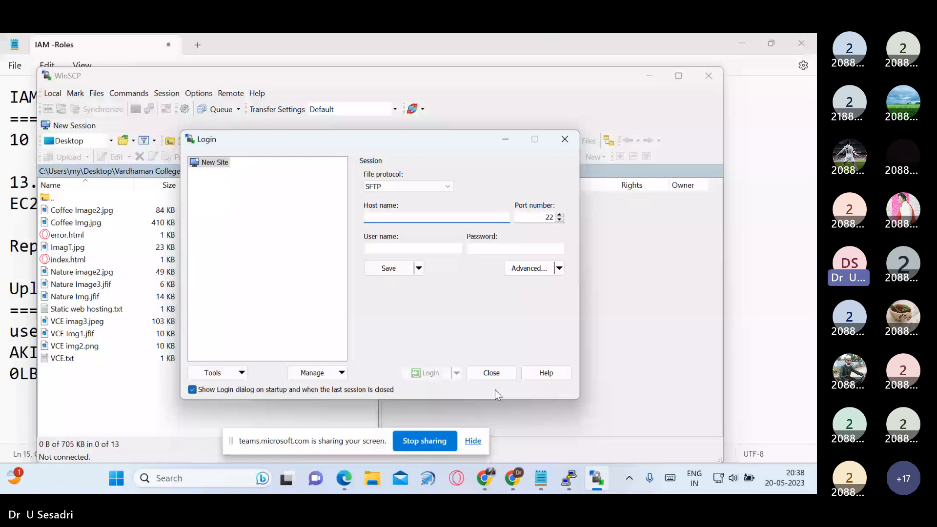
- Set the new site's file protocol to Amazon S3 and fill in user1's access key ID and secret access key
{"action": "left_click", "coordinate": [431, 188]}
{"action": "left_click", "coordinate": [419, 236]}
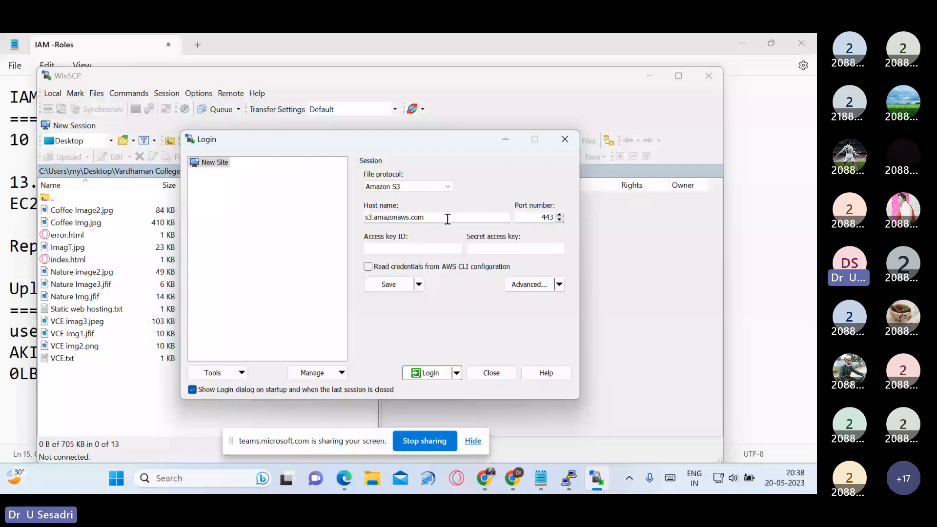
{"action": "left_click", "coordinate": [434, 250]}
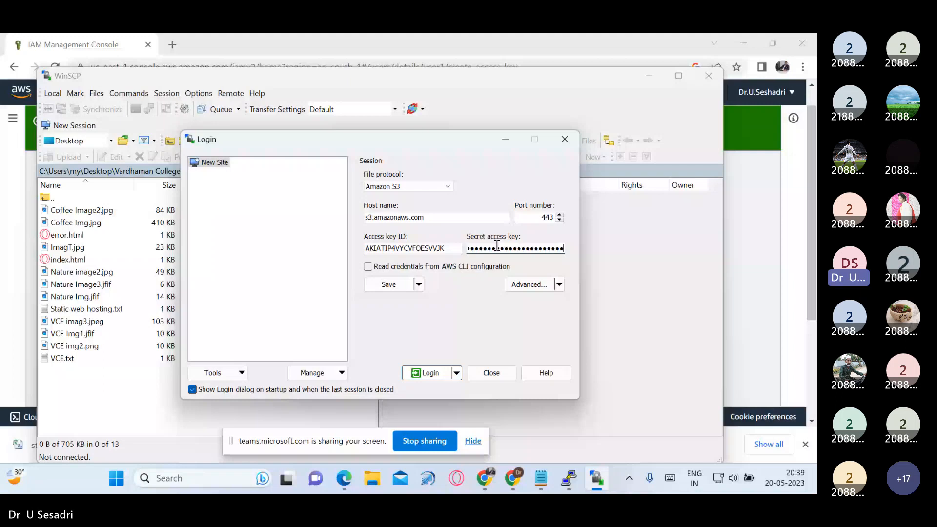
- Log in to the Amazon S3 site and open the vce9441 bucket in the remote listing
{"action": "left_click", "coordinate": [427, 373]}
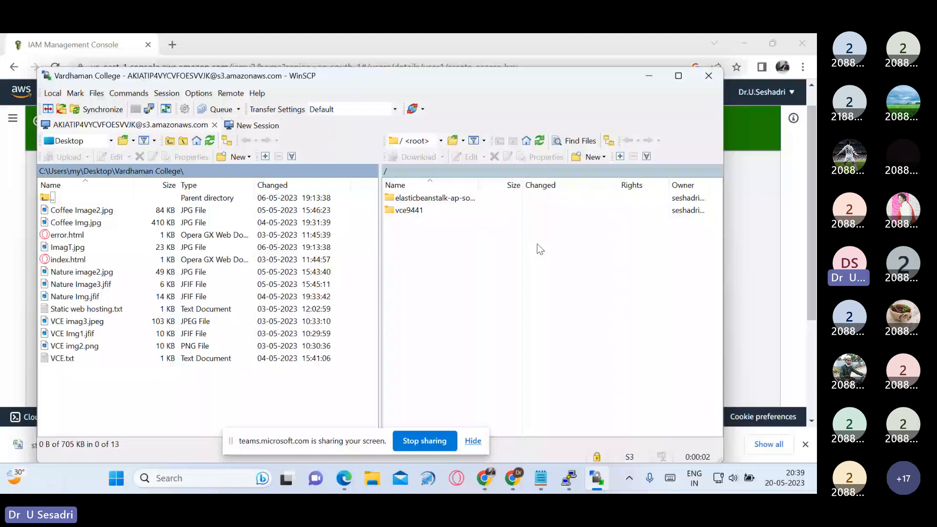
{"action": "double_click", "coordinate": [414, 213]}
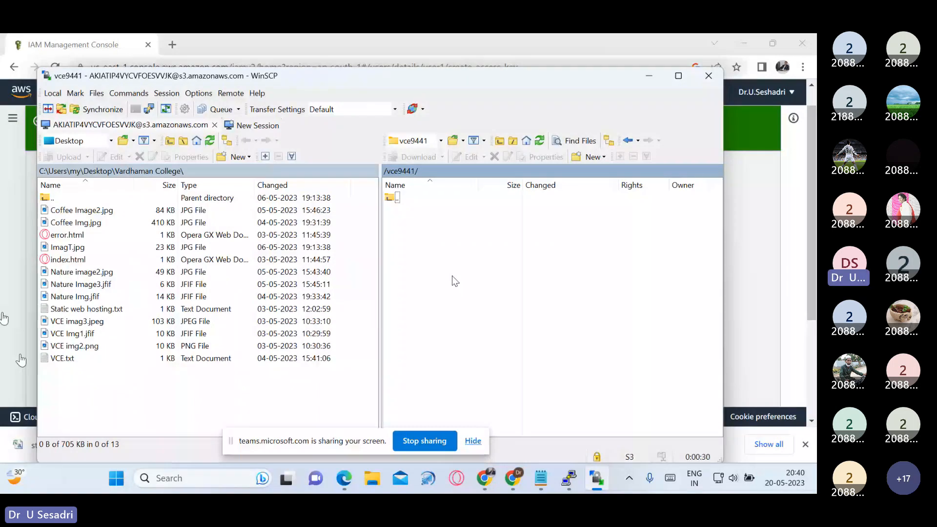
- Browse for the local directory and choose the Vardhaman College folder on the Desktop
{"action": "left_click", "coordinate": [123, 141]}
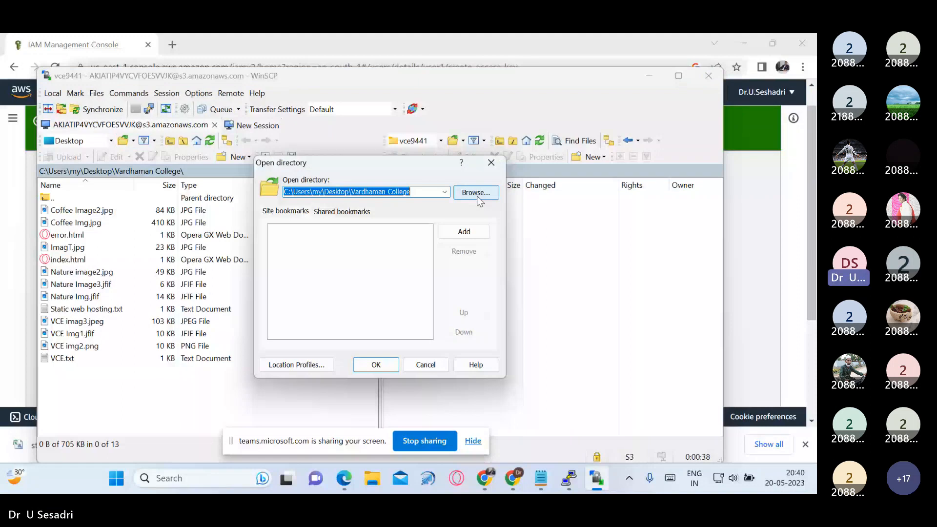
{"action": "left_click", "coordinate": [476, 196]}
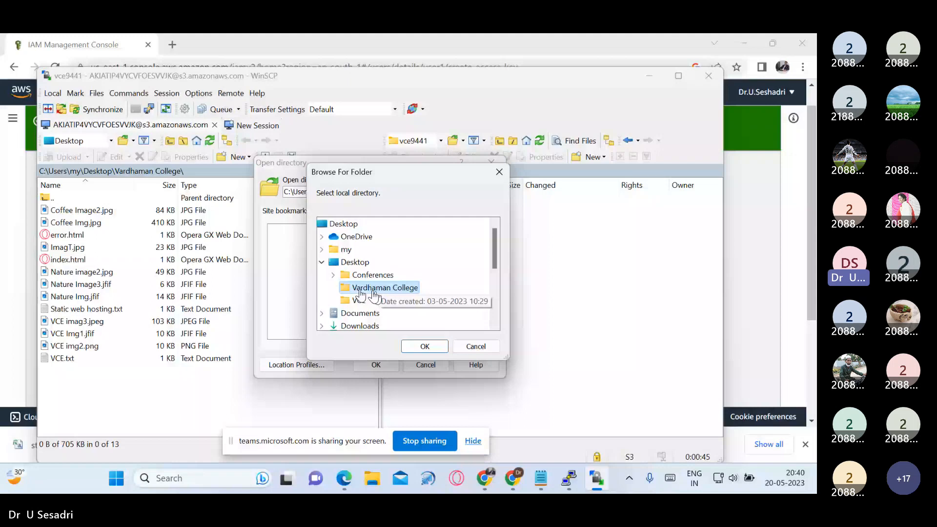
{"action": "left_click", "coordinate": [424, 346]}
{"action": "left_click", "coordinate": [376, 365]}
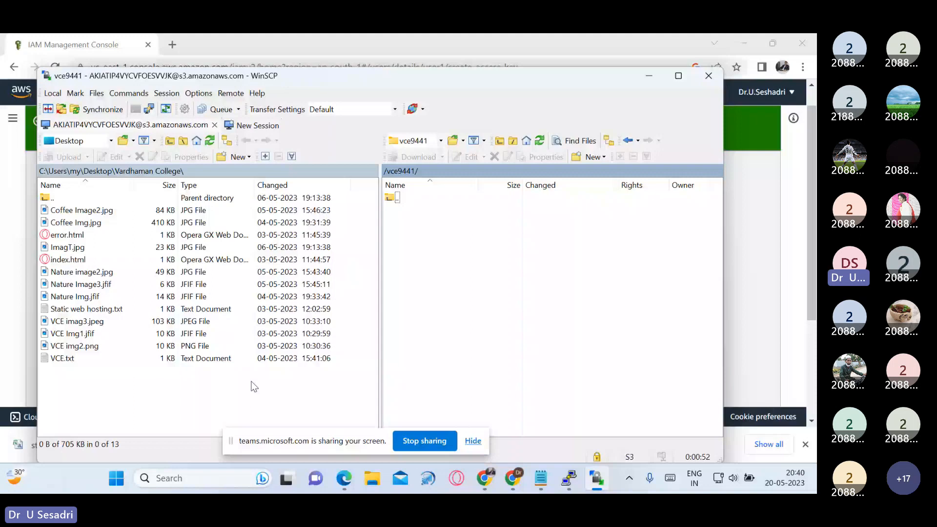
- Upload Coffee Image2.jpg and Nature image2.jpg from the Vardhaman College folder to the vce9441 bucket
{"action": "left_click", "coordinate": [176, 396]}
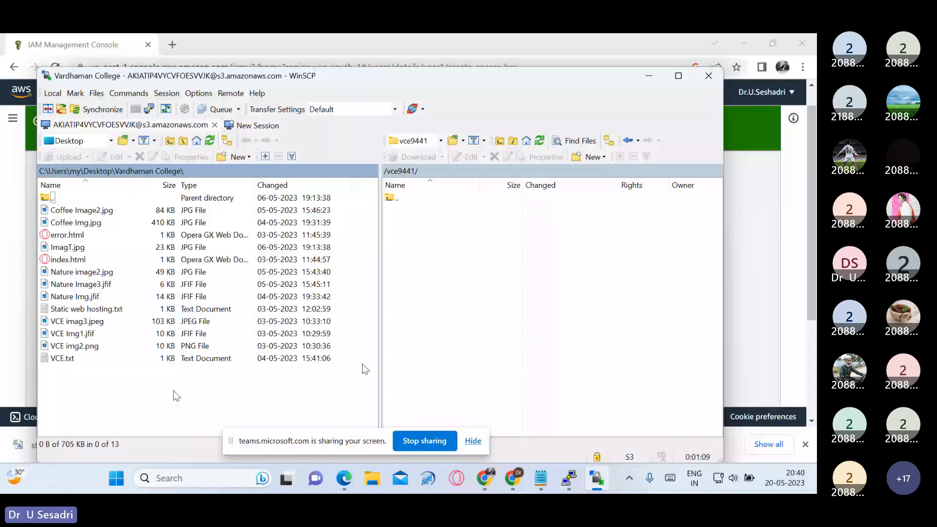
{"action": "left_click_drag", "start_coordinate": [78, 210], "coordinate": [105, 213]}
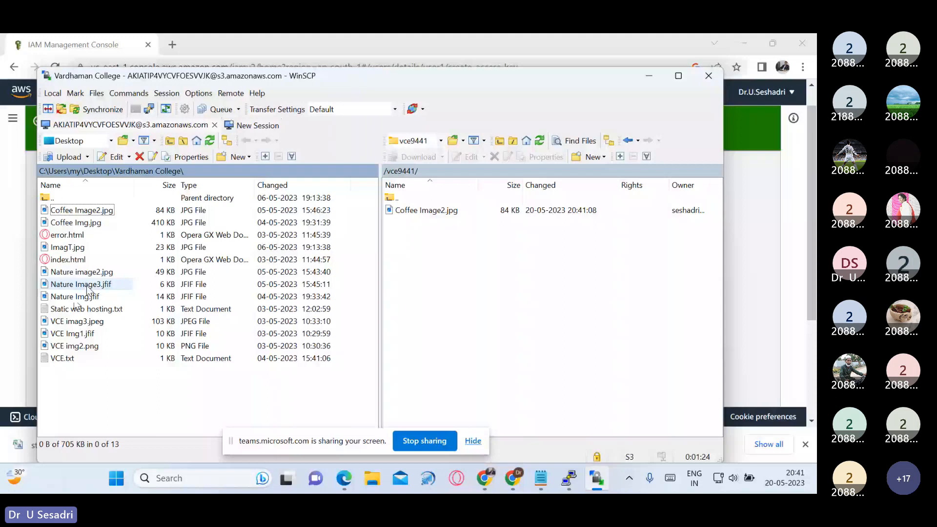
{"action": "left_click_drag", "start_coordinate": [81, 272], "coordinate": [508, 242]}
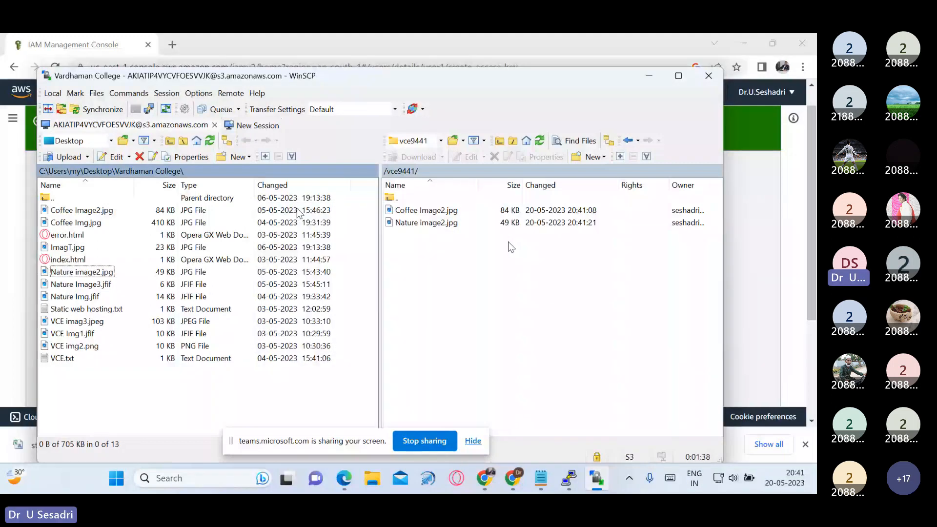
- Change the local directory to the UNIT-I folder inside PPTS under D:\CCV
{"action": "left_click", "coordinate": [236, 172]}
{"action": "left_click", "coordinate": [481, 194]}
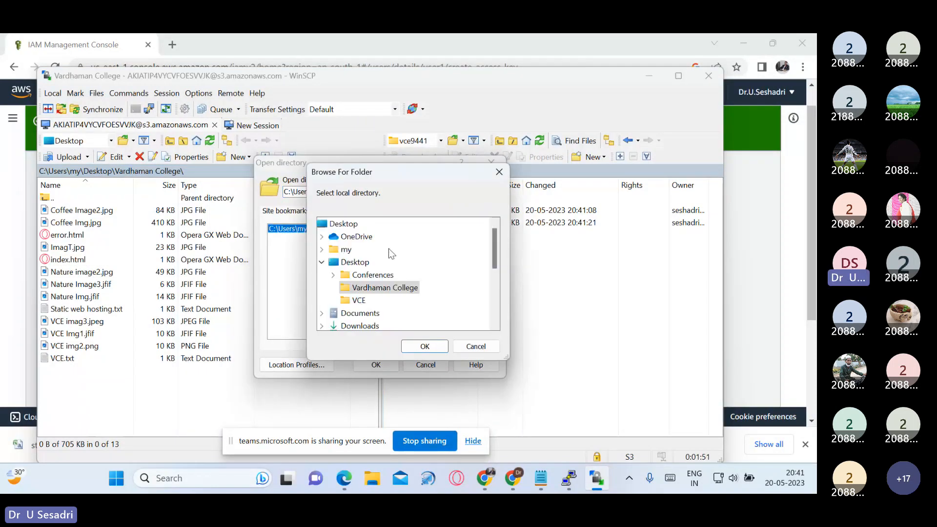
{"action": "scroll", "coordinate": [375, 282], "scroll_direction": "down", "scroll_amount": 3}
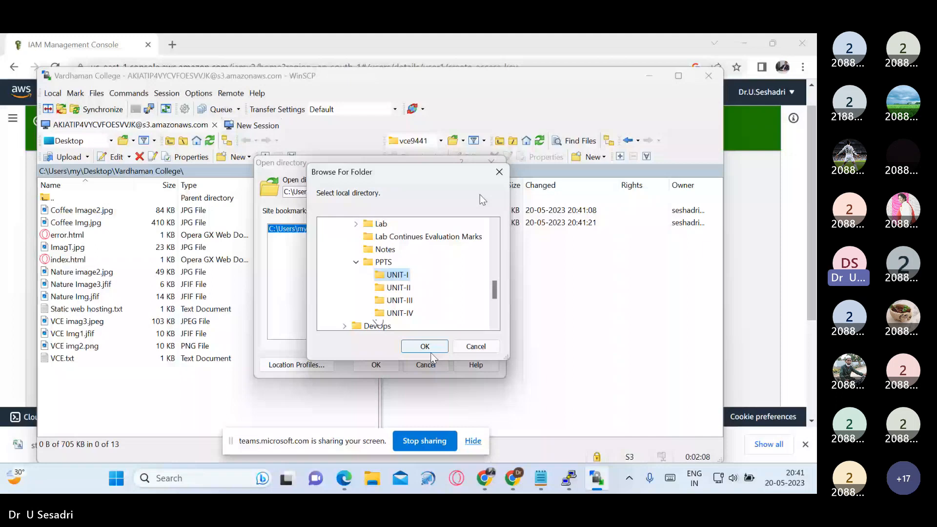
{"action": "left_click", "coordinate": [424, 346]}
{"action": "left_click", "coordinate": [376, 365]}
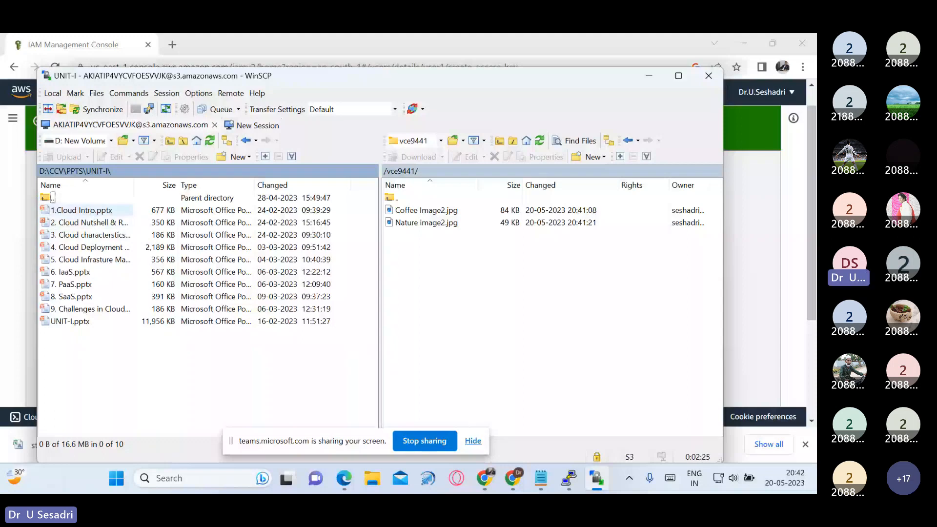
- Upload 1.Cloud Intro.pptx and the 4. Cloud Deployment presentation from UNIT-I to the vce9441 bucket
{"action": "left_click", "coordinate": [83, 211]}
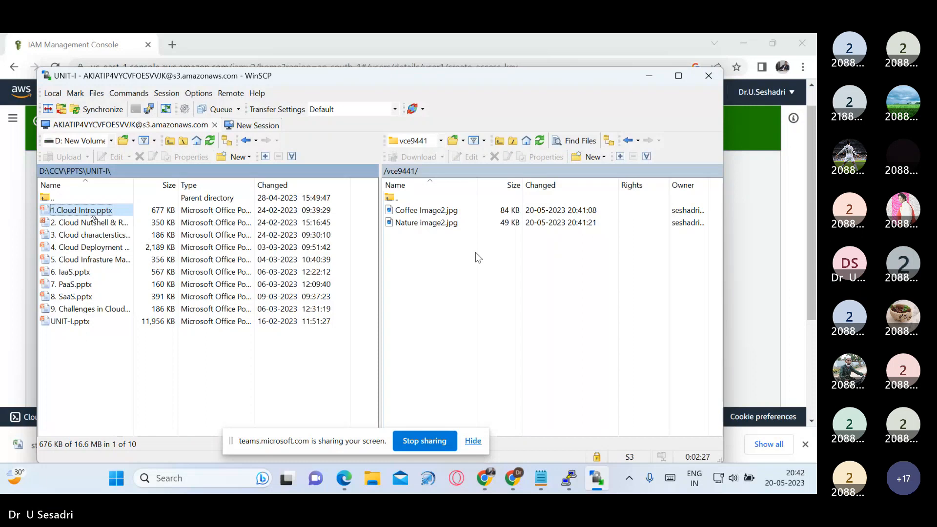
{"action": "left_click_drag", "start_coordinate": [90, 213], "coordinate": [475, 253]}
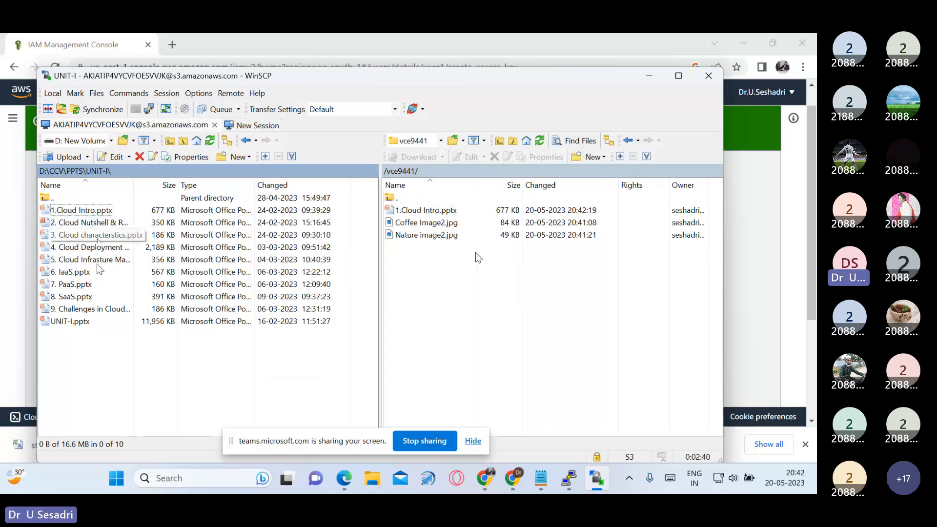
{"action": "left_click", "coordinate": [100, 247]}
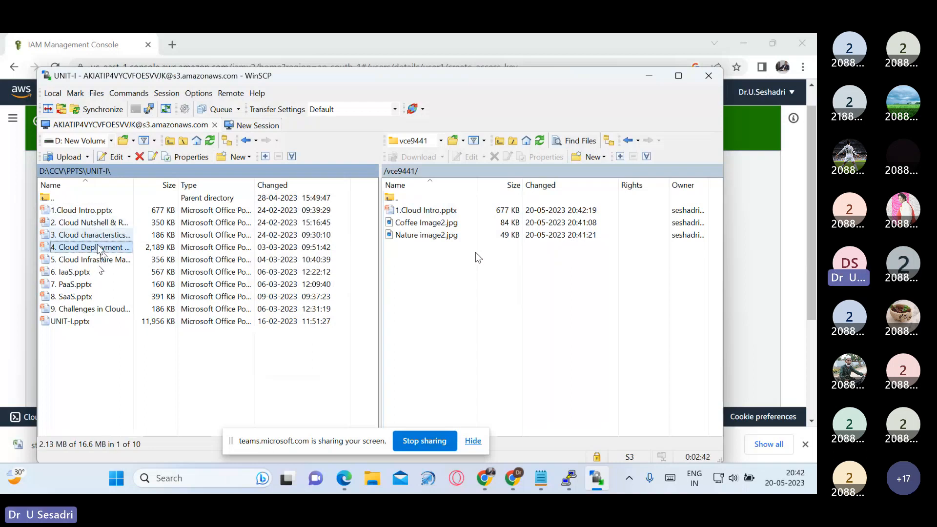
{"action": "left_click_drag", "start_coordinate": [100, 250], "coordinate": [462, 259]}
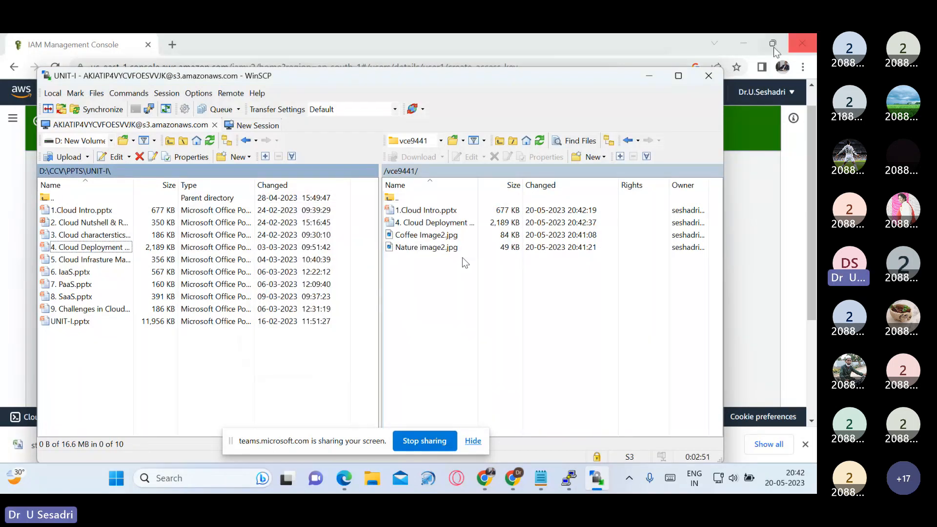
- Switch to the AWS console in the browser, go to the S3 service and view the objects in bucket vce9441
{"action": "left_click", "coordinate": [640, 79]}
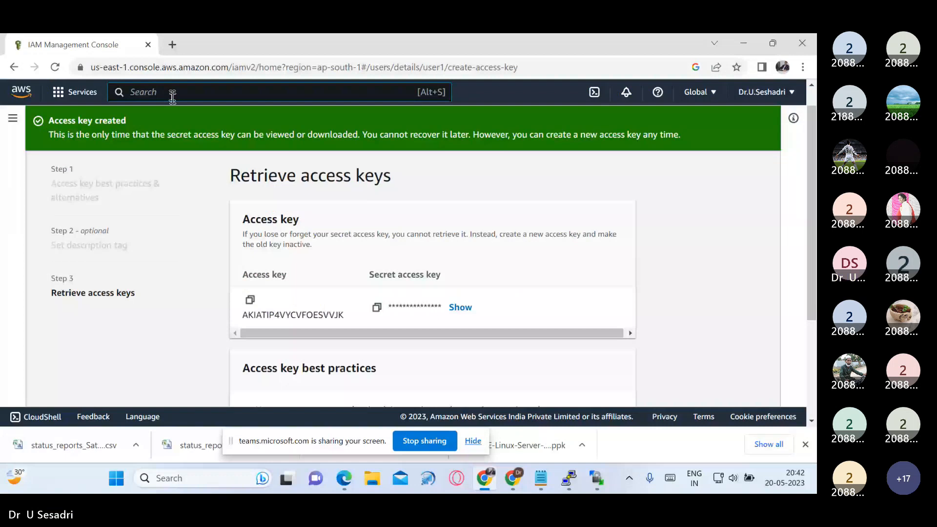
{"action": "left_click", "coordinate": [173, 96]}
{"action": "type", "text": "s3"}
{"action": "left_click", "coordinate": [312, 192]}
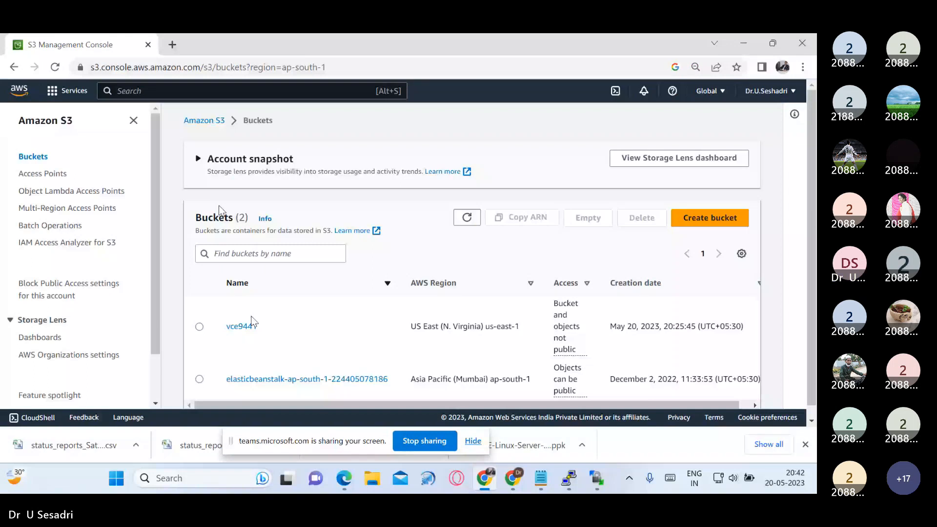
{"action": "left_click", "coordinate": [248, 325]}
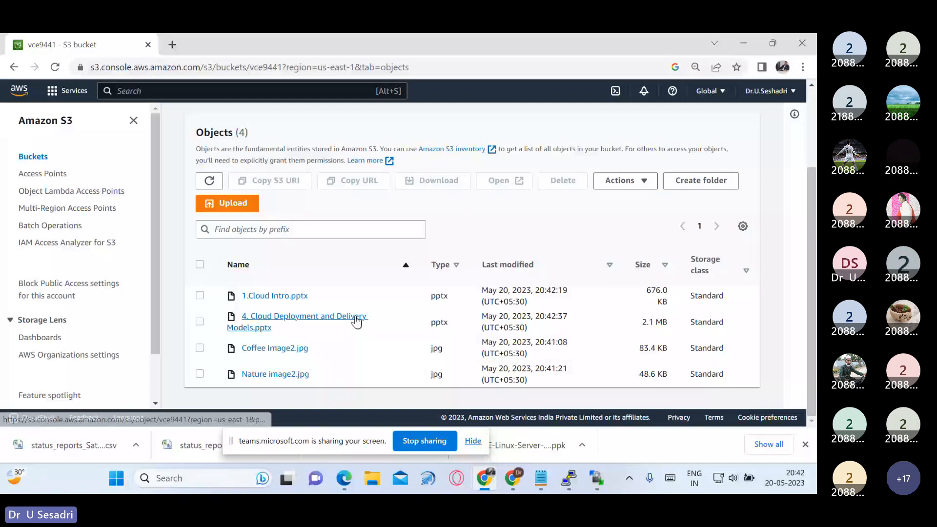
{"action": "scroll", "coordinate": [358, 320], "scroll_direction": "up", "scroll_amount": 2}
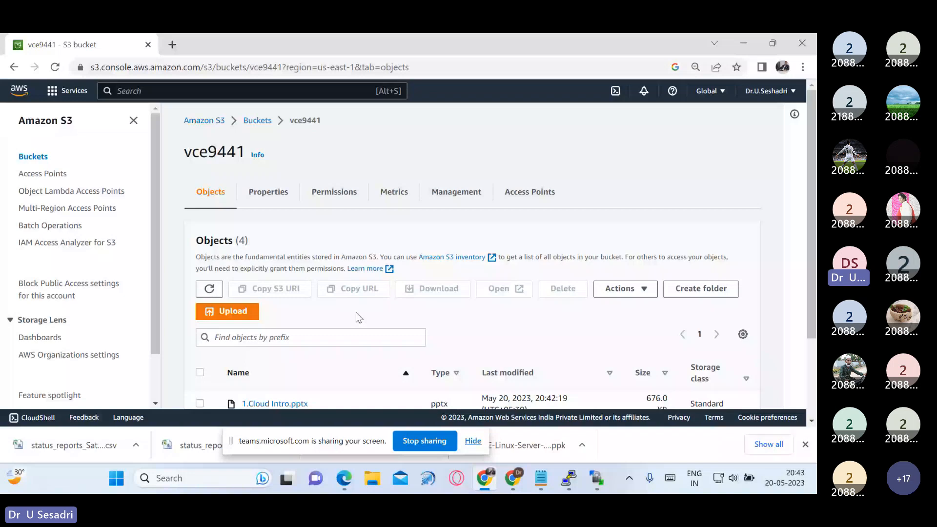
- Turn off Block all public access in the vce9441 bucket's permissions and confirm the saved change
{"action": "left_click", "coordinate": [329, 206]}
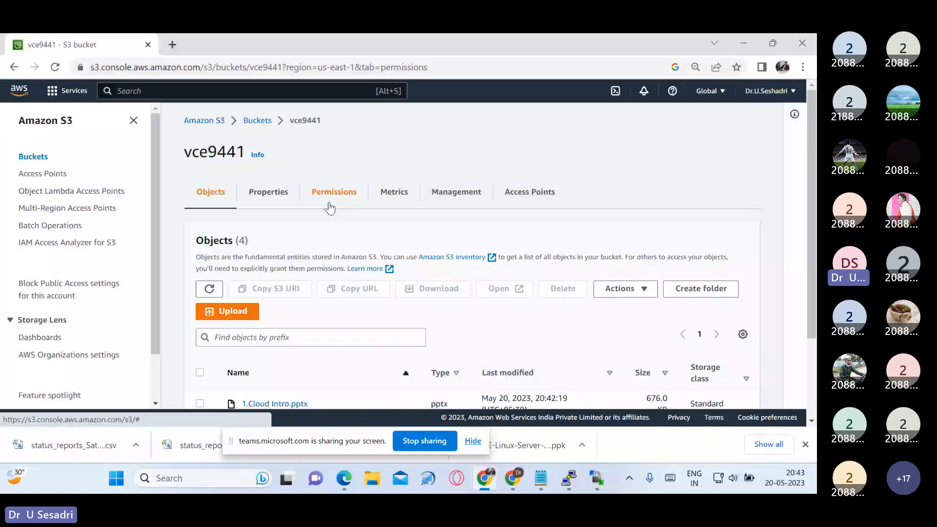
{"action": "left_click", "coordinate": [330, 205]}
{"action": "scroll", "coordinate": [351, 244], "scroll_direction": "down", "scroll_amount": 4}
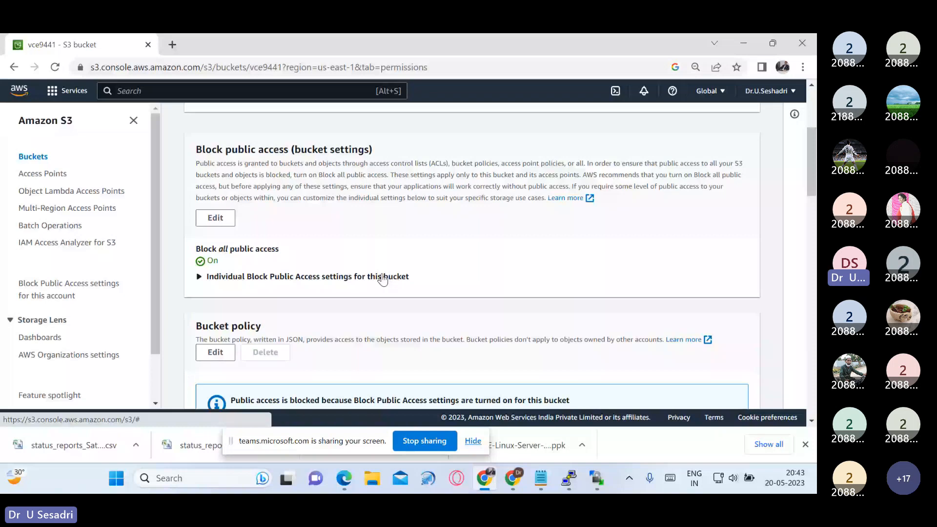
{"action": "left_click", "coordinate": [216, 218]}
{"action": "scroll", "coordinate": [215, 225], "scroll_direction": "down", "scroll_amount": 1}
{"action": "left_click", "coordinate": [200, 223]}
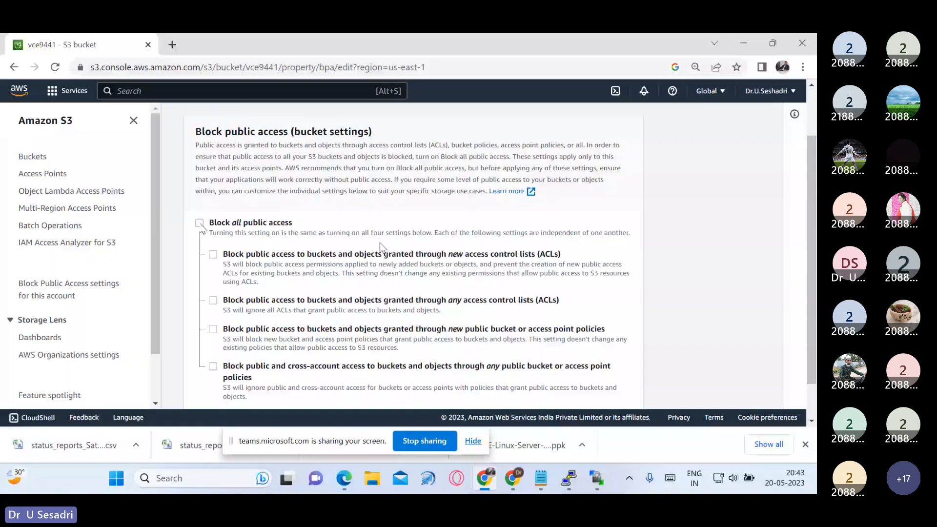
{"action": "scroll", "coordinate": [380, 242], "scroll_direction": "down", "scroll_amount": 2}
{"action": "left_click", "coordinate": [606, 391]}
{"action": "left_click", "coordinate": [402, 292]}
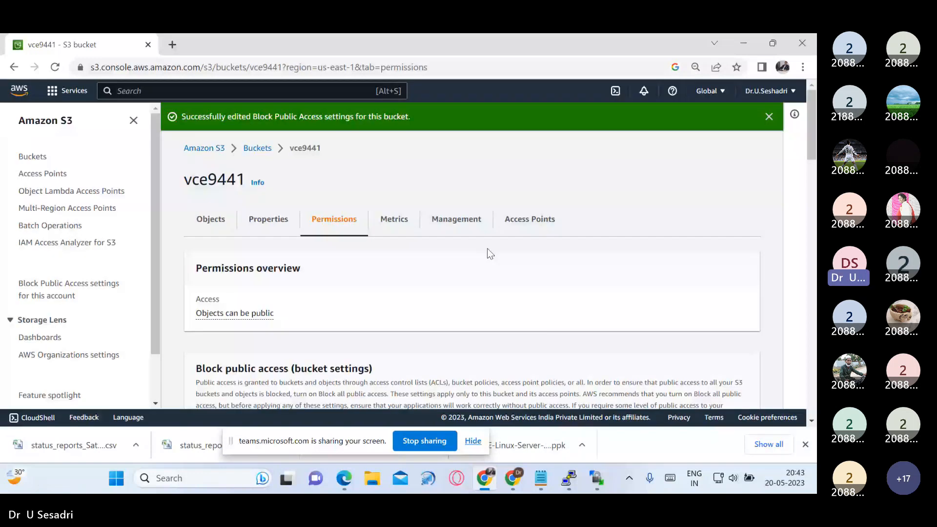
{"action": "scroll", "coordinate": [468, 285], "scroll_direction": "down", "scroll_amount": 4}
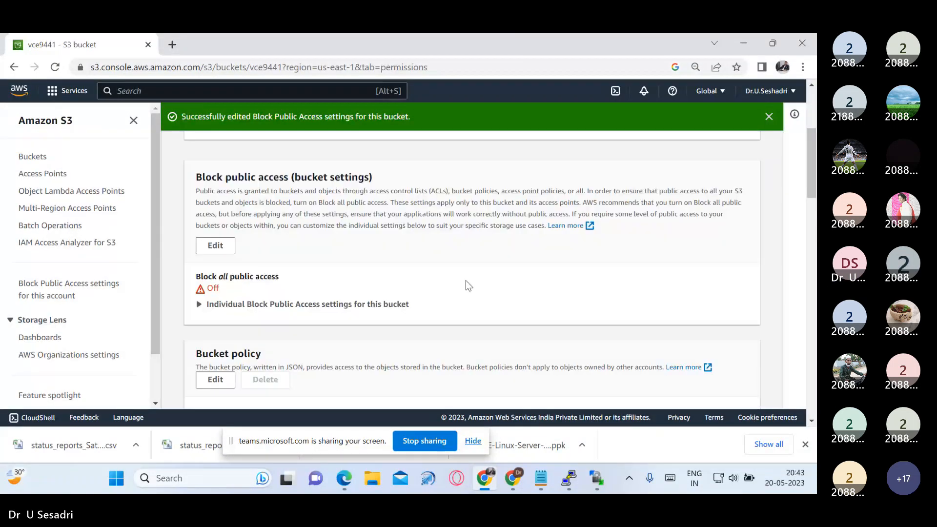
{"action": "scroll", "coordinate": [465, 280], "scroll_direction": "down", "scroll_amount": 3}
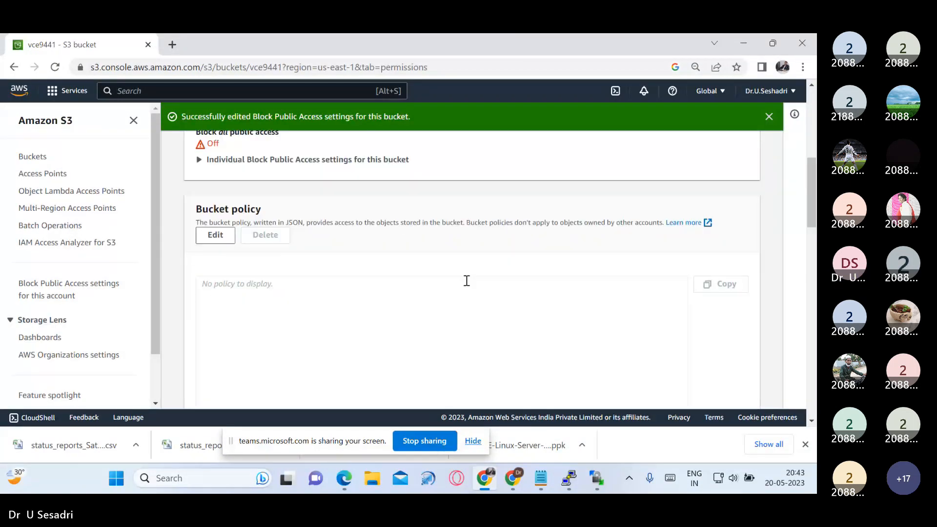
{"action": "scroll", "coordinate": [467, 281], "scroll_direction": "down", "scroll_amount": 5}
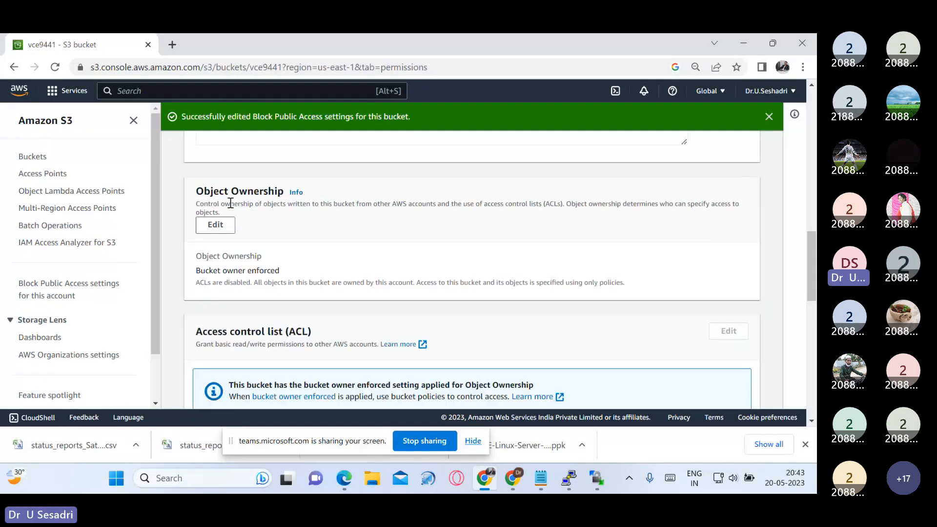
{"action": "left_click", "coordinate": [230, 225]}
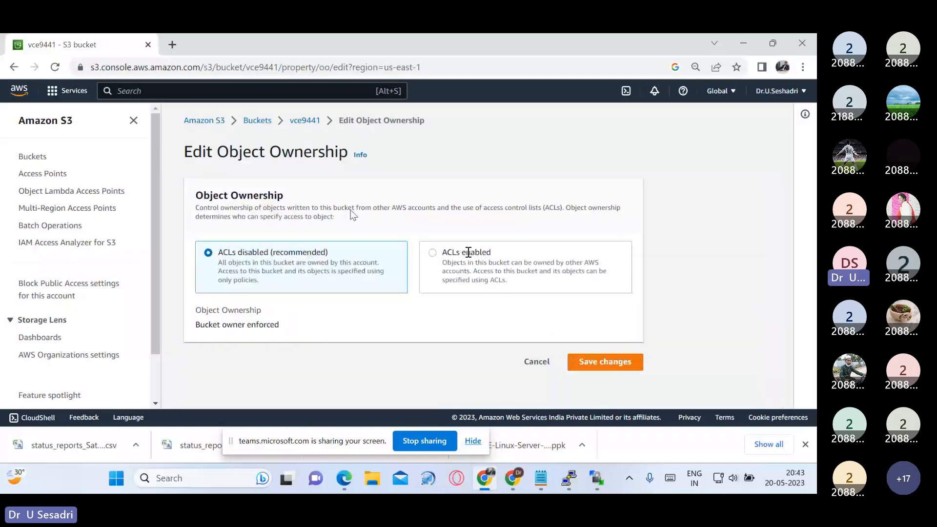
{"action": "left_click", "coordinate": [250, 122]}
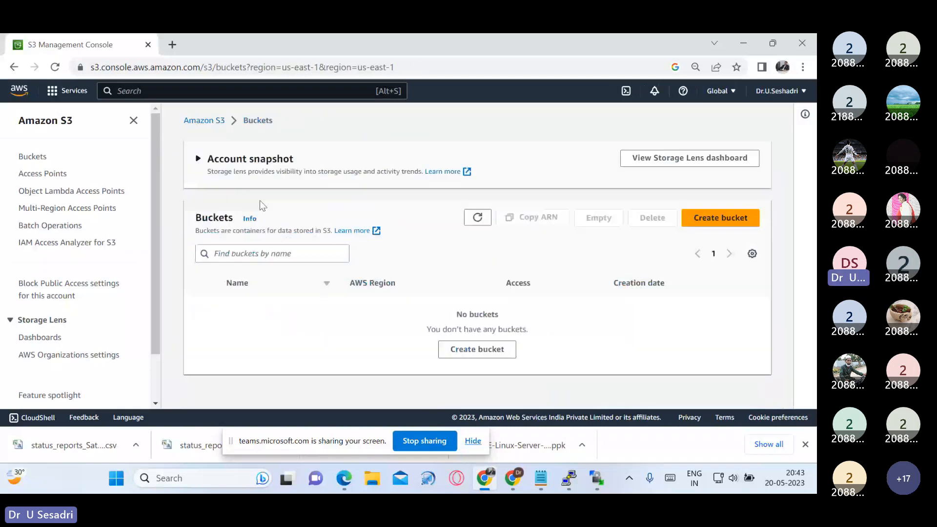
- Reload the S3 bucket list and reopen the vce9441 bucket
{"action": "left_click", "coordinate": [37, 157]}
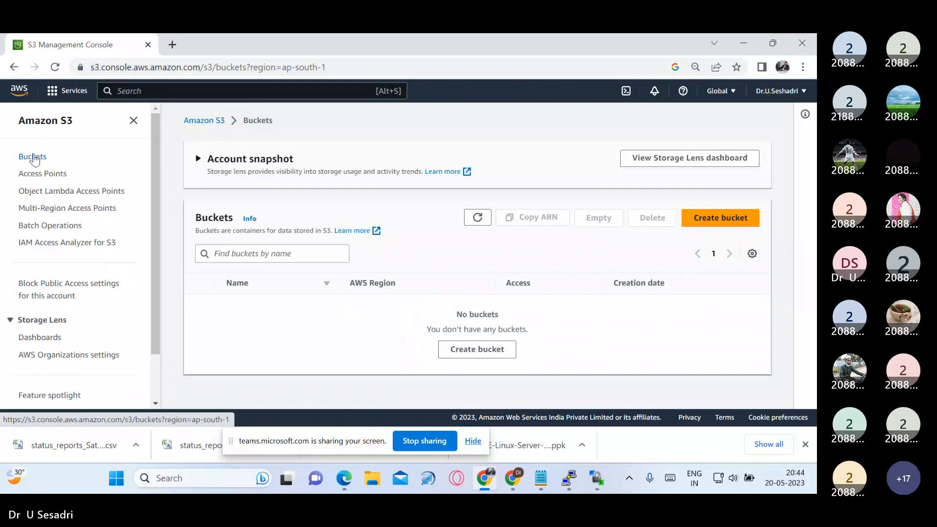
{"action": "left_click", "coordinate": [208, 120]}
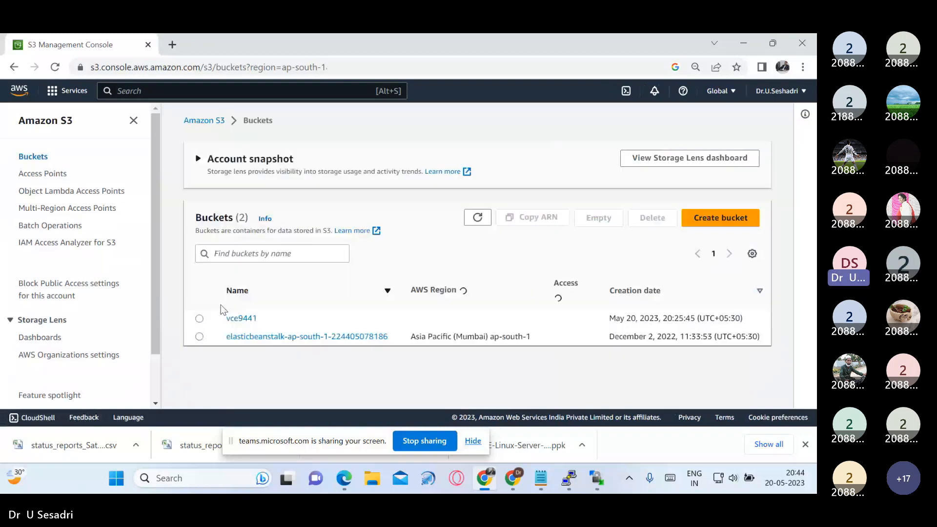
{"action": "left_click", "coordinate": [241, 318]}
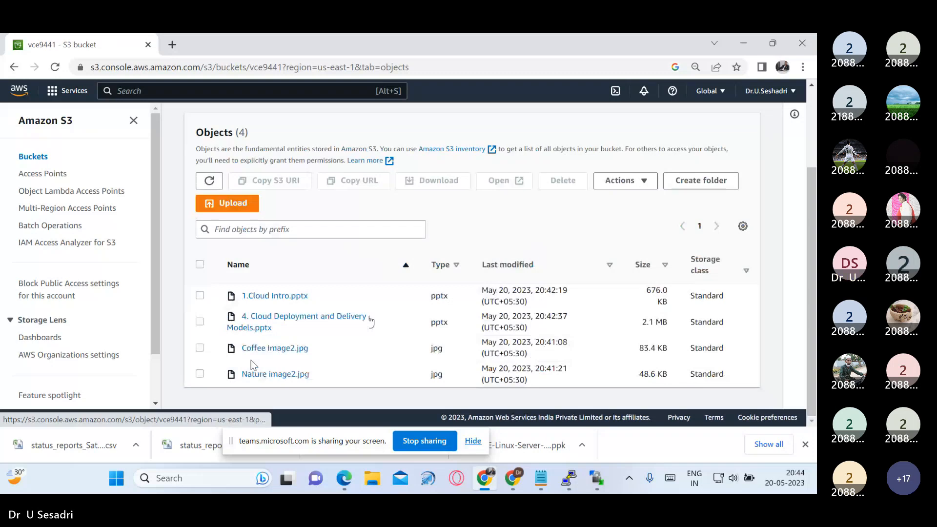
- Copy the object URL of Coffee Image2.jpg from its properties and open it in a new browser tab
{"action": "left_click", "coordinate": [268, 347]}
{"action": "scroll", "coordinate": [485, 235], "scroll_direction": "down", "scroll_amount": 3}
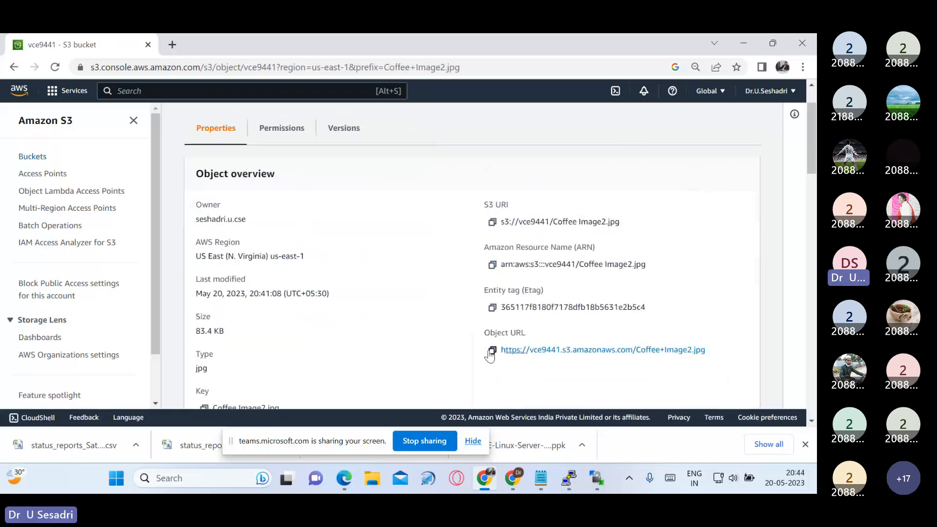
{"action": "left_click", "coordinate": [491, 351]}
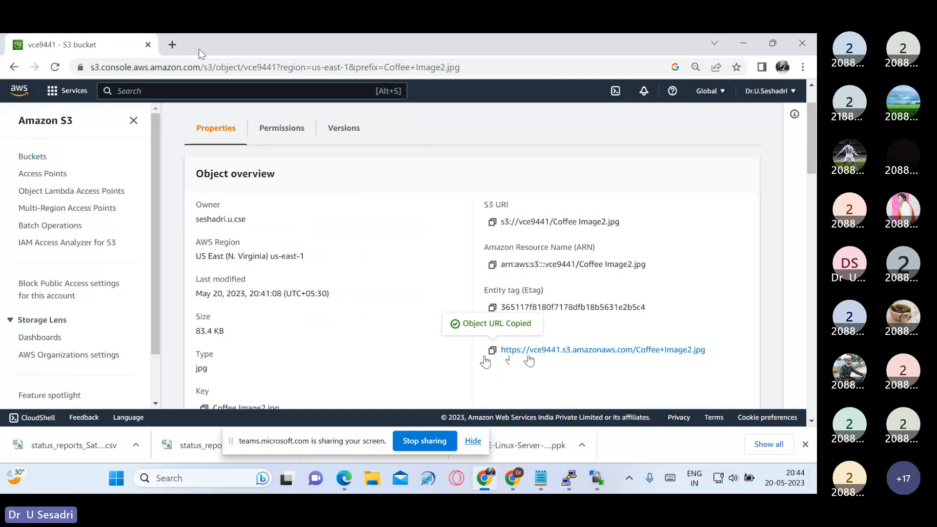
{"action": "left_click", "coordinate": [174, 44]}
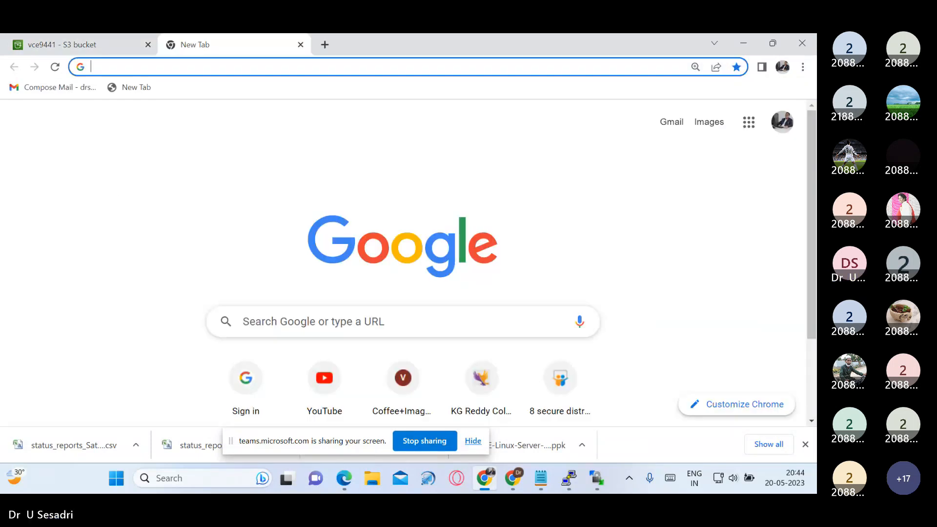
{"action": "key", "text": "ctrl+v"}
{"action": "key", "text": "Return"}
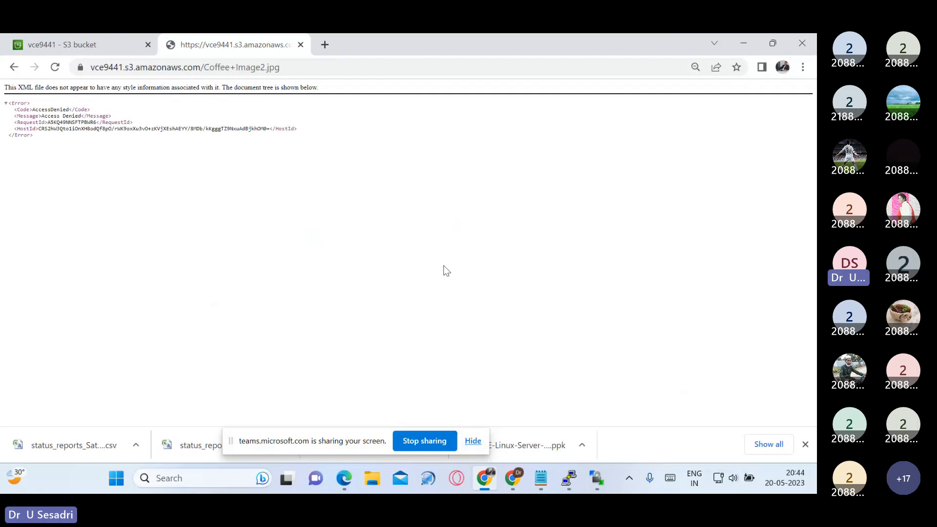
- Enlarge the Coffee Image2.jpg object URL page to read the returned XML response
{"action": "scroll", "coordinate": [444, 264], "scroll_direction": "up", "scroll_amount": 3}
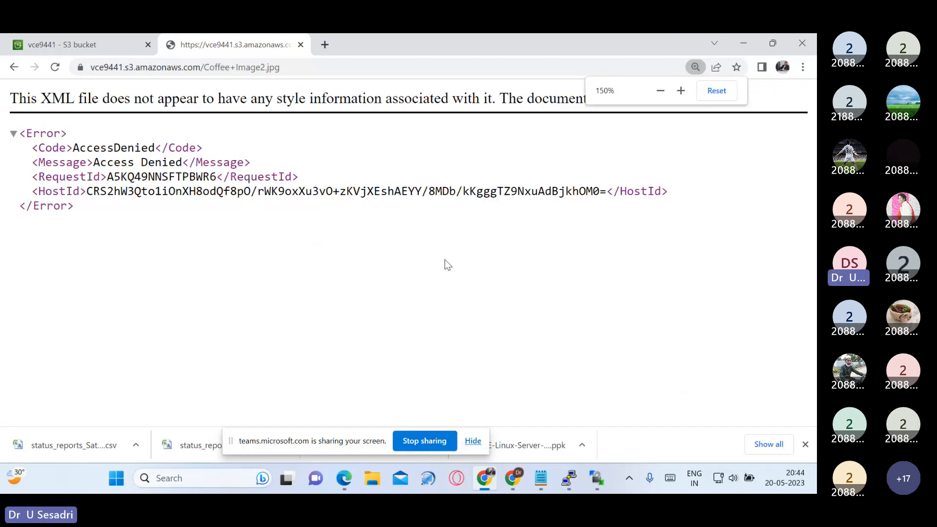
{"action": "key", "text": "ctrl+plus"}
{"action": "key", "text": "ctrl+plus"}
{"action": "key", "text": "ctrl+plus"}
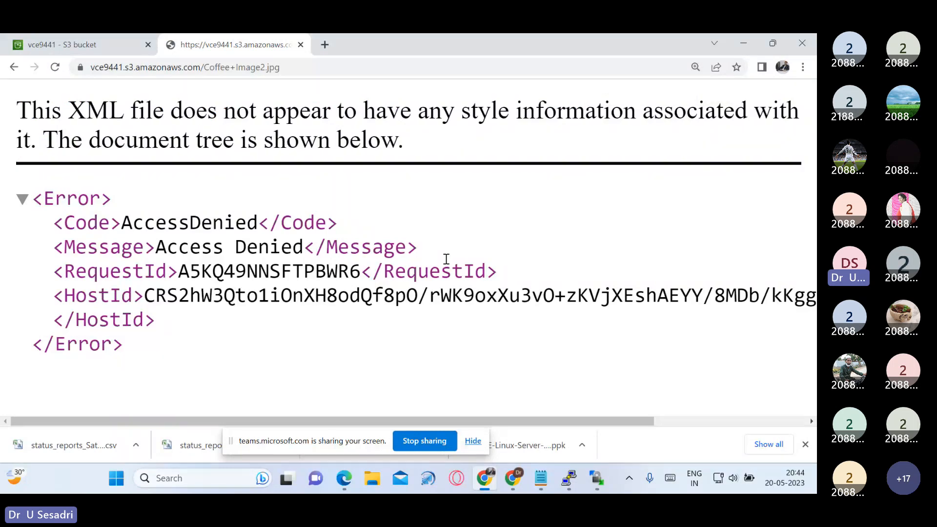
- Return to the S3 console and examine the vce9441 bucket's permissions, including its Object Ownership and access control list settings
{"action": "left_click", "coordinate": [78, 44]}
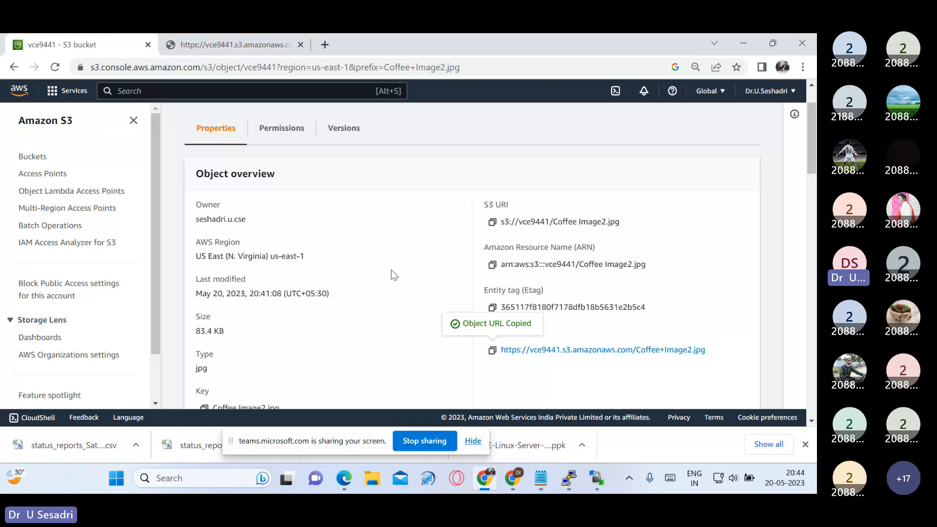
{"action": "scroll", "coordinate": [344, 258], "scroll_direction": "up", "scroll_amount": 2}
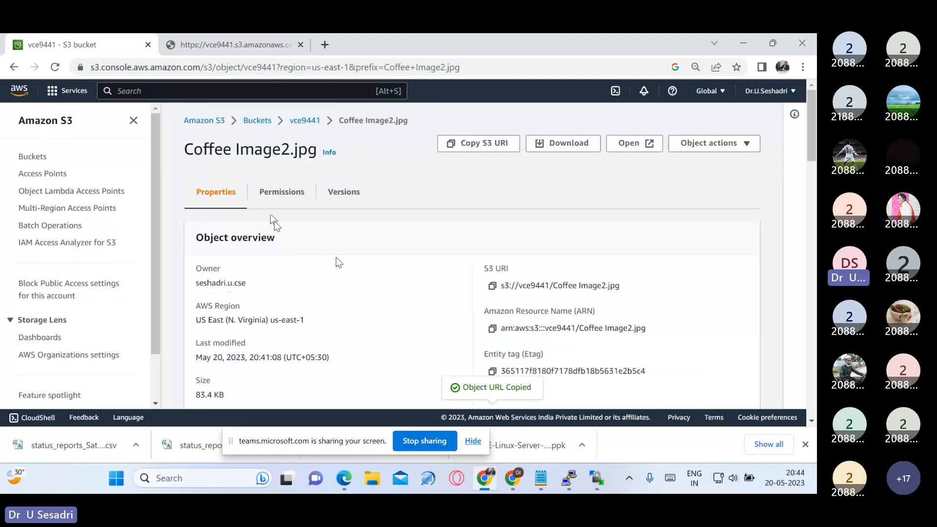
{"action": "scroll", "coordinate": [336, 263], "scroll_direction": "down", "scroll_amount": 5}
{"action": "scroll", "coordinate": [312, 253], "scroll_direction": "up", "scroll_amount": 5}
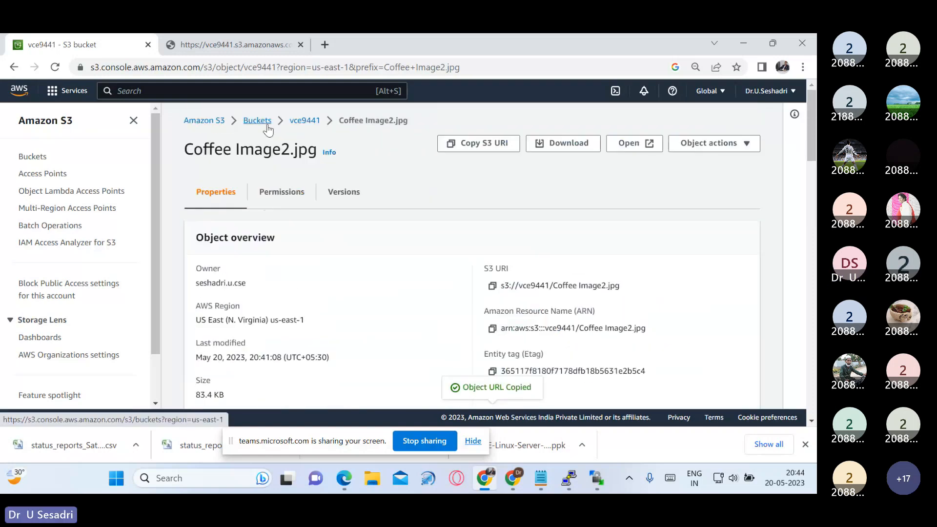
{"action": "left_click", "coordinate": [257, 120]}
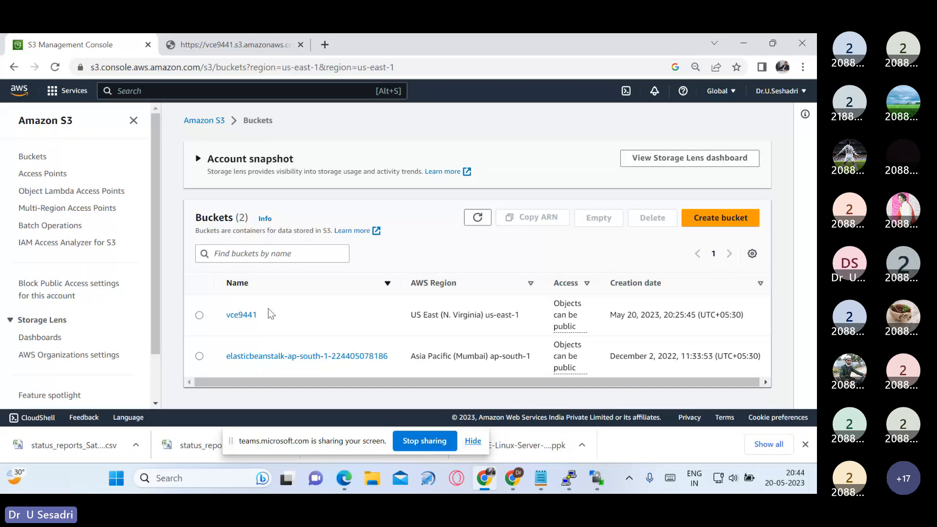
{"action": "left_click", "coordinate": [241, 314]}
{"action": "left_click", "coordinate": [344, 201]}
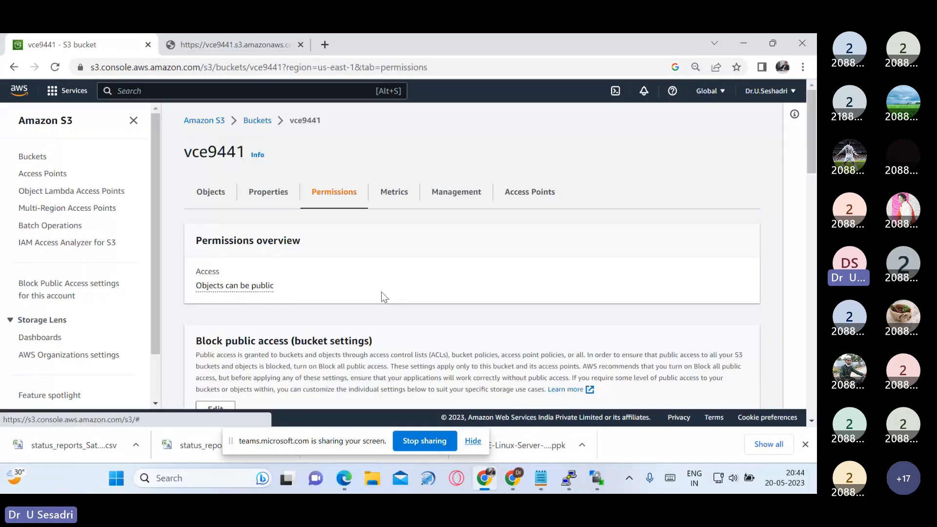
{"action": "scroll", "coordinate": [385, 297], "scroll_direction": "down", "scroll_amount": 10}
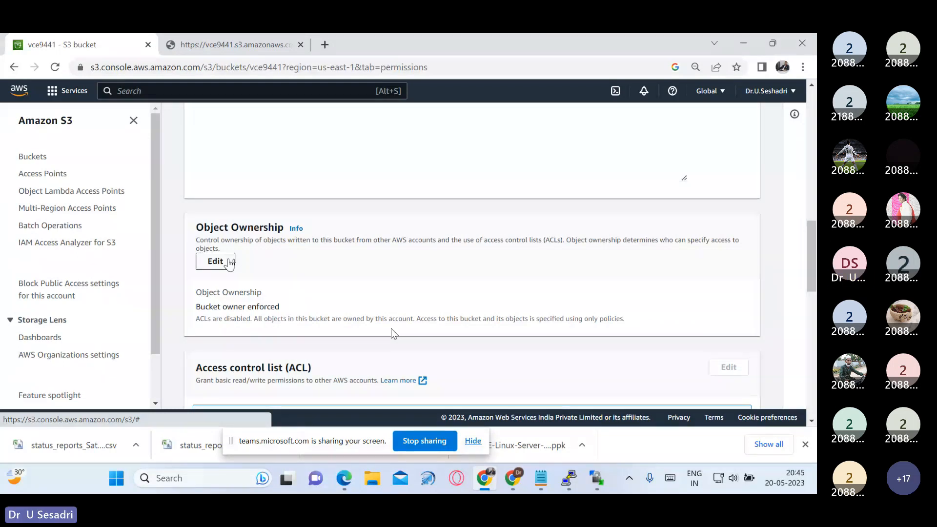
{"action": "scroll", "coordinate": [389, 331], "scroll_direction": "up", "scroll_amount": 15}
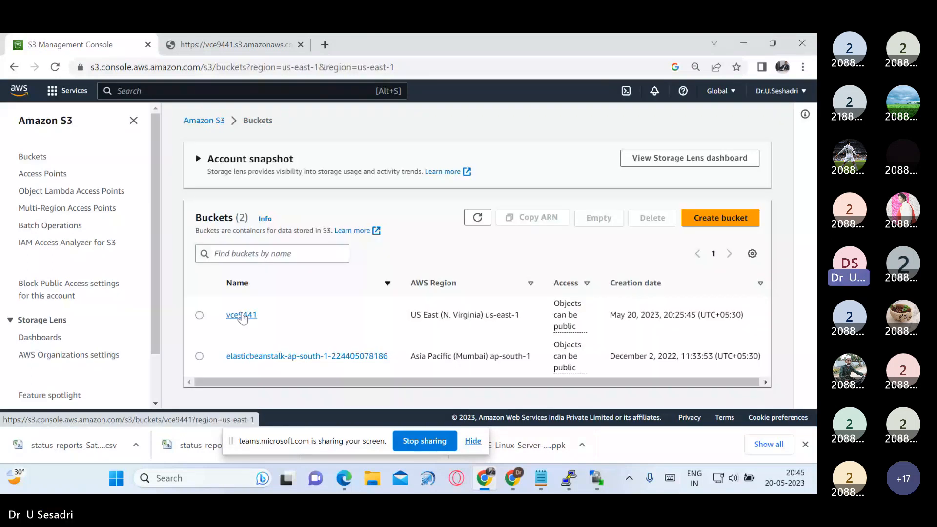
- Open Coffee Image2.jpg in the vce9441 bucket and examine its access control list
{"action": "left_click", "coordinate": [242, 316]}
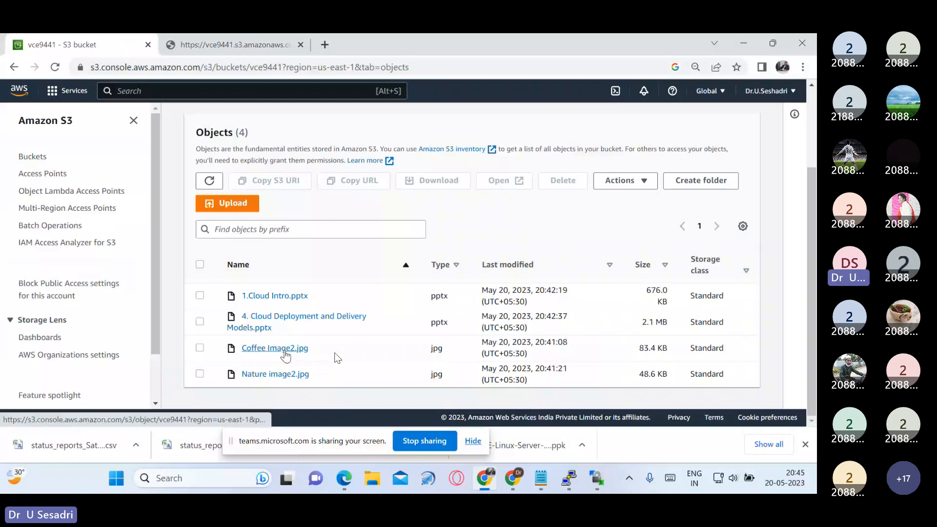
{"action": "left_click", "coordinate": [285, 348]}
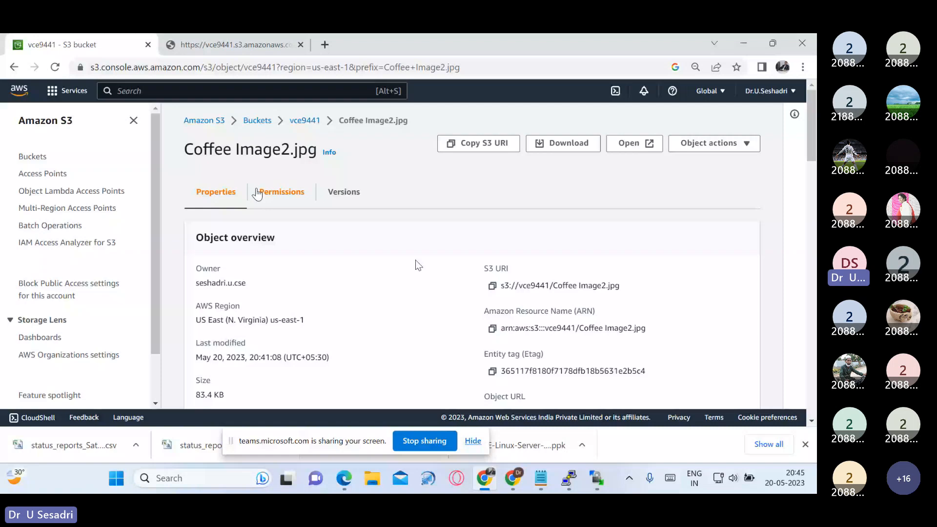
{"action": "left_click", "coordinate": [257, 193]}
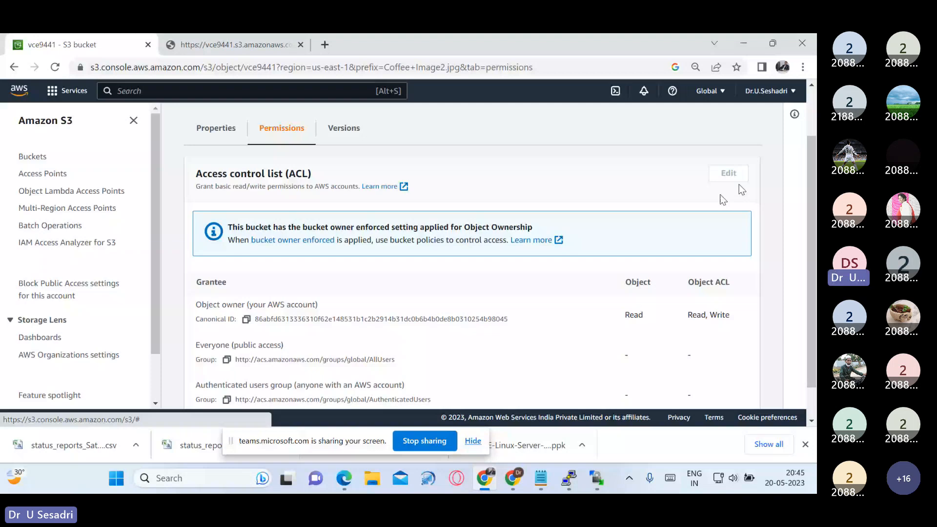
{"action": "scroll", "coordinate": [685, 246], "scroll_direction": "up", "scroll_amount": 2}
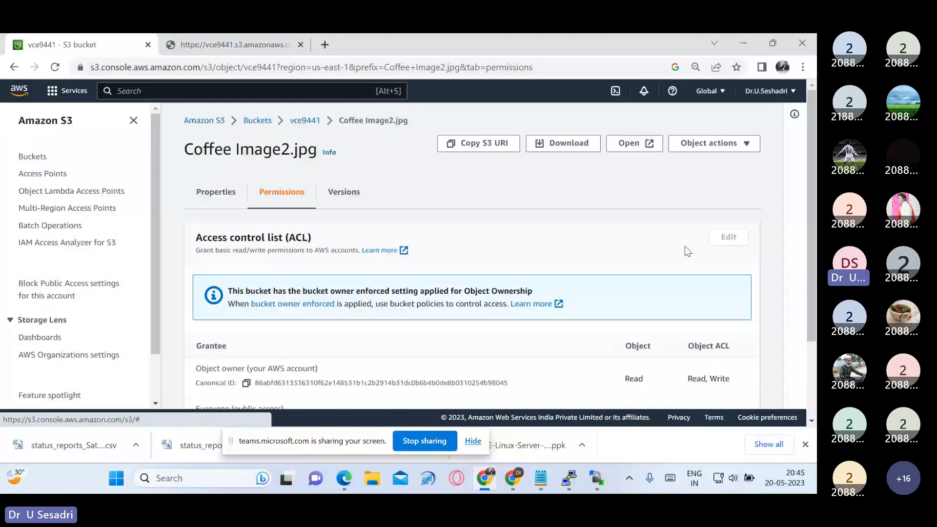
- Enable ACLs in the vce9441 bucket's Object Ownership with Bucket owner preferred, acknowledge that ACLs will be restored, and save
{"action": "left_click", "coordinate": [299, 122]}
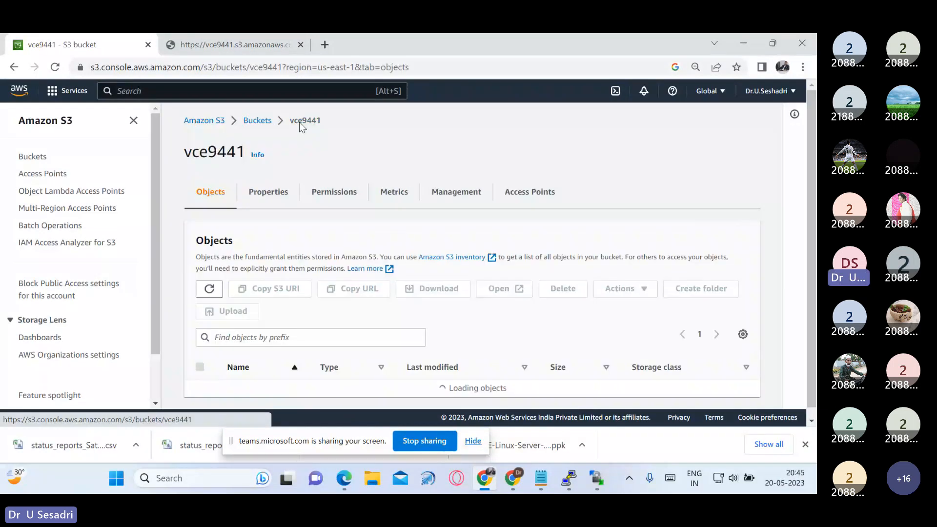
{"action": "left_click", "coordinate": [335, 192]}
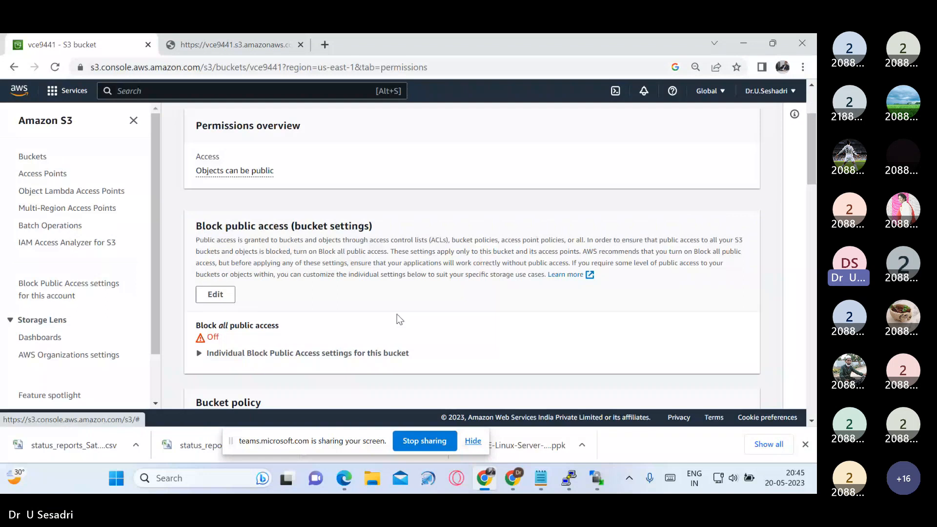
{"action": "scroll", "coordinate": [396, 314], "scroll_direction": "down", "scroll_amount": 5}
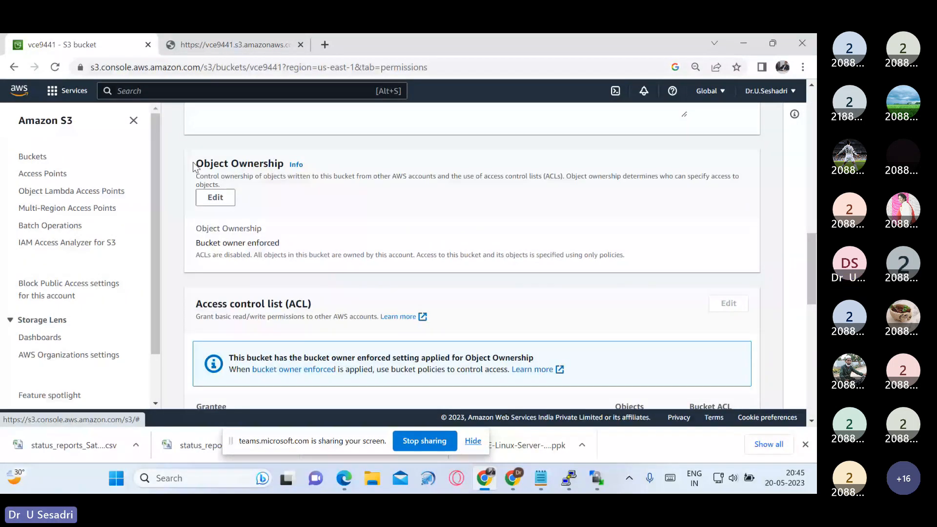
{"action": "left_click", "coordinate": [216, 197]}
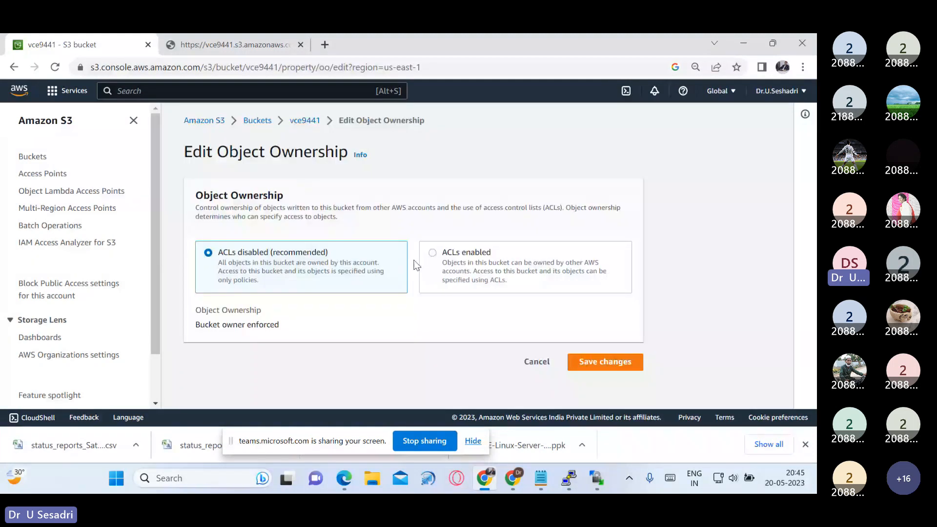
{"action": "left_click", "coordinate": [423, 264]}
{"action": "scroll", "coordinate": [349, 323], "scroll_direction": "down", "scroll_amount": 3}
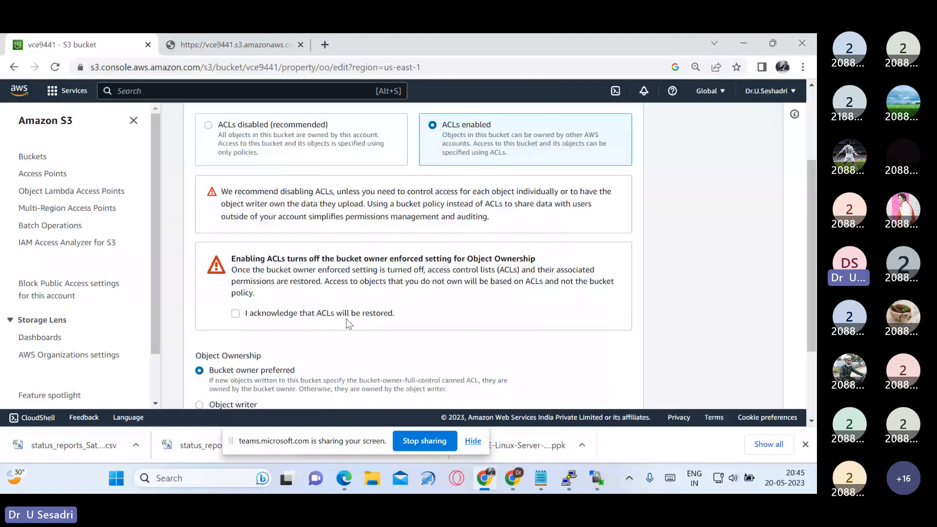
{"action": "left_click", "coordinate": [235, 313]}
{"action": "scroll", "coordinate": [493, 286], "scroll_direction": "down", "scroll_amount": 3}
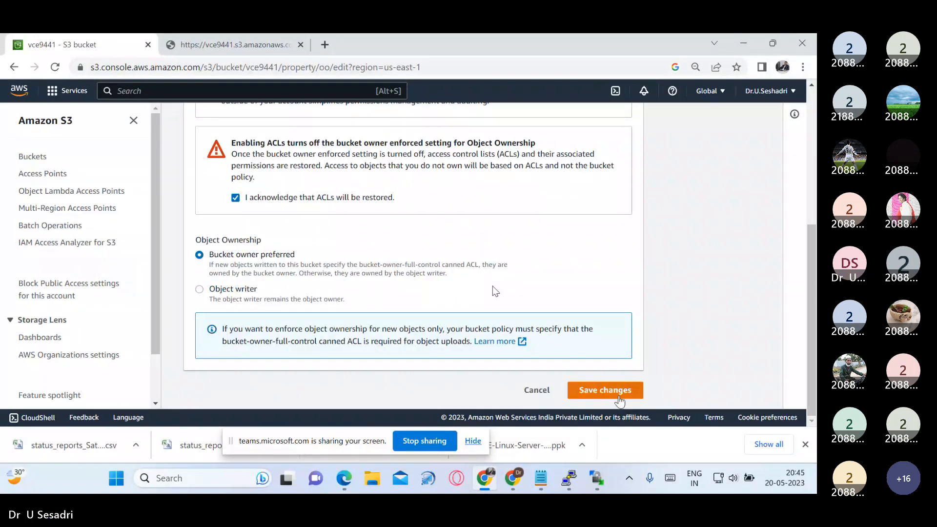
{"action": "left_click", "coordinate": [618, 396]}
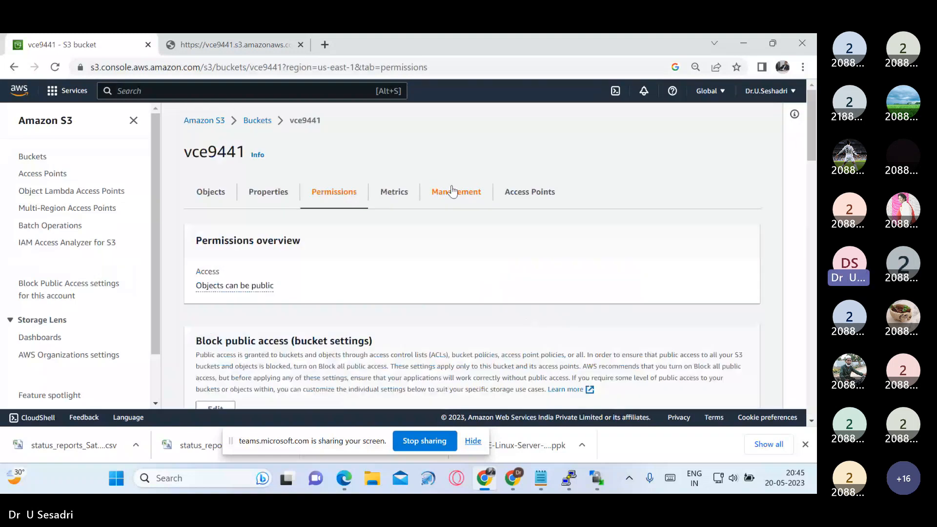
- Reopen the vce9441 bucket from the bucket list and display the permissions of Coffee Image2.jpg
{"action": "left_click", "coordinate": [264, 122]}
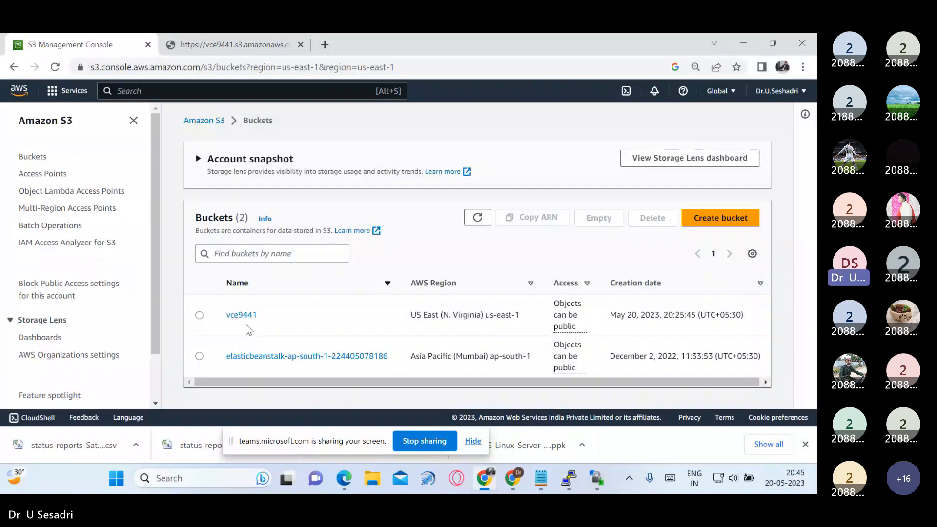
{"action": "left_click", "coordinate": [243, 316]}
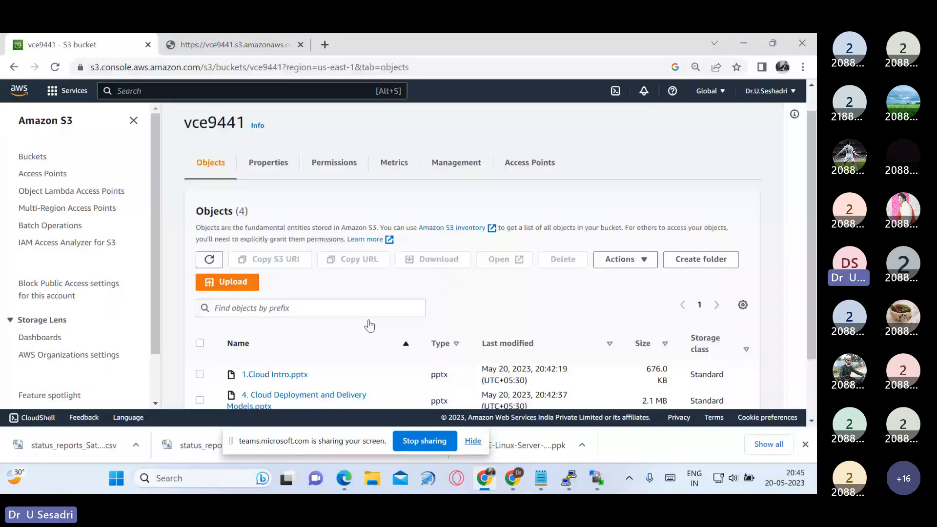
{"action": "scroll", "coordinate": [370, 326], "scroll_direction": "down", "scroll_amount": 2}
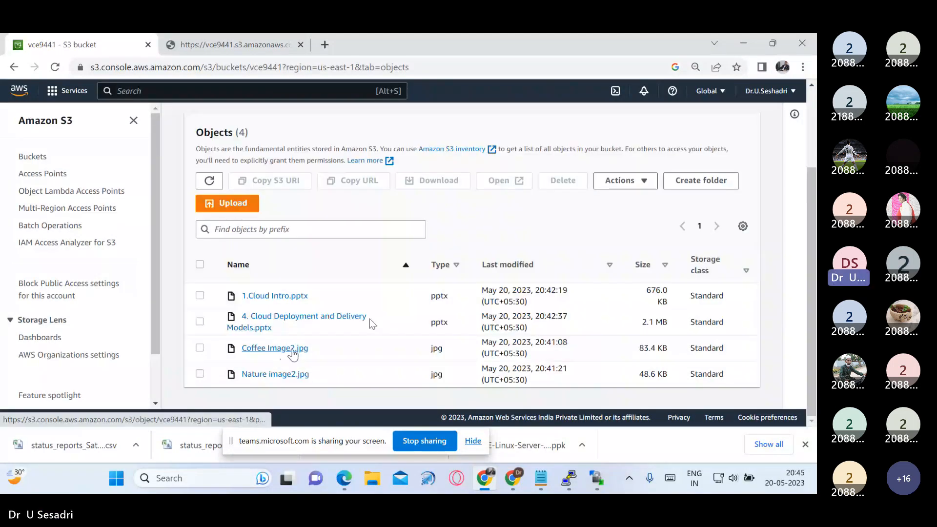
{"action": "left_click", "coordinate": [293, 350]}
{"action": "left_click", "coordinate": [285, 192]}
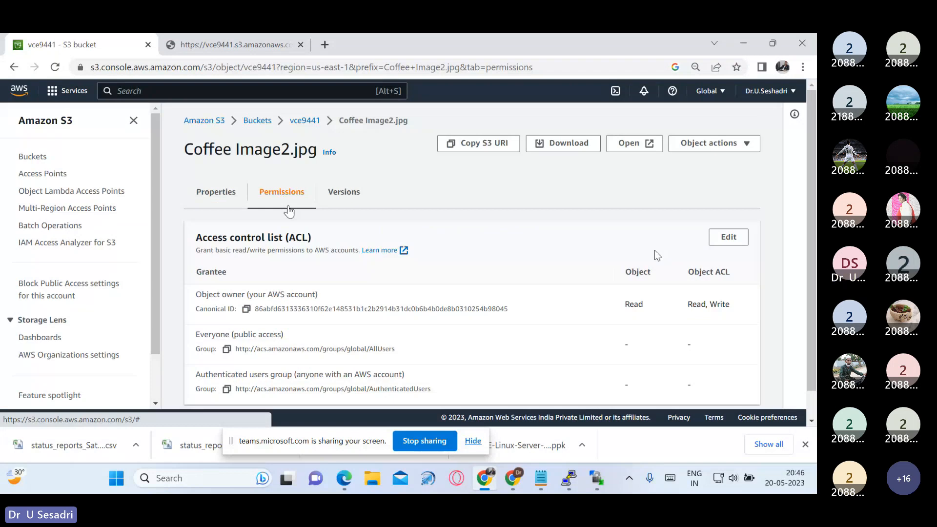
- Grant Everyone (public access) Read on the Coffee Image2.jpg object in its ACL, acknowledge the effects, and save
{"action": "left_click", "coordinate": [728, 239]}
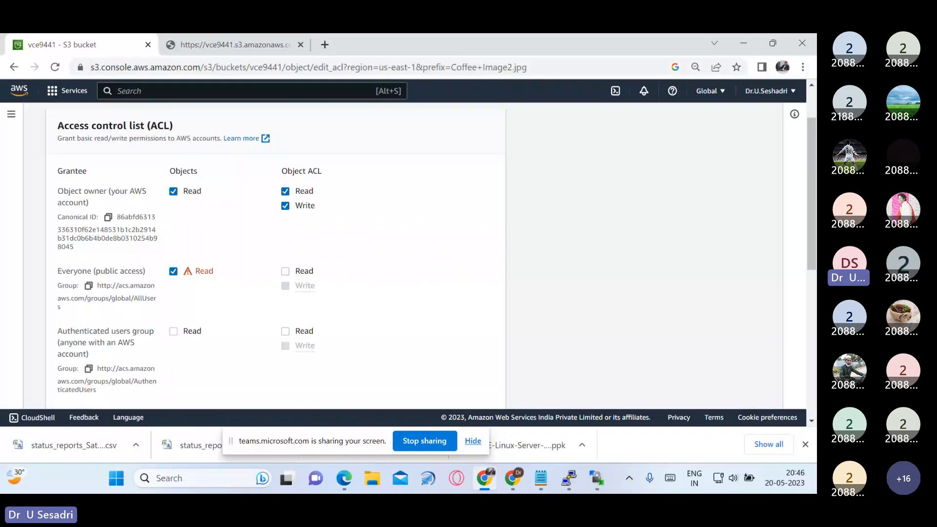
{"action": "scroll", "coordinate": [266, 319], "scroll_direction": "down", "scroll_amount": 4}
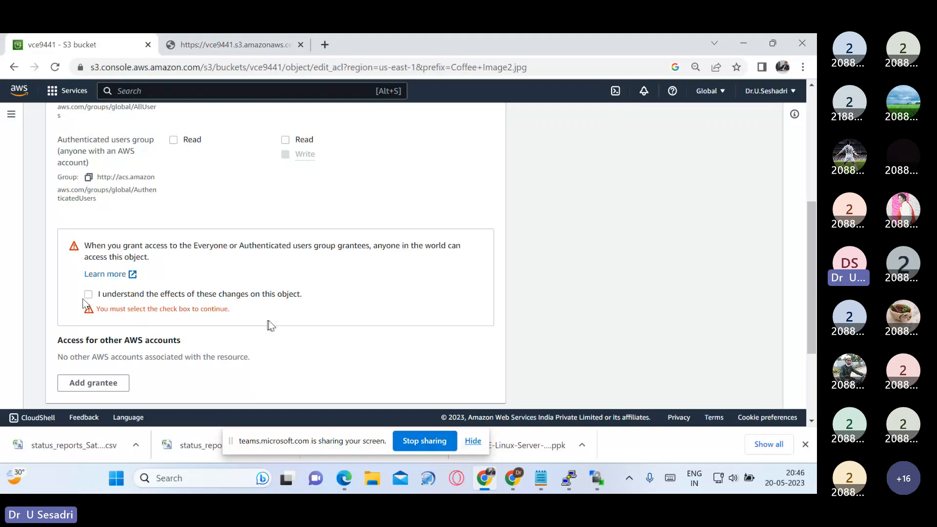
{"action": "left_click", "coordinate": [121, 299]}
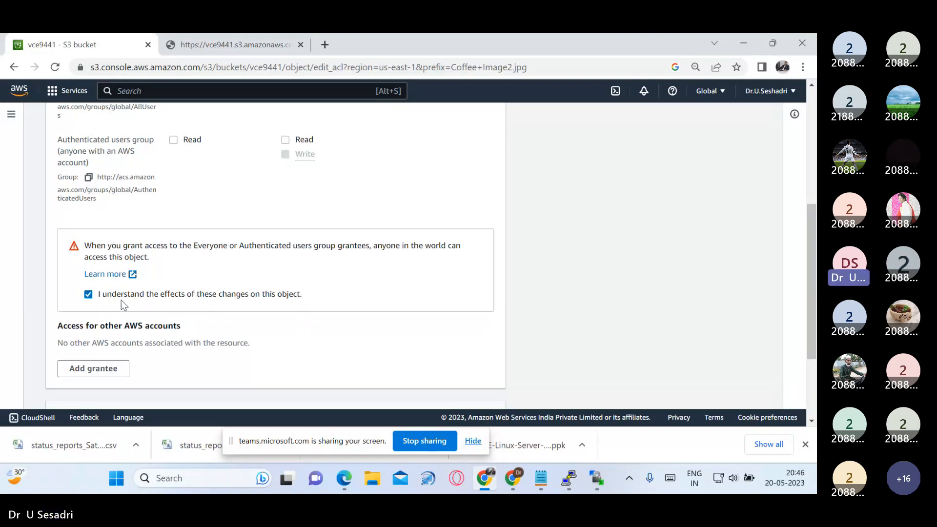
{"action": "scroll", "coordinate": [121, 300], "scroll_direction": "down", "scroll_amount": 5}
{"action": "left_click", "coordinate": [481, 385]}
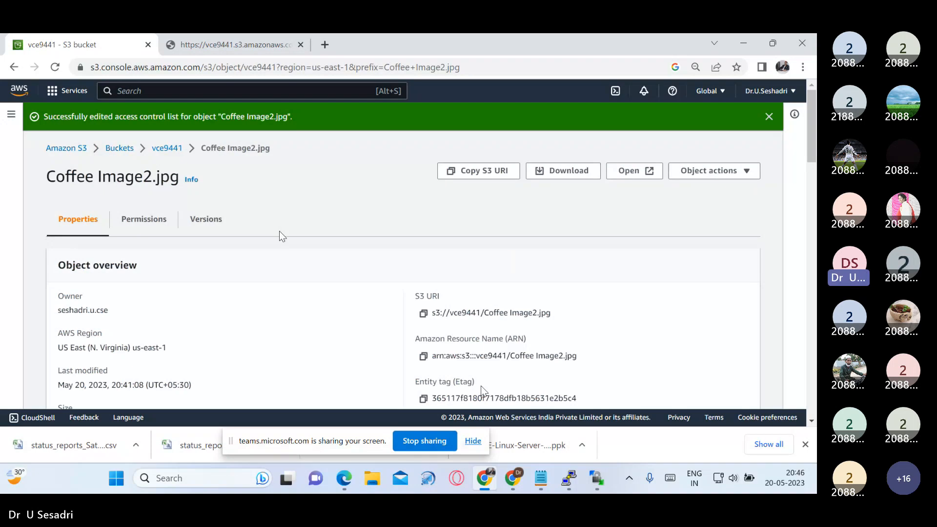
- Reload the Coffee Image2.jpg object URL in its browser tab and view the whole image
{"action": "left_click", "coordinate": [229, 44]}
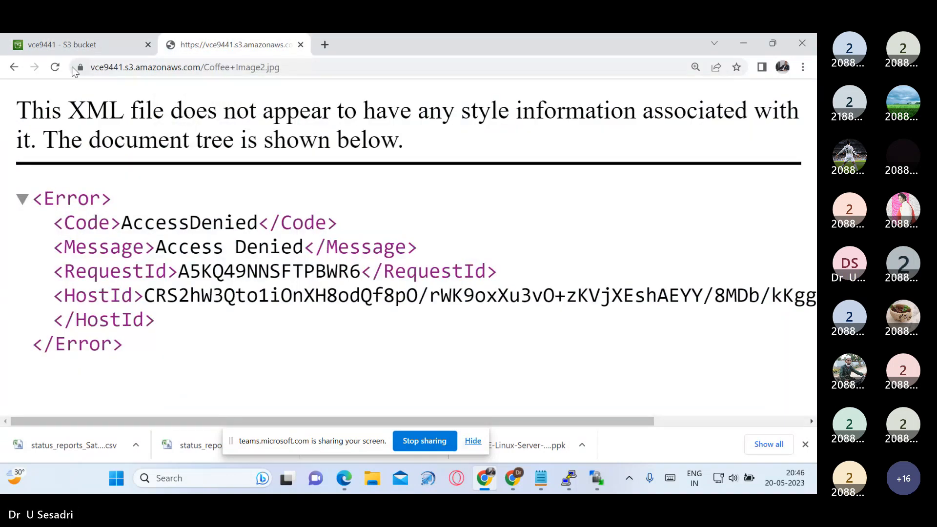
{"action": "left_click", "coordinate": [55, 67]}
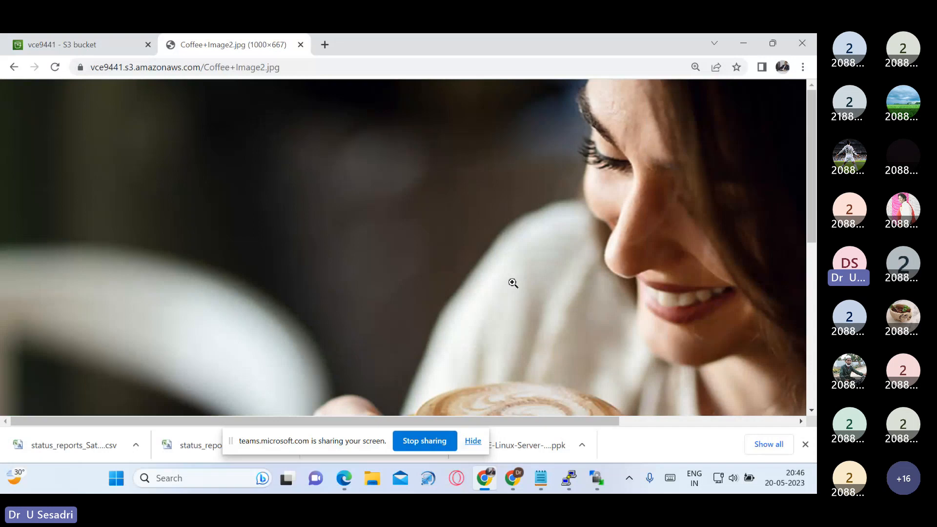
{"action": "scroll", "coordinate": [510, 283], "scroll_direction": "down", "scroll_amount": 4}
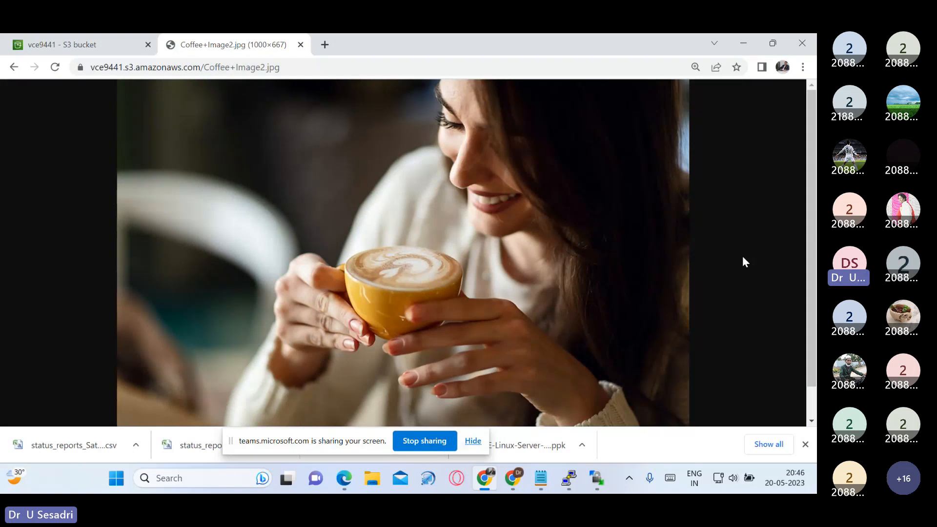
- Switch to the IAM -Roles notes in Notepad and highlight the heading about uploading objects to S3 using WinSCP
{"action": "left_click", "coordinate": [542, 480]}
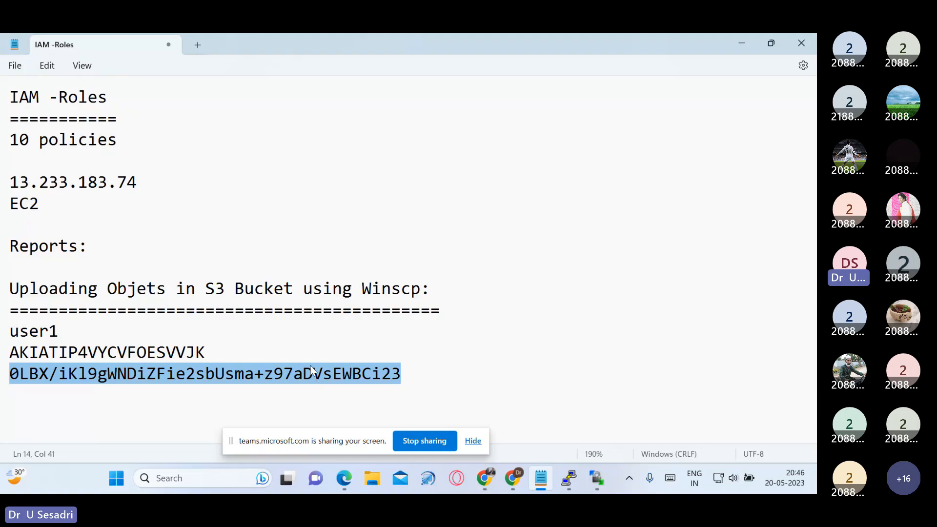
{"action": "left_click", "coordinate": [310, 370]}
{"action": "left_click", "coordinate": [12, 288]}
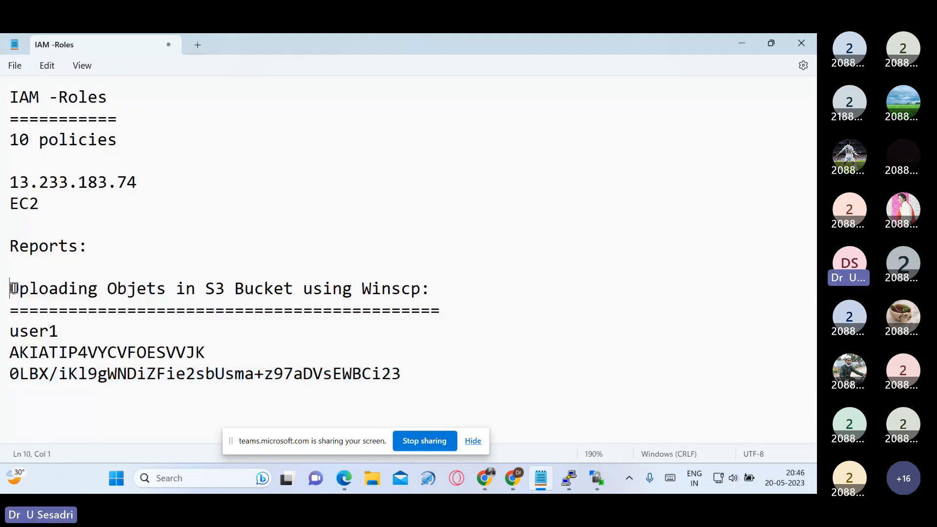
{"action": "left_click_drag", "start_coordinate": [13, 288], "coordinate": [449, 309]}
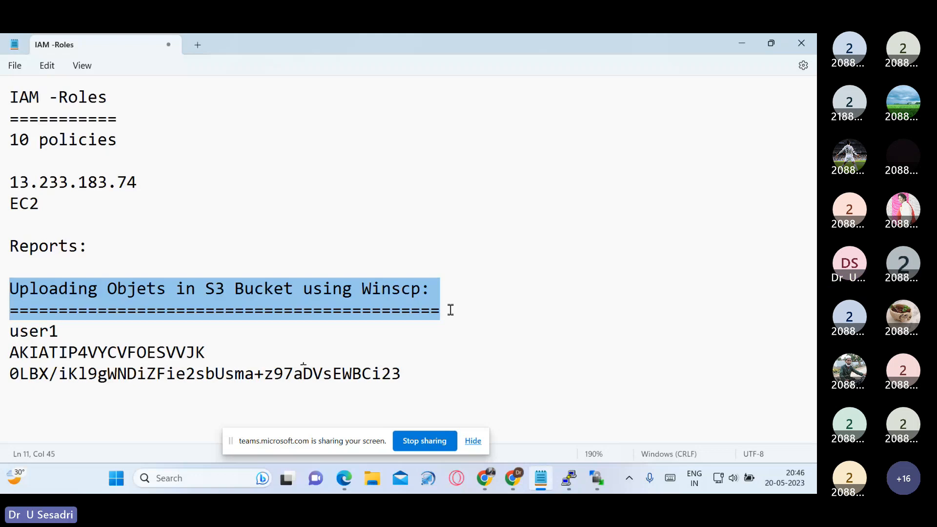
{"action": "left_click", "coordinate": [429, 374]}
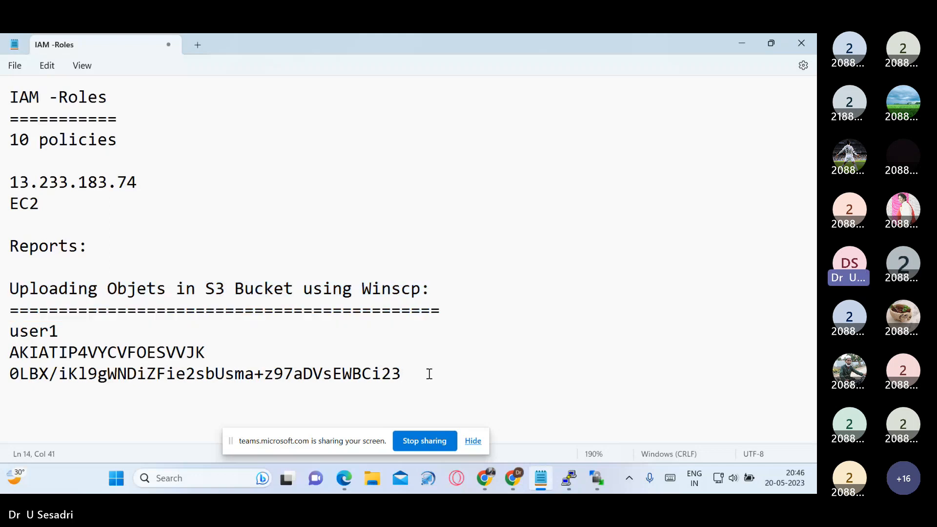
- Add the heading "3 ways to upload objets" below the access key lines in the notes and underline it with dashes
{"action": "key", "text": "Return"}
{"action": "scroll", "coordinate": [429, 373], "scroll_direction": "down", "scroll_amount": 1}
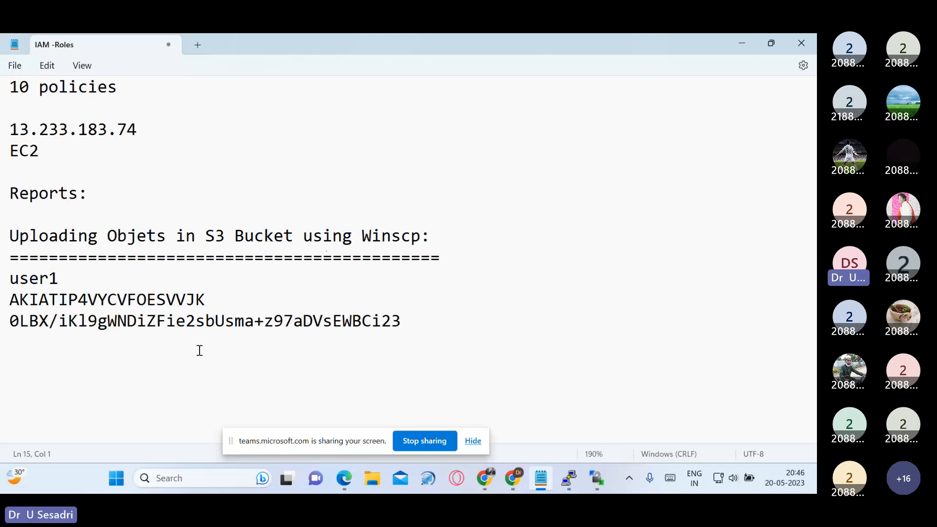
{"action": "key", "text": "Return"}
{"action": "type", "text": "3 ways"}
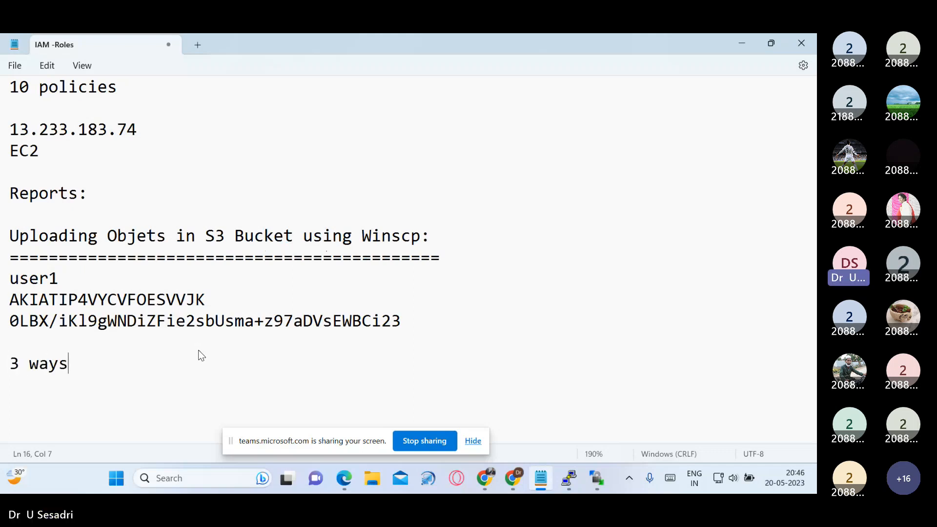
{"action": "type", "text": " to"}
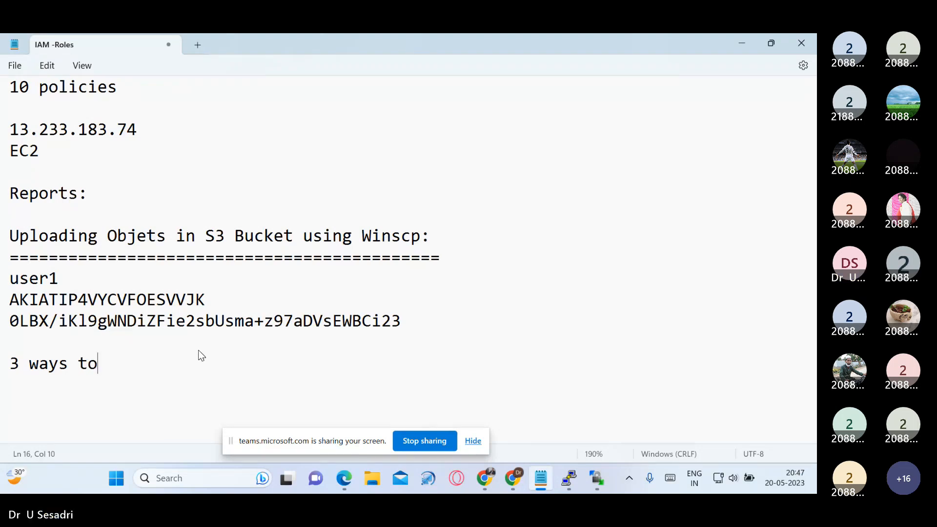
{"action": "type", "text": " upload obj"}
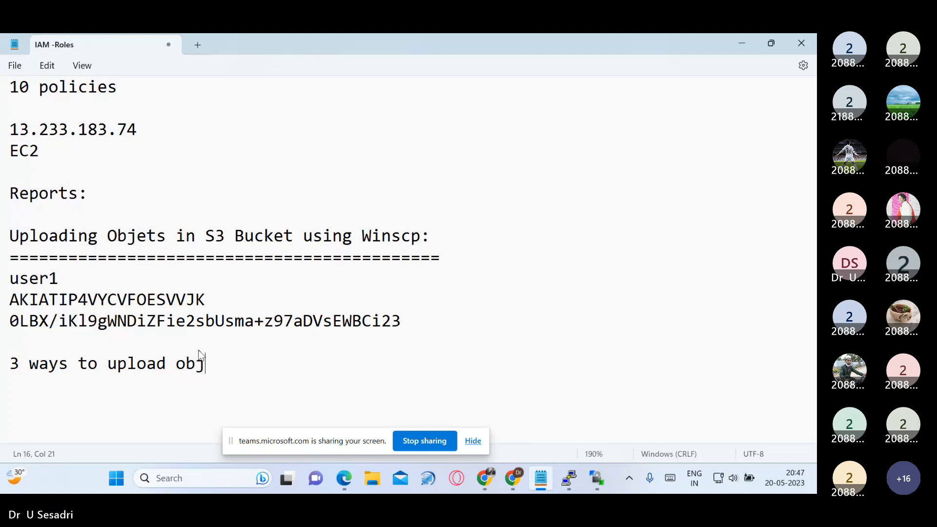
{"action": "type", "text": "ets"}
{"action": "key", "text": "Return"}
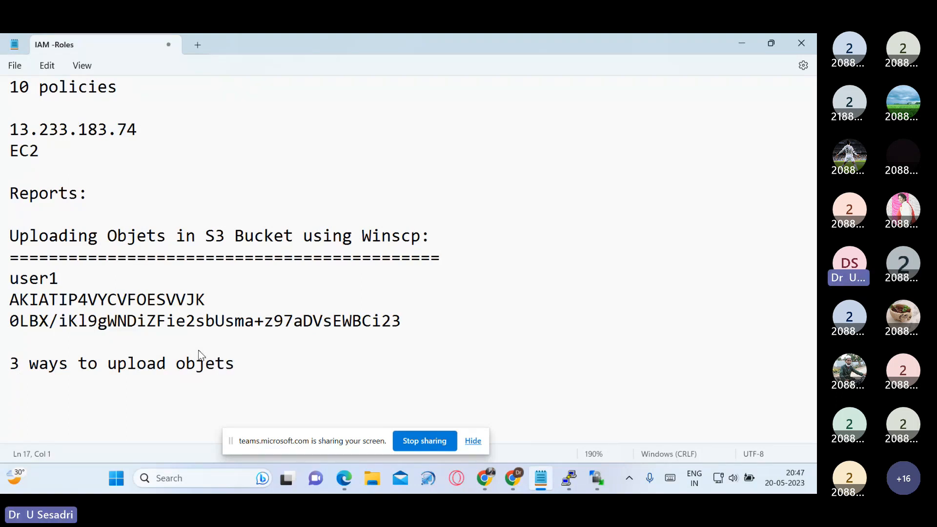
{"action": "type", "text": "---------------------------"}
{"action": "key", "text": "BackSpace"}
{"action": "key", "text": "Return"}
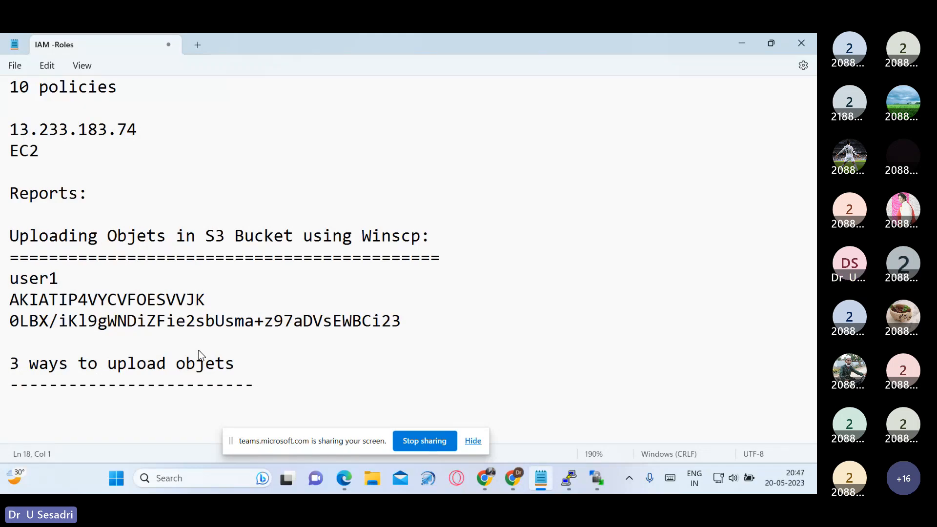
- List Console, CLI and Winscp as asterisk bullets under the "3 ways to upload objets" heading
{"action": "type", "text": "* Con"}
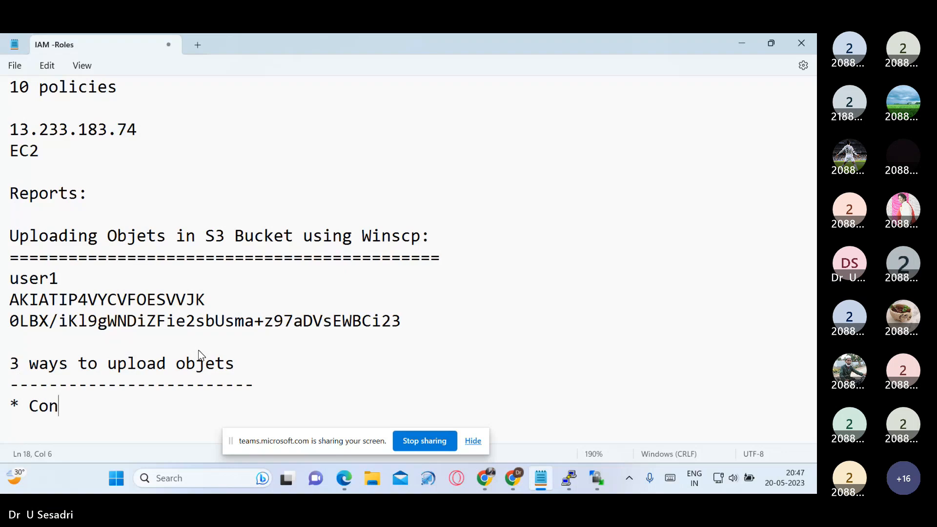
{"action": "type", "text": "sole"}
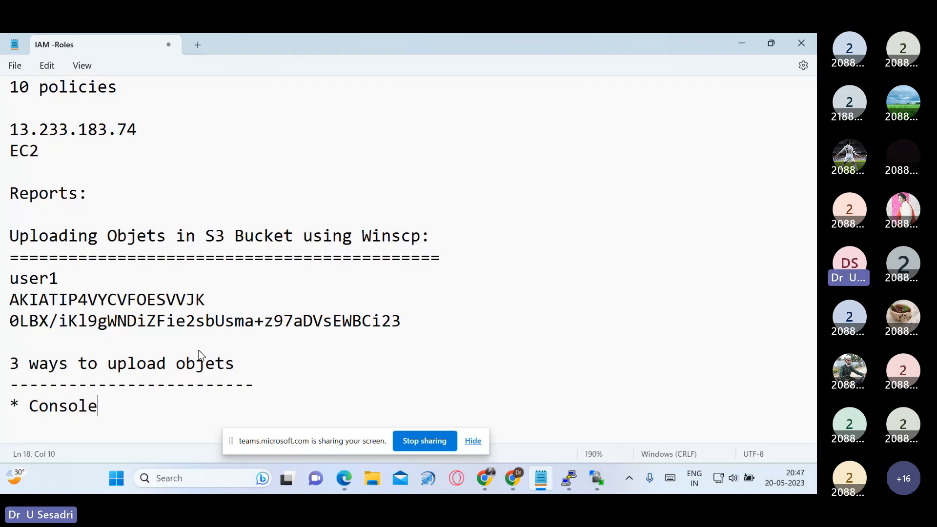
{"action": "key", "text": "Return"}
{"action": "type", "text": "* CLI"}
{"action": "key", "text": "Return"}
{"action": "type", "text": "*"}
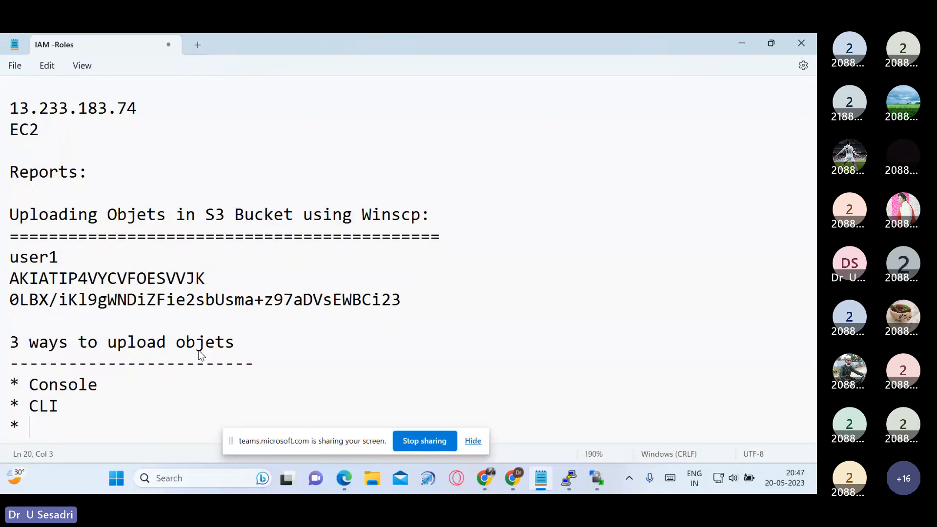
{"action": "type", "text": "Winscp"}
{"action": "scroll", "coordinate": [95, 361], "scroll_direction": "down", "scroll_amount": 2}
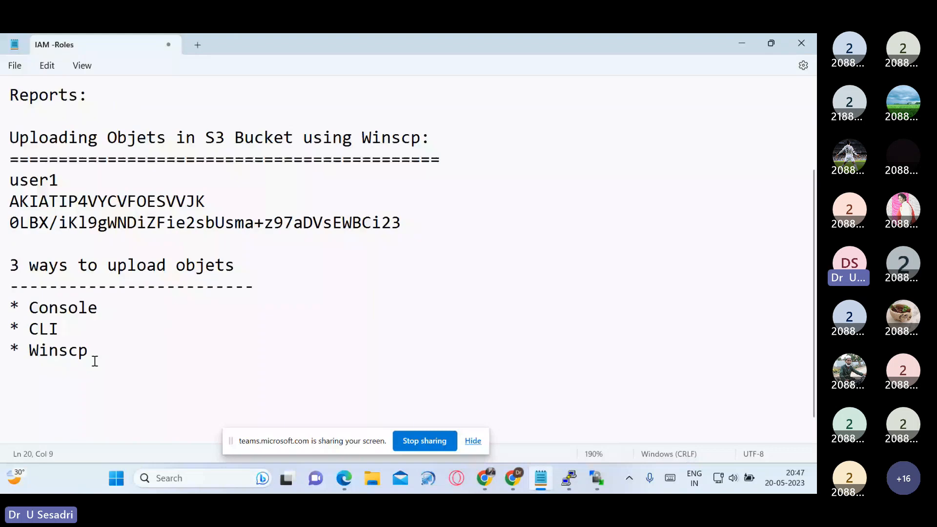
- Highlight the whole upload-methods section, and highlight the Console and CLI entries to review them
{"action": "left_click_drag", "start_coordinate": [10, 265], "coordinate": [105, 324]}
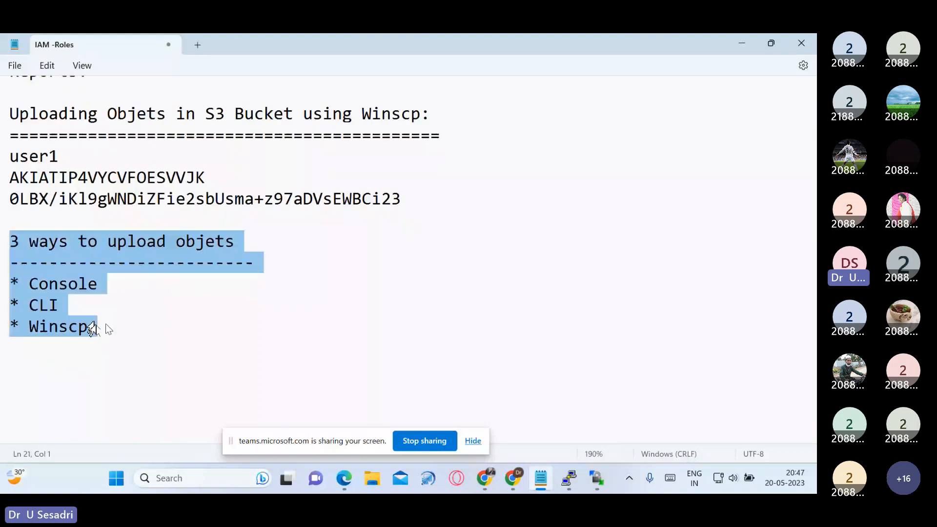
{"action": "left_click", "coordinate": [122, 321]}
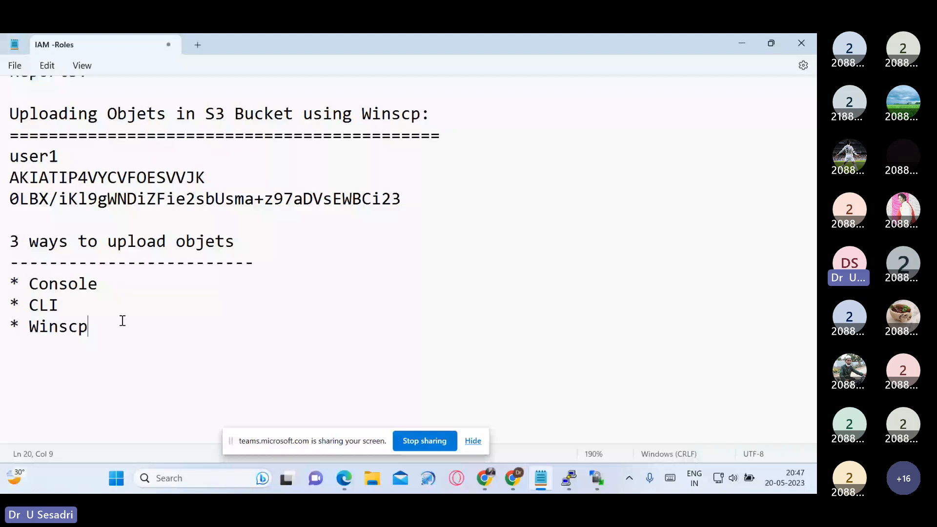
{"action": "left_click_drag", "start_coordinate": [29, 284], "coordinate": [127, 300]}
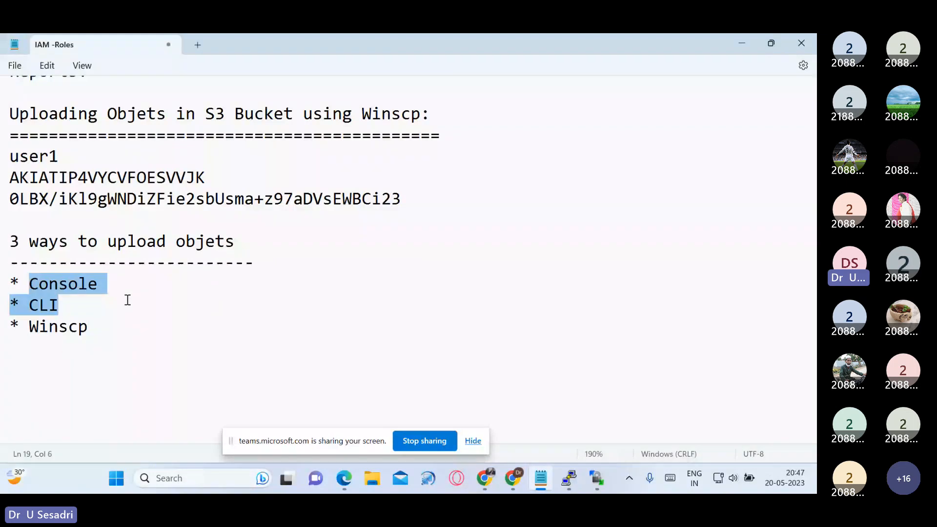
{"action": "left_click", "coordinate": [68, 348]}
- Switch to the Teams meeting in Edge and display its Record and transcribe options
{"action": "mouse_move", "coordinate": [584, 484]}
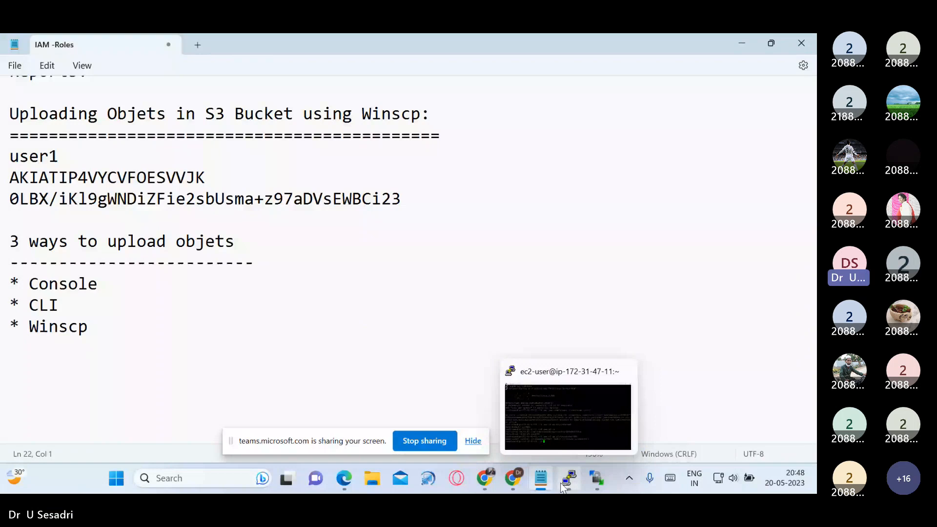
{"action": "left_click", "coordinate": [562, 485]}
{"action": "mouse_move", "coordinate": [356, 485]}
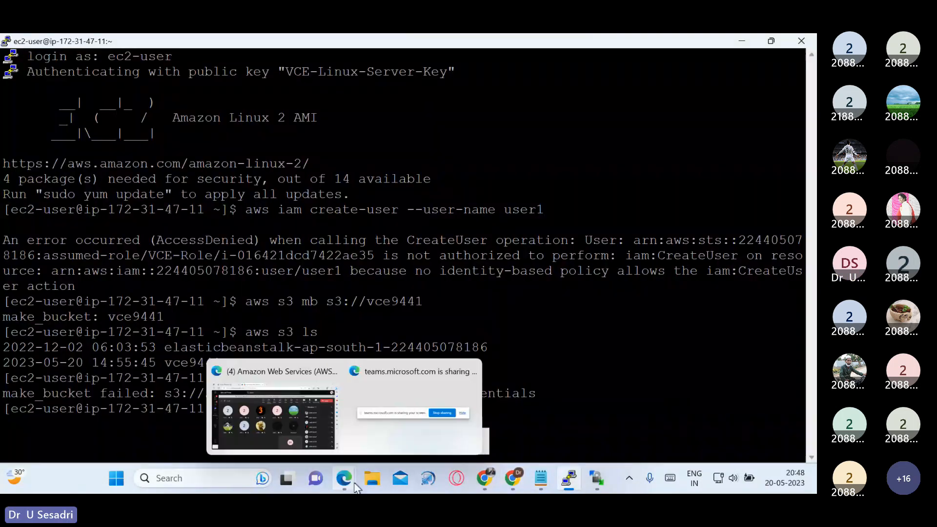
{"action": "left_click", "coordinate": [323, 383]}
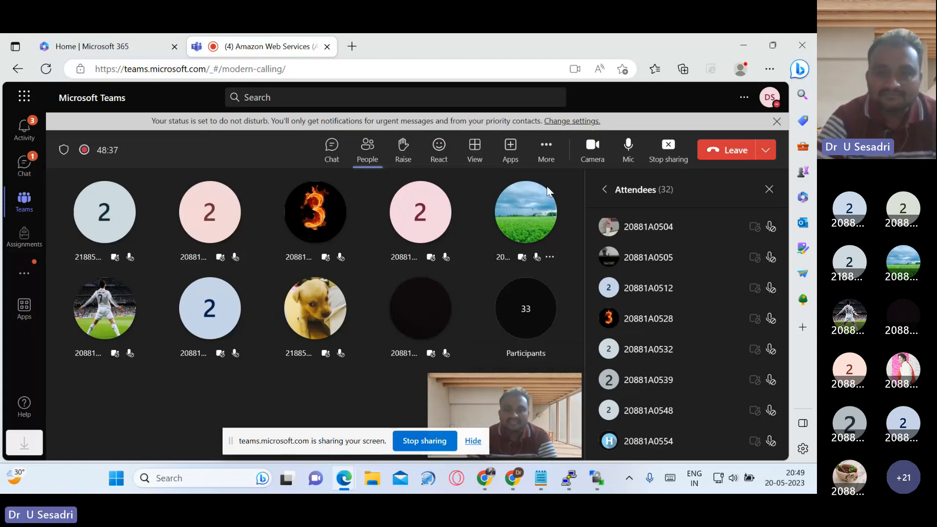
{"action": "left_click", "coordinate": [546, 148]}
{"action": "mouse_move", "coordinate": [561, 188]}
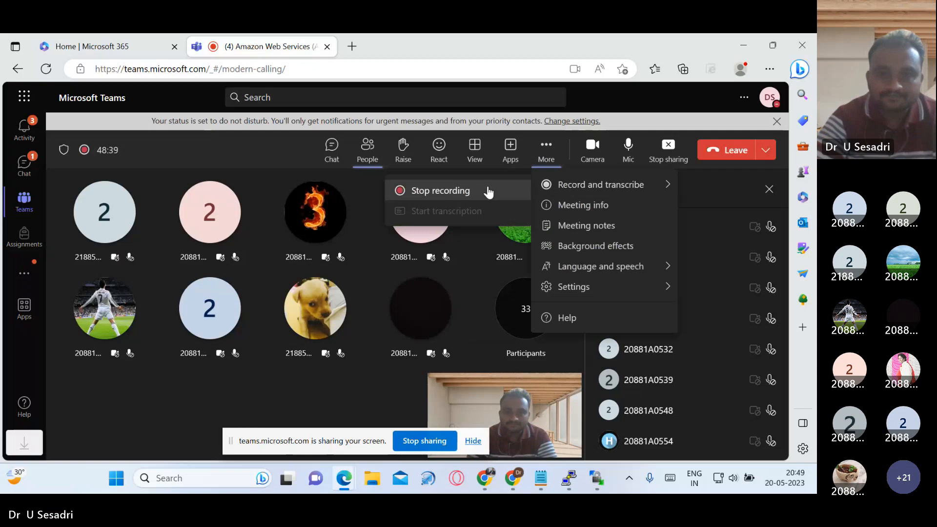